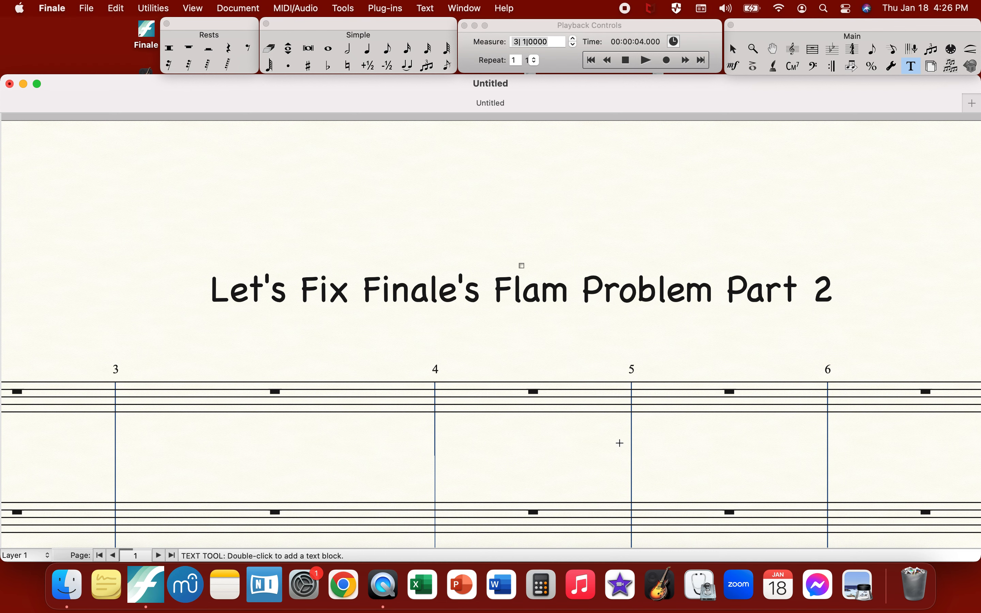
# - Enter a slashed grace note followed by two 16th notes on beat 1 of measure 2 in the first staff
pyautogui.click(387, 49)
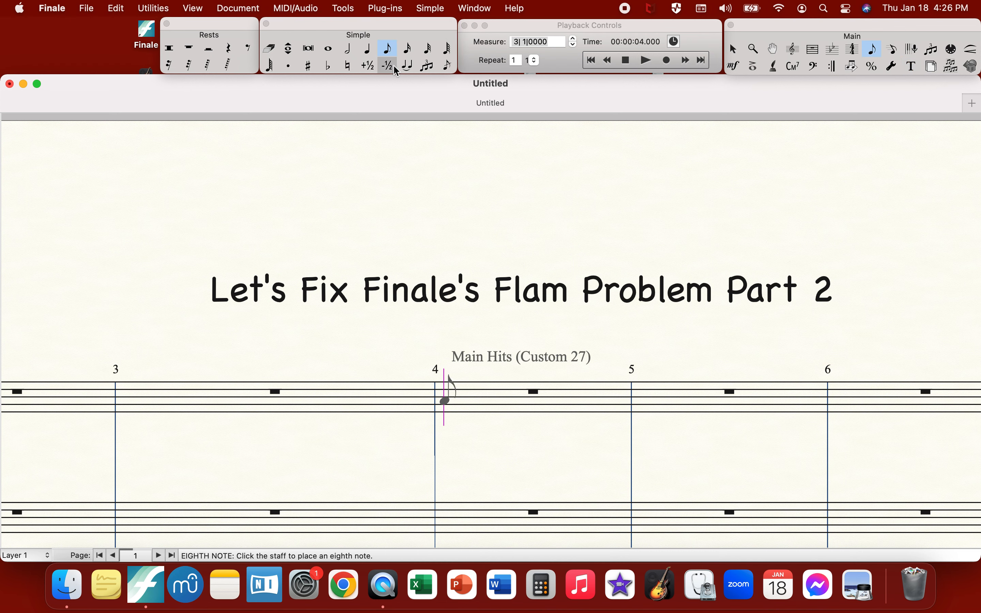
pyautogui.hscroll(-8, 383, 311)
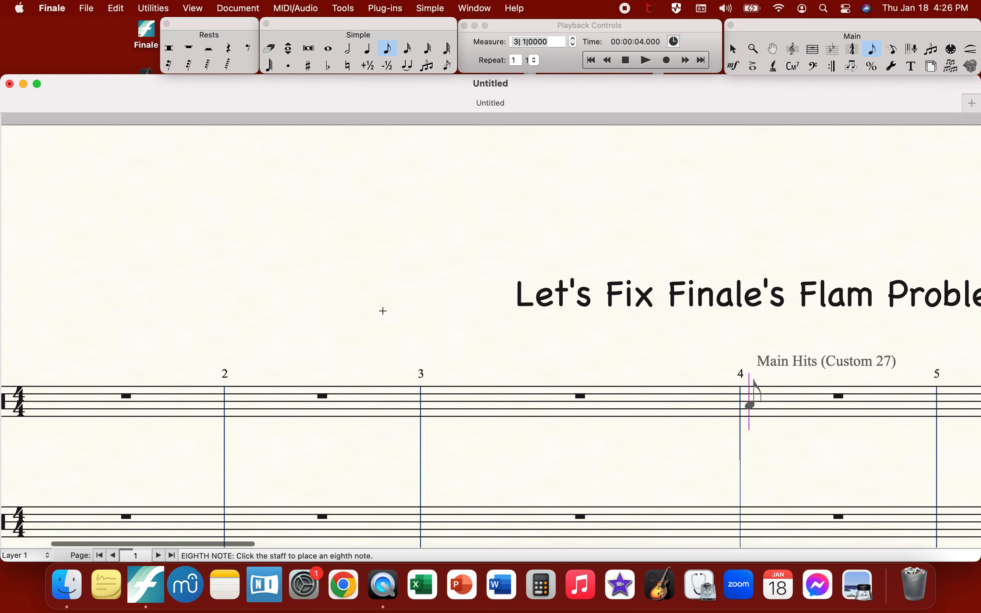
pyautogui.click(448, 65)
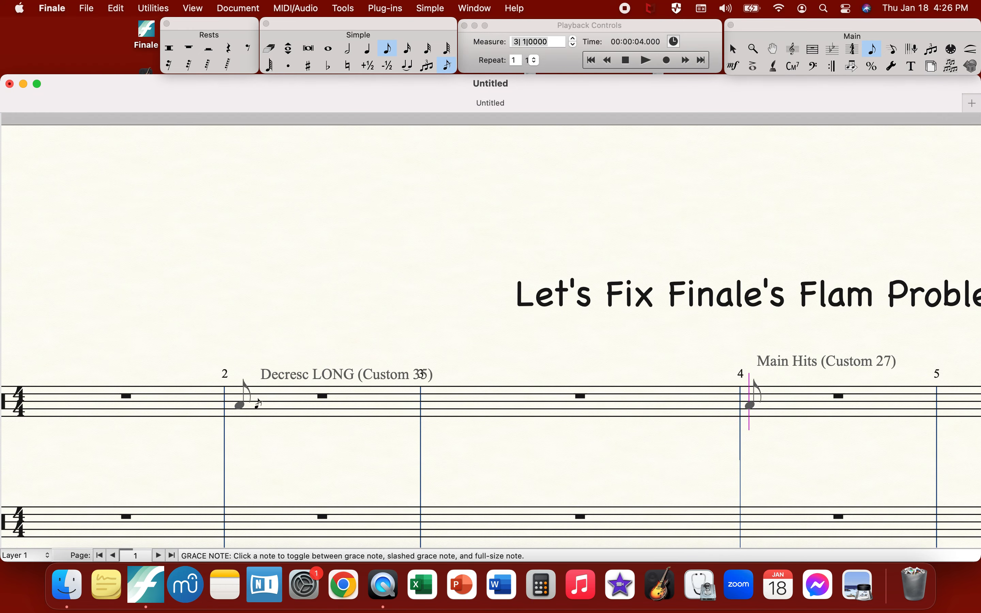
pyautogui.click(247, 402)
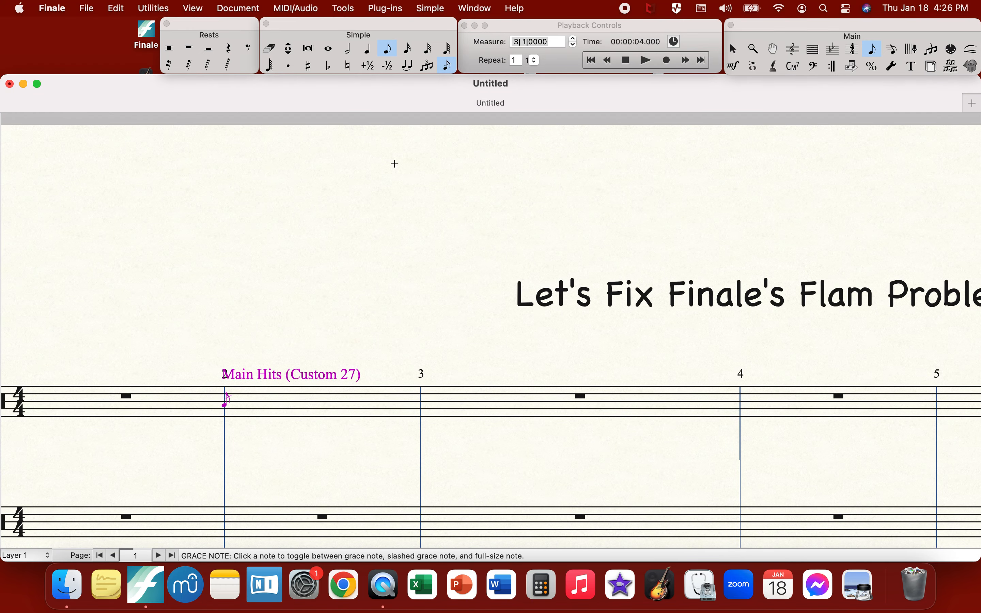
pyautogui.click(409, 51)
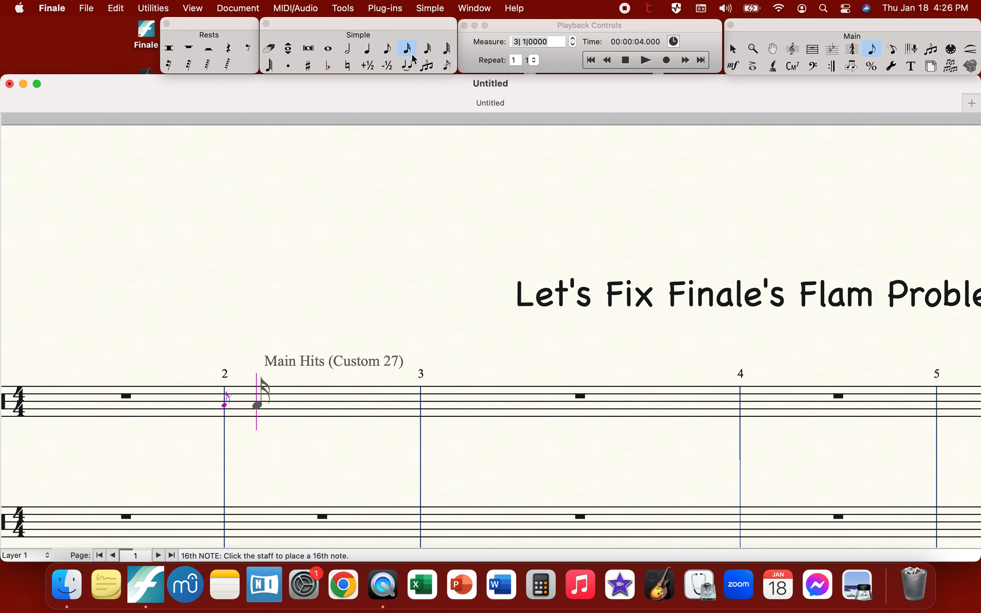
pyautogui.click(270, 402)
pyautogui.click(292, 402)
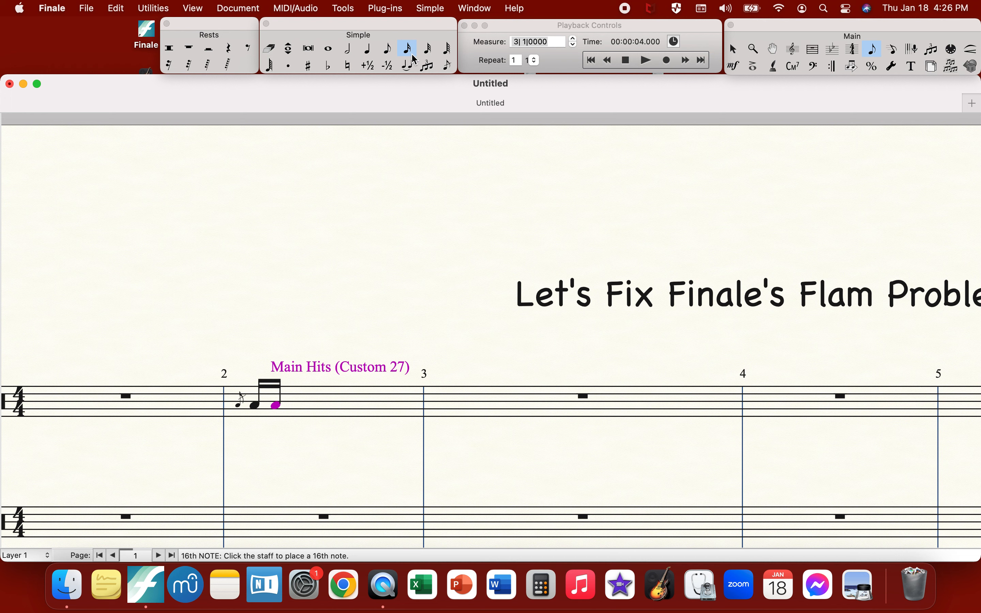
# - Add two more groups of a slashed grace note and two 16th notes after the first group in measure 2
pyautogui.click(388, 48)
pyautogui.click(448, 64)
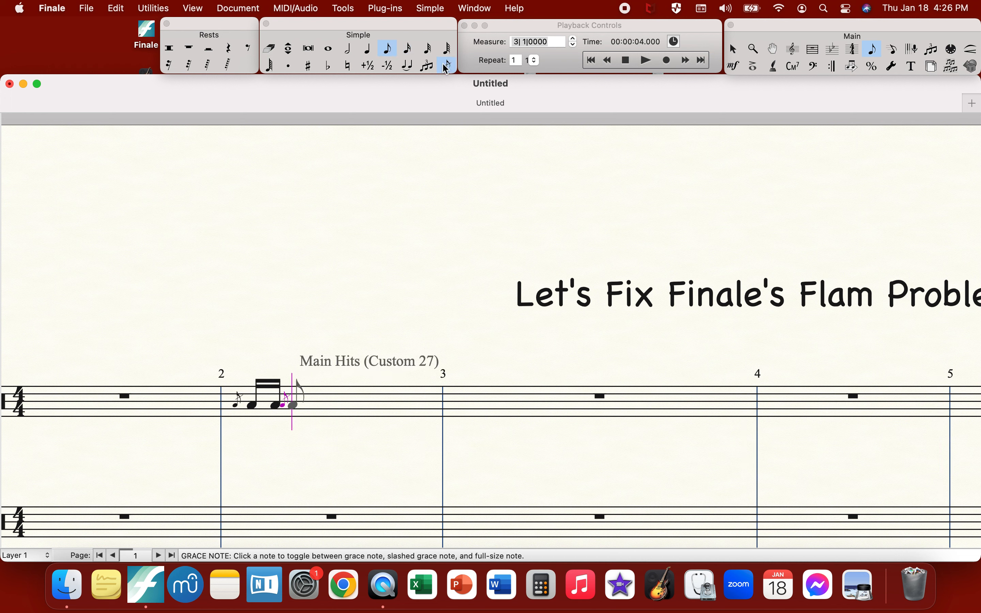
pyautogui.click(407, 49)
pyautogui.press('Return')
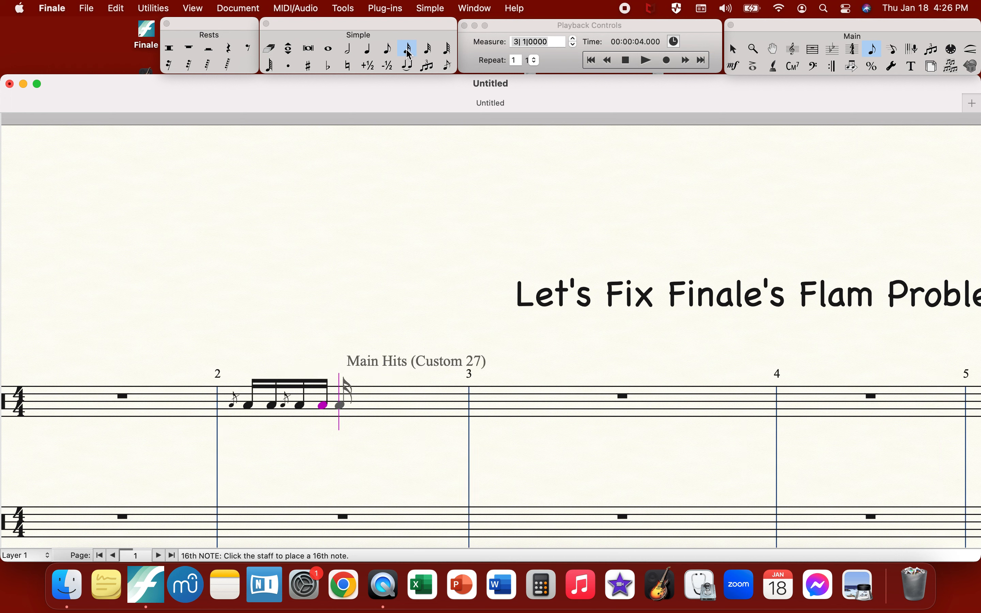
pyautogui.click(388, 49)
pyautogui.click(447, 64)
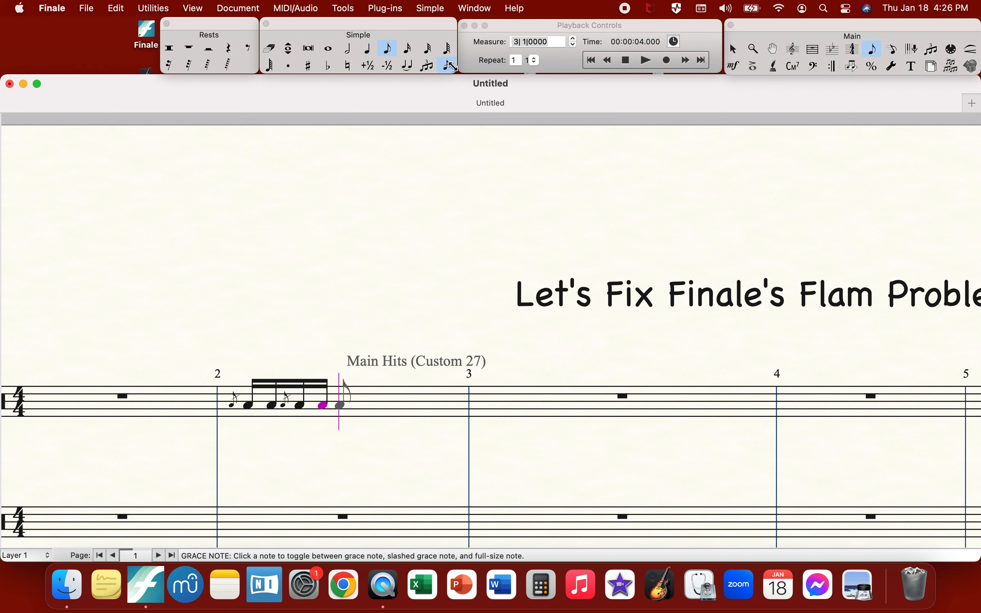
pyautogui.click(403, 52)
pyautogui.click(442, 69)
pyautogui.press('Return')
pyautogui.press('Return')
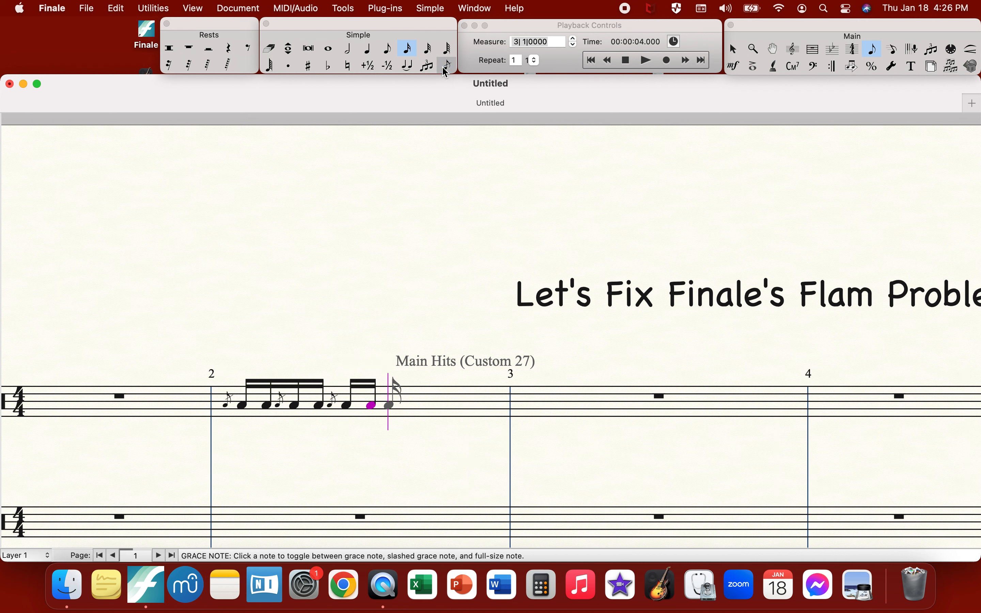
# - Complete beat 2 of measure 2 with a fourth slashed grace note followed by two 16th notes
pyautogui.click(387, 49)
pyautogui.click(449, 64)
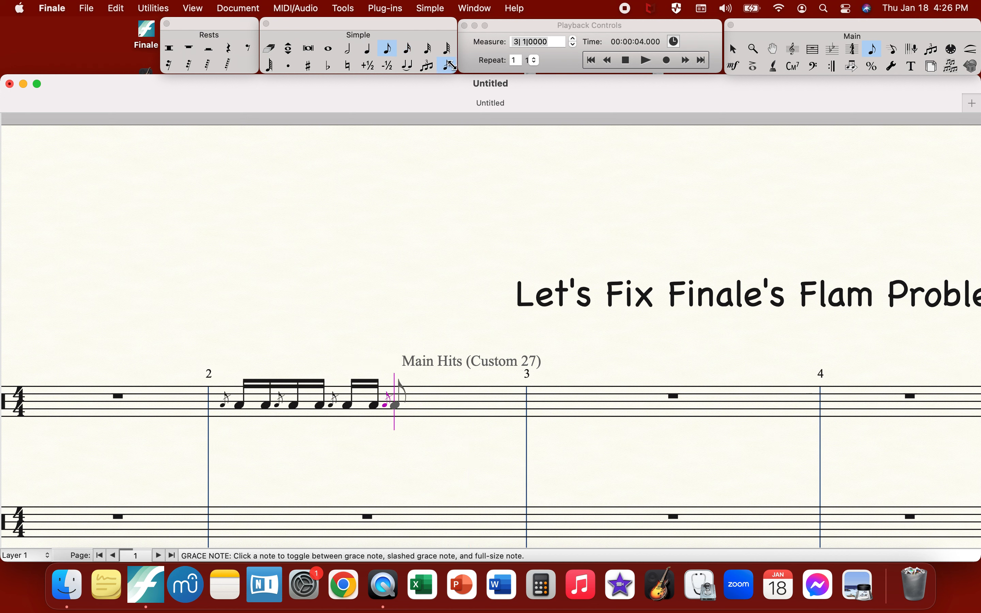
pyautogui.click(405, 51)
pyautogui.press('Return')
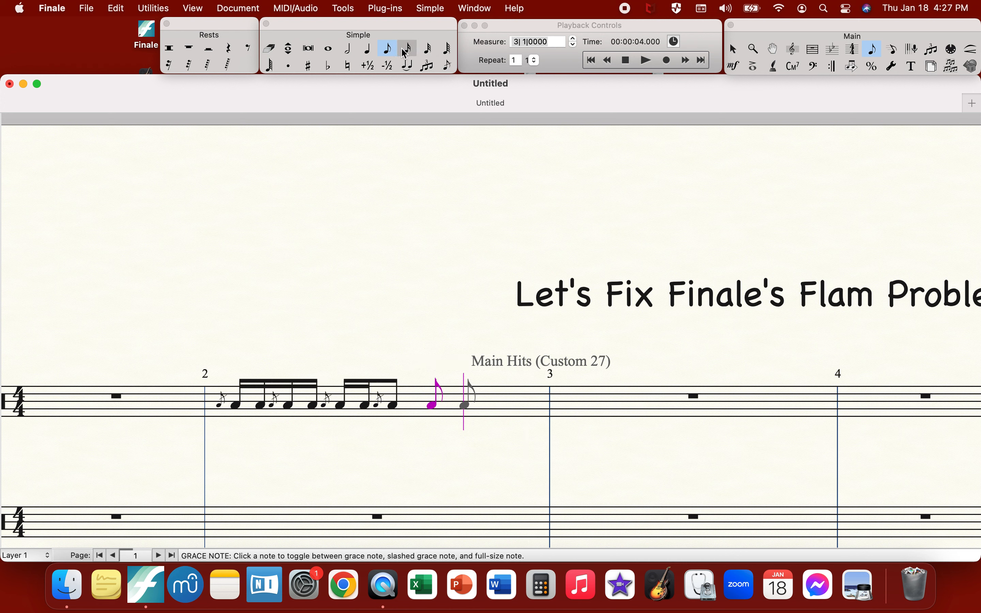
pyautogui.click(405, 51)
pyautogui.press('Return')
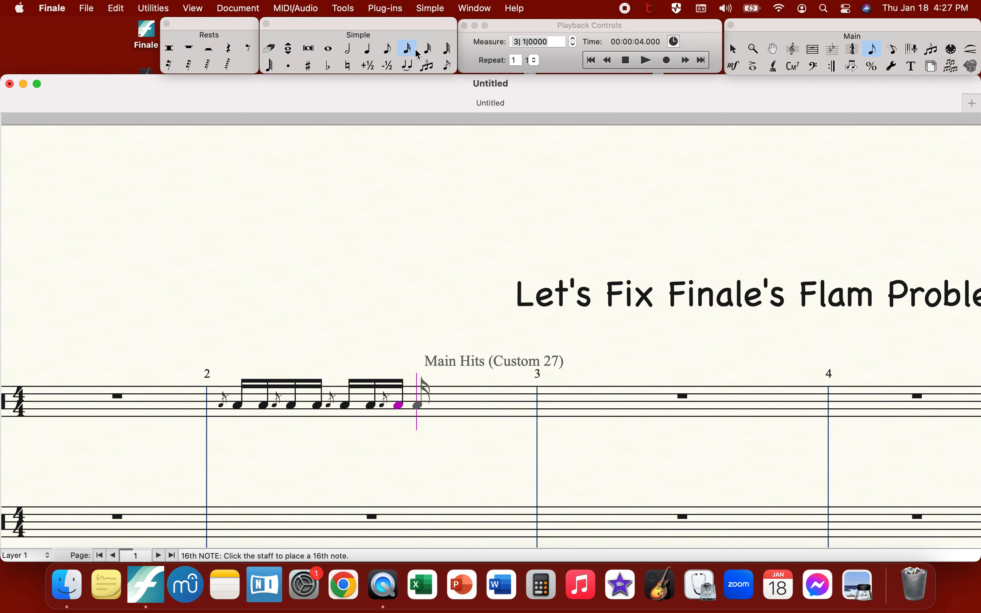
# - Check the expanded playback settings, collapse them again, and play back the flam pattern from measure 2
pyautogui.click(485, 25)
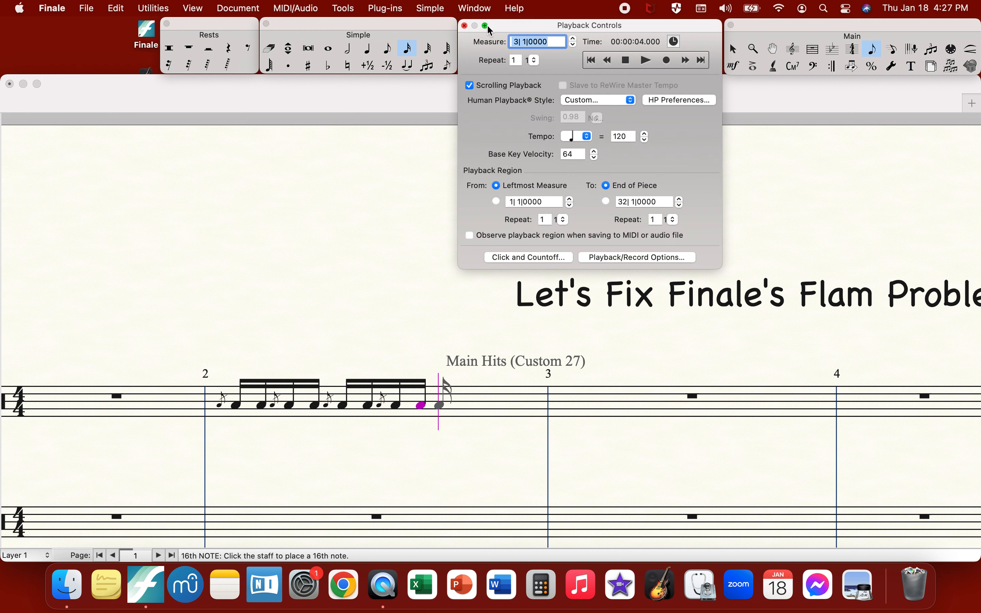
pyautogui.click(486, 26)
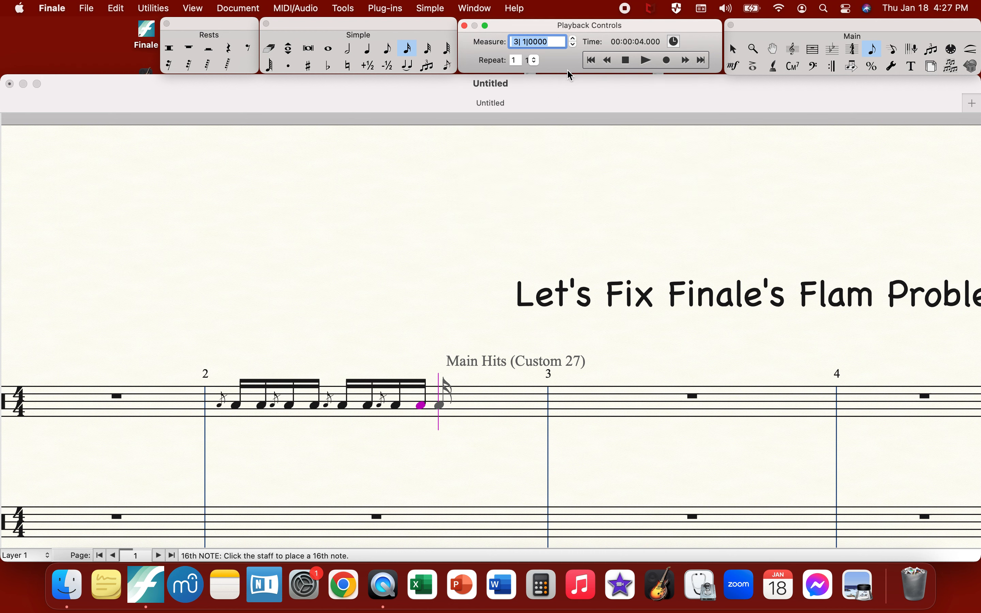
pyautogui.click(486, 27)
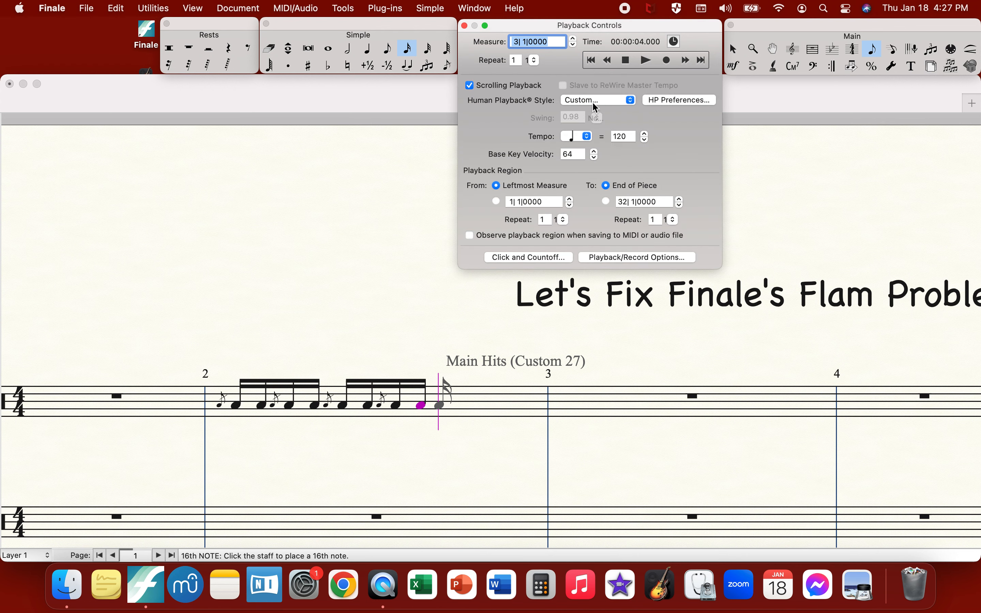
pyautogui.click(487, 26)
pyautogui.hscroll(5, 440, 488)
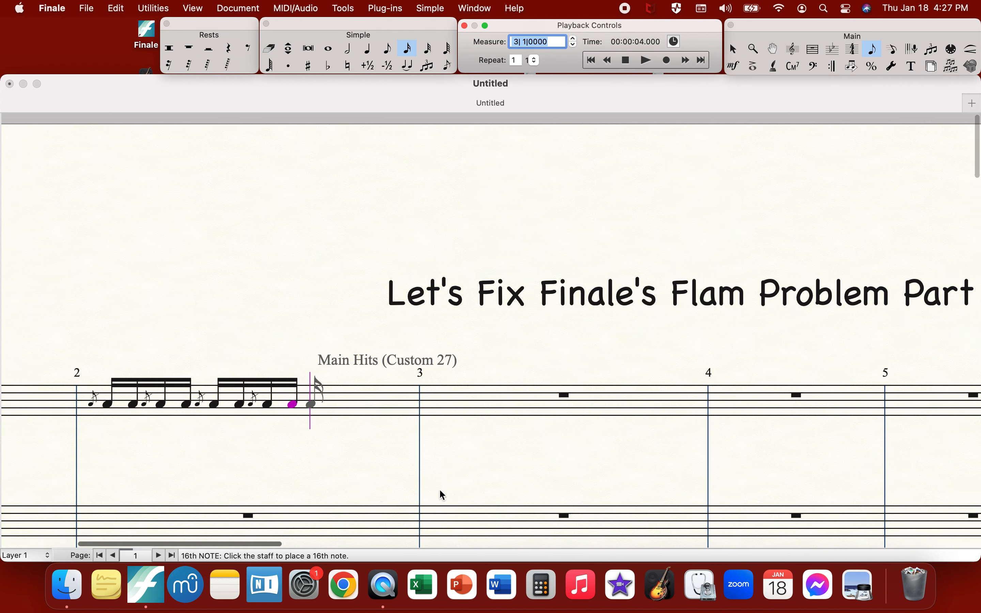
pyautogui.click(646, 61)
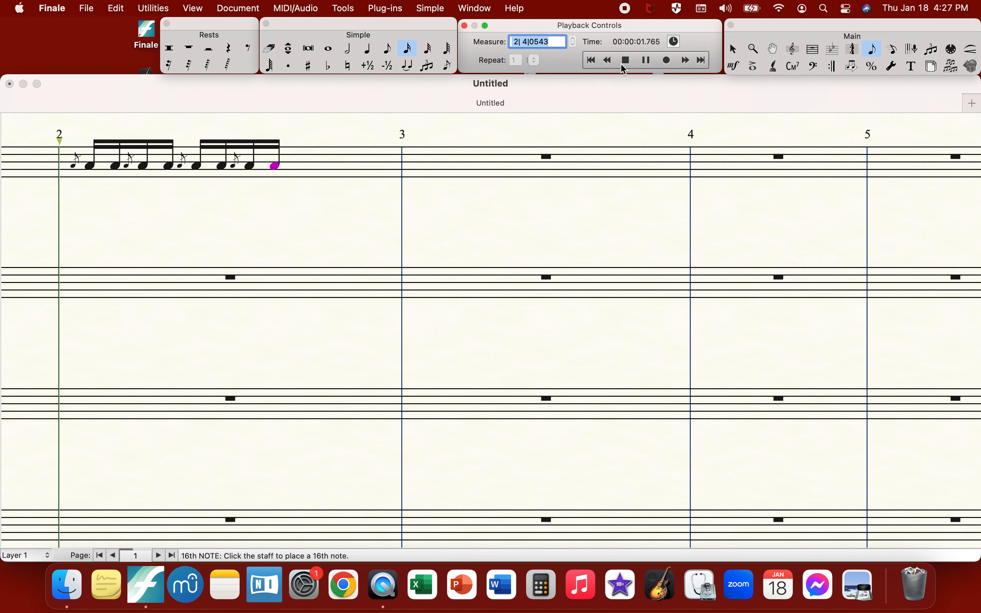
pyautogui.click(625, 61)
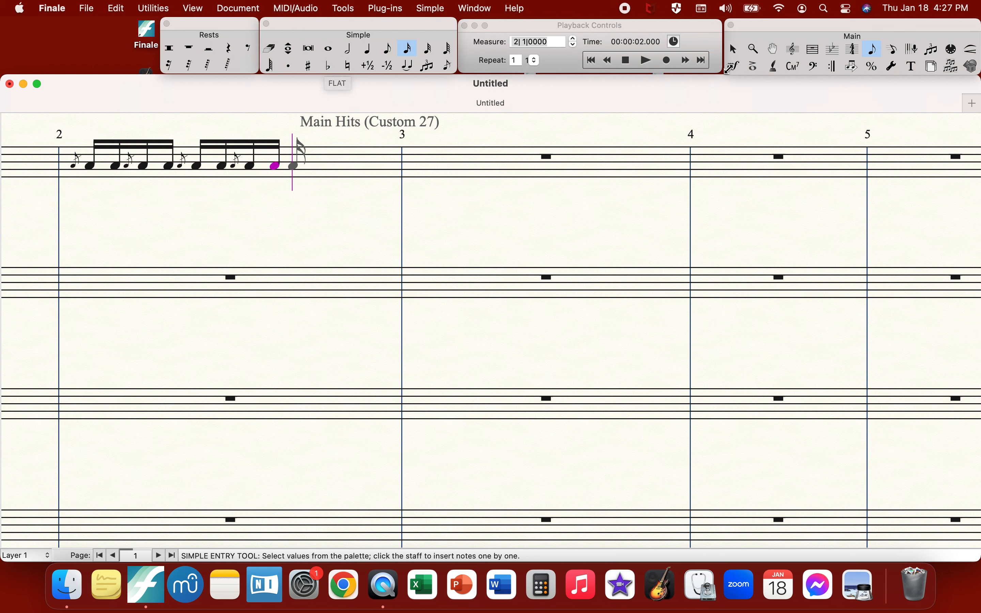
# - Attach accents to the four 16th notes preceded by grace notes in measure 2 and play the measure back
pyautogui.click(755, 66)
pyautogui.click(250, 136)
pyautogui.click(195, 135)
pyautogui.click(142, 135)
pyautogui.click(87, 135)
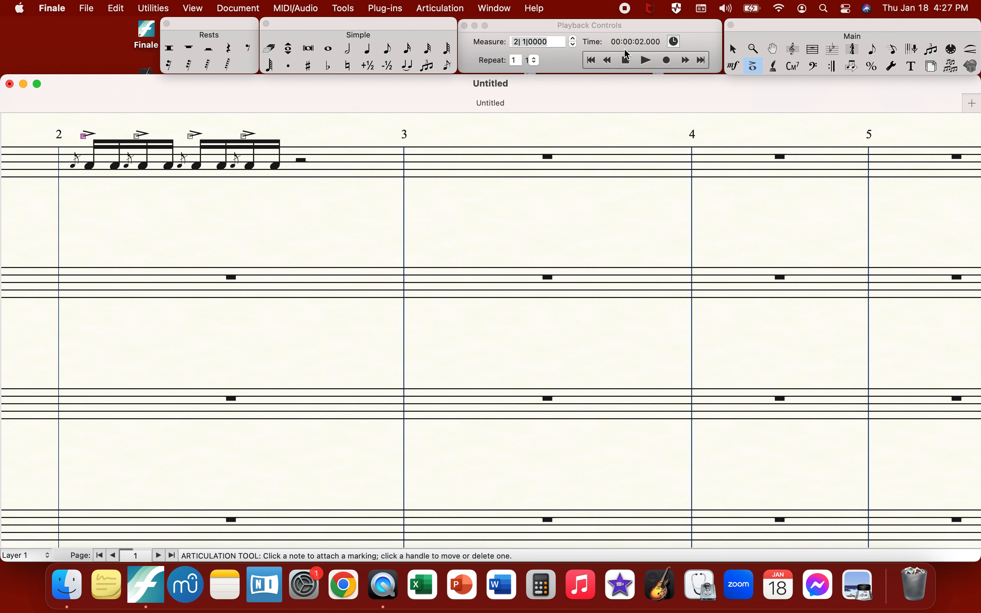
pyautogui.click(630, 57)
pyautogui.click(647, 60)
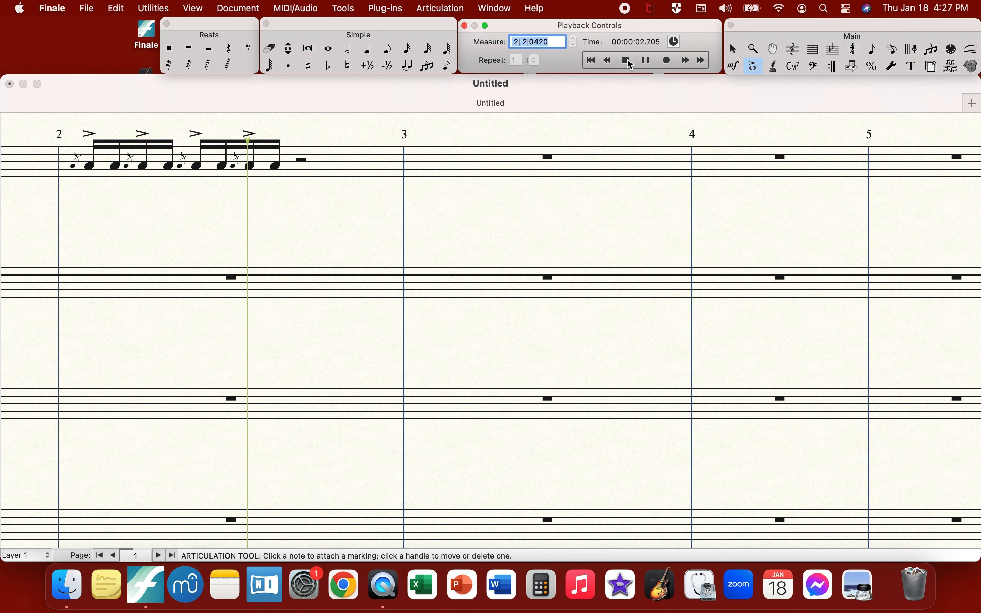
# - Attach a forte (f) dynamic below the start of measure 2 in the first staff and play the measure back
pyautogui.click(734, 66)
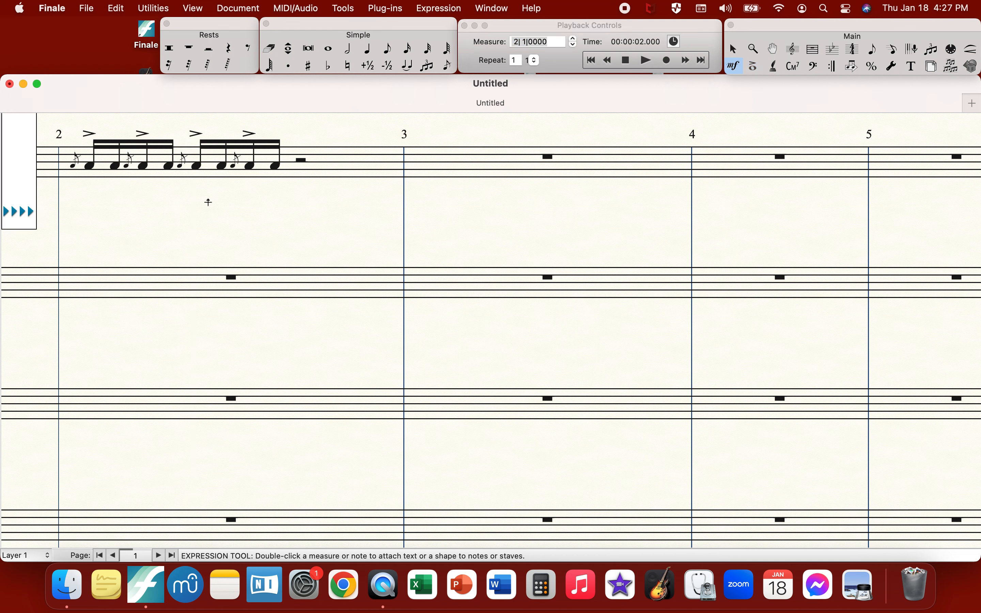
pyautogui.click(94, 195)
pyautogui.click(627, 61)
pyautogui.click(648, 60)
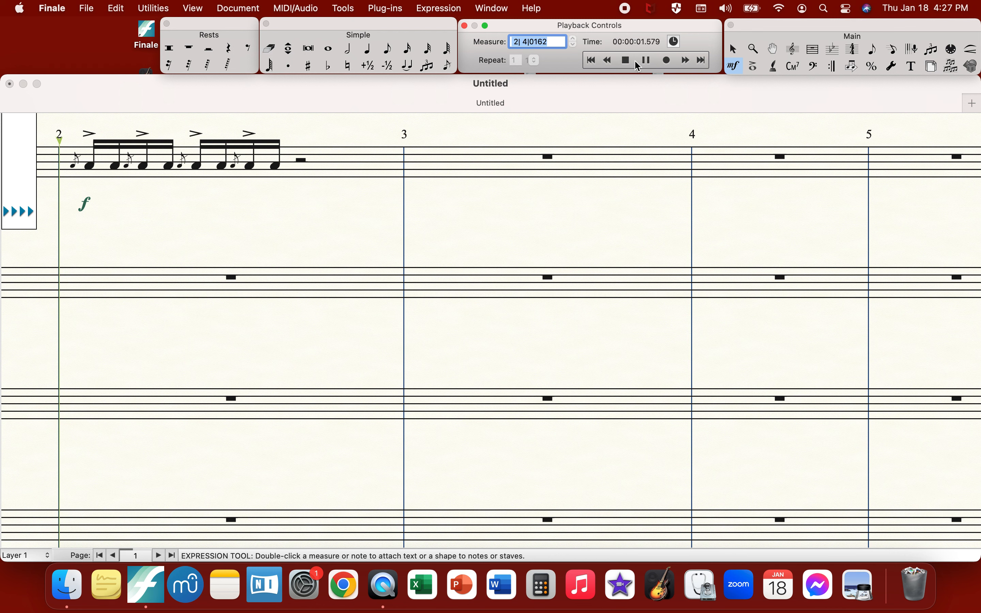
pyautogui.click(631, 62)
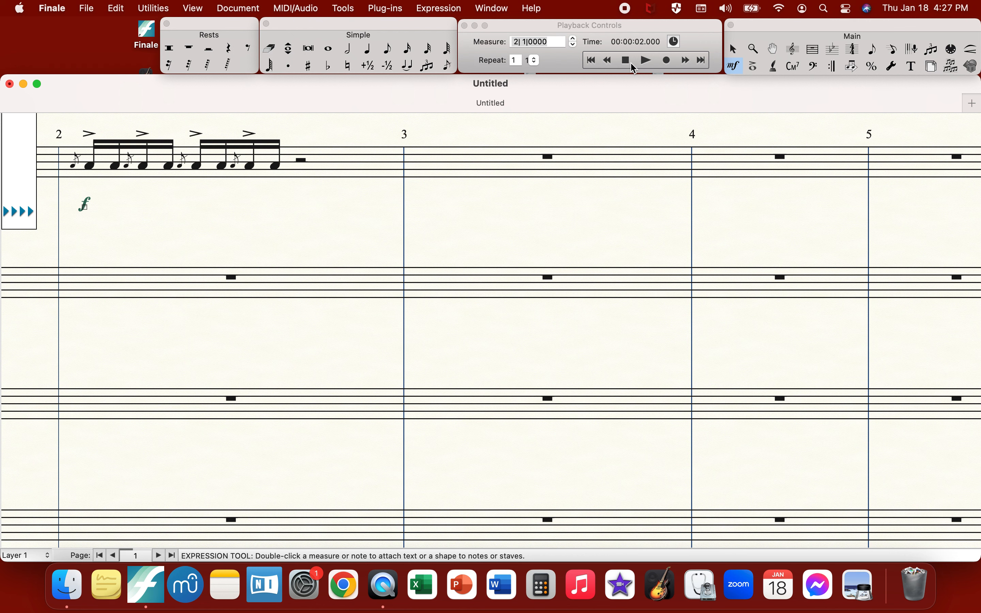
# - Examine the Human Playback Style in the expanded playback settings, then collapse them
pyautogui.click(521, 30)
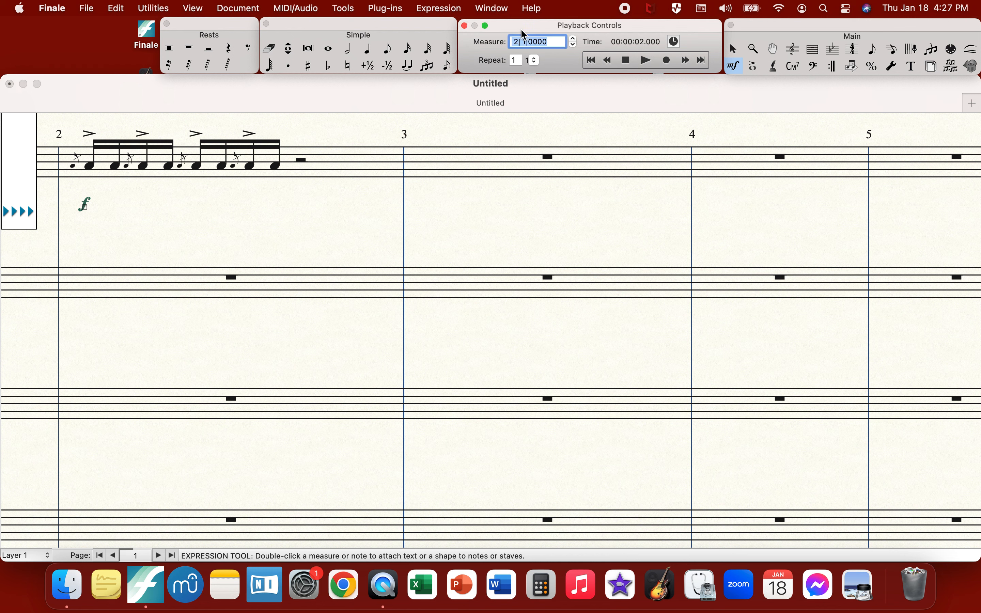
pyautogui.click(487, 25)
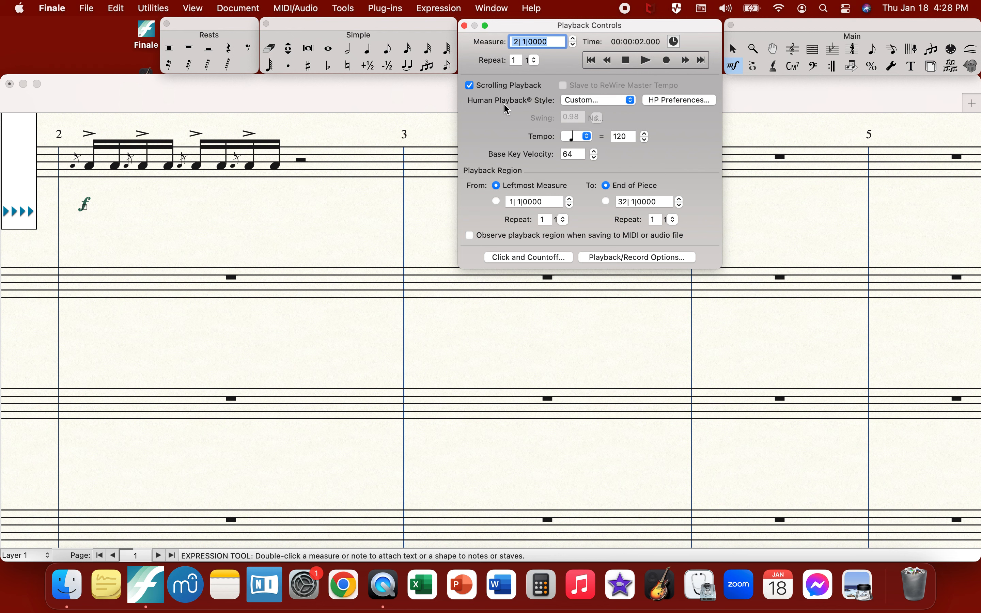
pyautogui.click(486, 26)
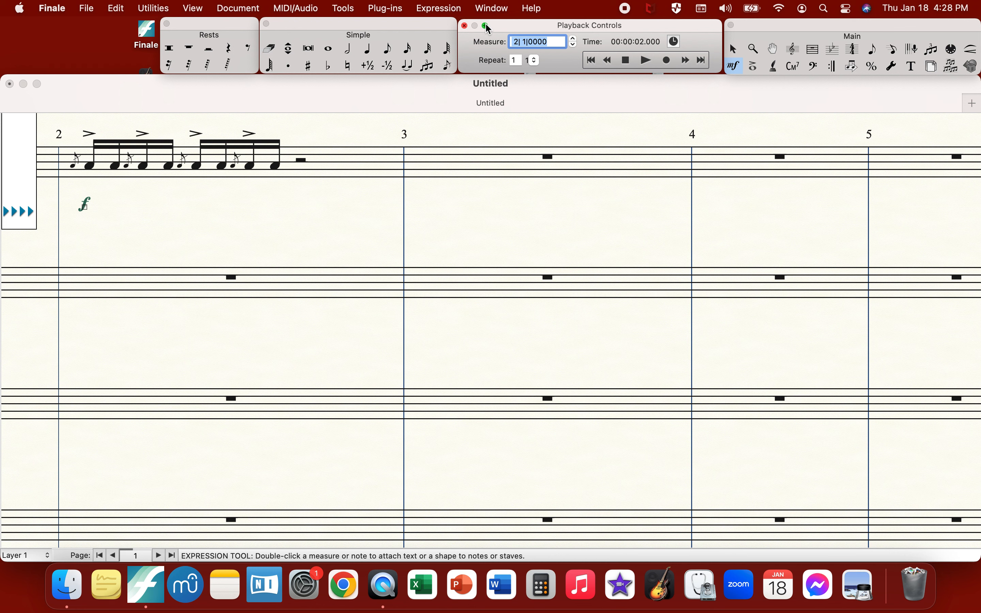
# - Clear measure 2 of the first staff with the Measure tool
pyautogui.click(815, 49)
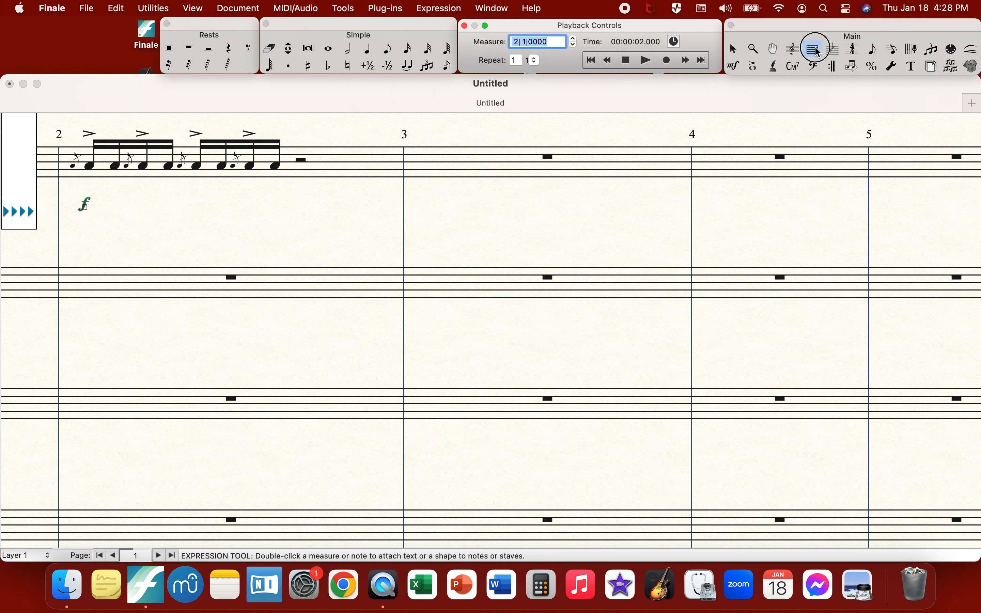
pyautogui.click(332, 167)
pyautogui.press('Delete')
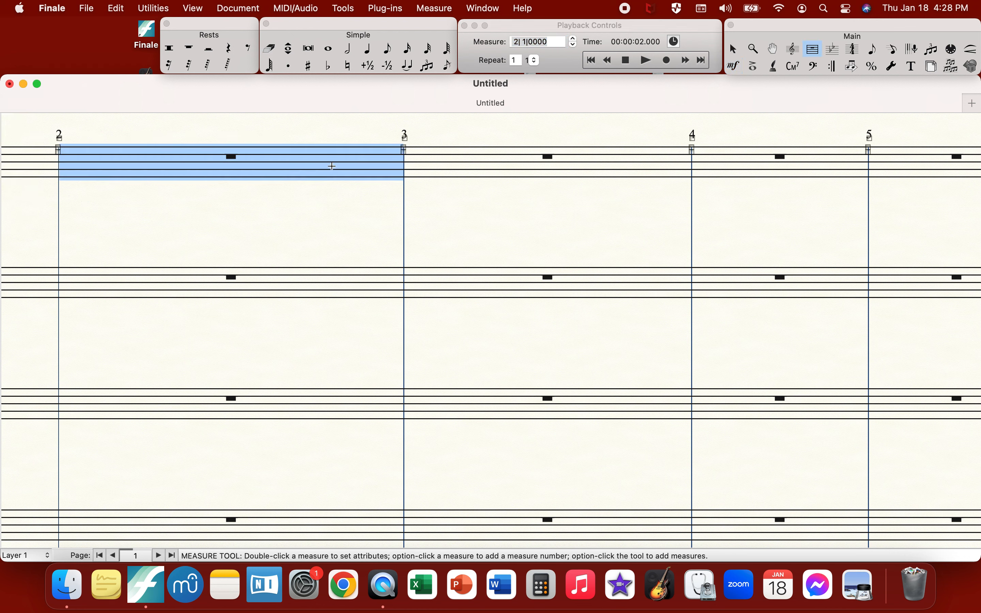
# - Fill beats 1 and 2 of measure 2 in the first staff with an eighth note and two 16th notes each
pyautogui.click(380, 48)
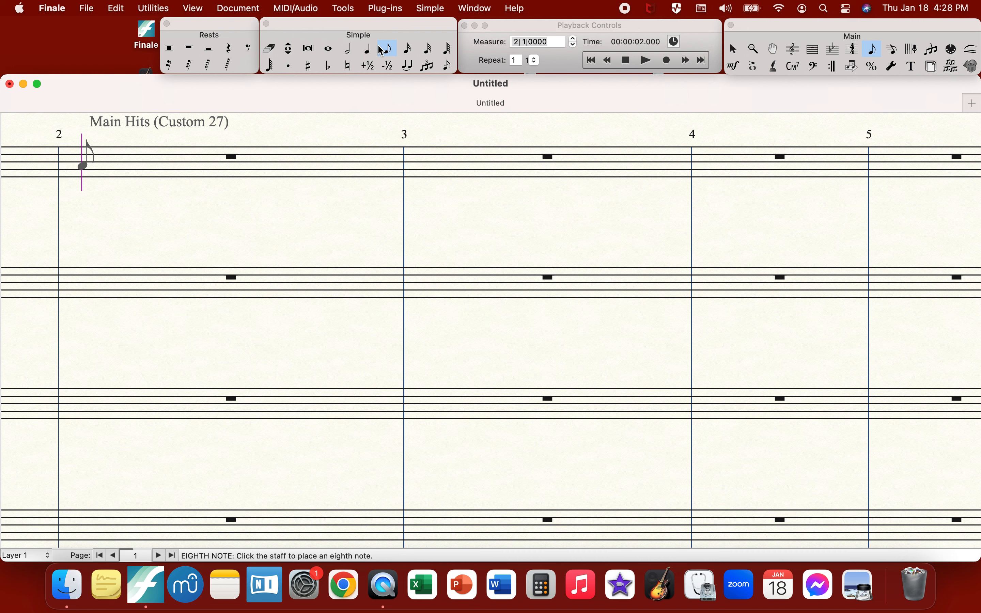
pyautogui.press('Return')
pyautogui.click(405, 48)
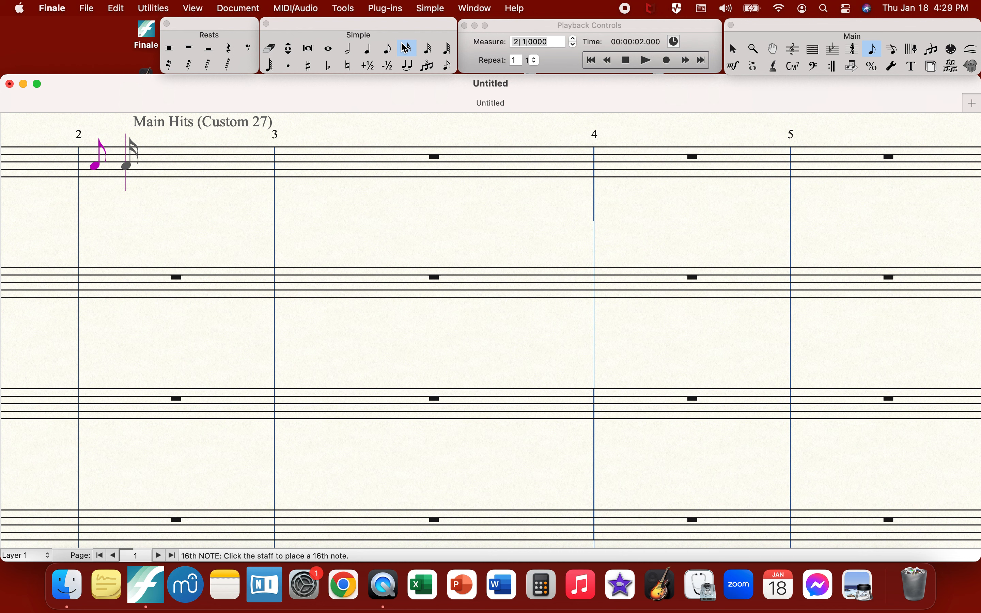
pyautogui.click(388, 48)
pyautogui.click(406, 48)
pyautogui.press('Return')
pyautogui.press('Return')
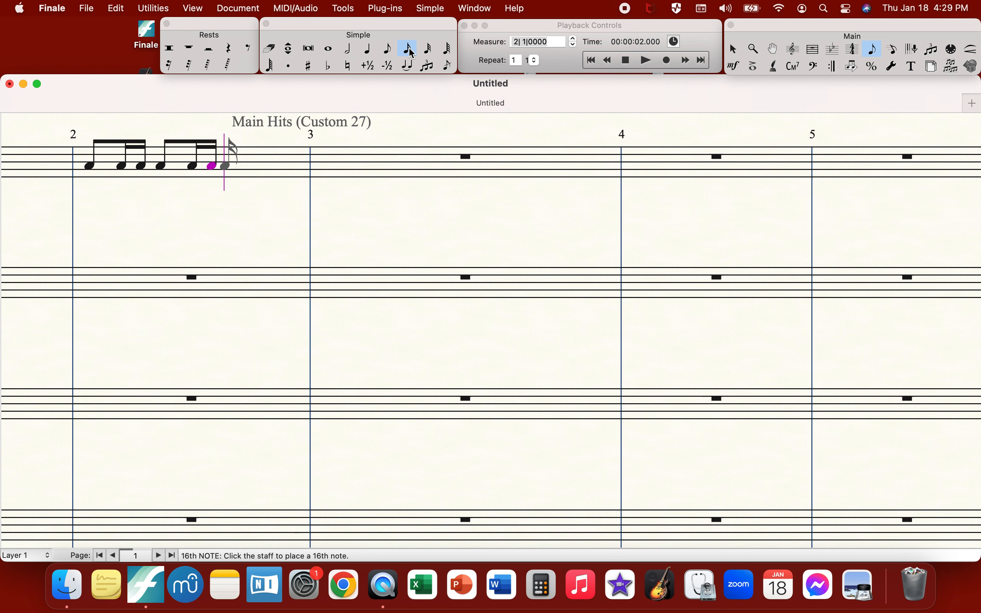
# - Fill beats 3 and 4 of measure 2 with the same rhythm, an eighth note and two 16th notes each
pyautogui.click(384, 55)
pyautogui.press('Return')
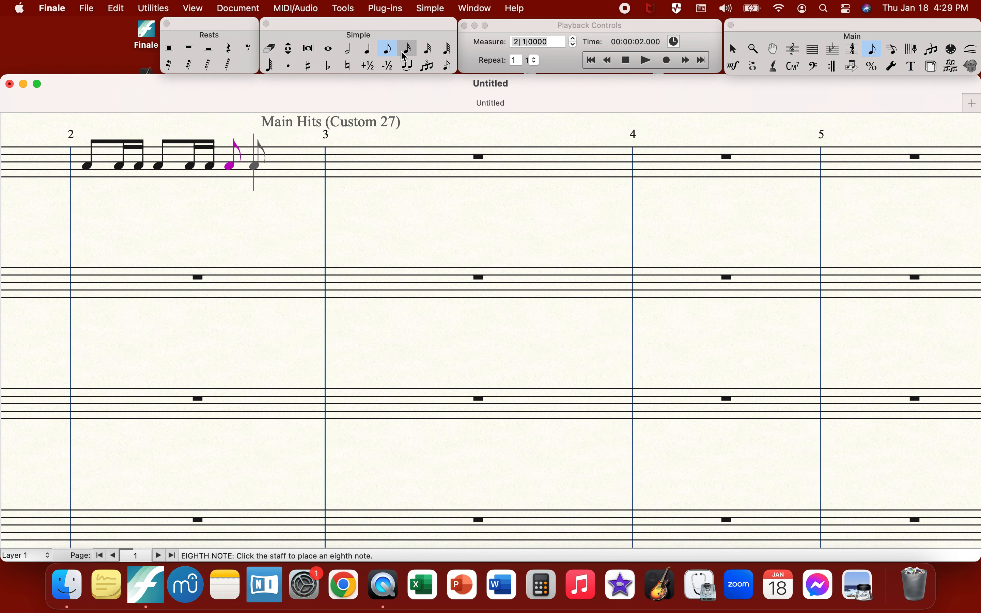
pyautogui.click(416, 49)
pyautogui.press('Return')
pyautogui.press('Return')
pyautogui.click(387, 48)
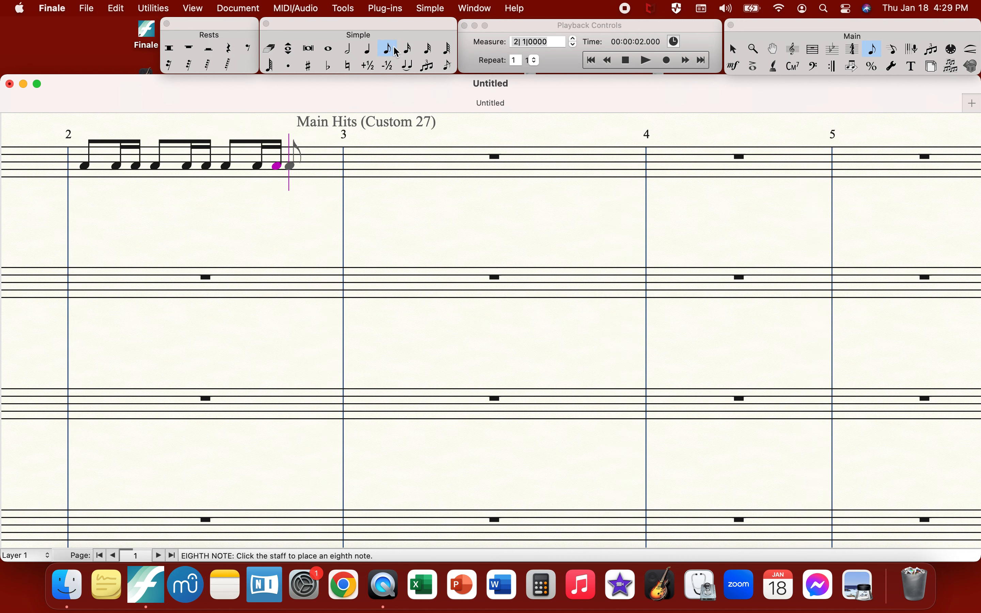
pyautogui.press('Return')
pyautogui.click(417, 49)
pyautogui.press('Return')
pyautogui.press('Return')
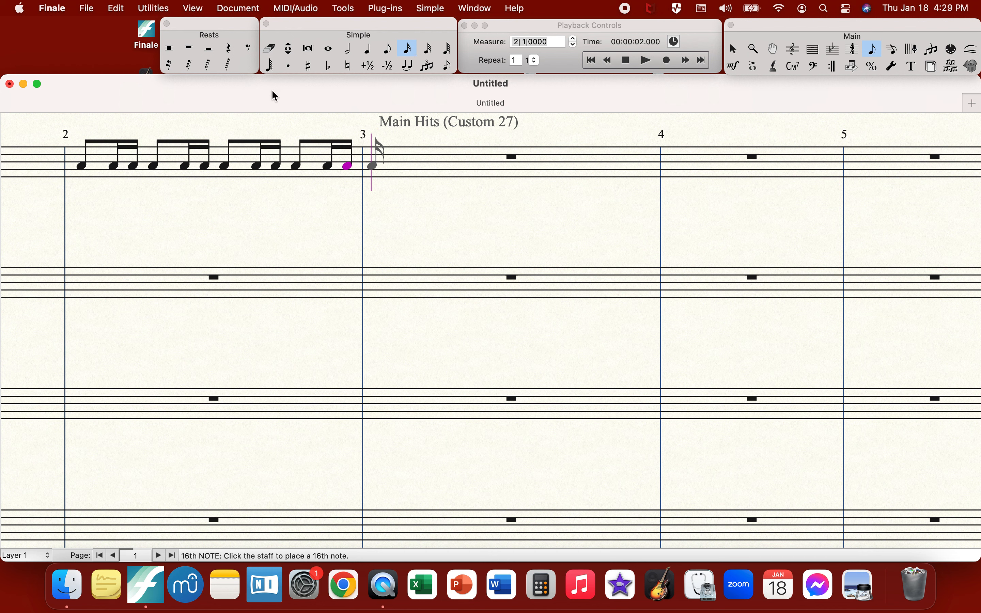
# - Enter a dotted eighth note and a 16th note on beat 1 of measure 3 in the first staff
pyautogui.press('Escape')
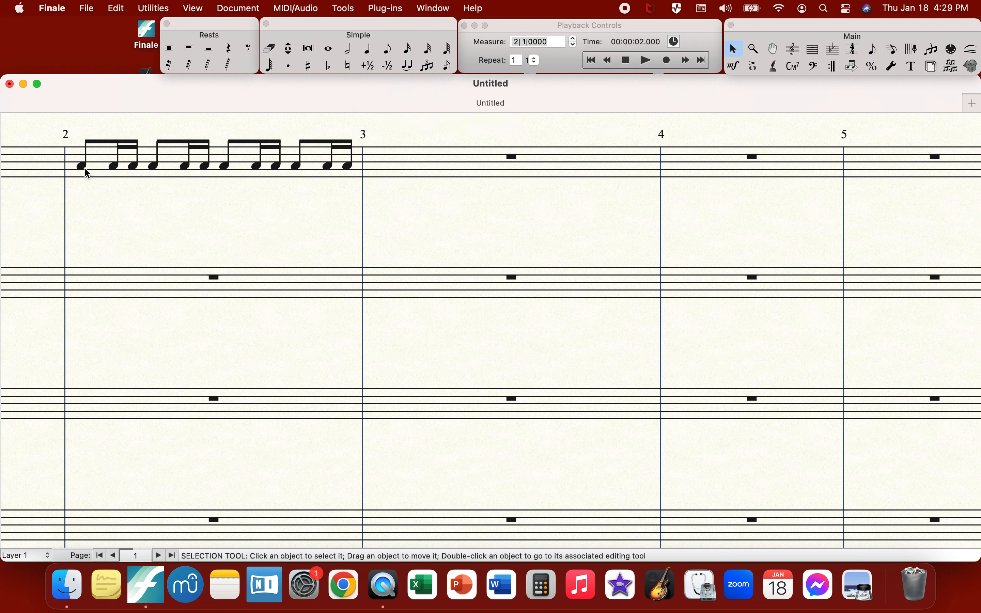
pyautogui.click(387, 52)
pyautogui.press('Return')
pyautogui.press('.')
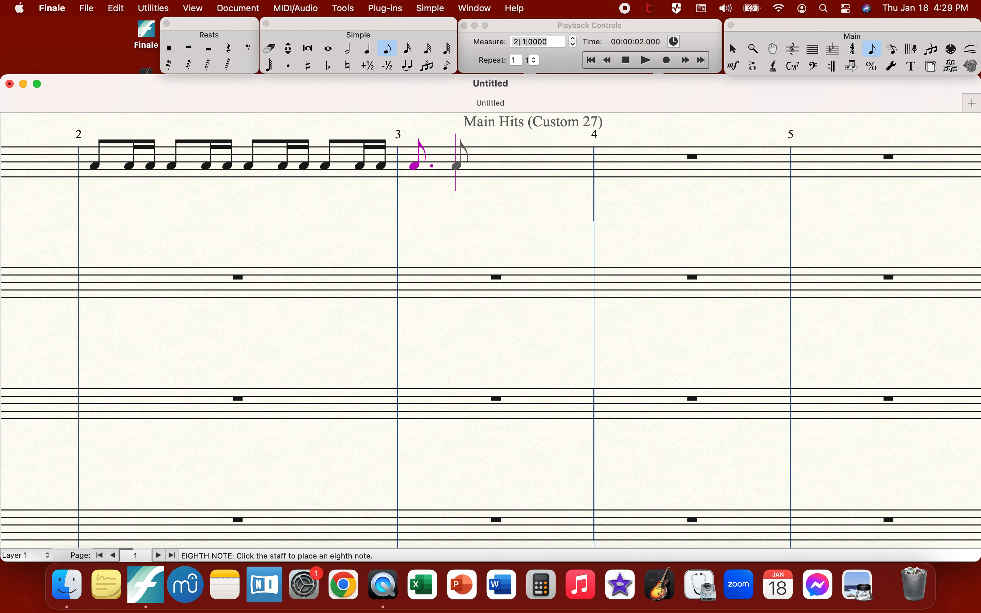
pyautogui.click(404, 52)
pyautogui.press('Return')
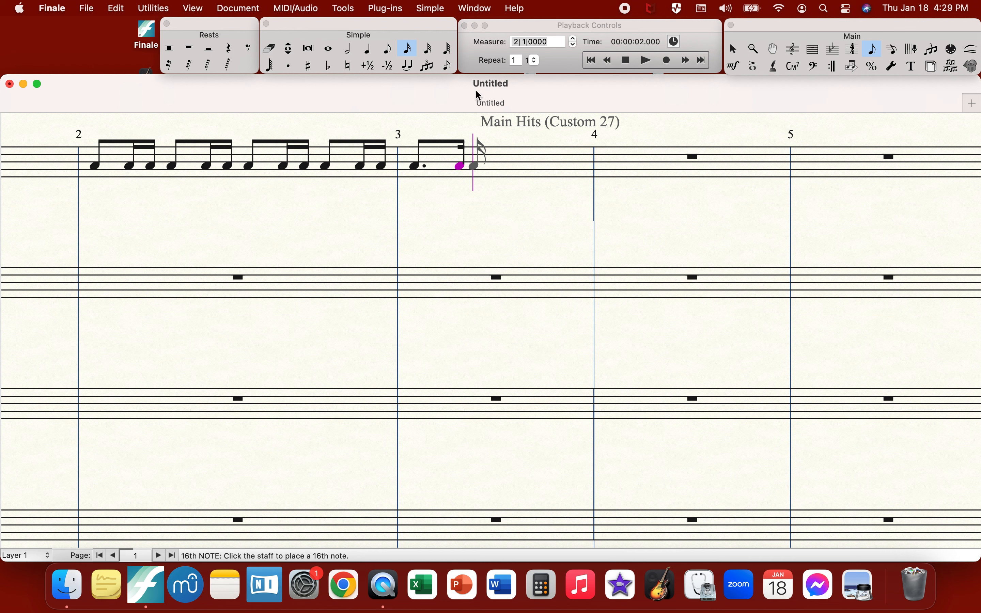
# - Fill beats 2 and 3 of measure 3 with an eighth note and two 16th notes each
pyautogui.click(388, 53)
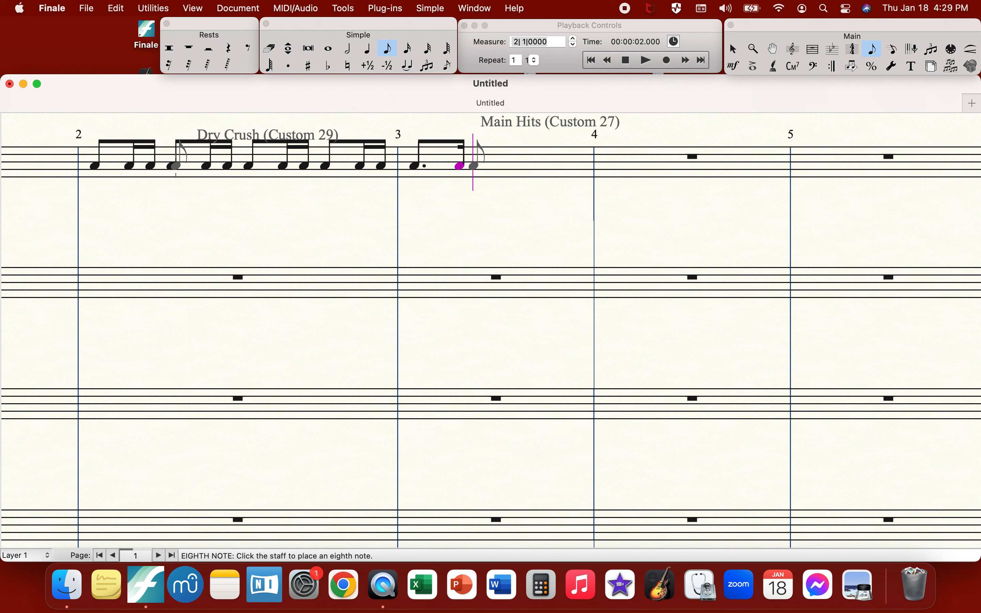
pyautogui.click(474, 166)
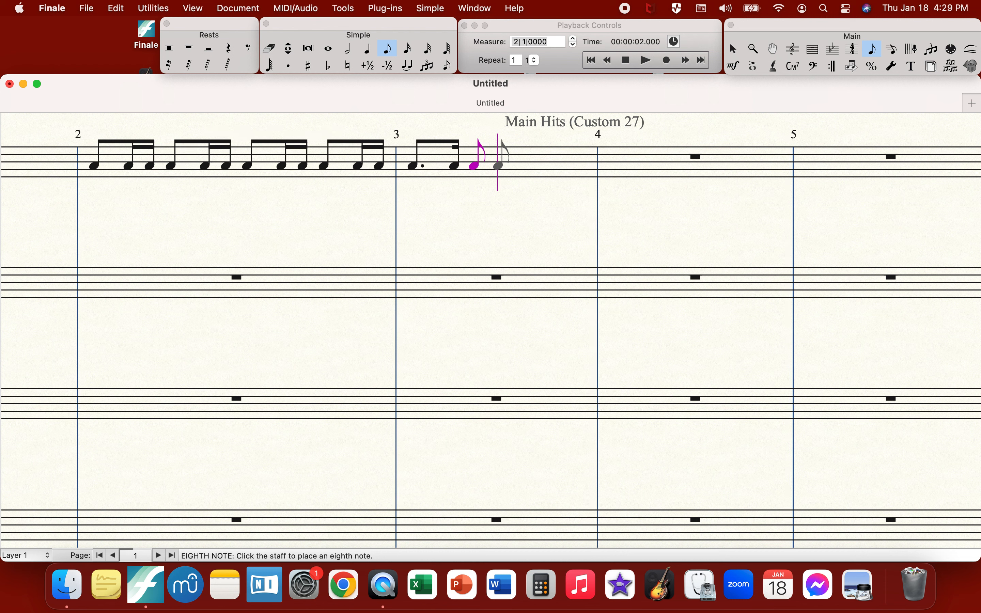
pyautogui.click(409, 49)
pyautogui.press('Return')
pyautogui.press('Return')
pyautogui.click(389, 49)
pyautogui.press('Return')
pyautogui.click(409, 50)
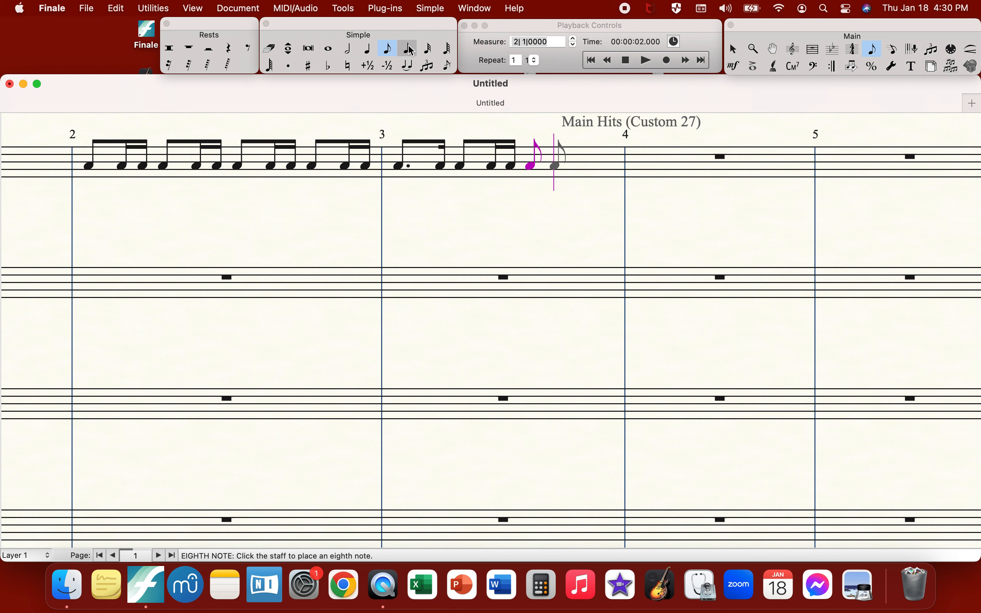
pyautogui.press('Return')
pyautogui.press('Return')
# - Complete beat 4 of measure 3 with a dotted eighth note and a 16th note, and end note entry
pyautogui.click(388, 51)
pyautogui.press('Return')
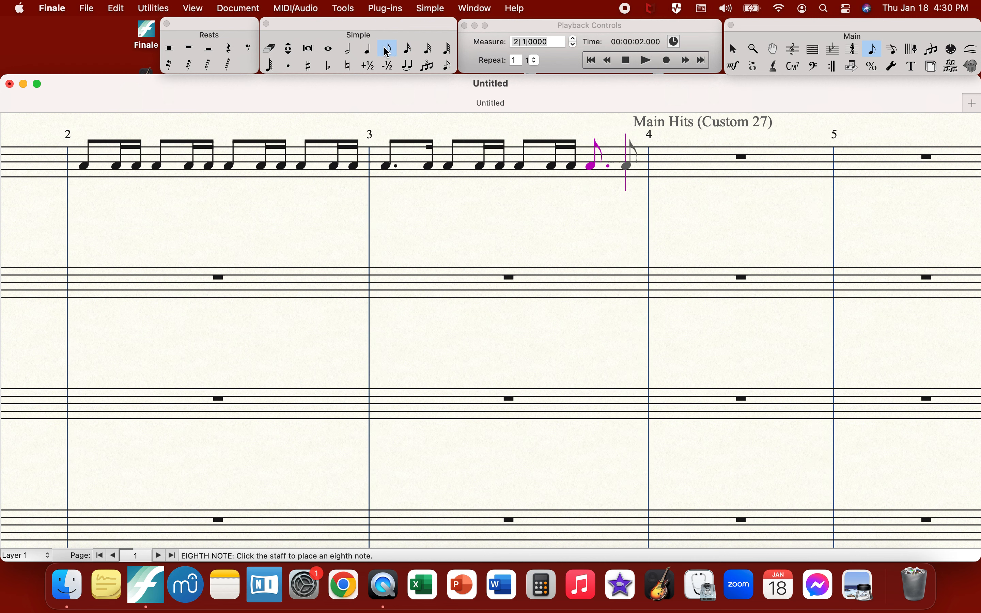
pyautogui.click(408, 50)
pyautogui.press('Return')
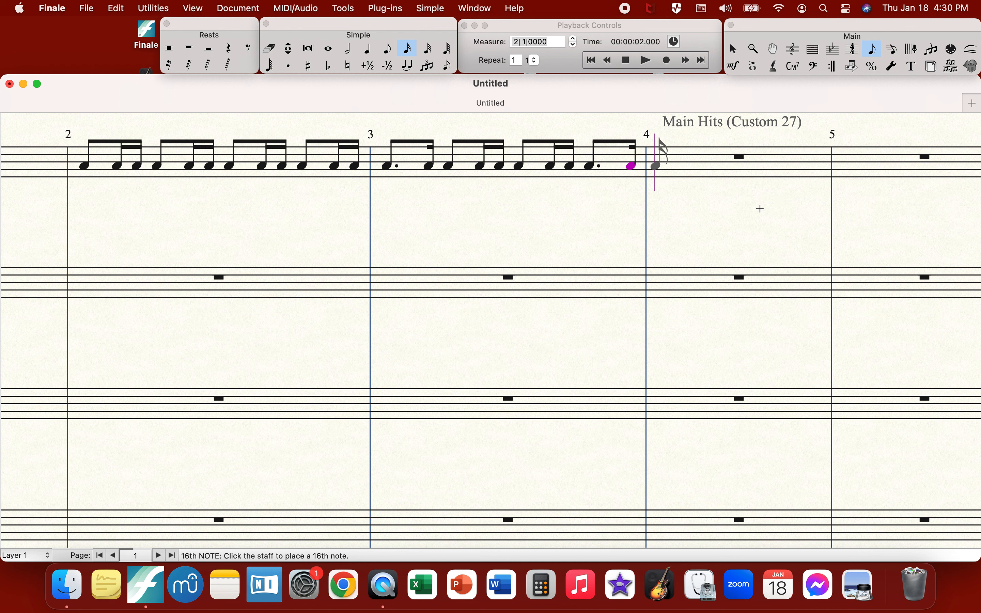
pyautogui.press('Escape')
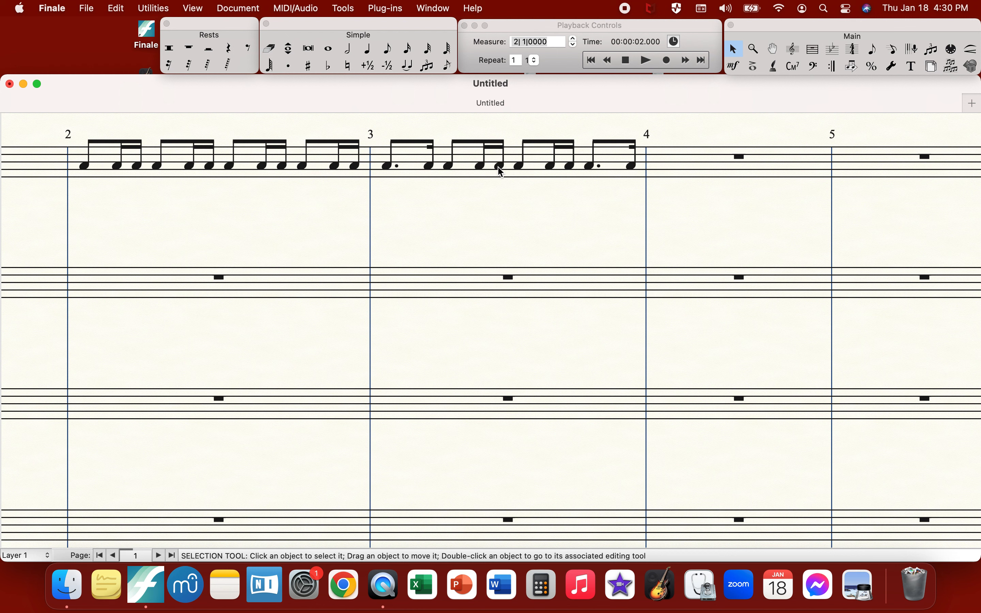
# - Clear beat 1 of measure 3 with the Measure tool and fill it with four 16th rests
pyautogui.click(813, 50)
pyautogui.click(619, 176)
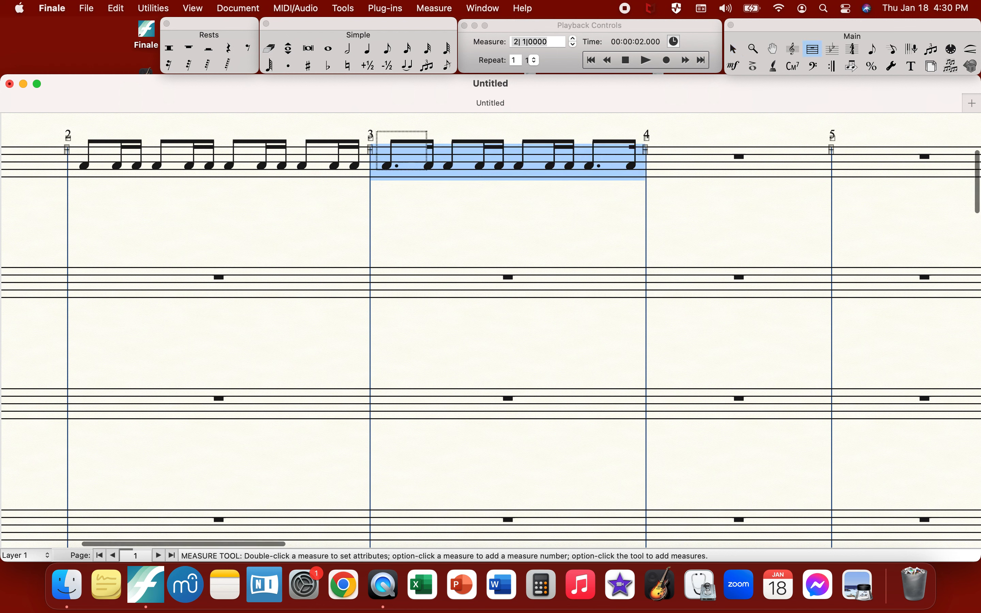
pyautogui.moveTo(427, 170); pyautogui.dragTo(436, 175)
pyautogui.press('BackSpace')
pyautogui.click(171, 64)
pyautogui.click(383, 160)
pyautogui.click(391, 162)
pyautogui.click(395, 162)
pyautogui.click(399, 161)
# - Turn the first, third and fourth 16th rests on beat 1 of measure 3 into 16th notes
pyautogui.click(409, 48)
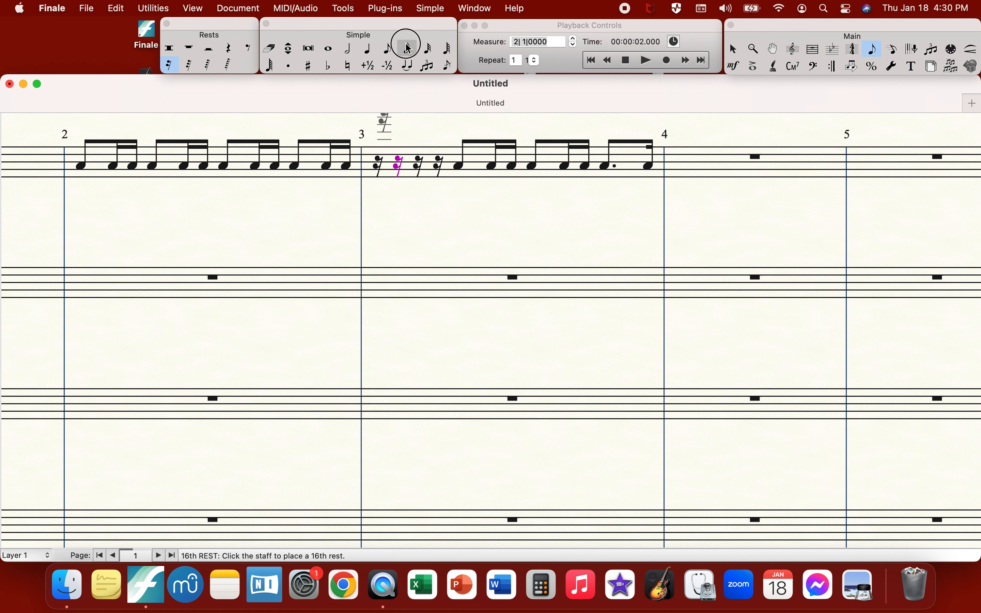
pyautogui.click(378, 162)
pyautogui.press('Up')
pyautogui.press('Up')
pyautogui.click(420, 161)
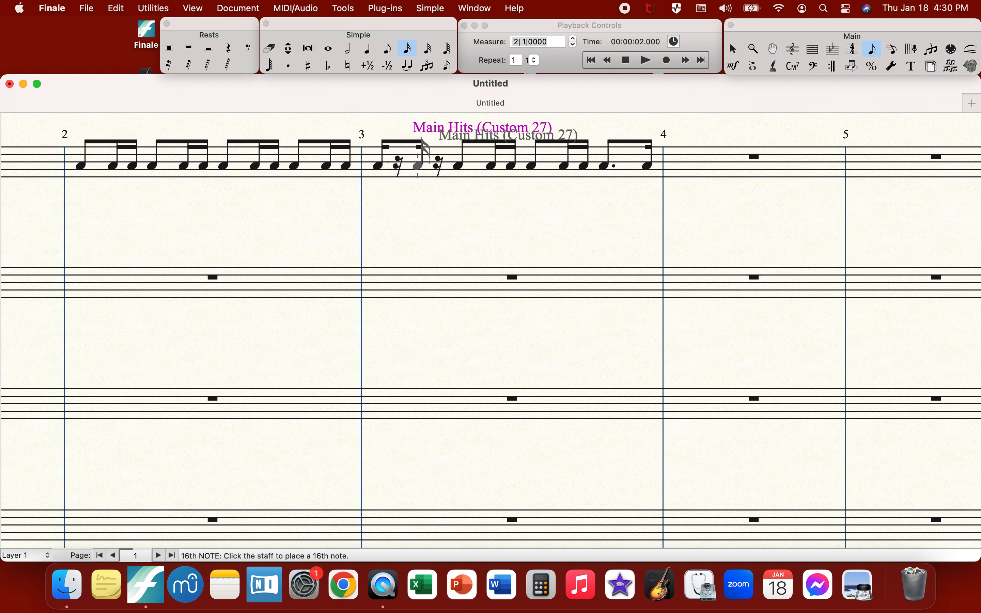
pyautogui.click(439, 163)
pyautogui.press('Up')
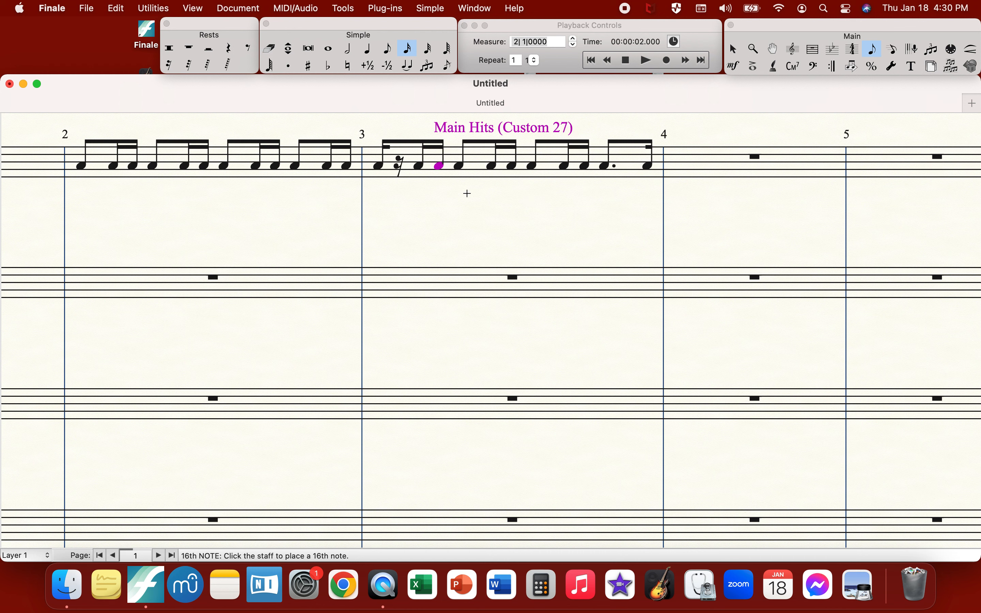
pyautogui.press('Escape')
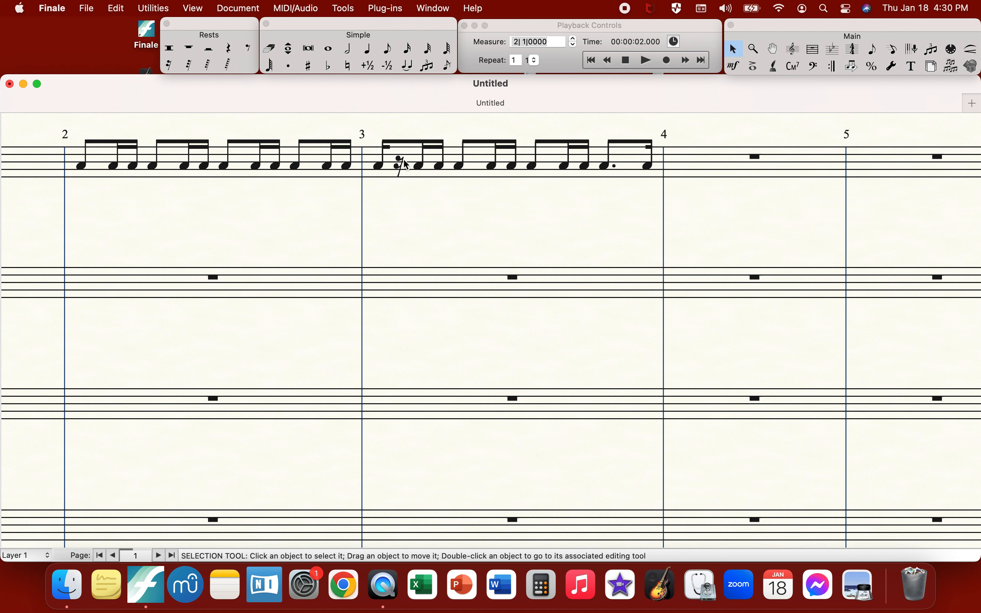
# - Clear all notes from measures 3 and 2 of the first staff
pyautogui.click(448, 175)
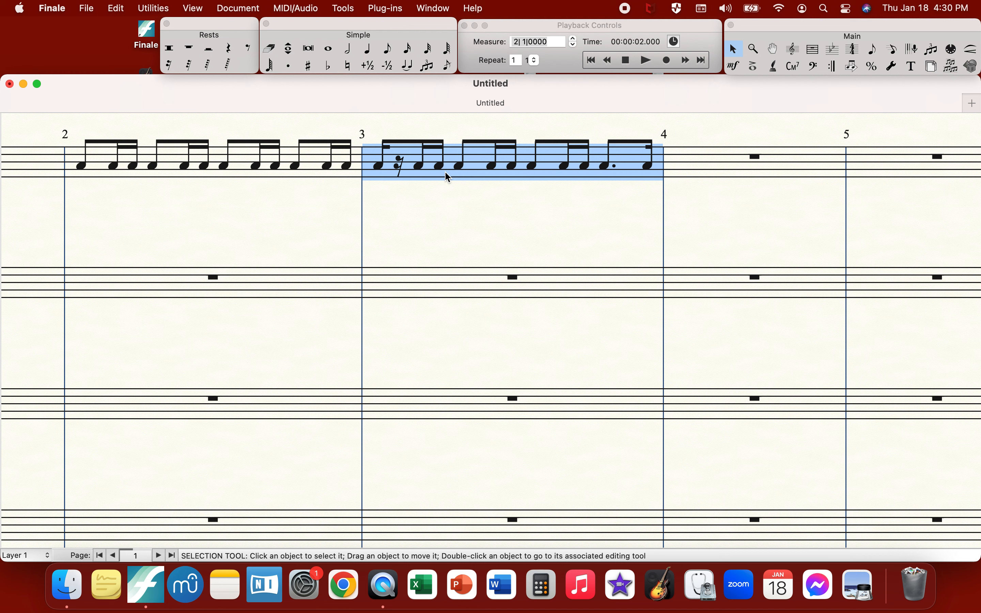
pyautogui.press('BackSpace')
pyautogui.click(310, 164)
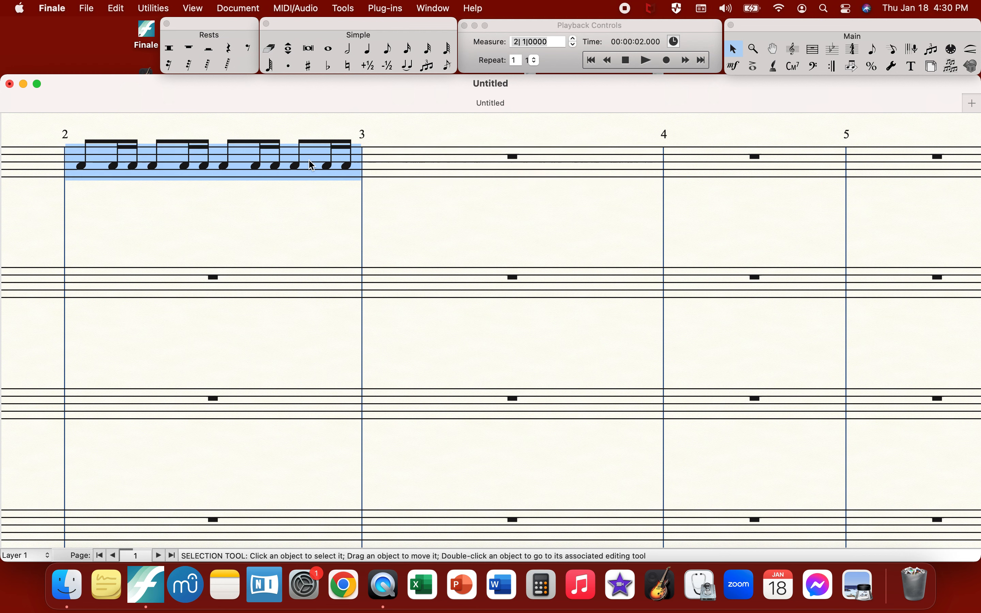
pyautogui.press('BackSpace')
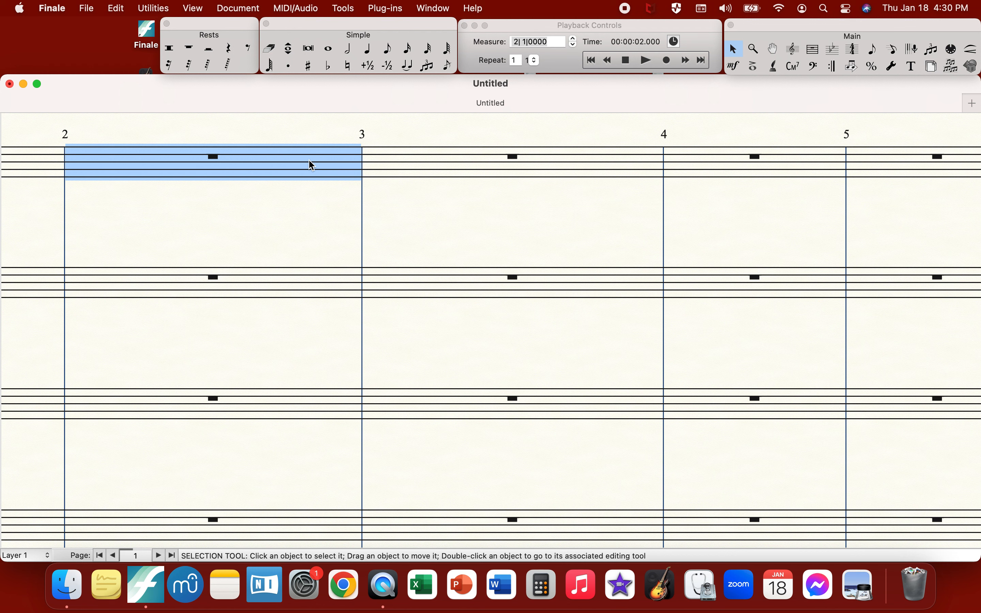
# - Review the Human Playback settings in the expanded playback controls, then collapse them and deselect measure 2
pyautogui.click(488, 24)
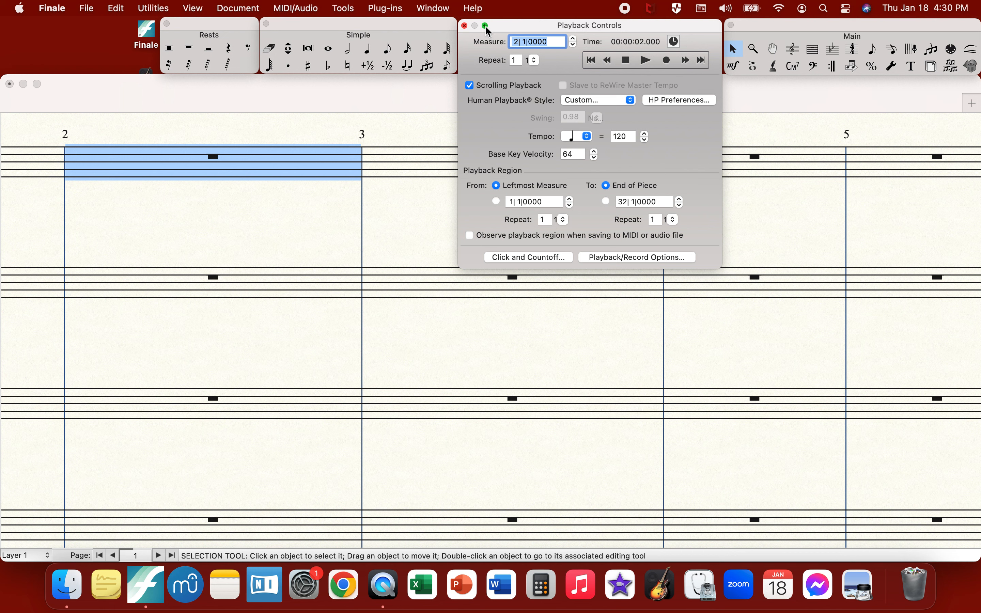
pyautogui.moveTo(485, 27)
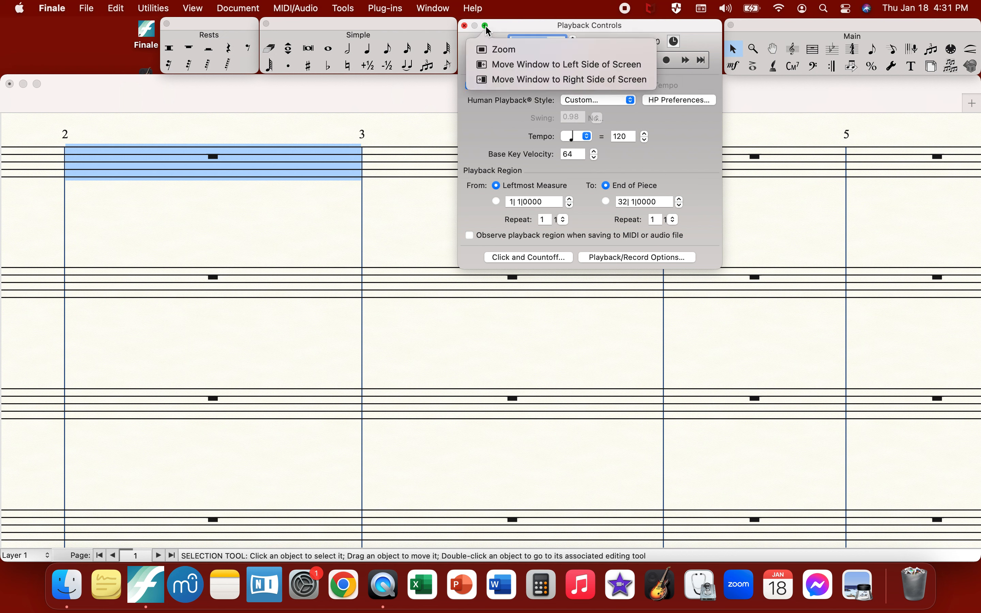
pyautogui.click(487, 25)
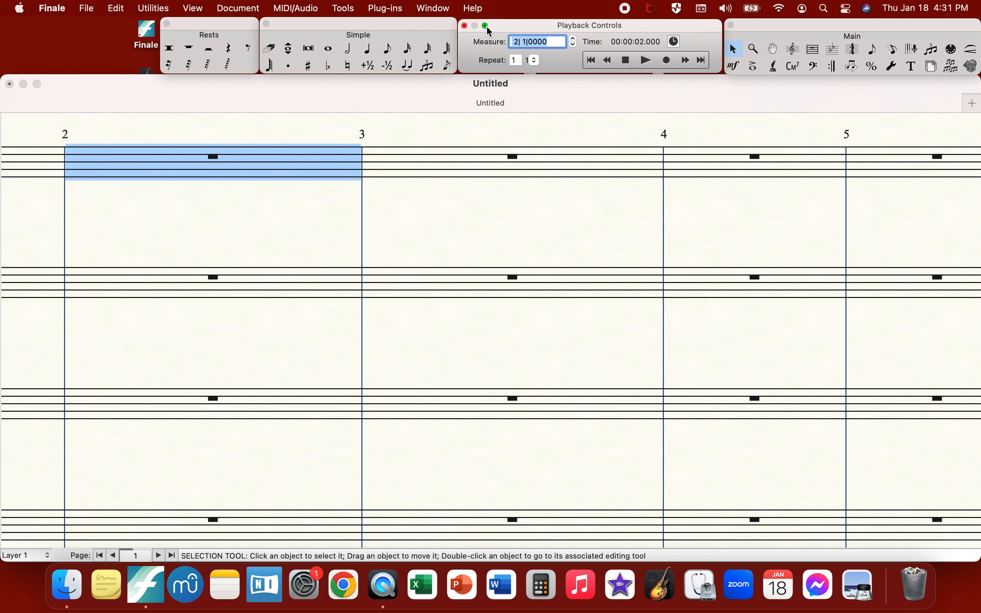
pyautogui.click(416, 217)
pyautogui.click(416, 219)
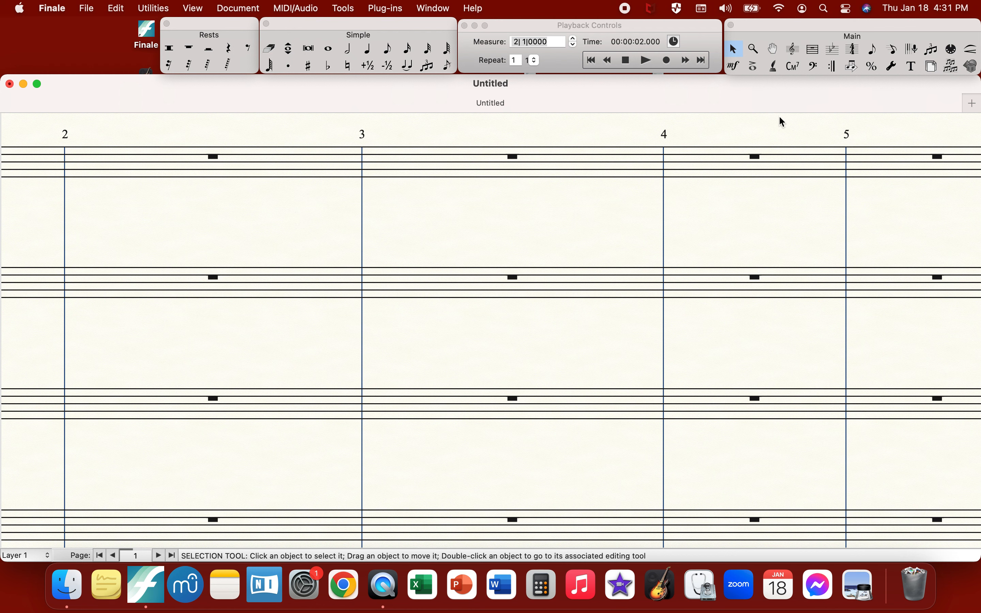
# - Enter a slashed grace note followed by two 16th notes at the start of measure 3 in the first staff
pyautogui.click(668, 274)
pyautogui.click(564, 256)
pyautogui.click(388, 48)
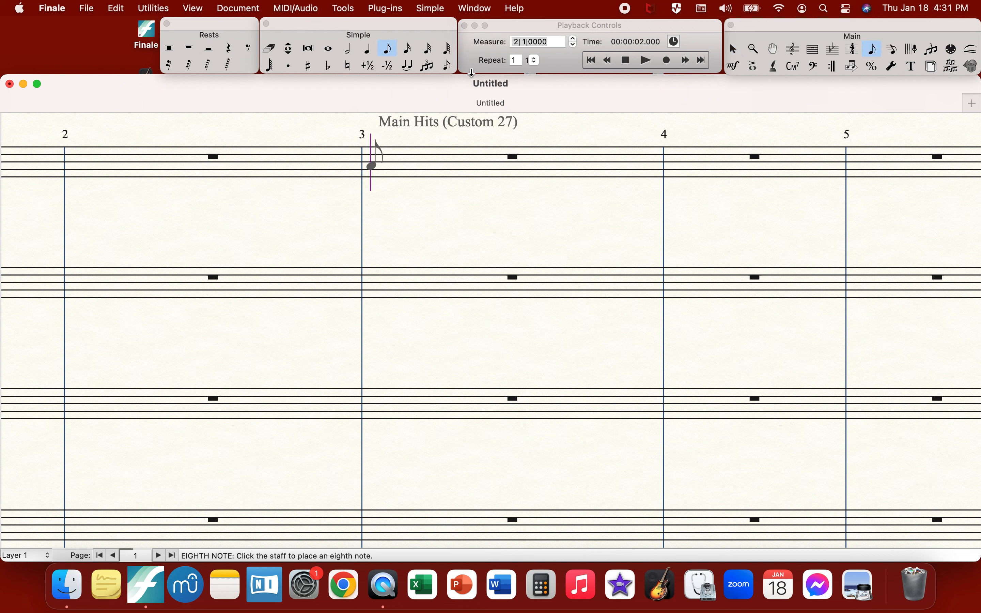
pyautogui.click(448, 65)
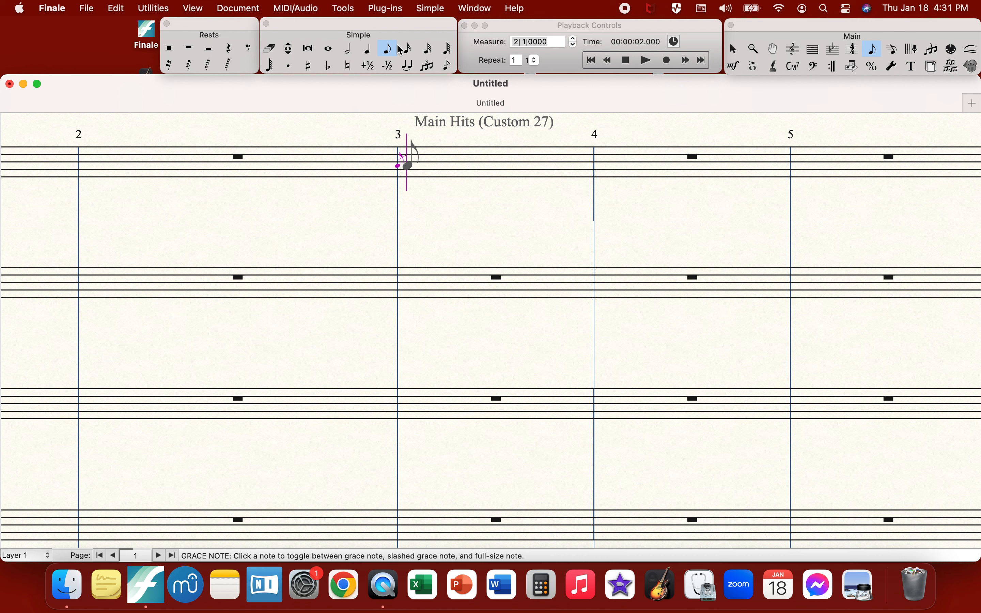
pyautogui.click(407, 48)
pyautogui.press('Return')
pyautogui.press('Return')
# - Add another slashed grace note after the second 16th note in measure 3
pyautogui.click(388, 48)
pyautogui.click(447, 65)
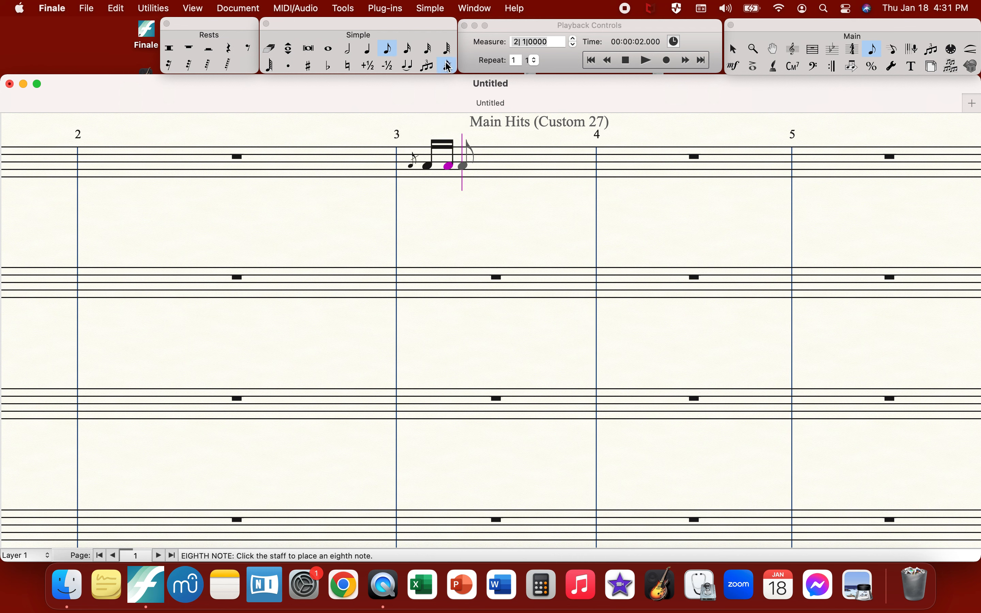
pyautogui.press('Return')
pyautogui.click(410, 51)
pyautogui.press('Return')
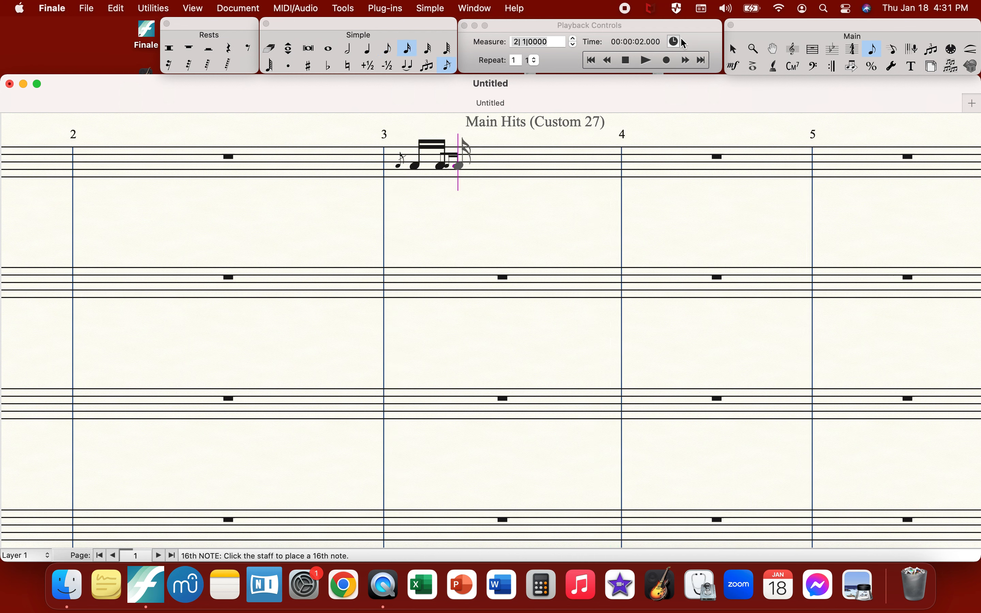
pyautogui.press('Return')
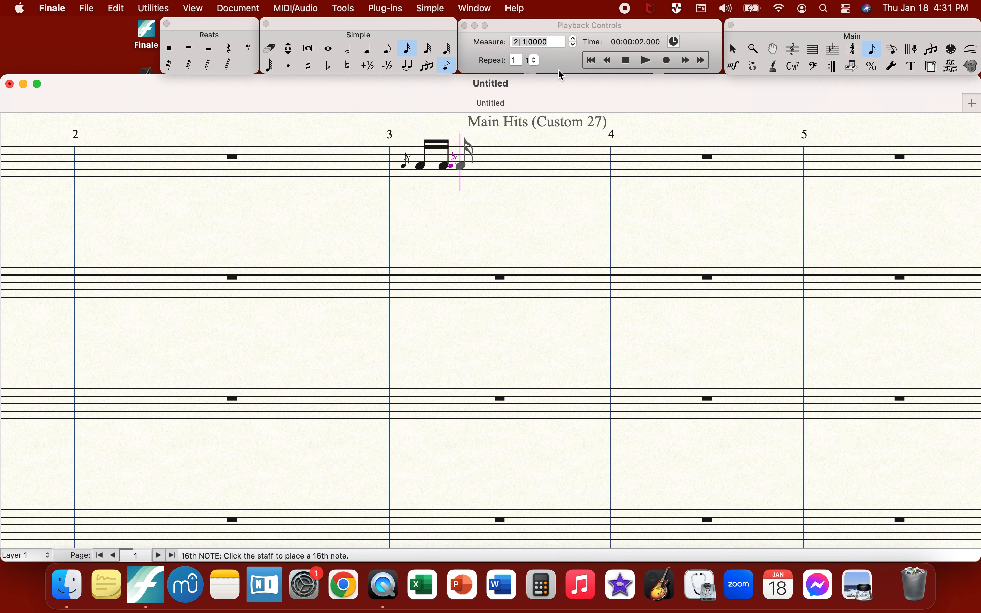
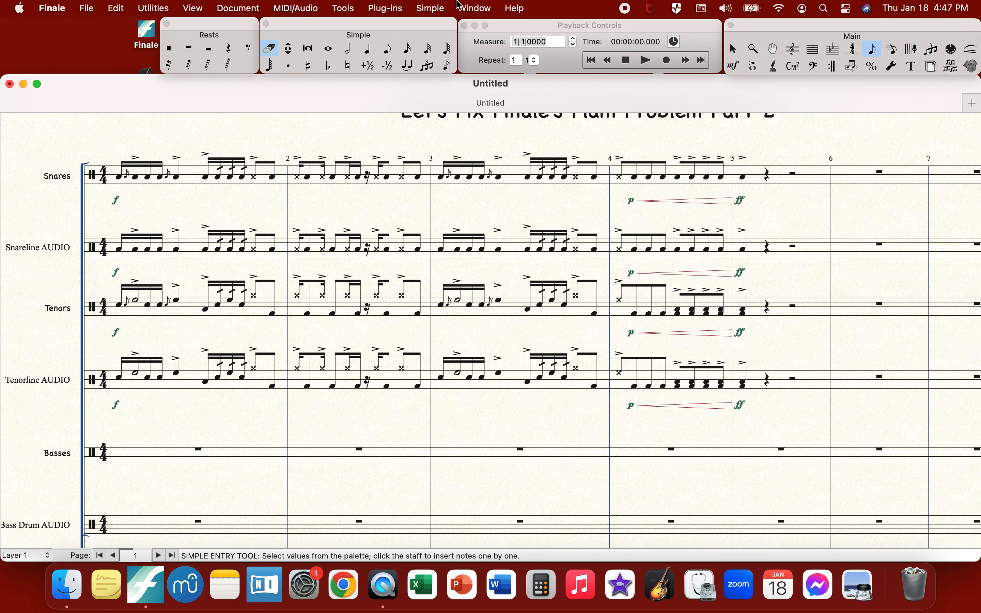
# - Play the score back with the Tenors and Tenorline AUDIO staves soloed in the Mixer
pyautogui.click(486, 193)
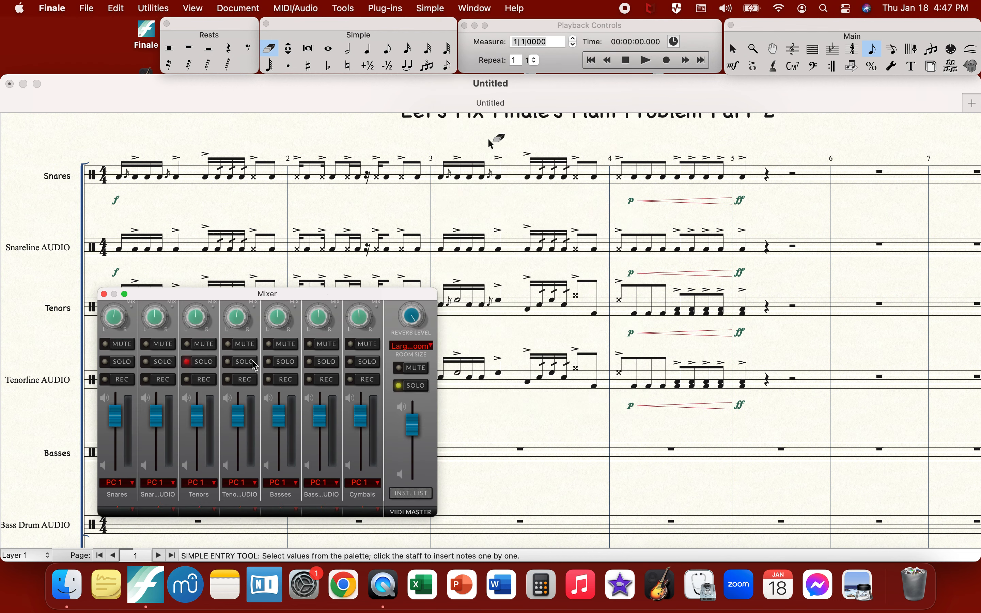
pyautogui.click(628, 60)
pyautogui.click(654, 61)
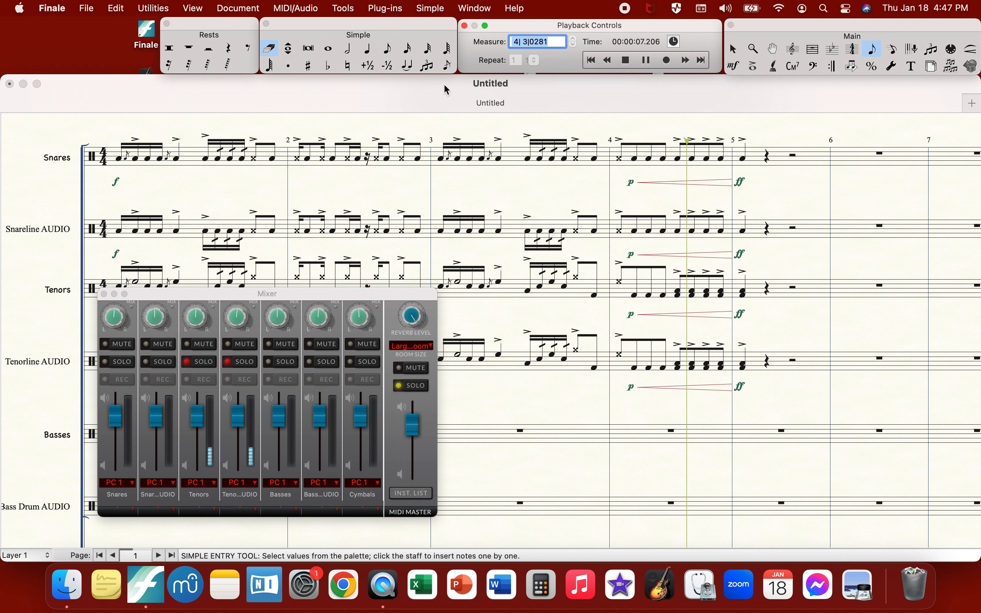
pyautogui.click(627, 60)
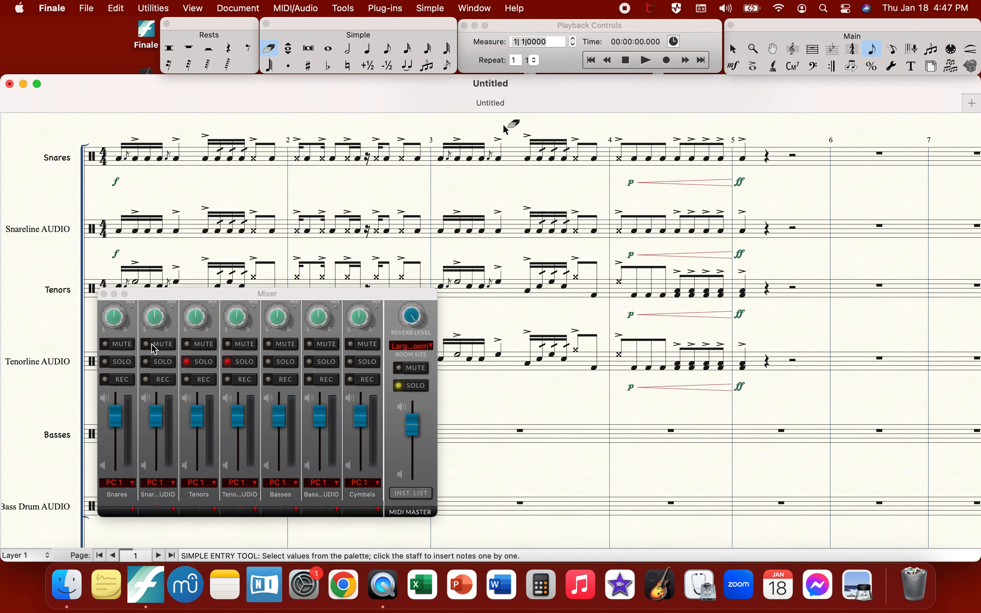
# - Solo Snareline AUDIO and Snares as well, play all four soloed staves back, and close the Mixer
pyautogui.click(158, 365)
pyautogui.click(119, 361)
pyautogui.click(647, 63)
pyautogui.click(646, 62)
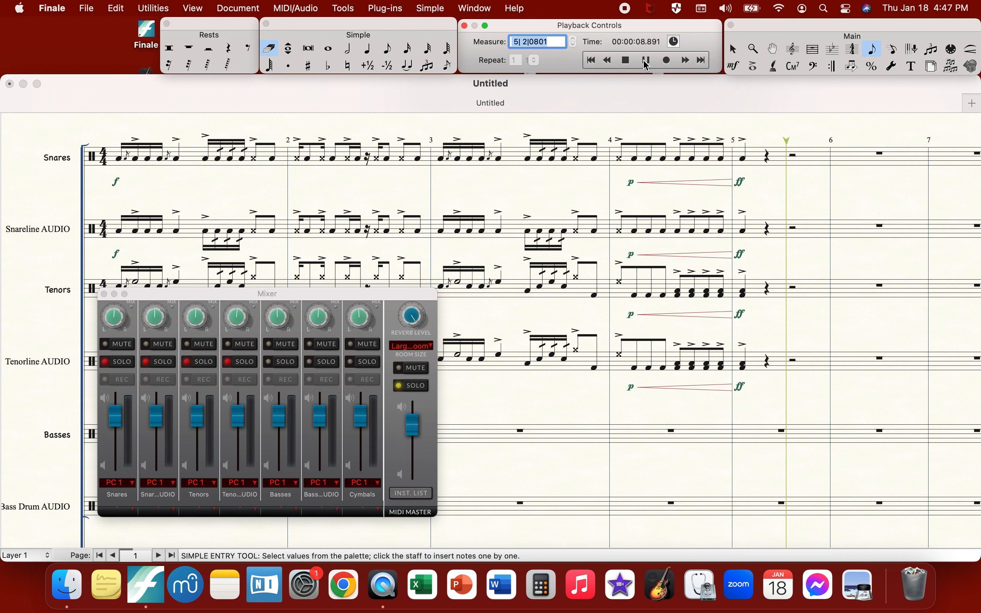
pyautogui.click(625, 60)
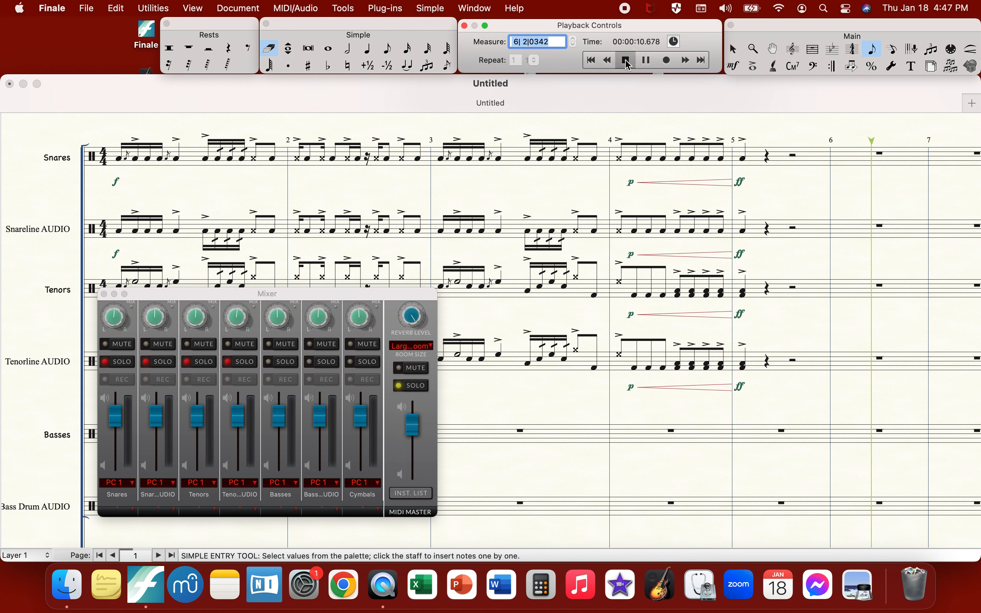
pyautogui.click(104, 294)
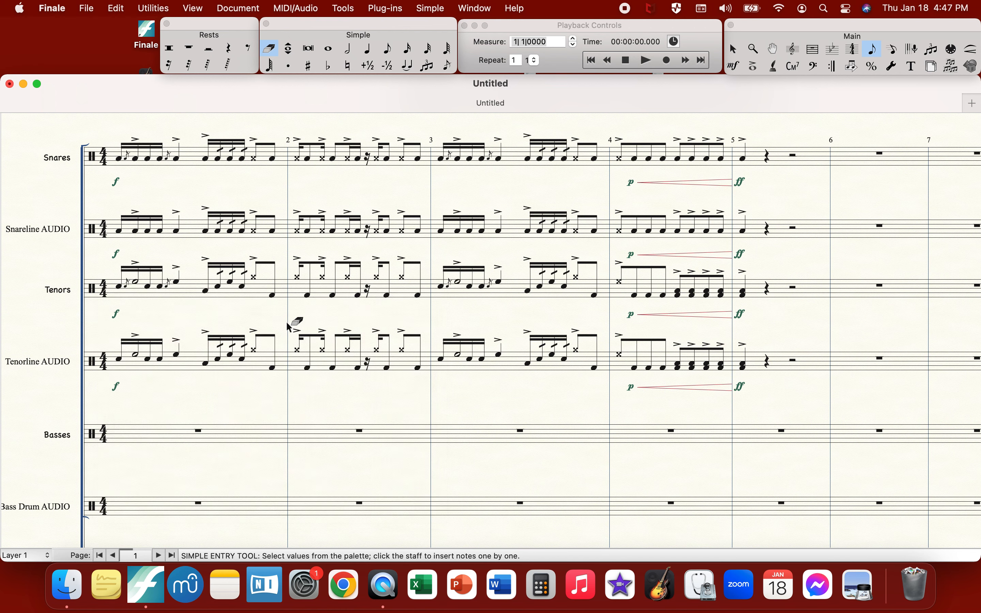
# - Start measure 1 of the Basses staff with two eighth-note Unison hits and a quarter-note Unison rims
pyautogui.scroll(-2, 289, 327)
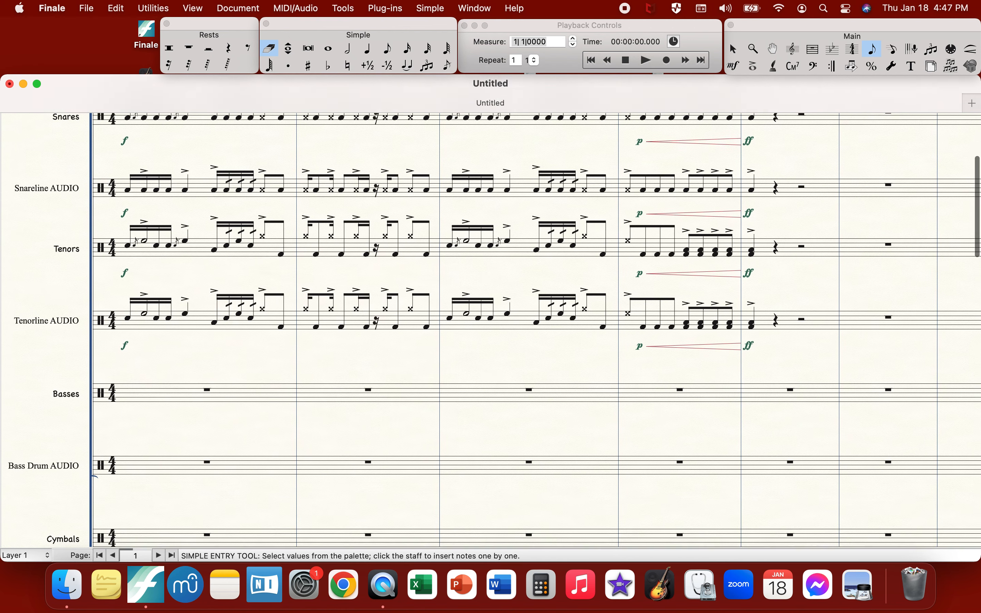
pyautogui.click(387, 48)
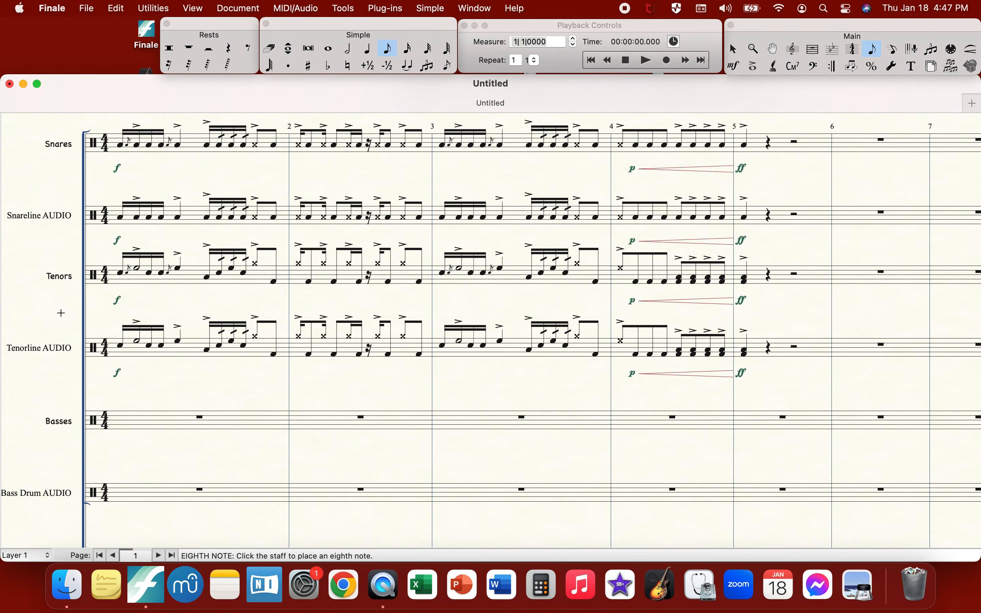
pyautogui.click(120, 422)
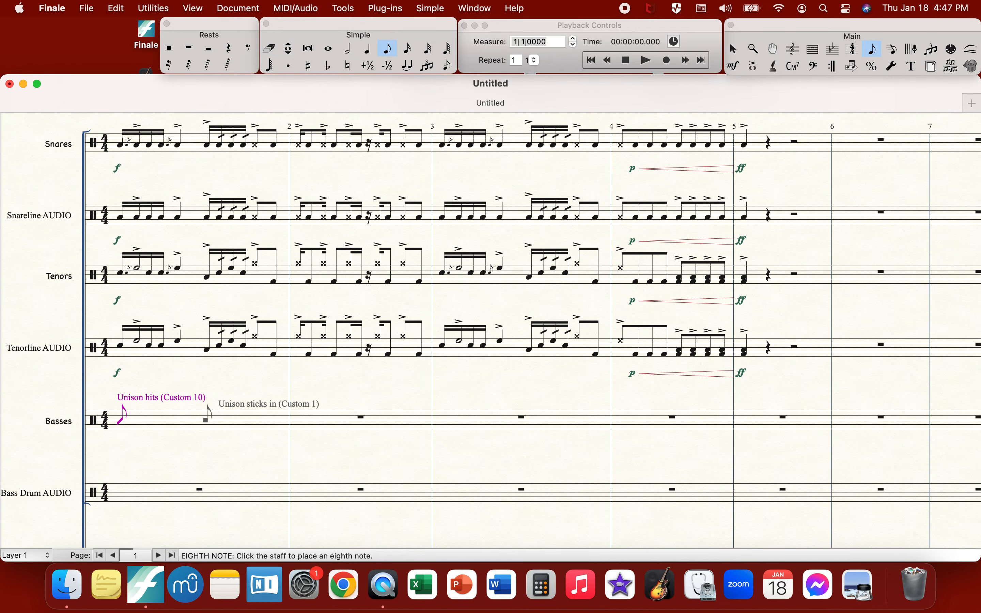
pyautogui.click(149, 421)
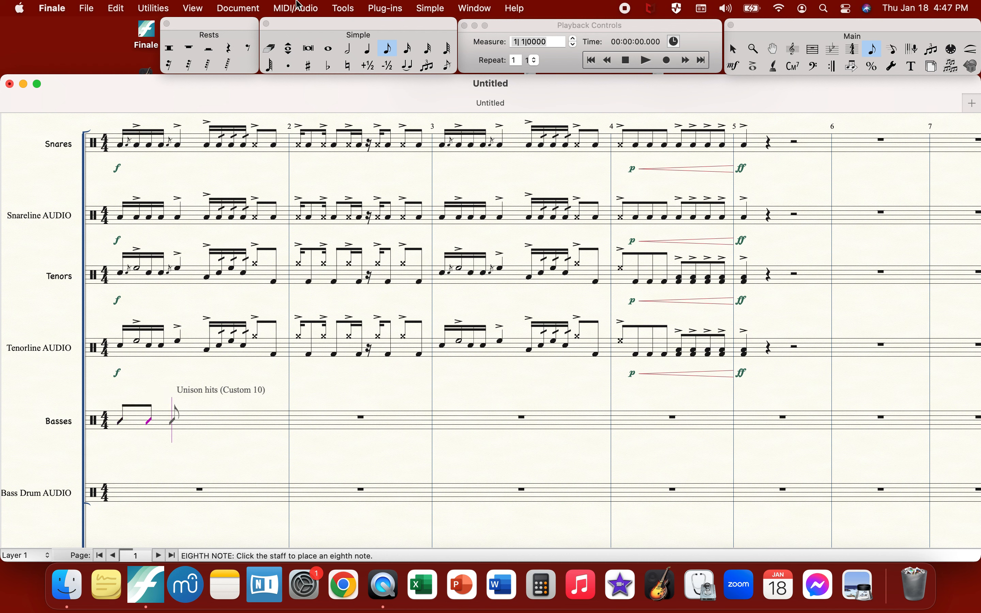
pyautogui.click(367, 47)
pyautogui.press('Up')
pyautogui.press('Return')
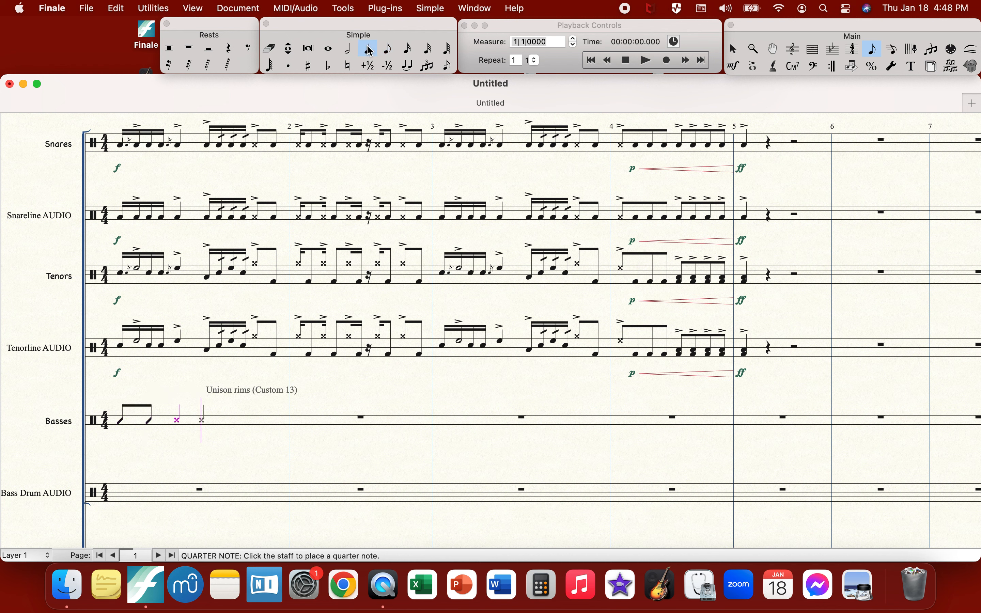
# - Enter eight 32nd notes on beat 3 of Basses measure 1: four on drum 1 and four on drum 2
pyautogui.click(420, 55)
pyautogui.click(431, 53)
pyautogui.press('Up')
pyautogui.press('Up')
pyautogui.press('Up')
pyautogui.press('Up')
pyautogui.press('Up')
pyautogui.press('Up')
pyautogui.press('Up')
pyautogui.press('Up')
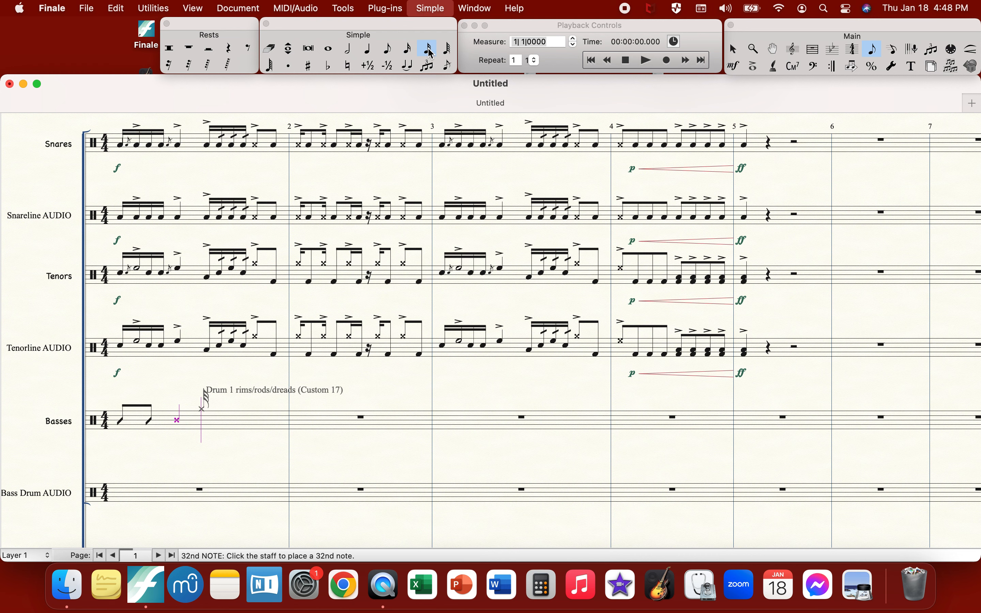
pyautogui.press('Return')
pyautogui.press('Return')
pyautogui.press('Return')
pyautogui.press('Return')
pyautogui.press('Return')
pyautogui.press('Return')
pyautogui.press('Return')
pyautogui.press('Return')
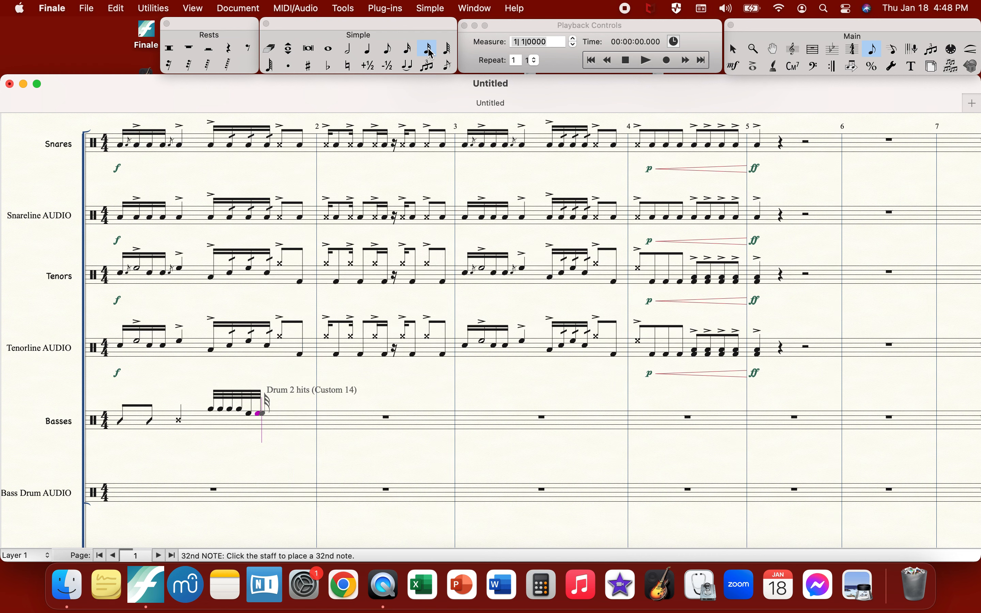
# - Complete Basses measure 1 with two eighth notes, one on drum 3 and one on drum 4
pyautogui.press('Down')
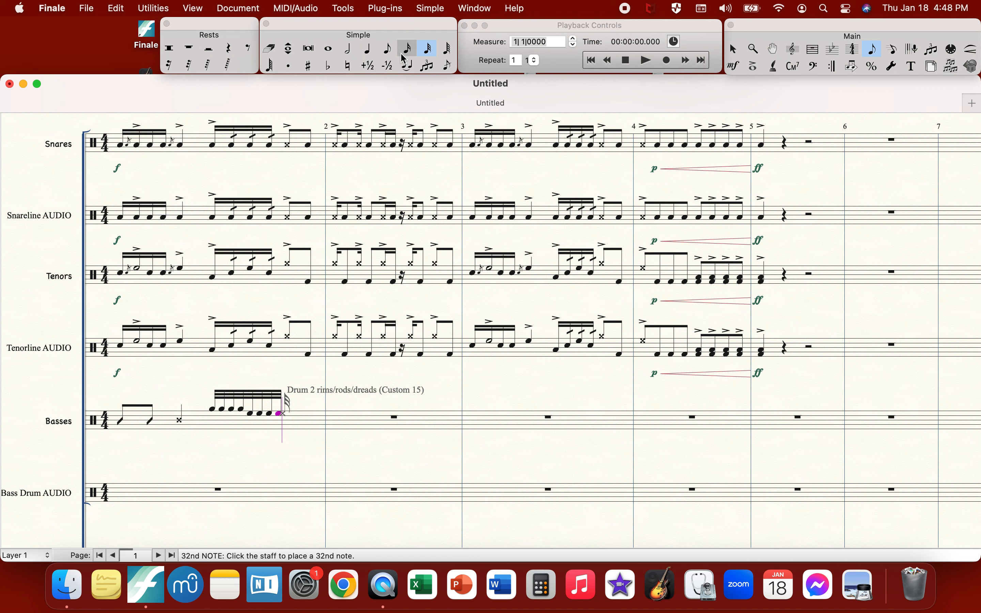
pyautogui.click(405, 57)
pyautogui.click(389, 56)
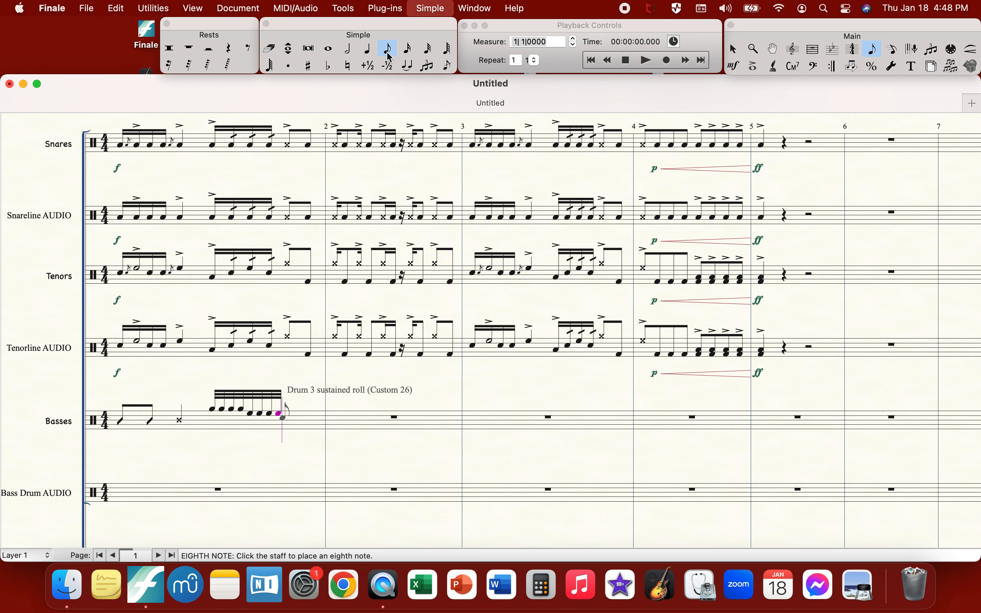
pyautogui.press('Down')
pyautogui.press('Down')
pyautogui.press('Return')
pyautogui.press('Down')
pyautogui.press('Down')
pyautogui.press('Down')
pyautogui.press('Down')
pyautogui.press('Down')
pyautogui.press('Return')
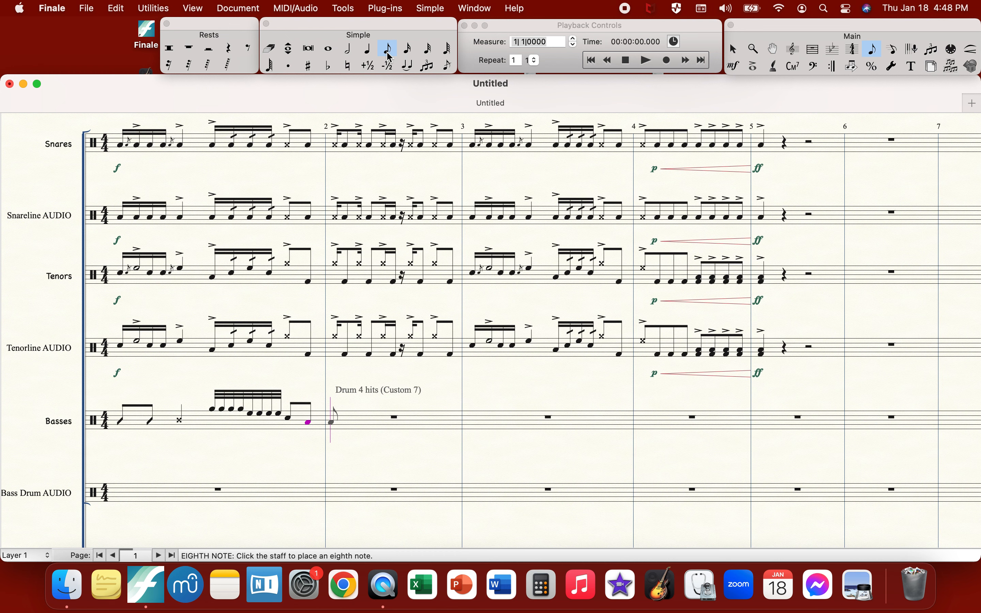
# - Enter a 16th-note Unison rims and a dotted-eighth Unison hit on beat 1 of Basses measure 2, and accent both
pyautogui.click(407, 55)
pyautogui.press('Up')
pyautogui.press('Up')
pyautogui.press('Up')
pyautogui.press('Up')
pyautogui.press('Up')
pyautogui.press('Up')
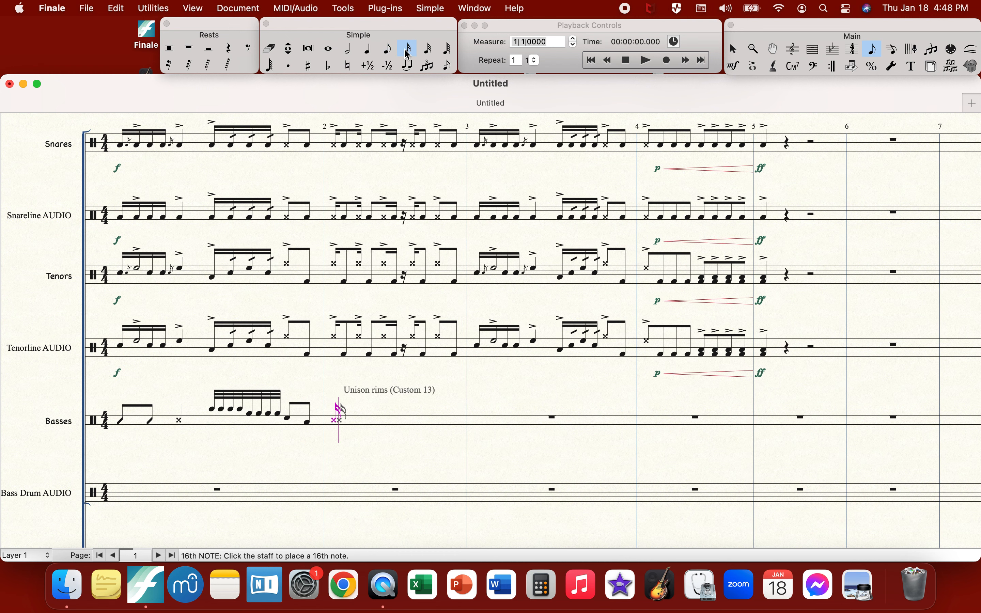
pyautogui.click(388, 51)
pyautogui.press('Down')
pyautogui.press('Down')
pyautogui.press('Down')
pyautogui.press('Return')
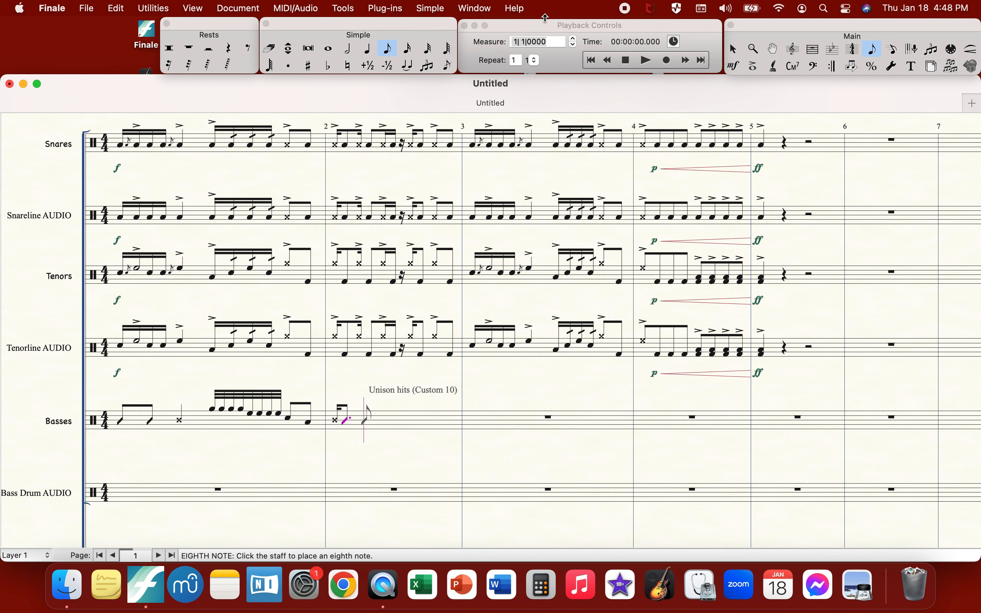
pyautogui.click(753, 66)
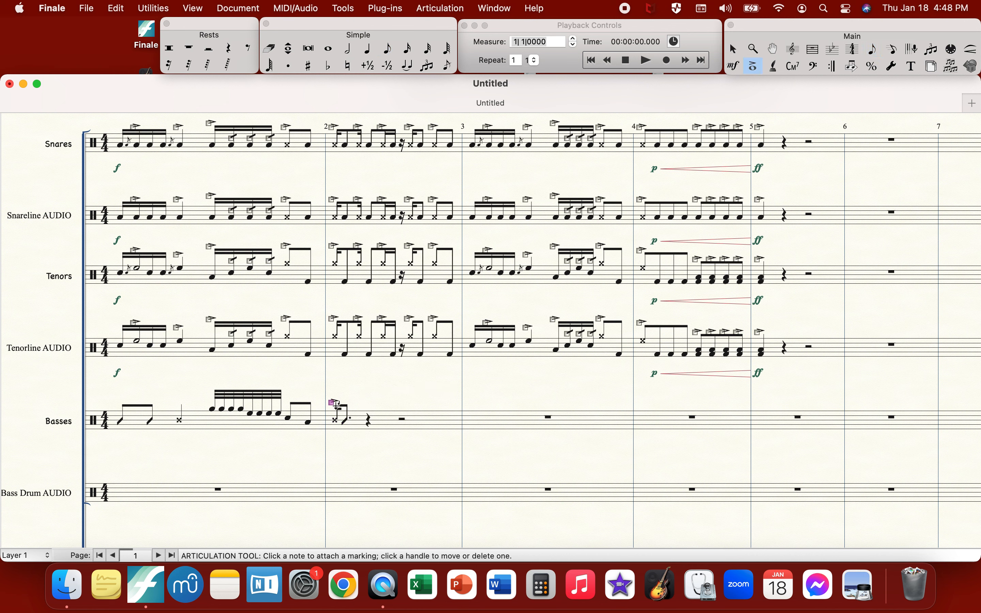
# - Enter a dotted-eighth and a 16th-note Unison hit on beat 2 of Basses measure 2, and accent both
pyautogui.click(386, 51)
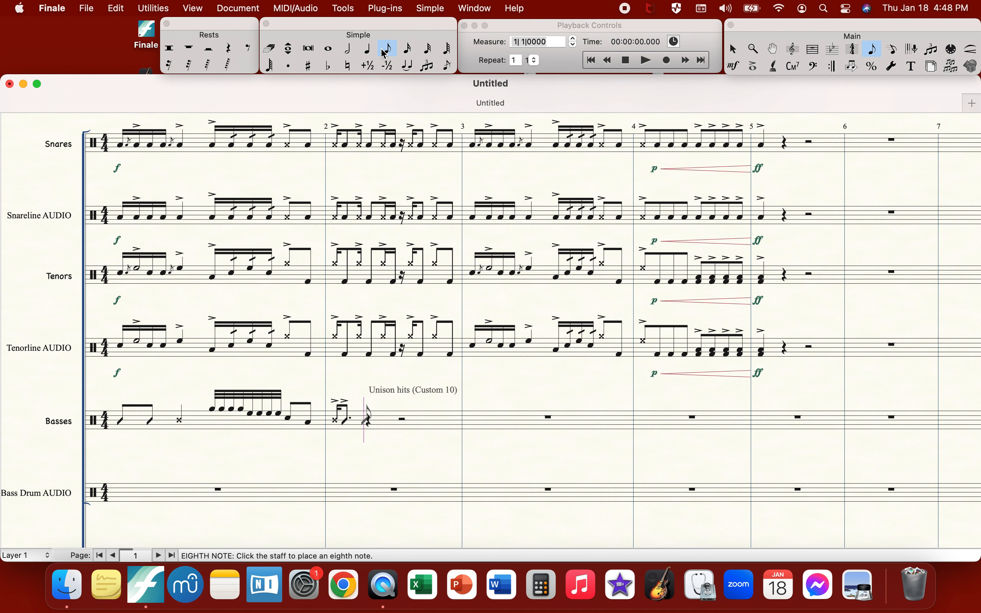
pyautogui.press('Return')
pyautogui.click(408, 51)
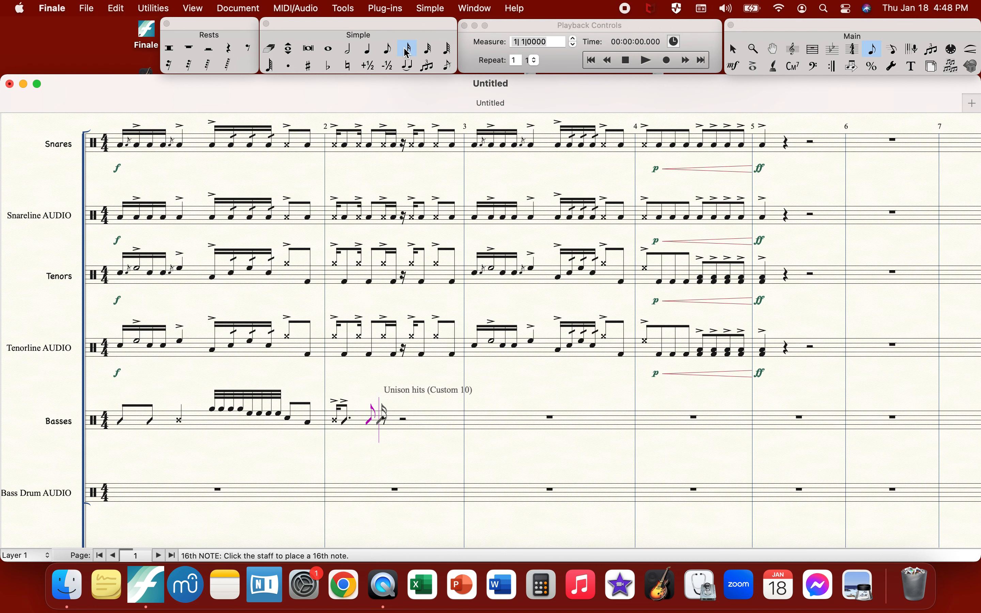
pyautogui.press('Right')
pyautogui.press('BackSpace')
pyautogui.press('BackSpace')
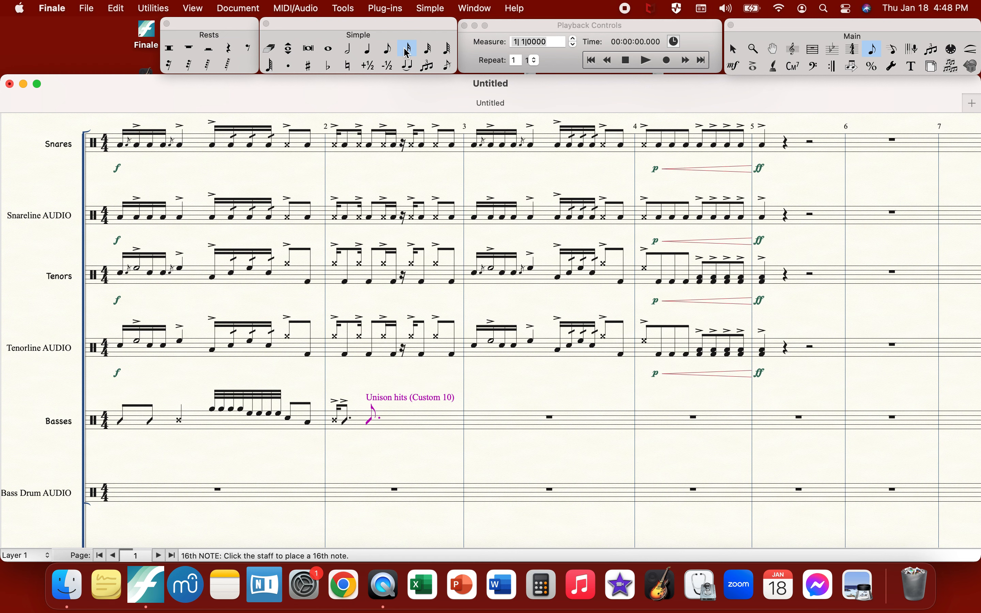
pyautogui.press('.')
pyautogui.press('Return')
pyautogui.click(753, 66)
pyautogui.moveTo(361, 405); pyautogui.dragTo(420, 428)
# - Complete Basses measure 2 with an eighth rest and three eighth notes: Unison hit, Unison rims, Unison hit
pyautogui.press('super+equal')
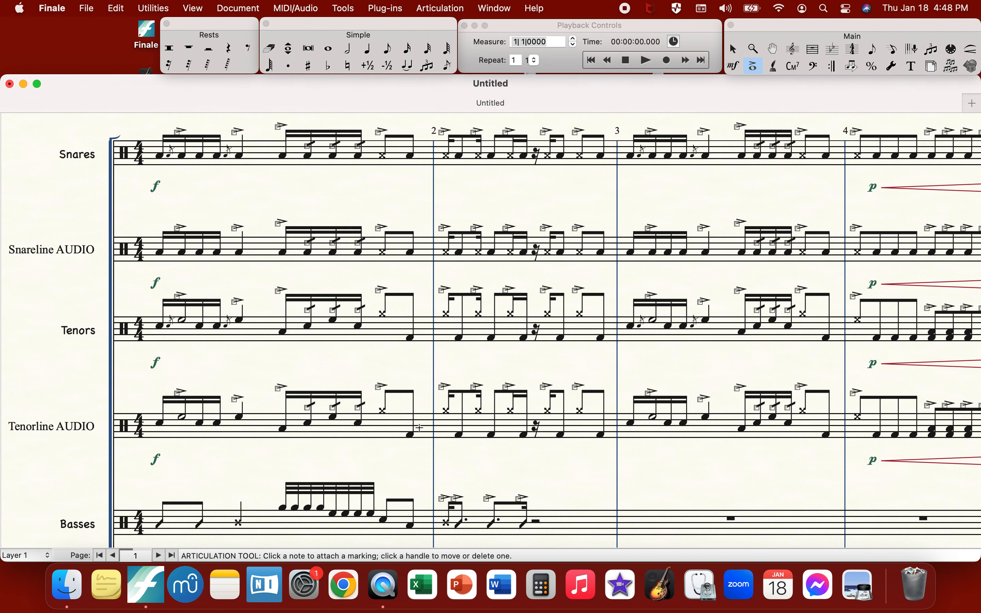
pyautogui.scroll(-4, 419, 427)
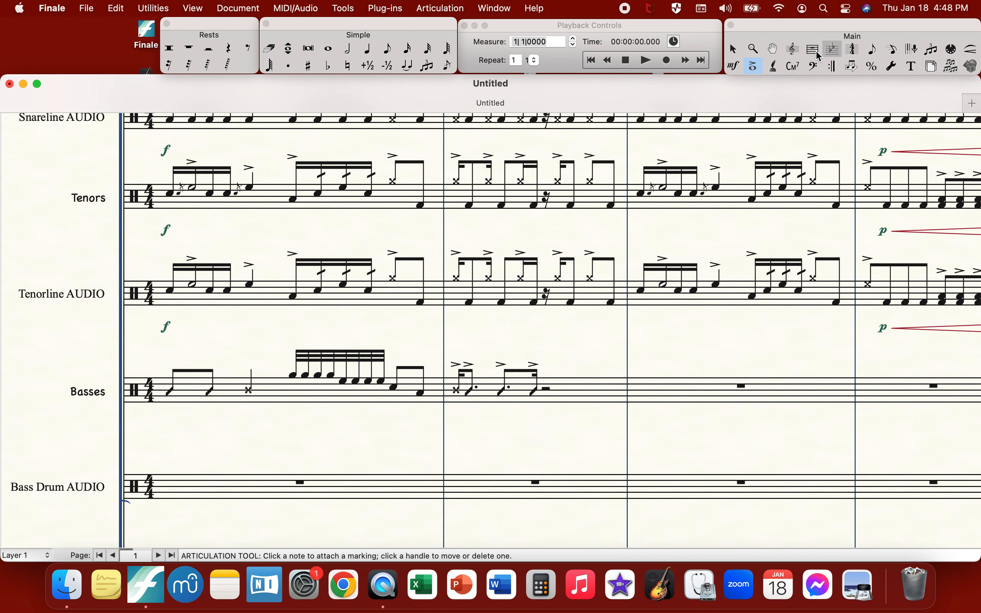
pyautogui.click(246, 49)
pyautogui.click(539, 389)
pyautogui.click(387, 50)
pyautogui.press('Up')
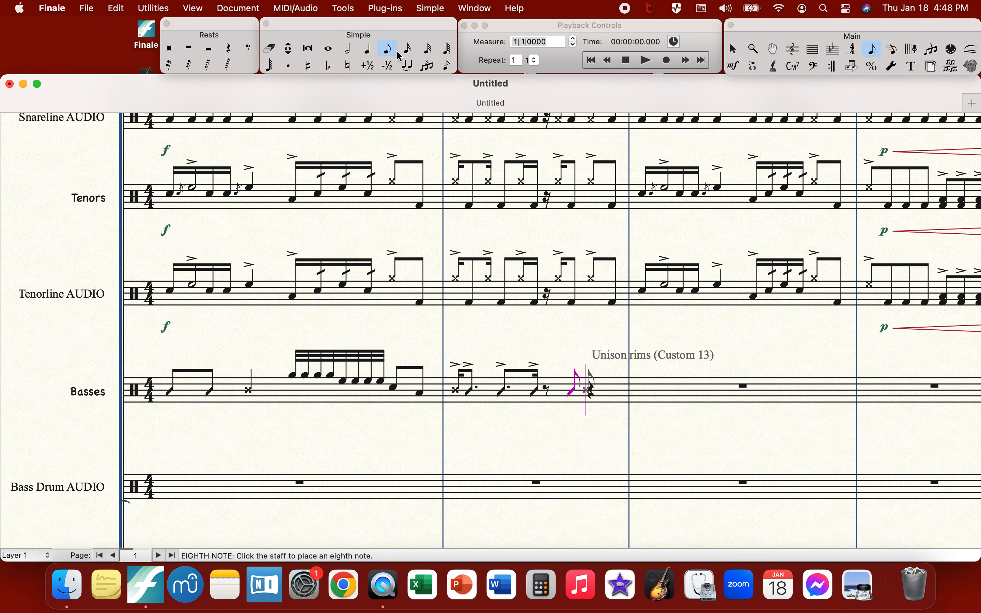
pyautogui.press('Return')
pyautogui.press('Down')
pyautogui.press('Return')
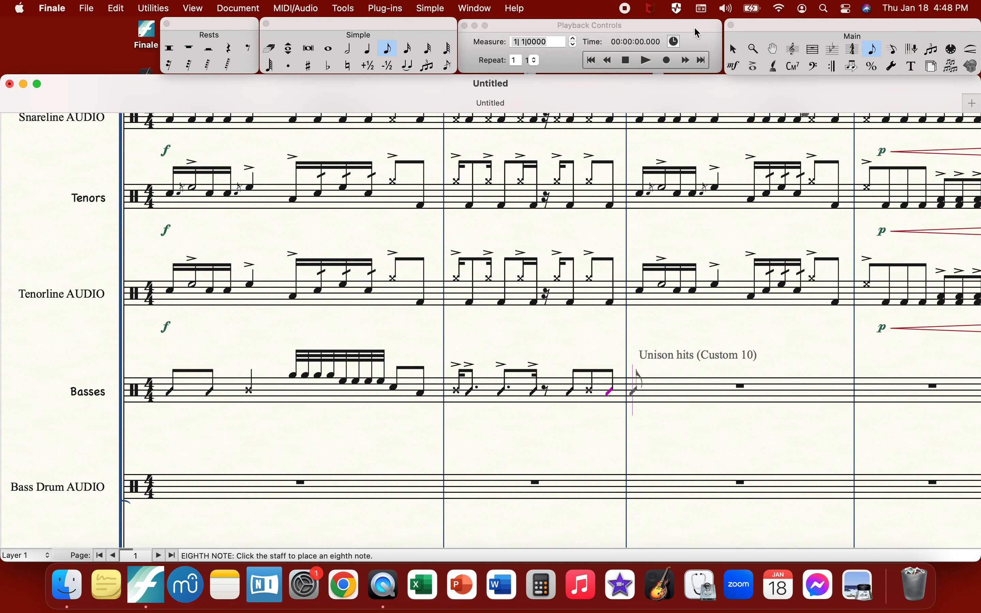
# - Add accents to the last three eighth notes of Basses measure 2 and the first three notes of measure 1
pyautogui.click(754, 67)
pyautogui.moveTo(567, 406); pyautogui.dragTo(637, 407)
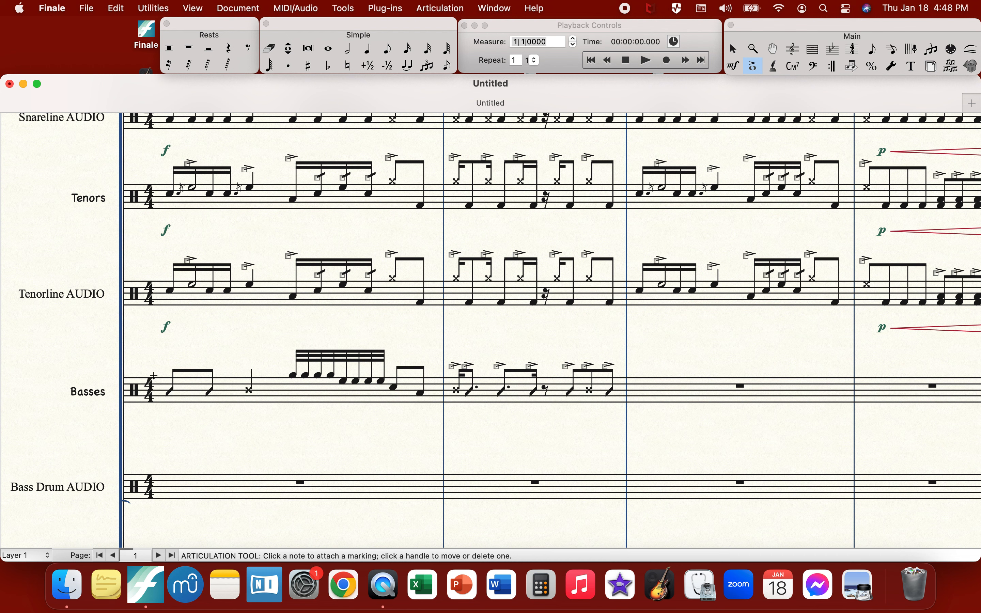
pyautogui.moveTo(440, 359); pyautogui.dragTo(640, 396)
pyautogui.hscroll(-1, 243, 398)
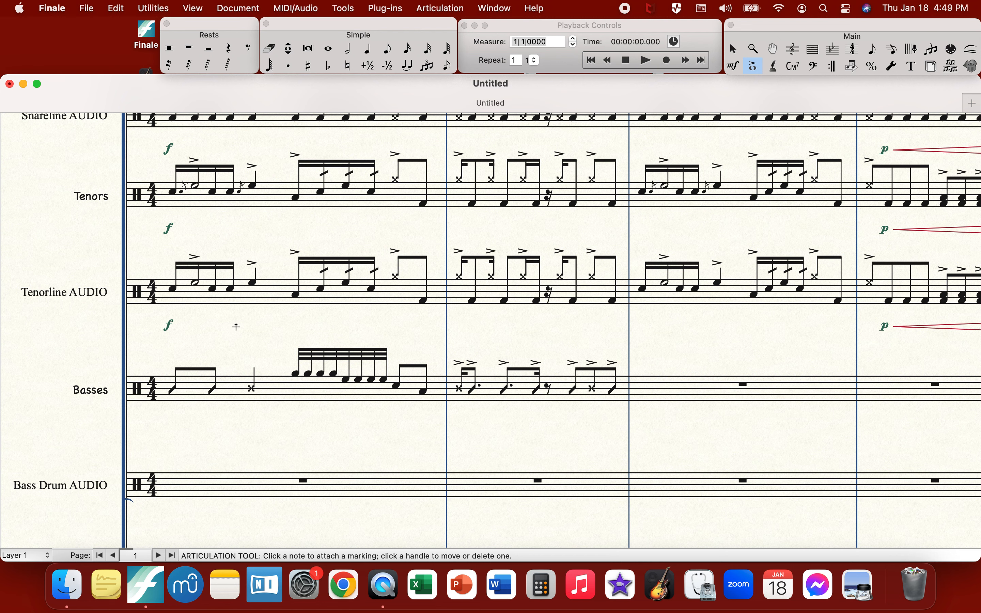
pyautogui.moveTo(159, 379); pyautogui.dragTo(271, 406)
# - Copy measure 1 of the Basses staff into measure 3
pyautogui.press('super+minus')
pyautogui.click(814, 48)
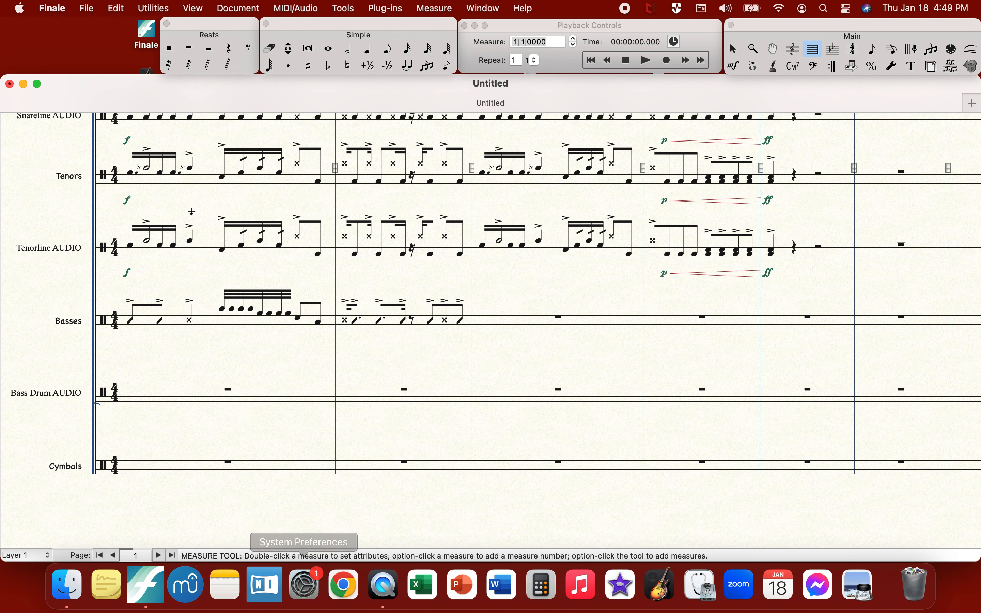
pyautogui.click(193, 309)
pyautogui.moveTo(462, 301); pyautogui.dragTo(505, 310)
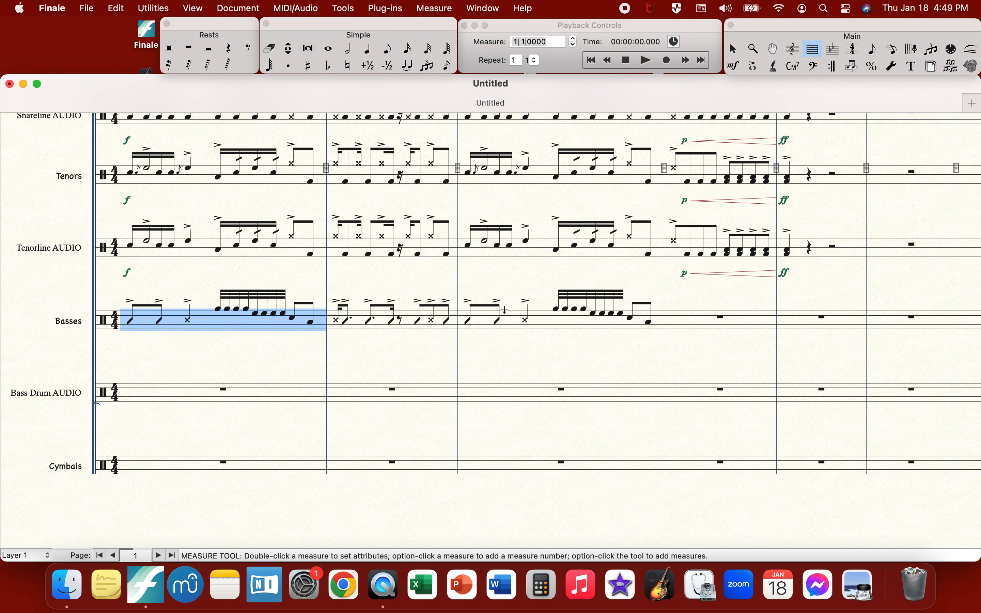
# - Fill Basses measure 4 with one eighth-note Unison rims and seven Unison hits, and enter a quarter-note Unison hit starting measure 5
pyautogui.click(388, 48)
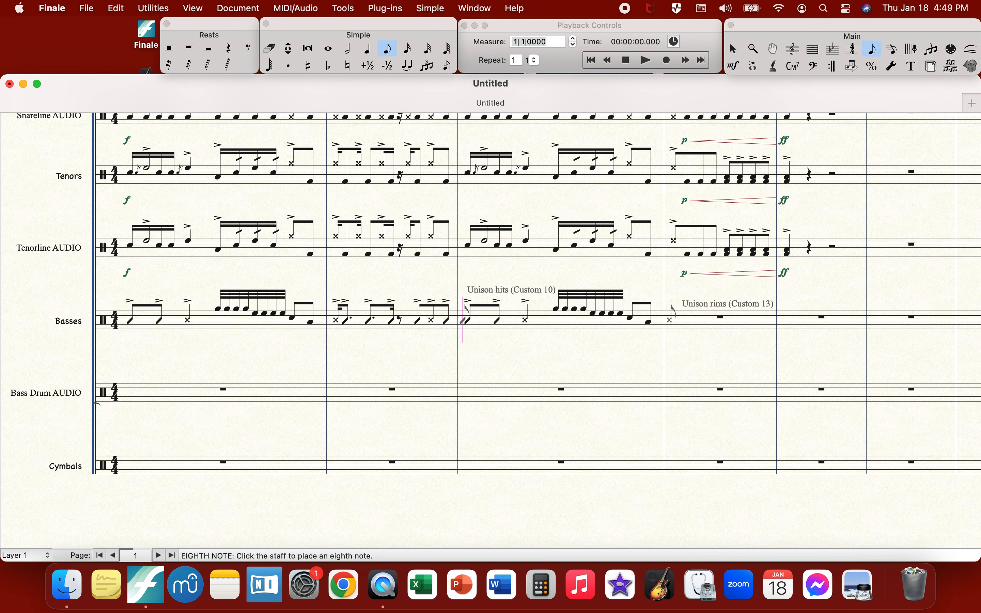
pyautogui.click(682, 320)
pyautogui.press('Return')
pyautogui.press('Return')
pyautogui.press('Return')
pyautogui.press('Return')
pyautogui.press('Return')
pyautogui.press('Return')
pyautogui.press('Return')
pyautogui.press('Return')
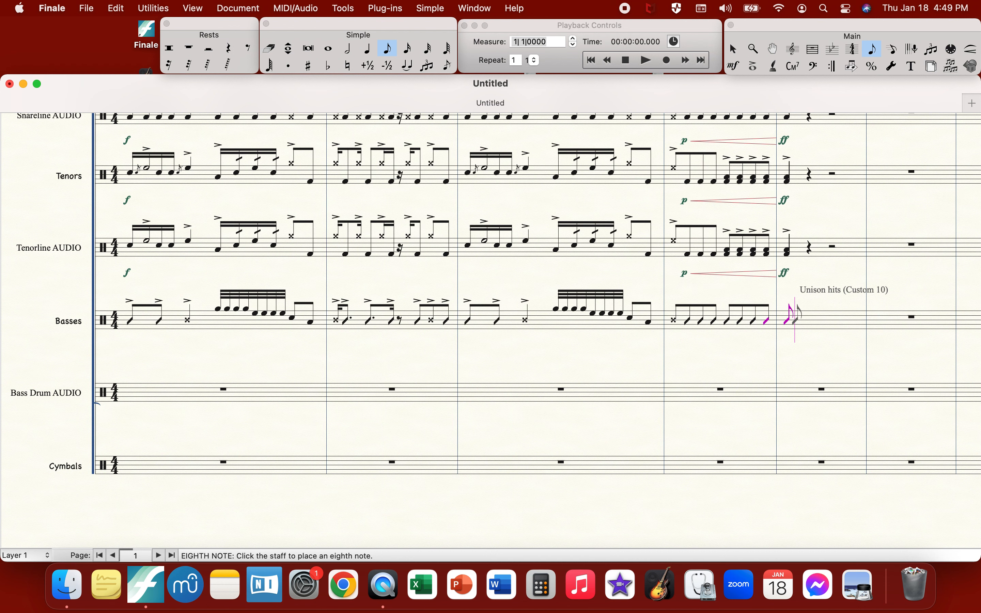
pyautogui.click(362, 54)
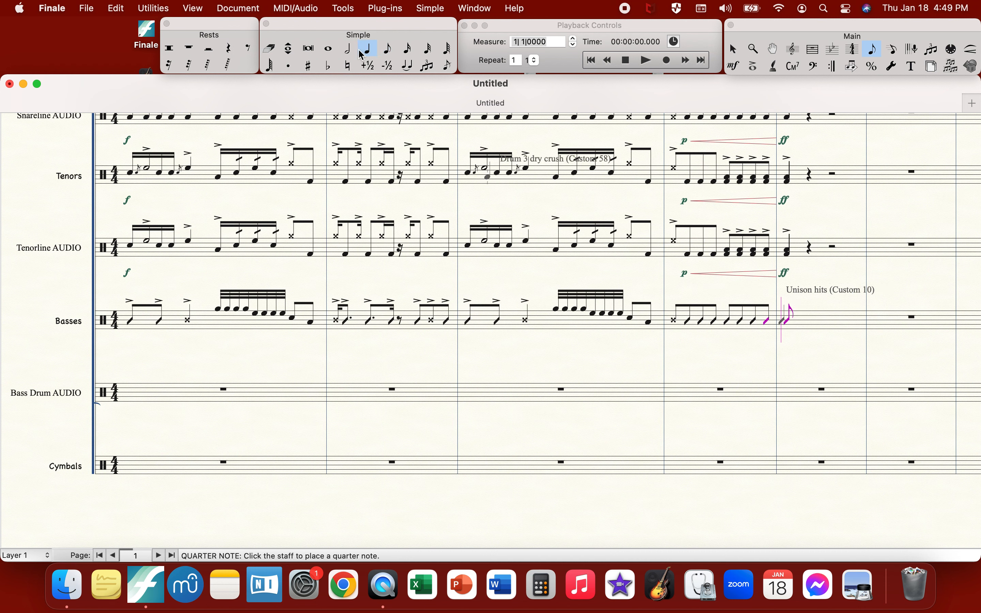
# - Add accents to the first and last four eighth notes of Basses measure 4 and to the quarter note in measure 5
pyautogui.click(753, 66)
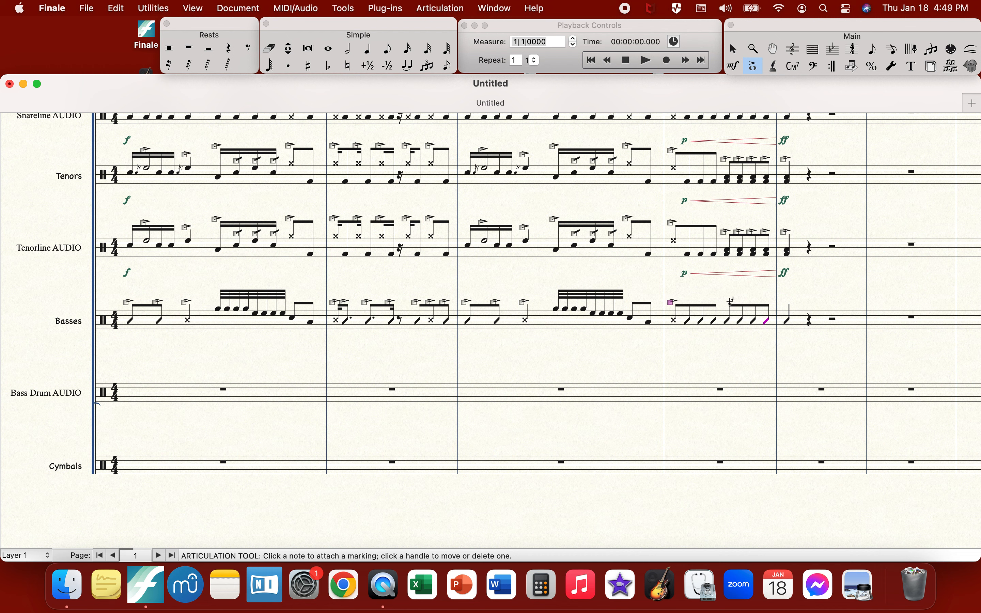
pyautogui.moveTo(724, 307); pyautogui.dragTo(804, 333)
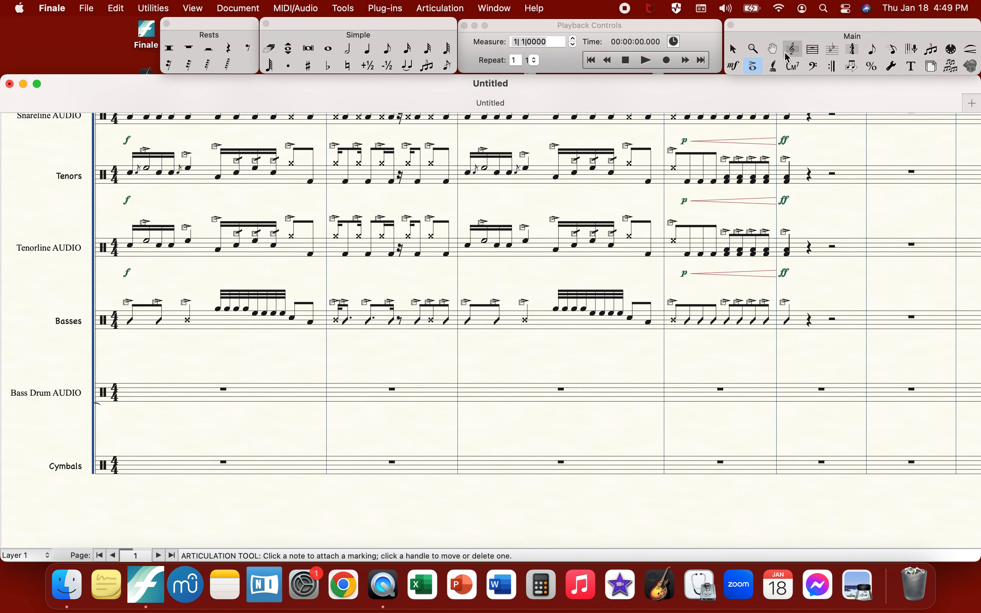
# - Add a p dynamic in Basses measure 4 and ff at measure 5, and draw a crescendo hairpin between them
pyautogui.click(736, 67)
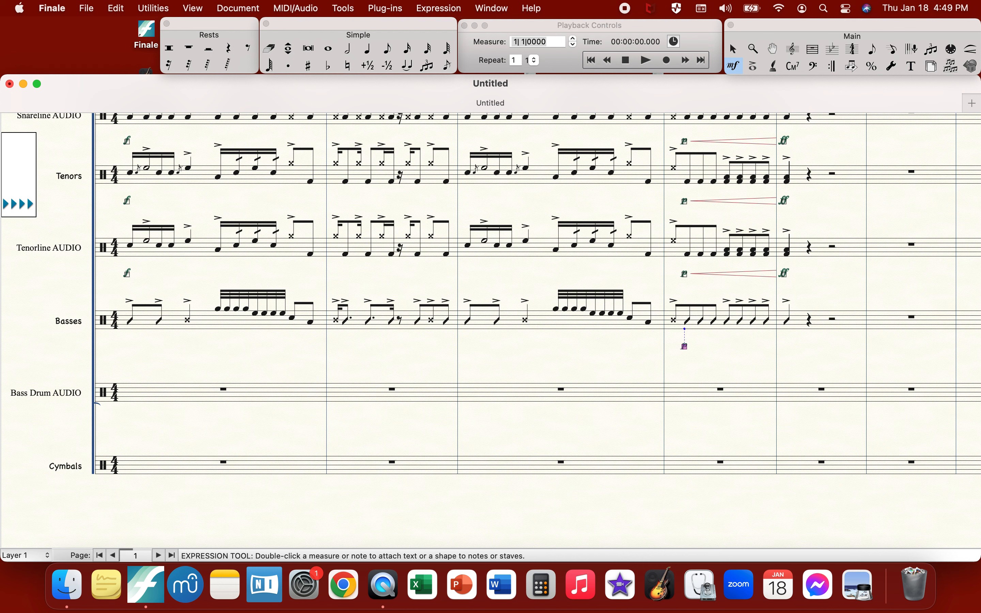
pyautogui.click(973, 49)
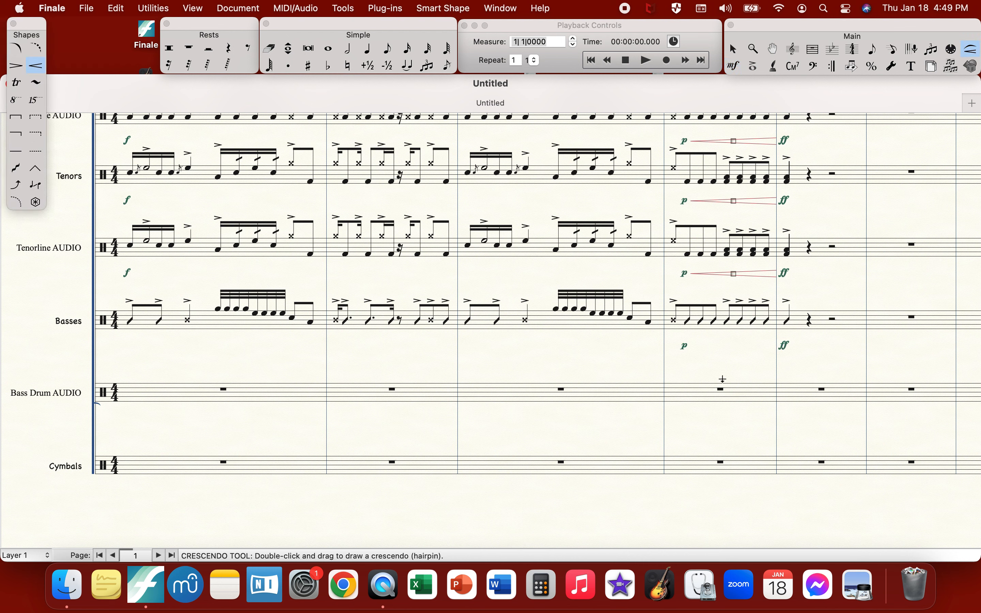
pyautogui.moveTo(694, 347); pyautogui.dragTo(777, 364)
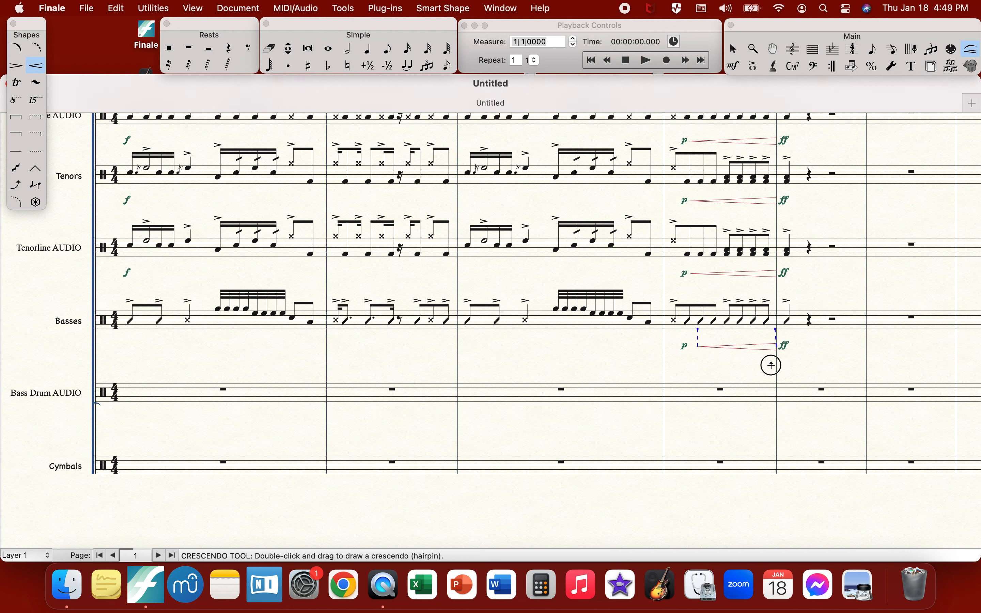
# - Open the Mixer and turn off solo on the Snares, Snareline AUDIO, Tenors and Tenorline AUDIO channels
pyautogui.click(812, 48)
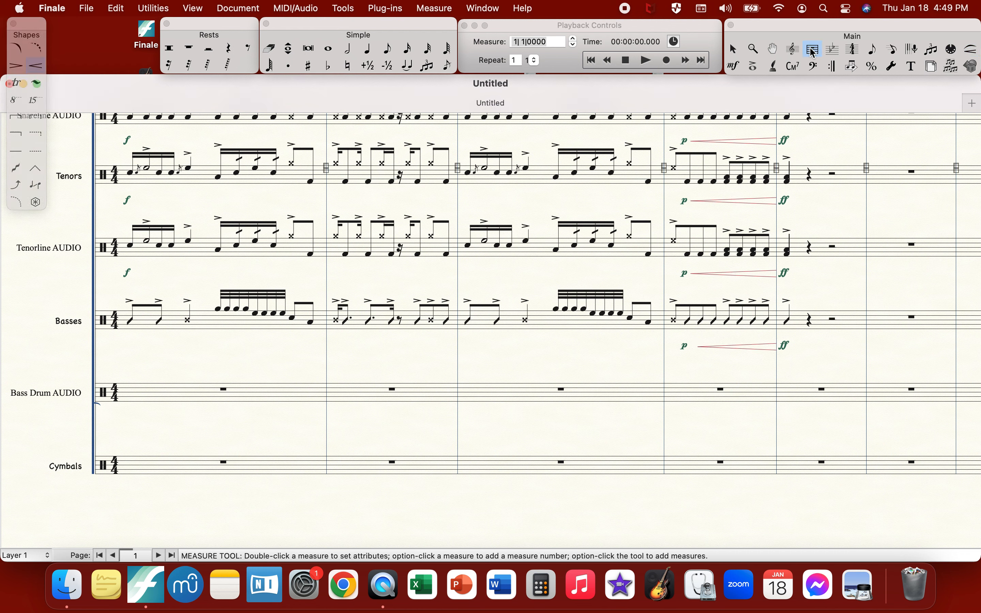
pyautogui.click(435, 8)
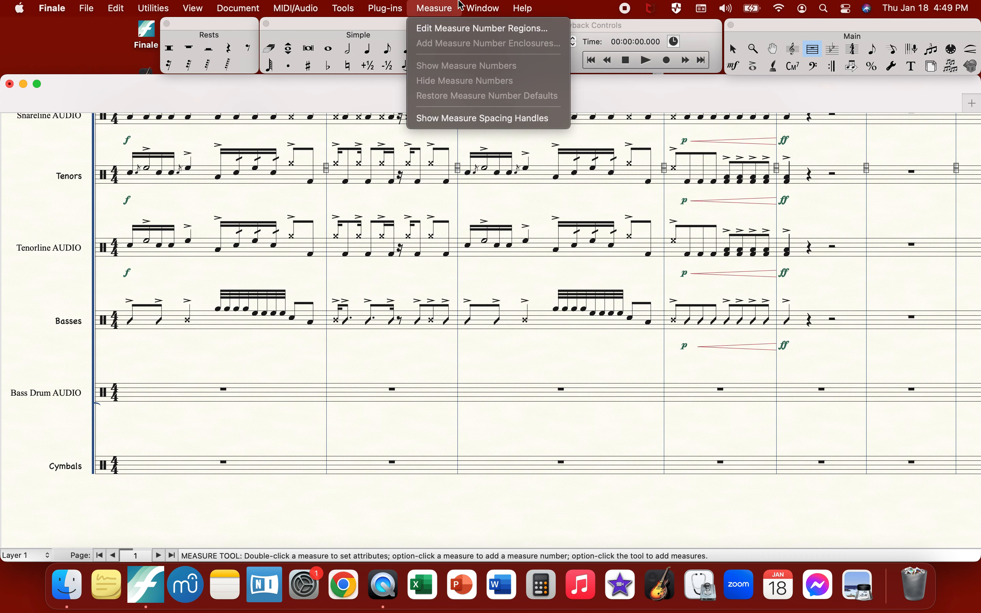
pyautogui.click(539, 190)
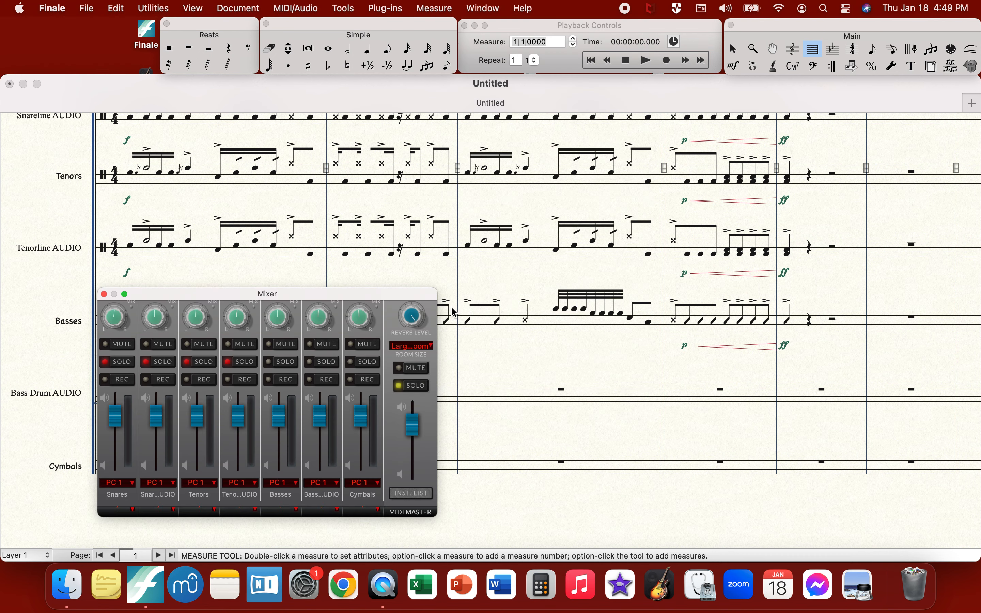
pyautogui.moveTo(338, 298); pyautogui.dragTo(572, 343)
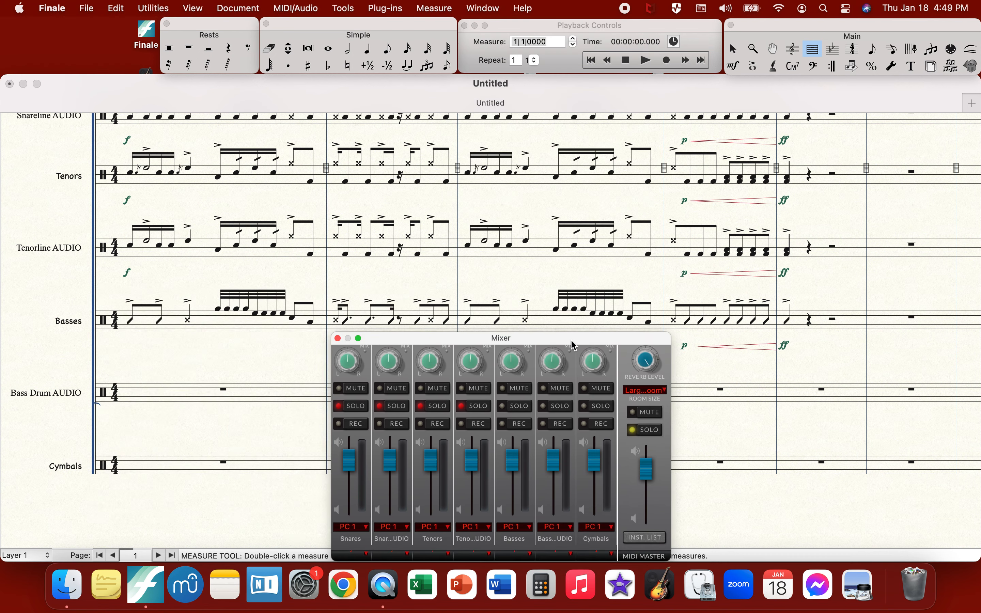
pyautogui.press('super+minus')
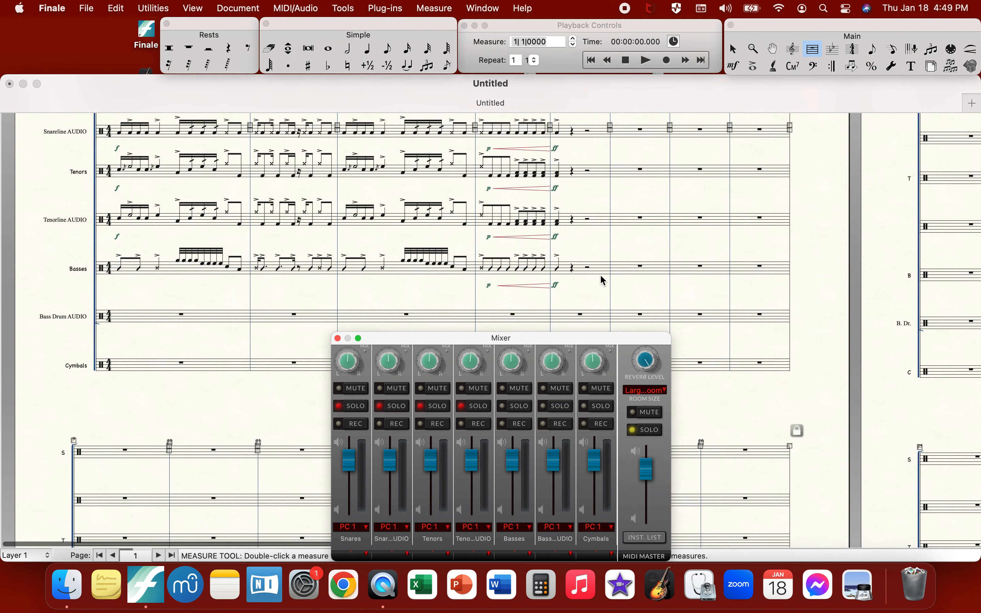
pyautogui.moveTo(526, 339); pyautogui.dragTo(473, 313)
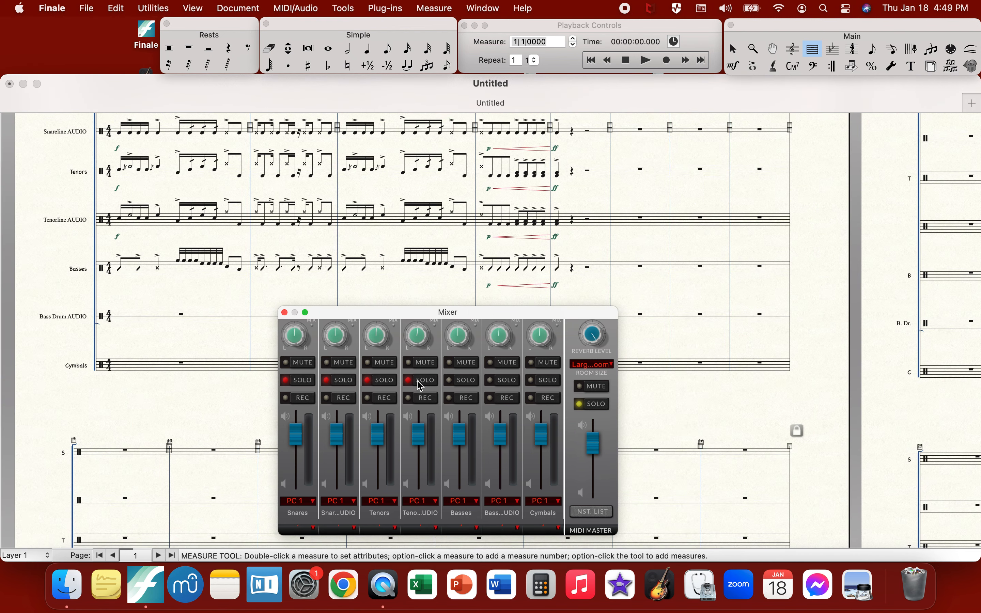
pyautogui.click(384, 380)
pyautogui.click(343, 380)
# - Add an f dynamic at the start of Basses measure 1 and play back the score from measure 1
pyautogui.click(733, 66)
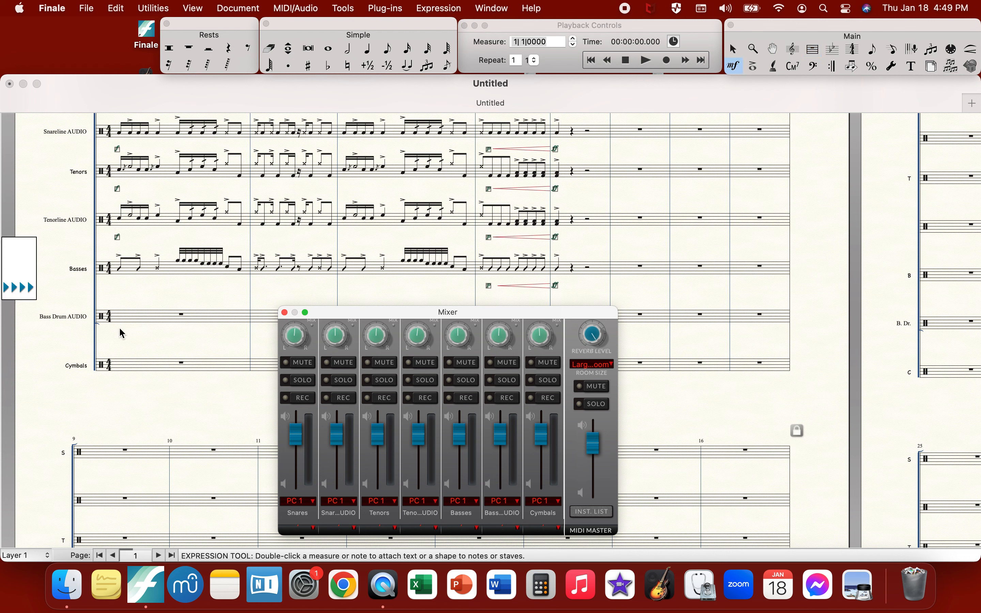
pyautogui.click(120, 277)
pyautogui.click(641, 62)
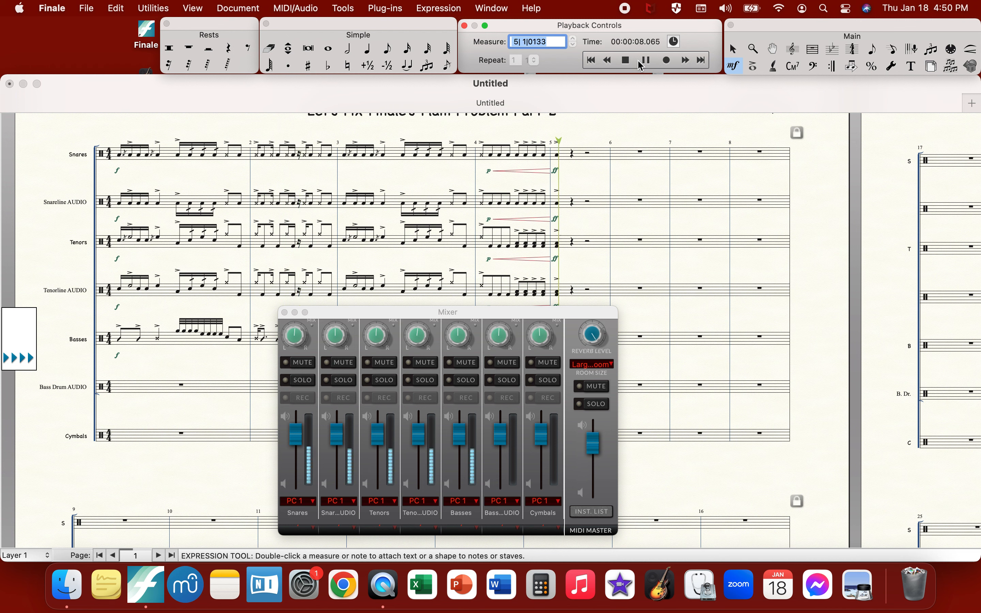
pyautogui.click(626, 62)
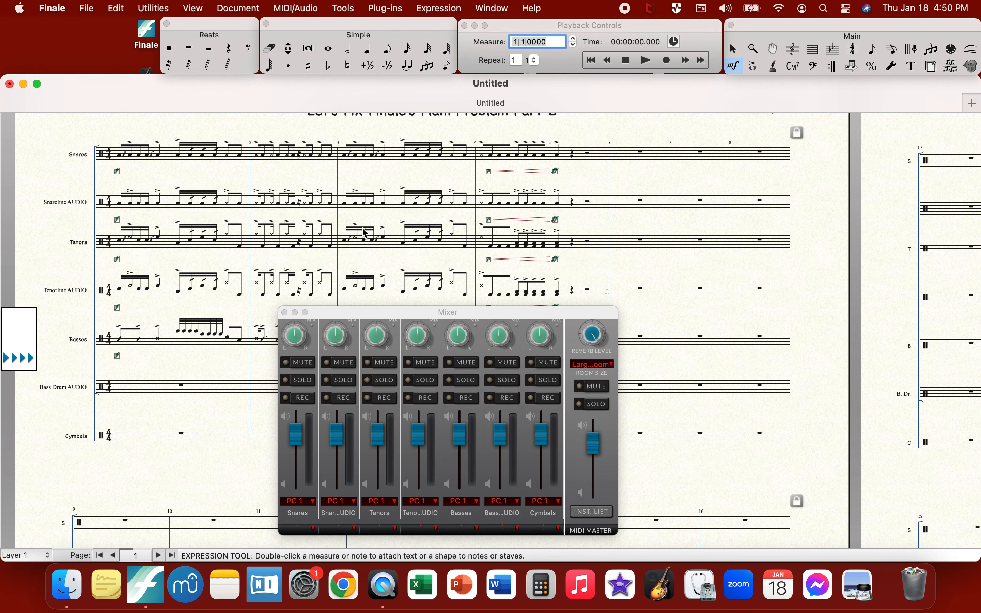
# - Try copying Basses measures 1 to 5 into the Bass Drum AUDIO staff and play back the score
pyautogui.scroll(-3, 240, 269)
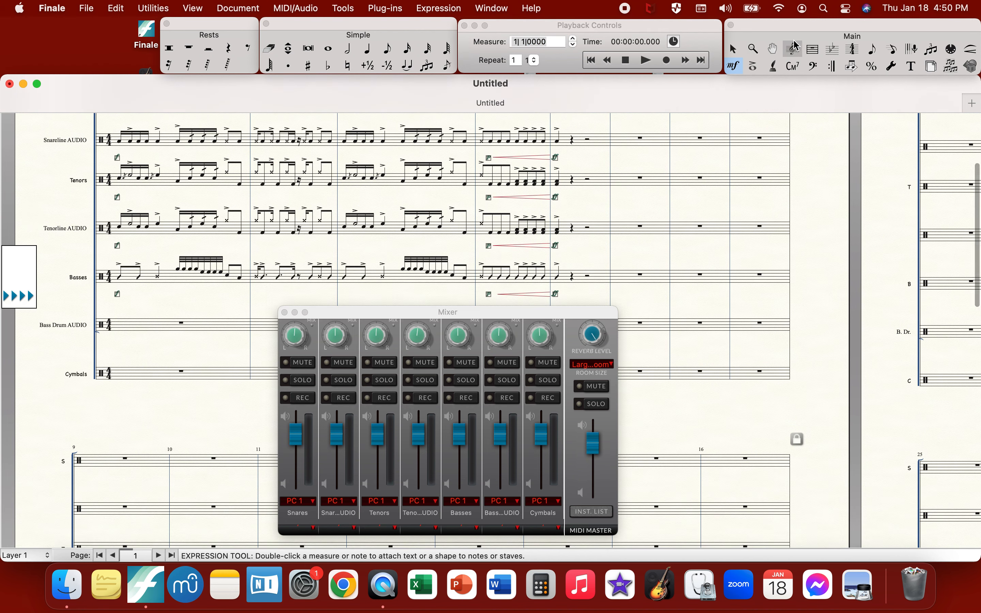
pyautogui.click(813, 49)
pyautogui.scroll(-3, 533, 204)
pyautogui.moveTo(583, 226); pyautogui.dragTo(203, 270)
pyautogui.click(607, 60)
pyautogui.click(645, 59)
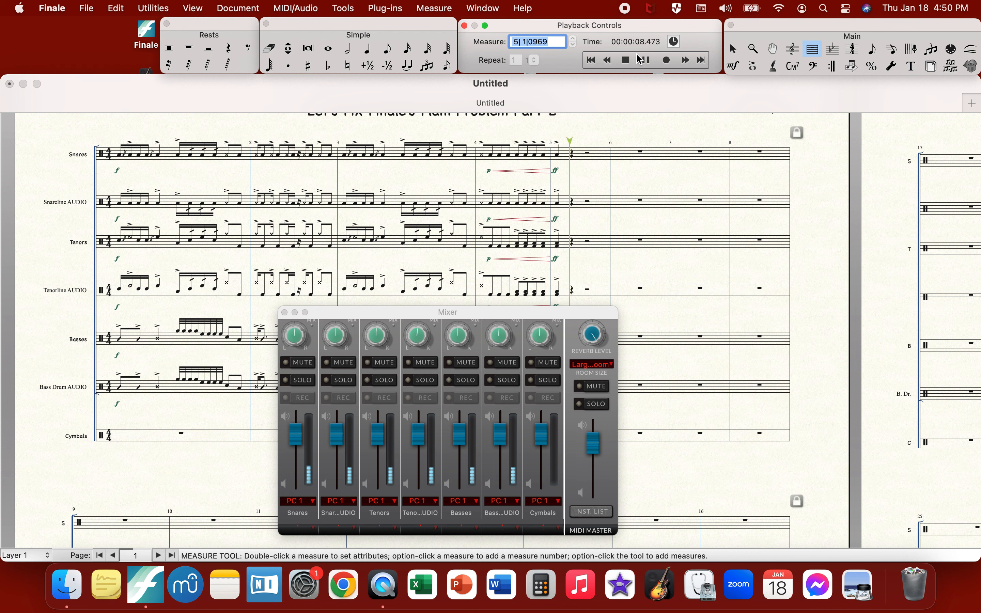
pyautogui.click(560, 194)
# - Clear measures 1 to 5 of the Bass Drum AUDIO staff
pyautogui.scroll(-3, 770, 93)
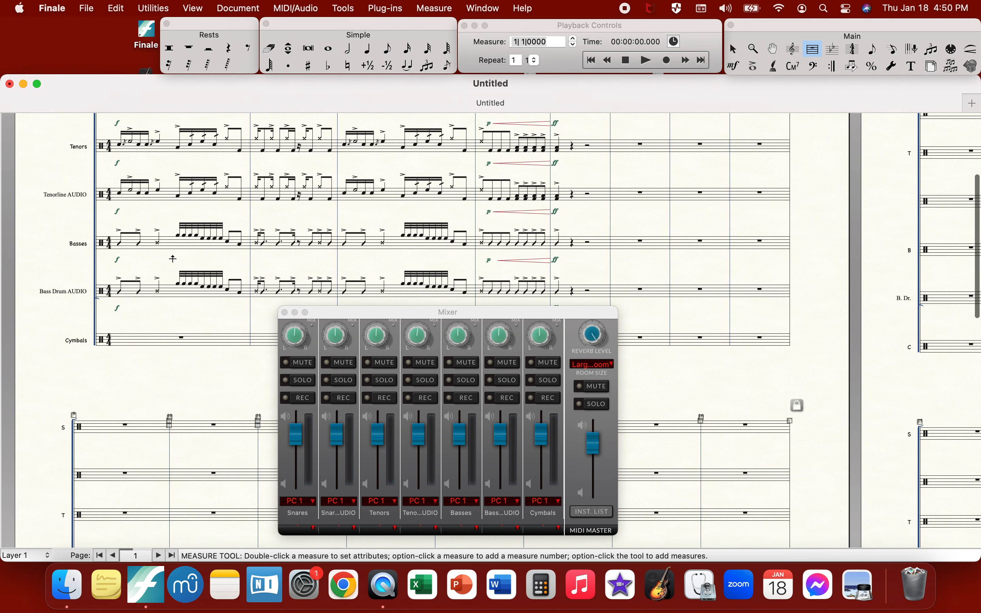
pyautogui.click(177, 287)
pyautogui.keyDown('shift'); pyautogui.click(504, 279); pyautogui.keyUp('shift')
pyautogui.press('BackSpace')
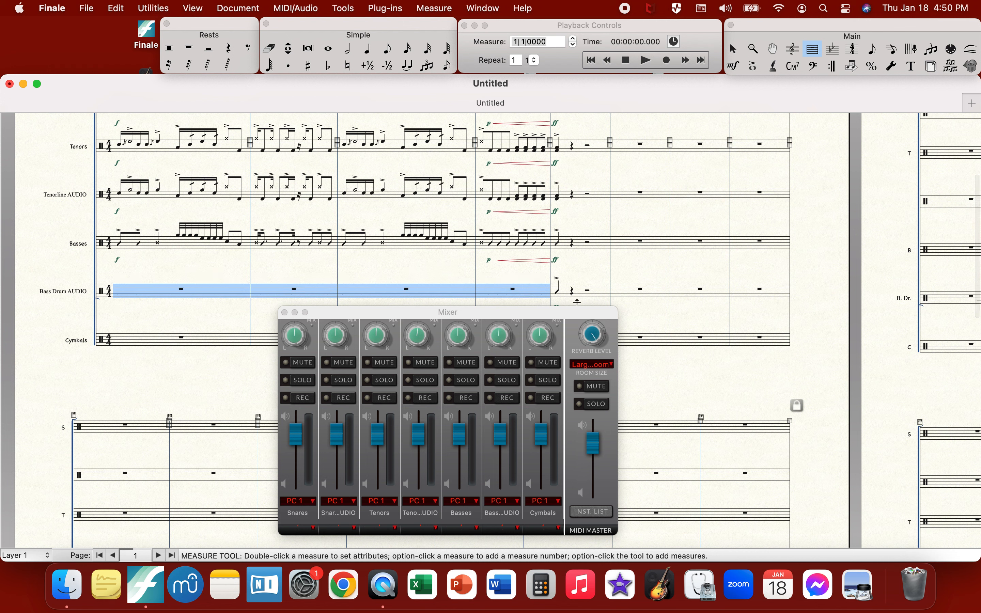
pyautogui.click(581, 297)
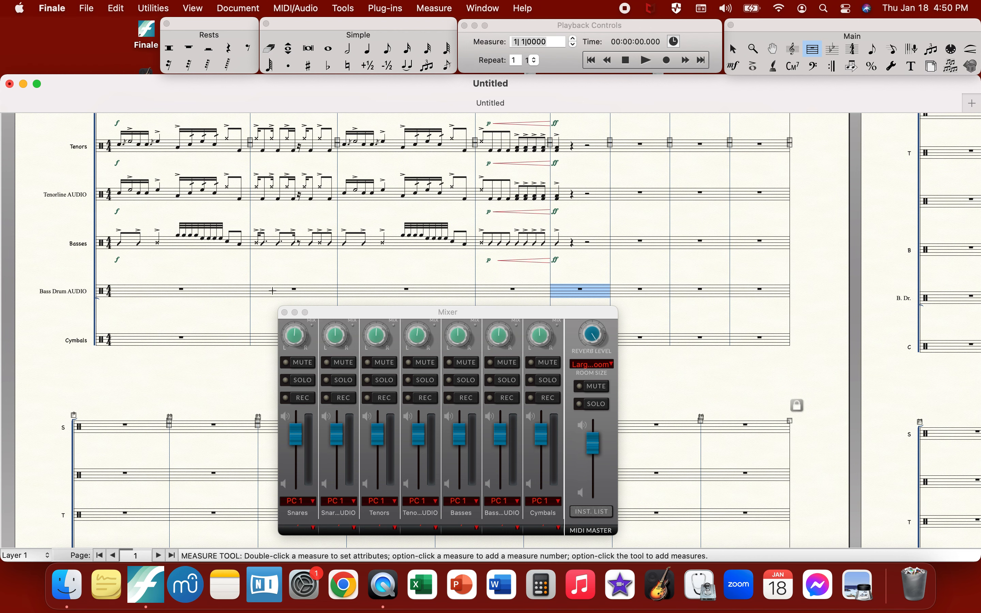
# - Close the Mixer and play back the score from measure 1 with the Bass Drum AUDIO staff empty
pyautogui.scroll(6, 339, 250)
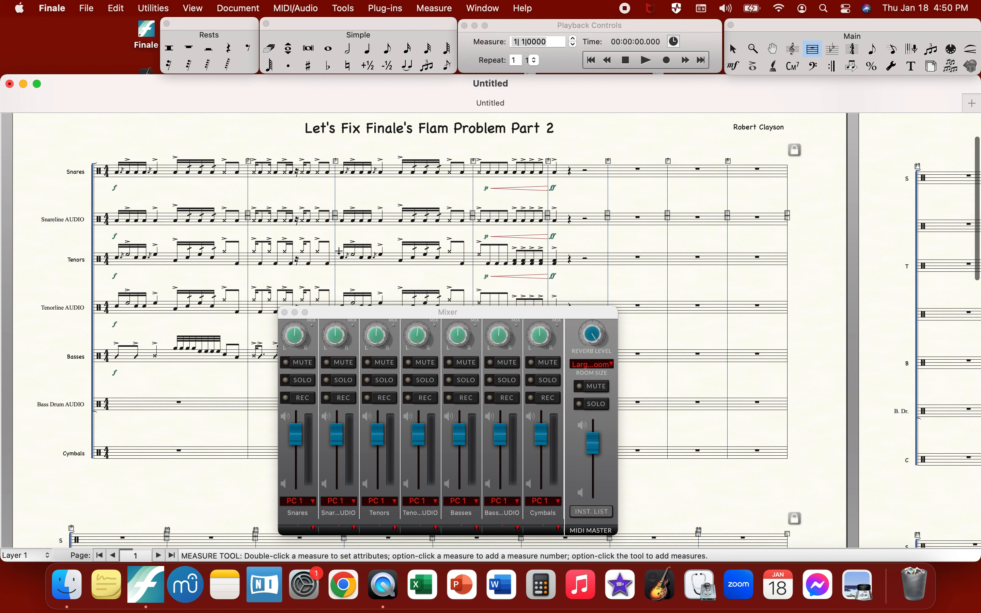
pyautogui.click(792, 48)
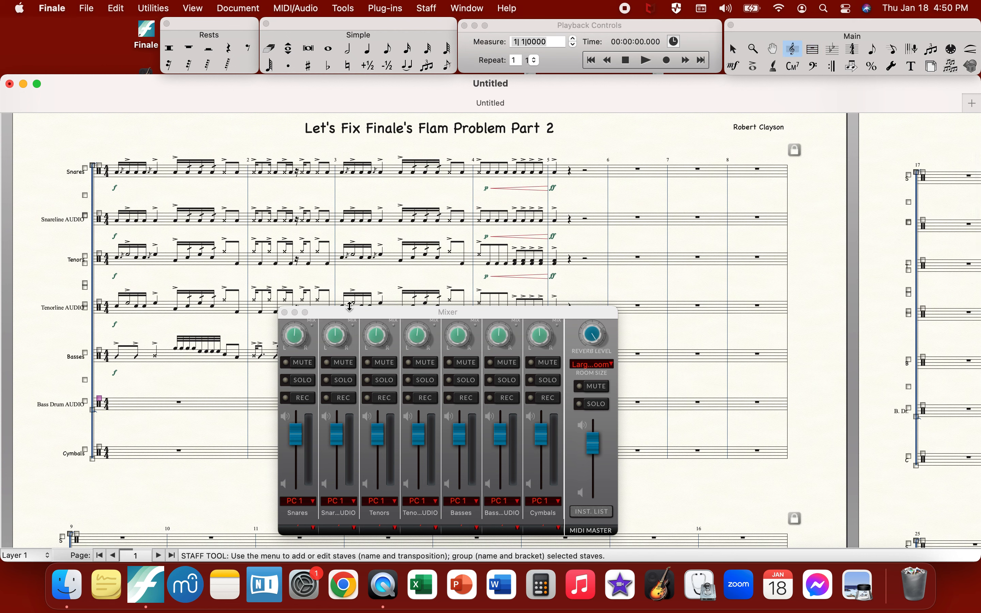
pyautogui.click(285, 313)
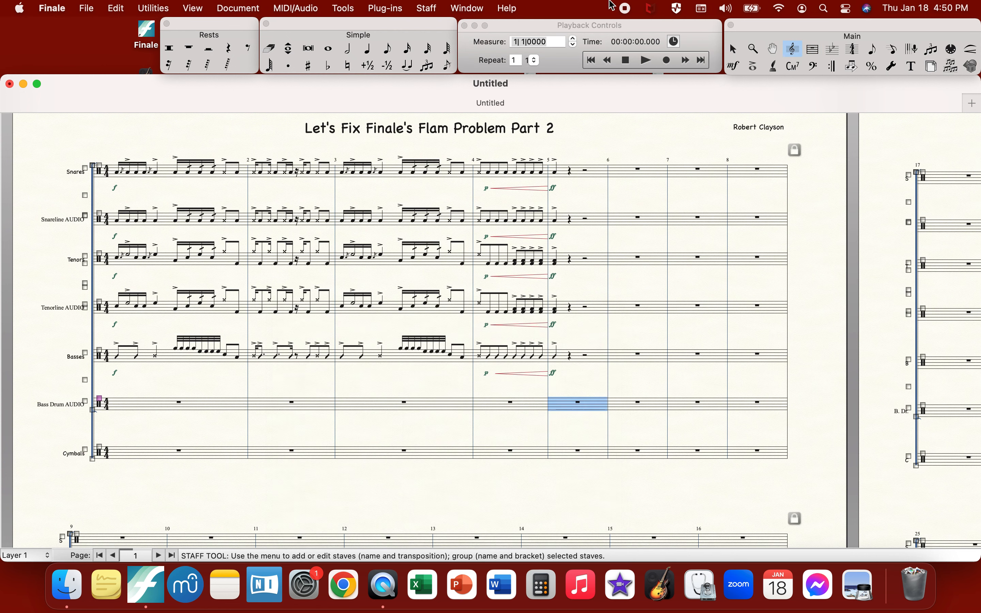
pyautogui.click(630, 62)
pyautogui.click(646, 61)
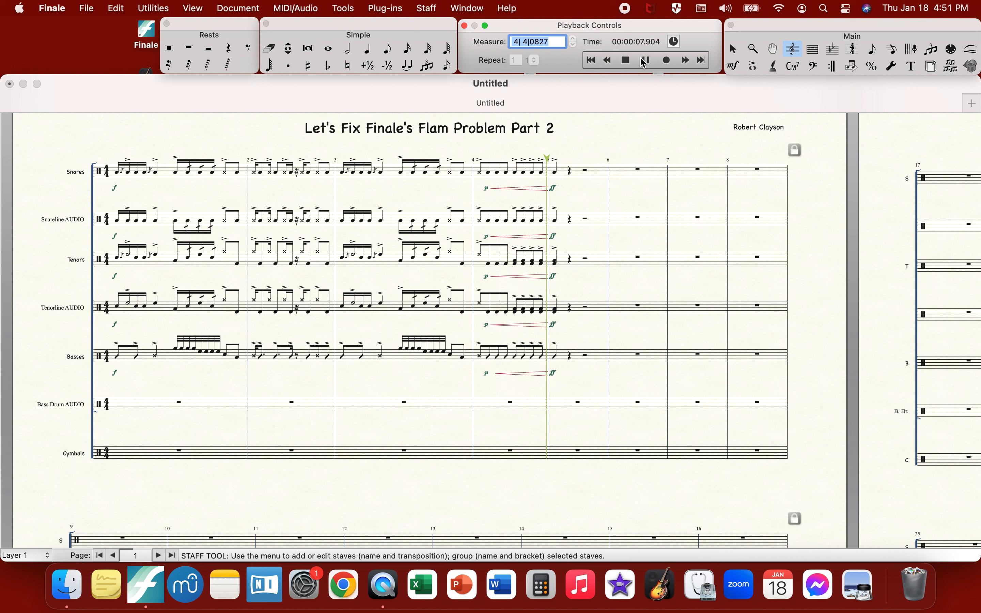
pyautogui.click(624, 61)
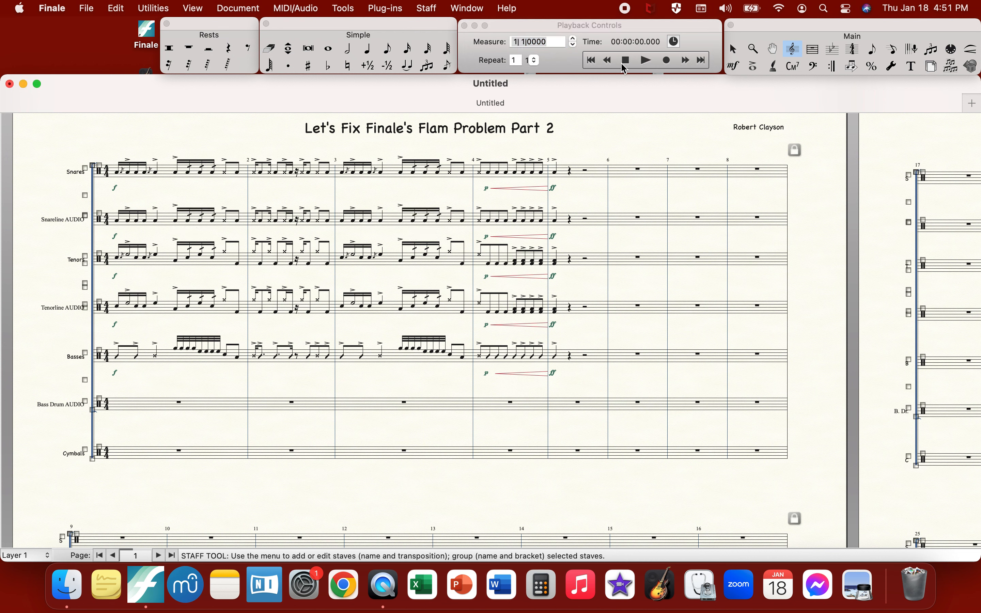
pyautogui.click(754, 49)
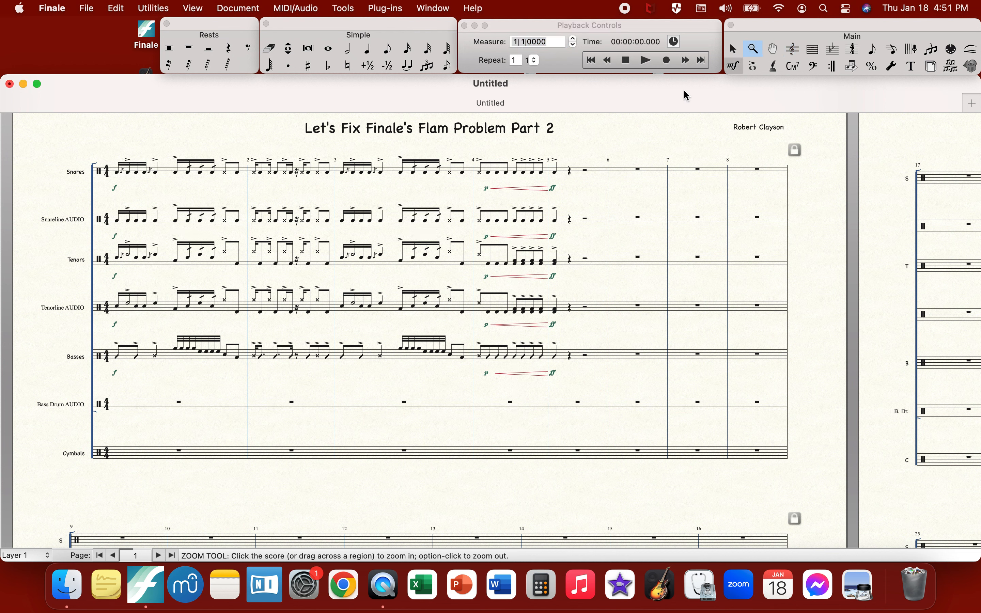
pyautogui.click(277, 336)
pyautogui.scroll(5, 322, 309)
pyautogui.scroll(-3, 322, 309)
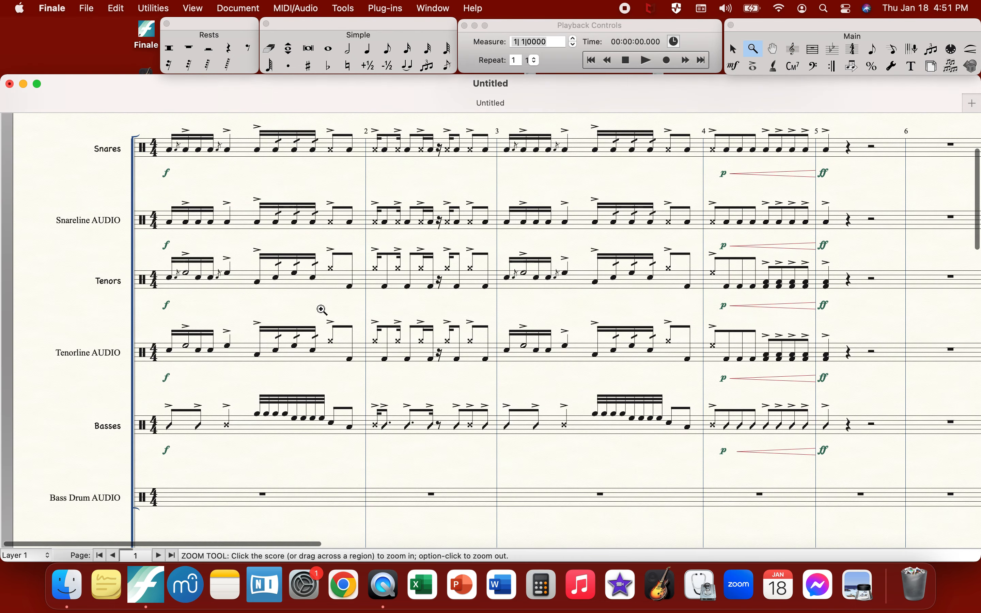
pyautogui.keyDown('alt'); pyautogui.click(322, 309); pyautogui.keyUp('alt')
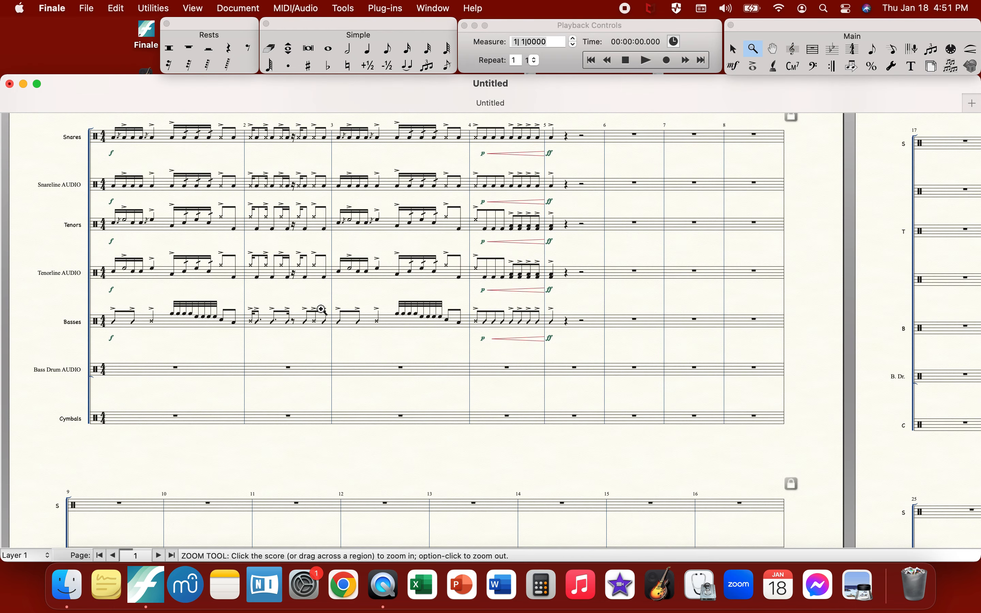
pyautogui.scroll(1, 322, 309)
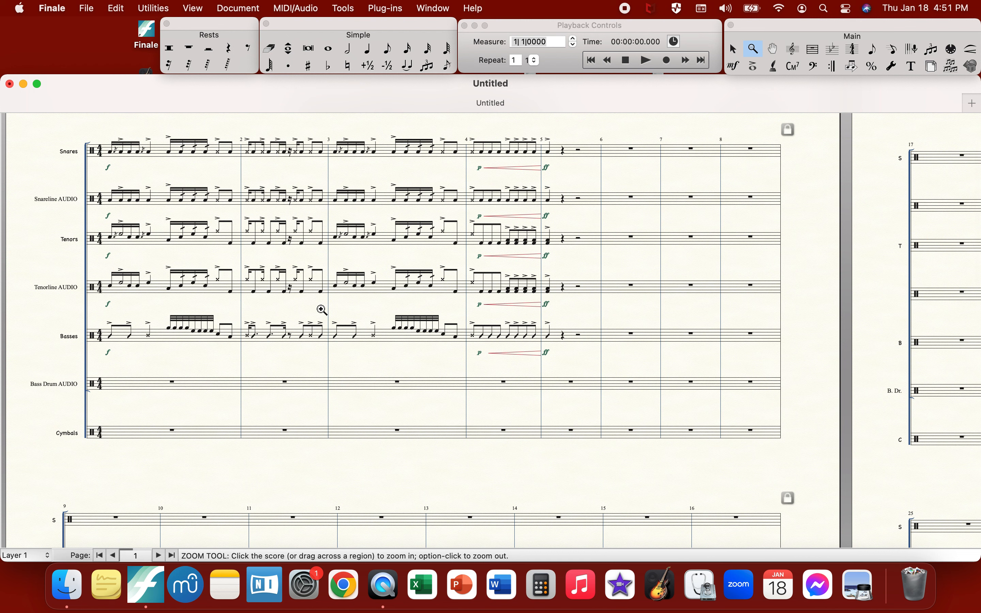
# - In the Staff Attributes for Snareline AUDIO, enable Flat Beams and Force Hide Staff with the option in Score Only (Collapse)
pyautogui.click(795, 49)
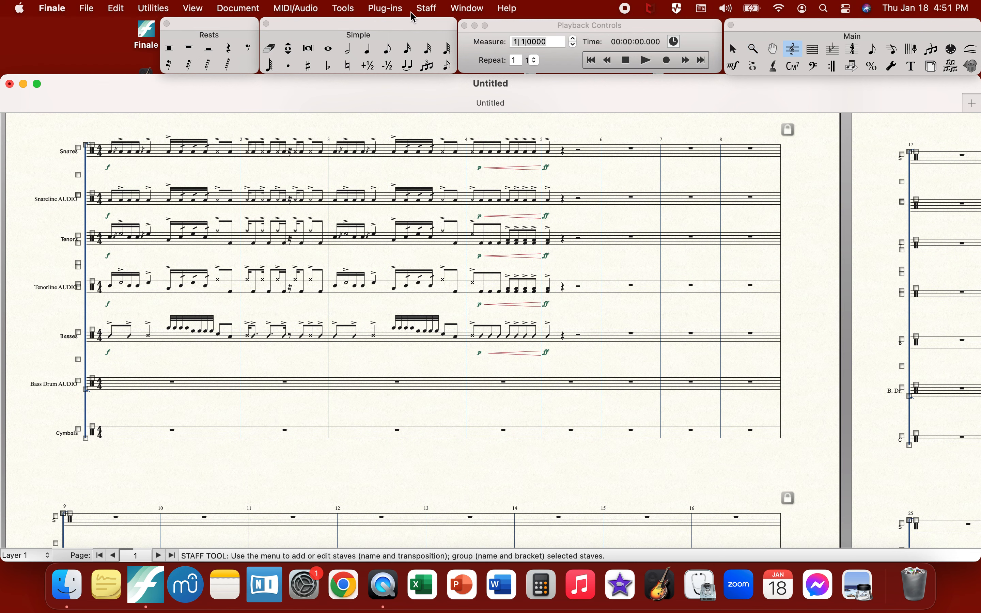
pyautogui.click(428, 8)
pyautogui.moveTo(428, 9)
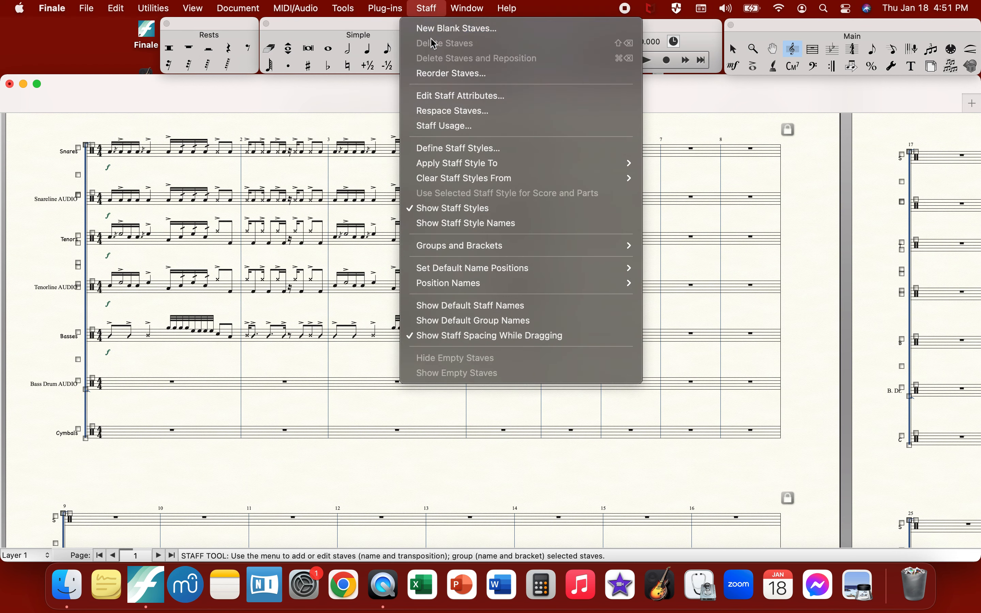
pyautogui.click(436, 97)
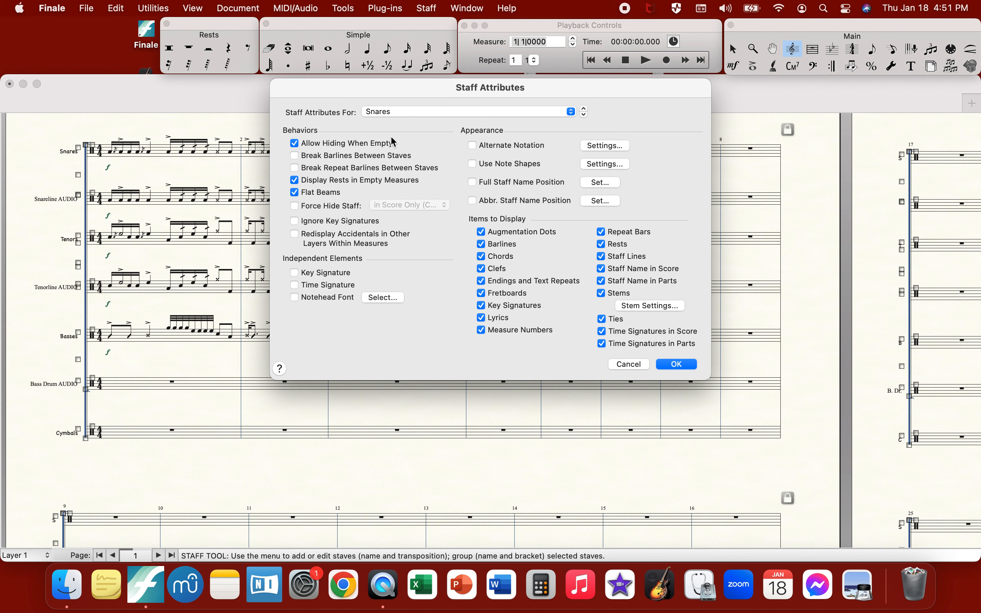
pyautogui.click(584, 115)
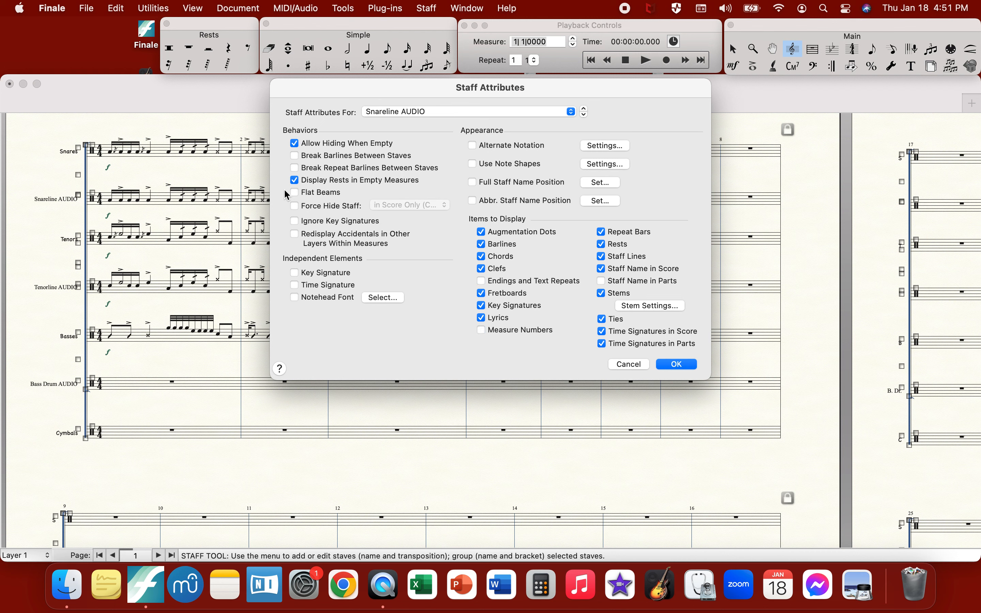
pyautogui.click(302, 198)
pyautogui.click(300, 207)
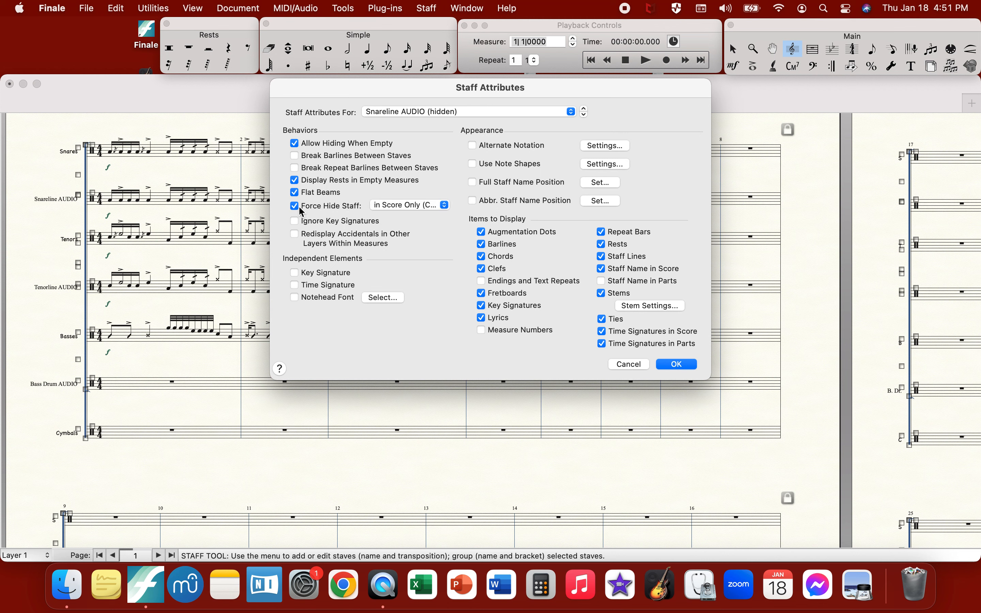
pyautogui.click(393, 206)
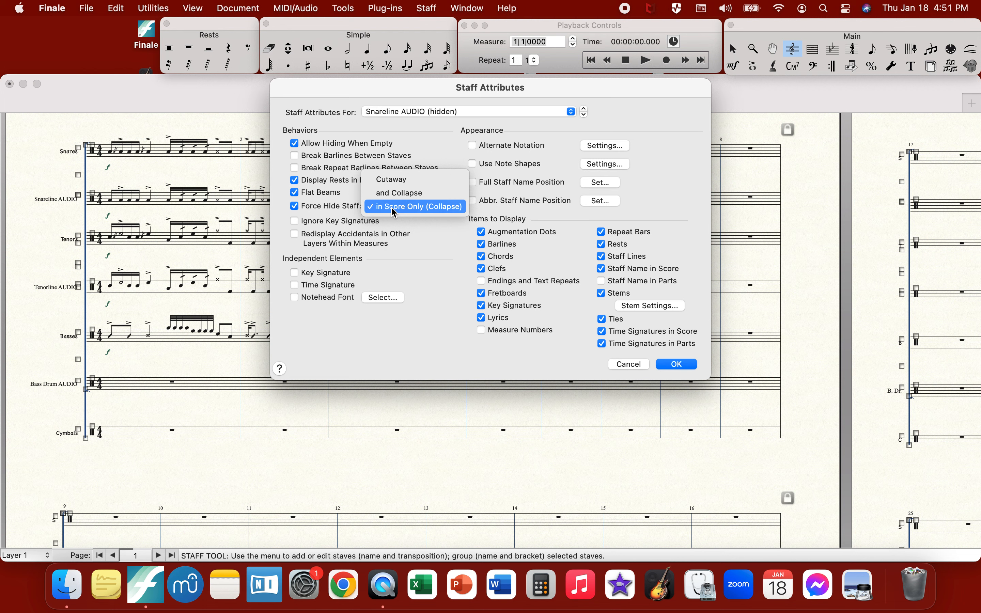
pyautogui.click(391, 206)
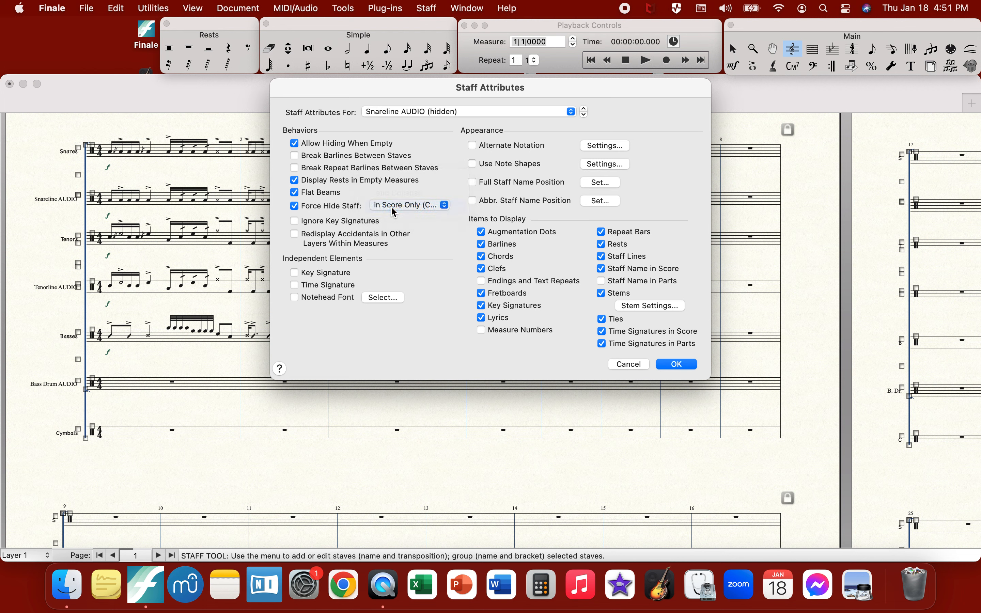
# - Force hide the Tenorline AUDIO and Bass Drum AUDIO staves in Score Only (Collapse) and apply the staff attributes
pyautogui.click(586, 114)
pyautogui.click(586, 115)
pyautogui.click(320, 208)
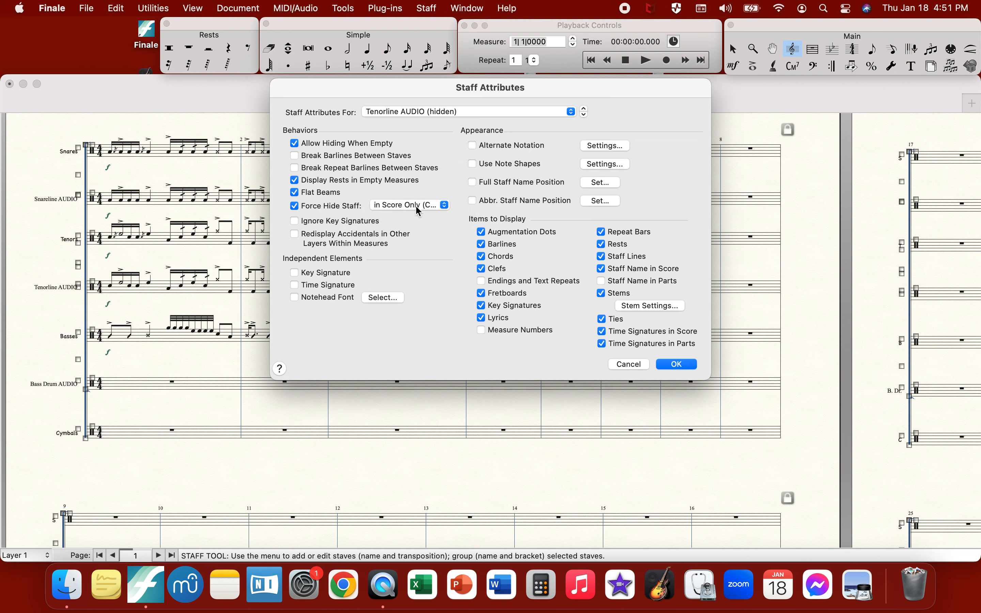
pyautogui.click(585, 115)
pyautogui.click(584, 114)
pyautogui.click(339, 208)
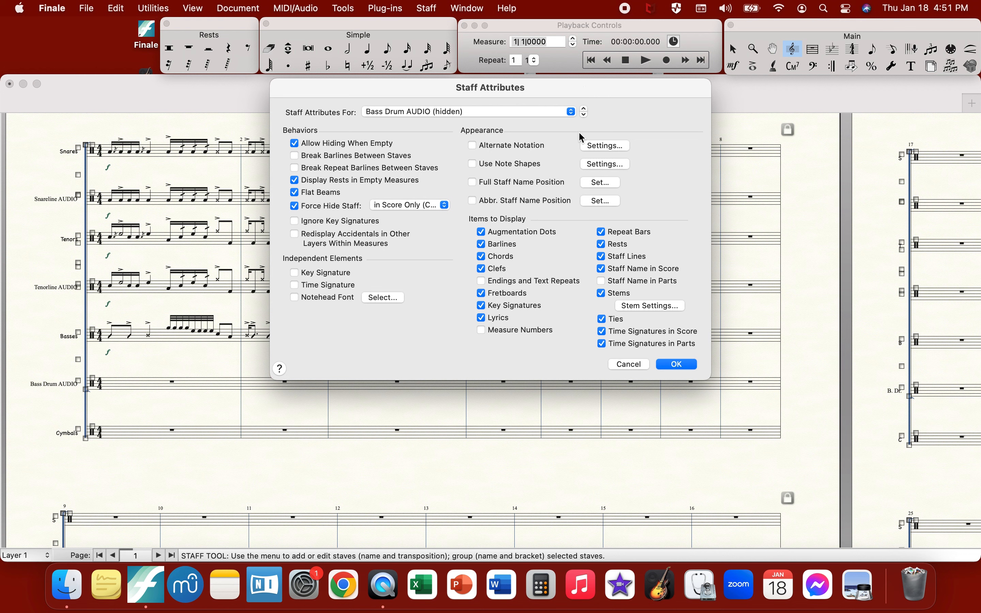
pyautogui.click(585, 115)
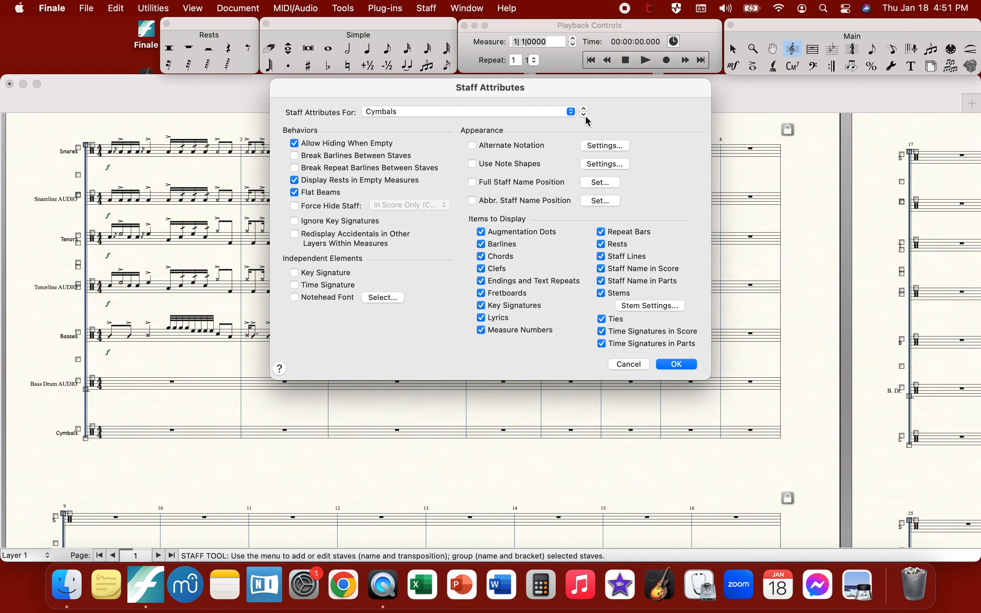
pyautogui.click(679, 368)
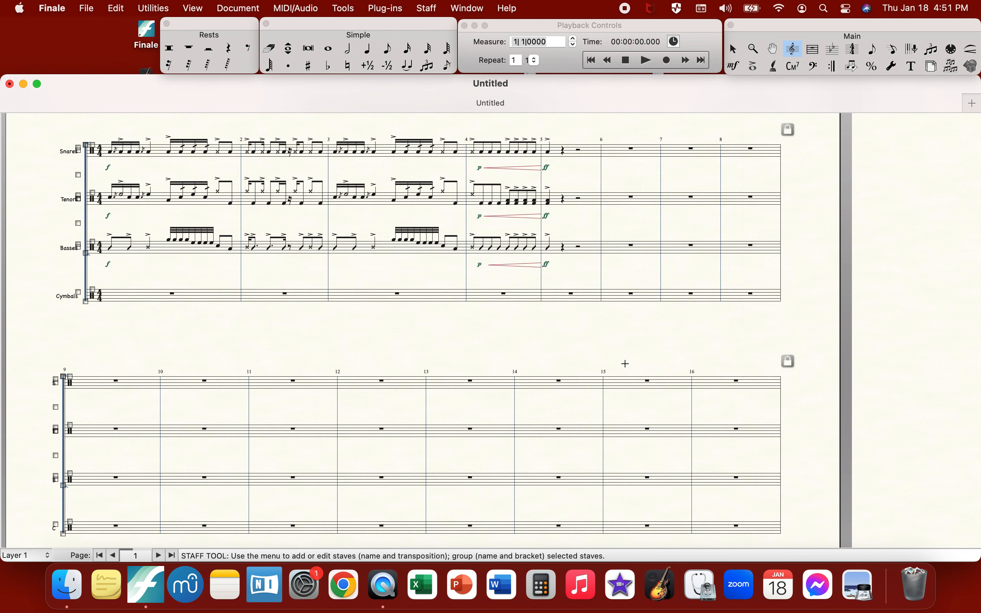
pyautogui.scroll(3, 258, 316)
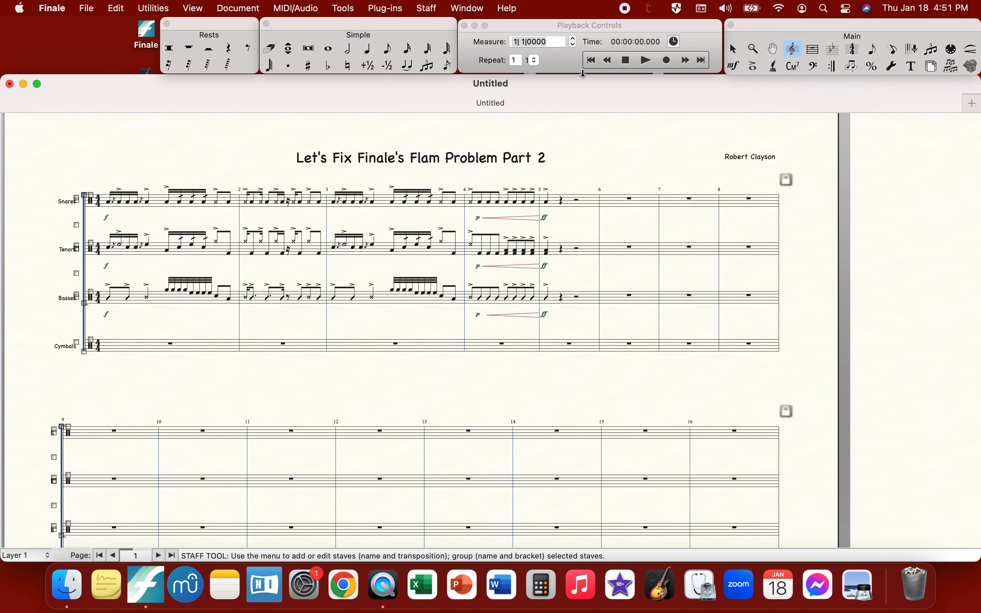
# - Play back the score from measure 1 with the AUDIO staves hidden, then stop playback
pyautogui.click(627, 64)
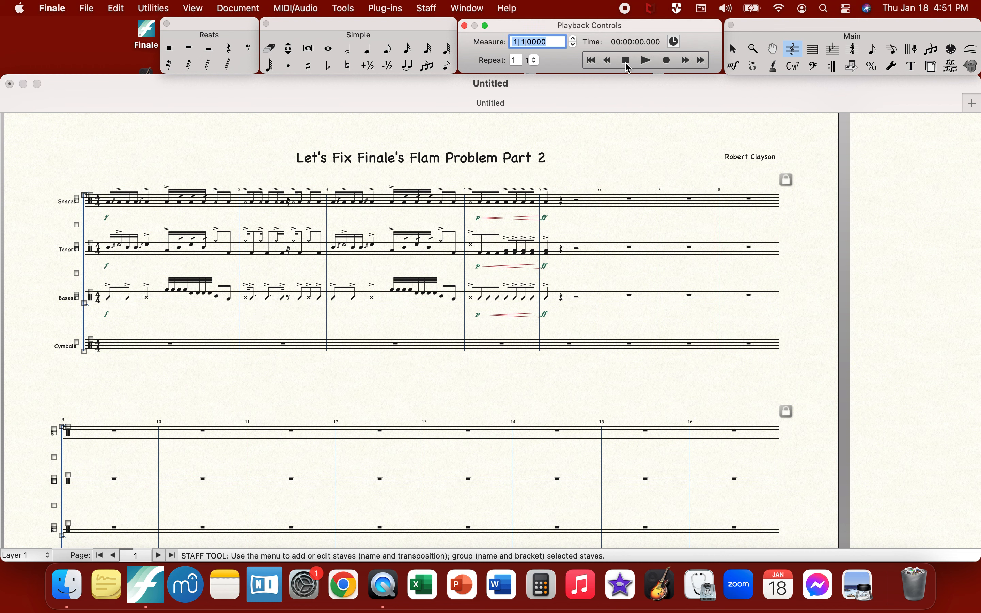
pyautogui.click(648, 61)
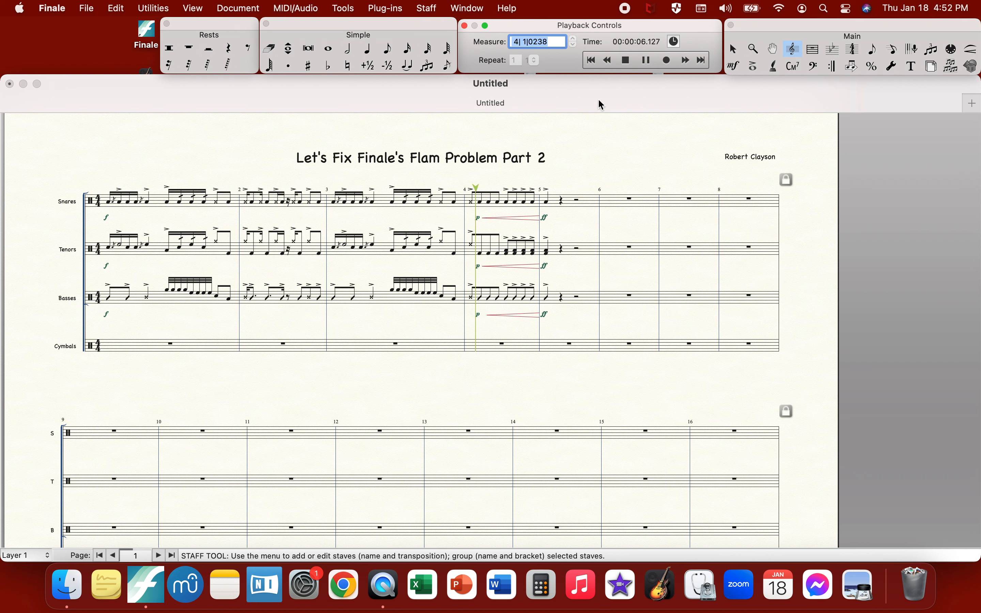
pyautogui.click(626, 61)
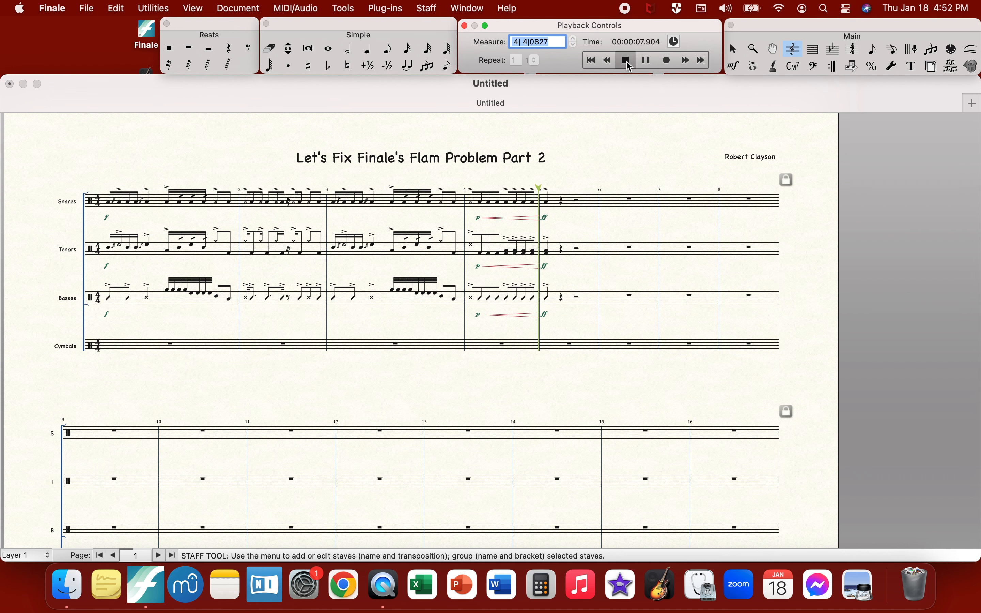
# - Clear measure 5 of the Snares, Tenors and Basses staves
pyautogui.click(388, 48)
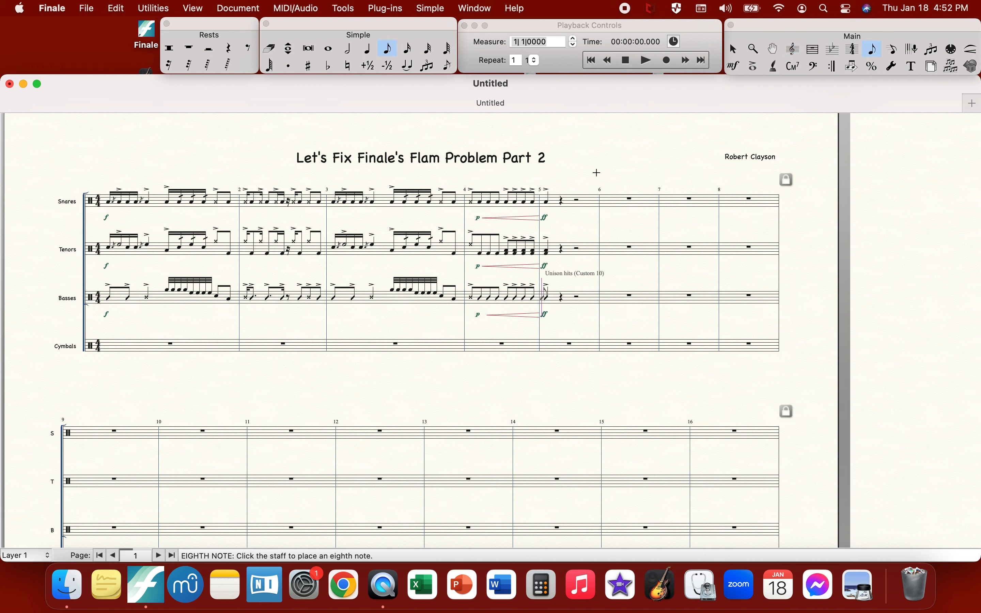
pyautogui.click(813, 49)
pyautogui.click(585, 195)
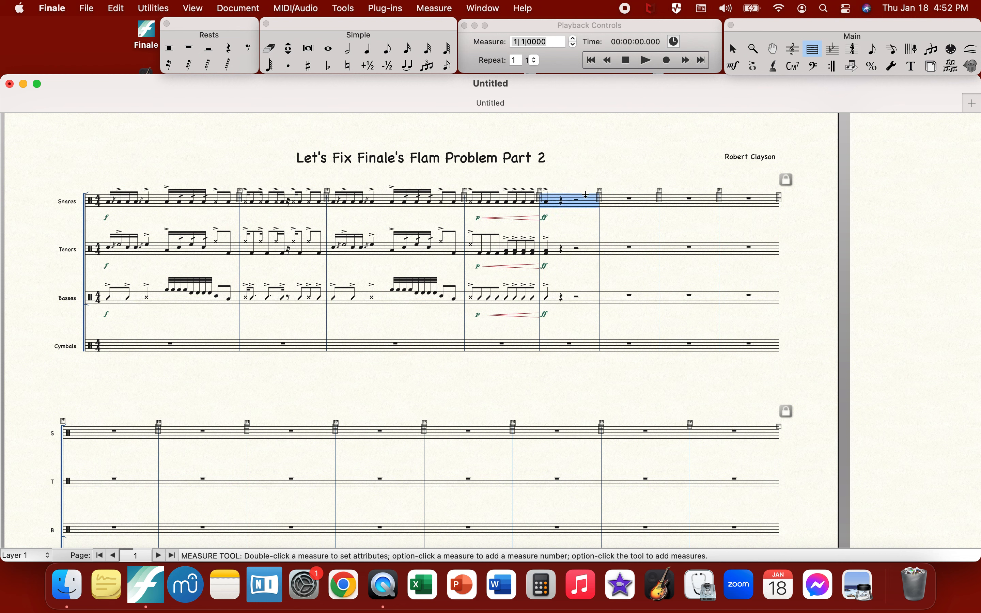
pyautogui.keyDown('shift'); pyautogui.click(582, 292); pyautogui.keyUp('shift')
pyautogui.press('BackSpace')
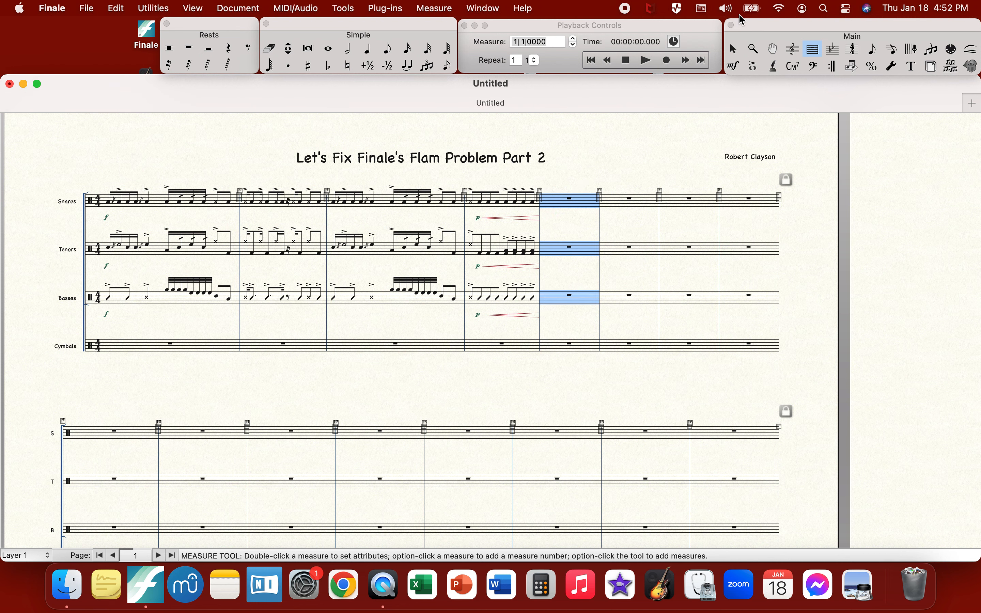
# - Undo the clearing of measure 5 and the hiding of the AUDIO staves
pyautogui.press('super+z')
pyautogui.press('super+z')
pyautogui.press('super+z')
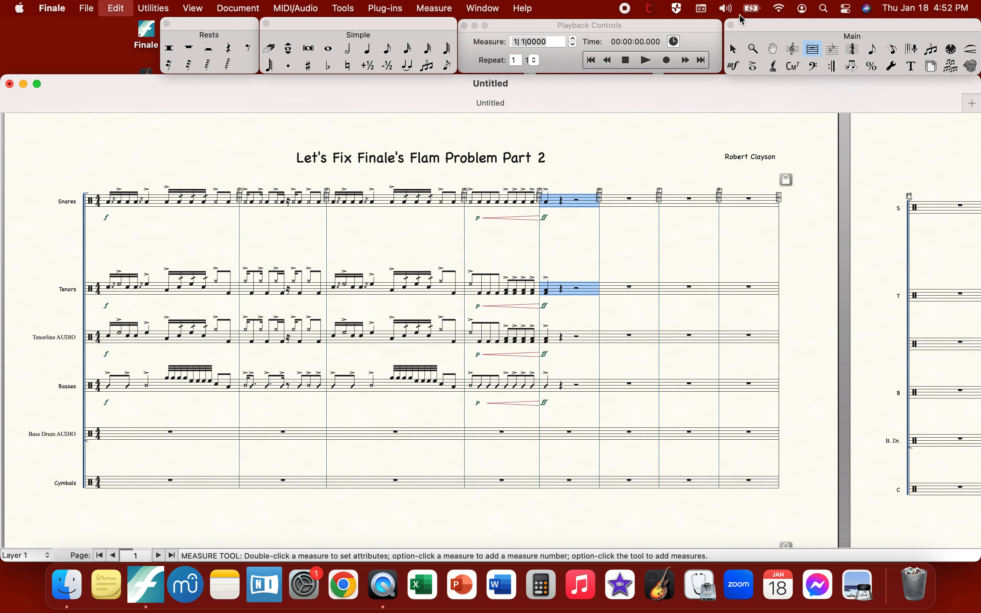
# - Move the Tenors staff down until its distance from Snareline AUDIO matches the other 1.35" staff gaps
pyautogui.click(755, 48)
pyautogui.click(406, 284)
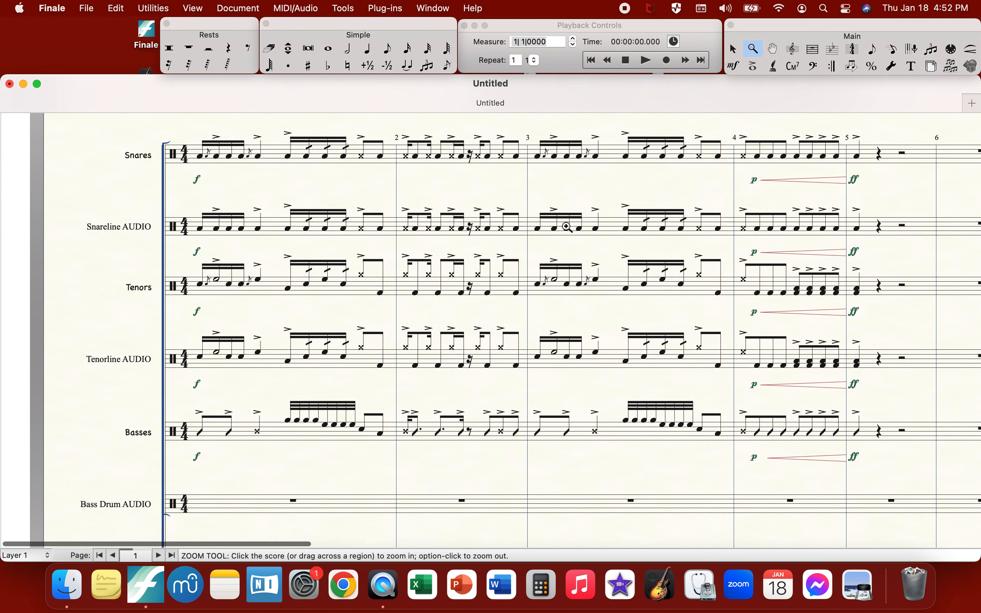
pyautogui.click(794, 49)
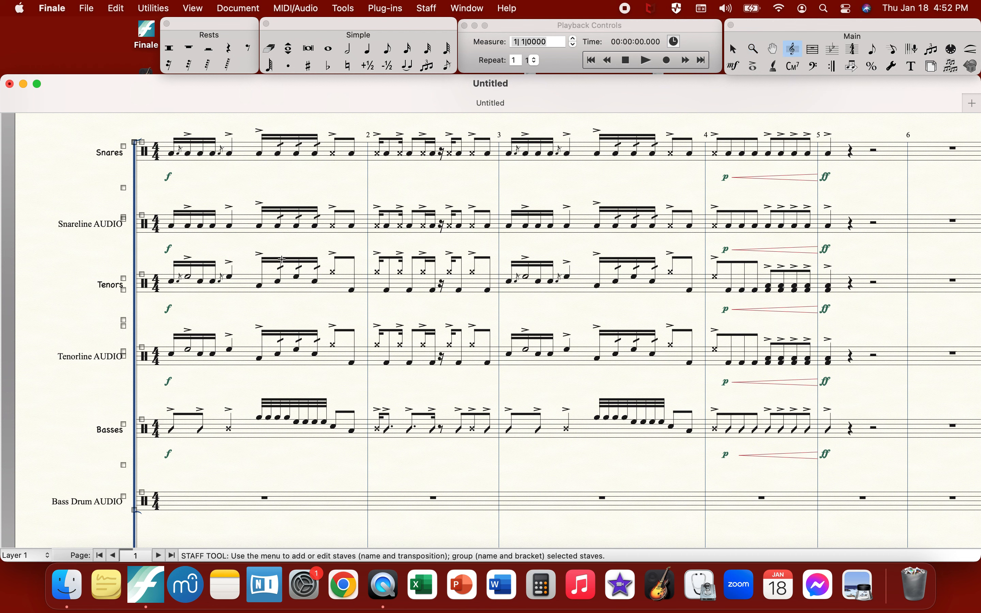
pyautogui.moveTo(140, 214); pyautogui.dragTo(141, 214)
pyautogui.click(142, 214)
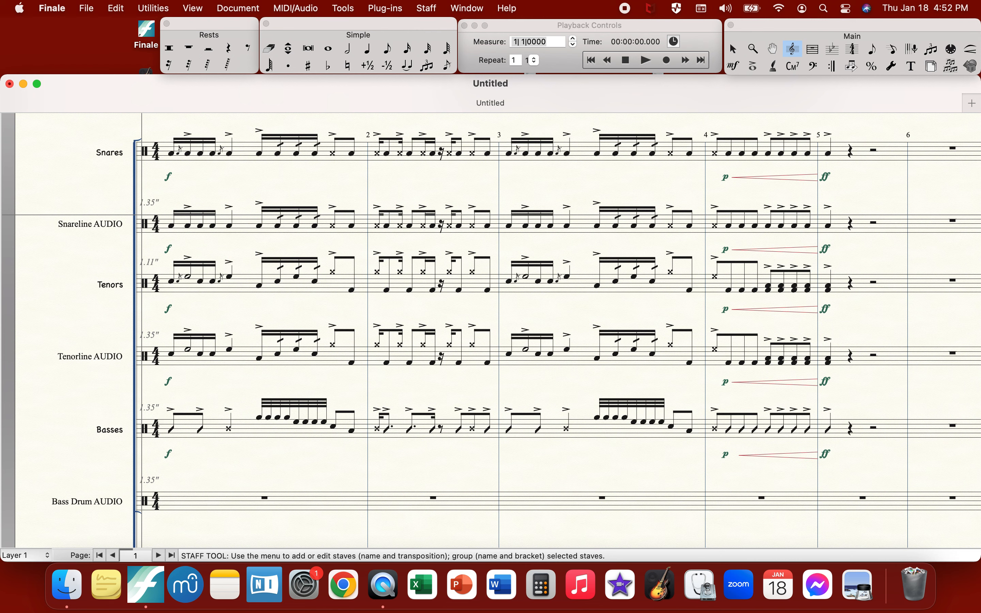
pyautogui.moveTo(142, 213); pyautogui.dragTo(142, 214)
pyautogui.click(142, 275)
pyautogui.moveTo(142, 275); pyautogui.dragTo(141, 286)
pyautogui.scroll(-4, 142, 365)
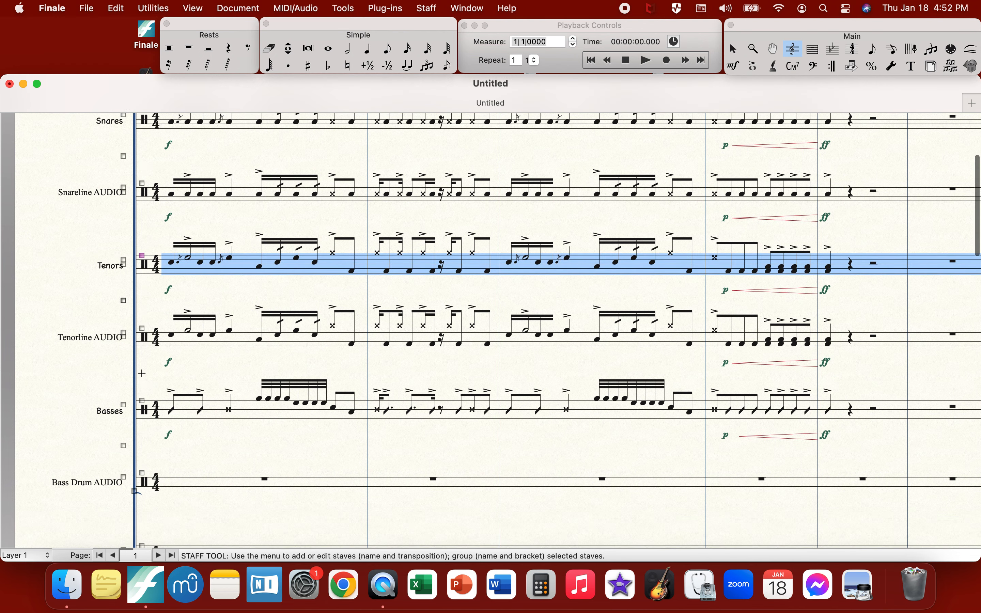
pyautogui.scroll(10, 142, 399)
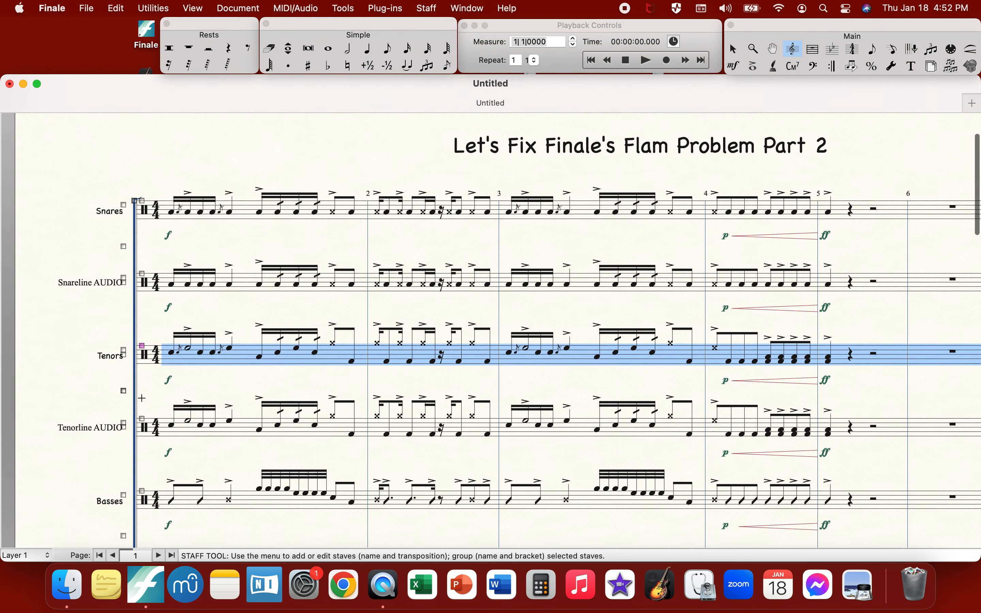
# - Set the bracket to None for the group spanning Snares through Bass Drum AUDIO
pyautogui.doubleClick(134, 282)
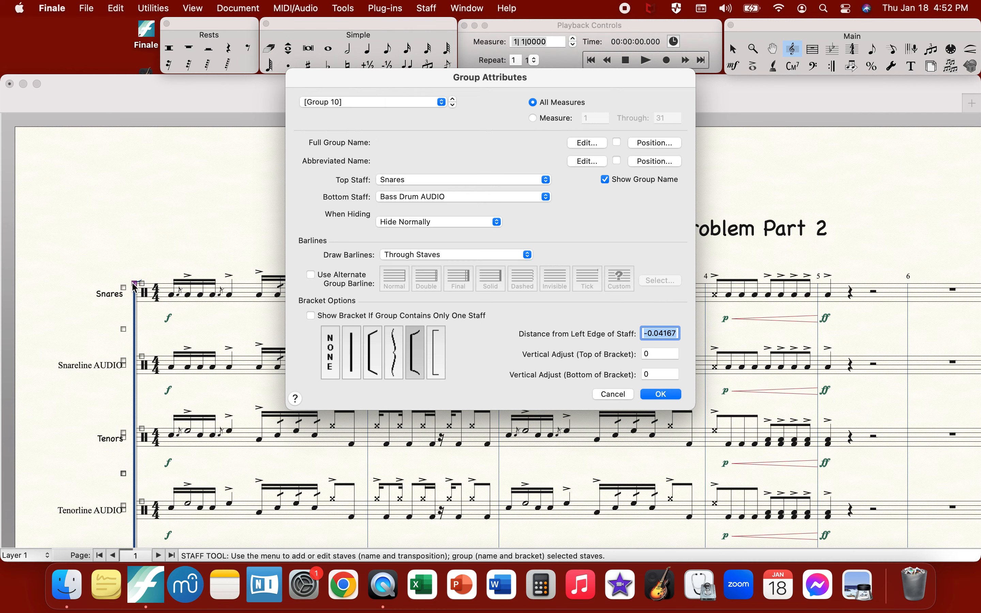
pyautogui.click(335, 349)
pyautogui.click(661, 394)
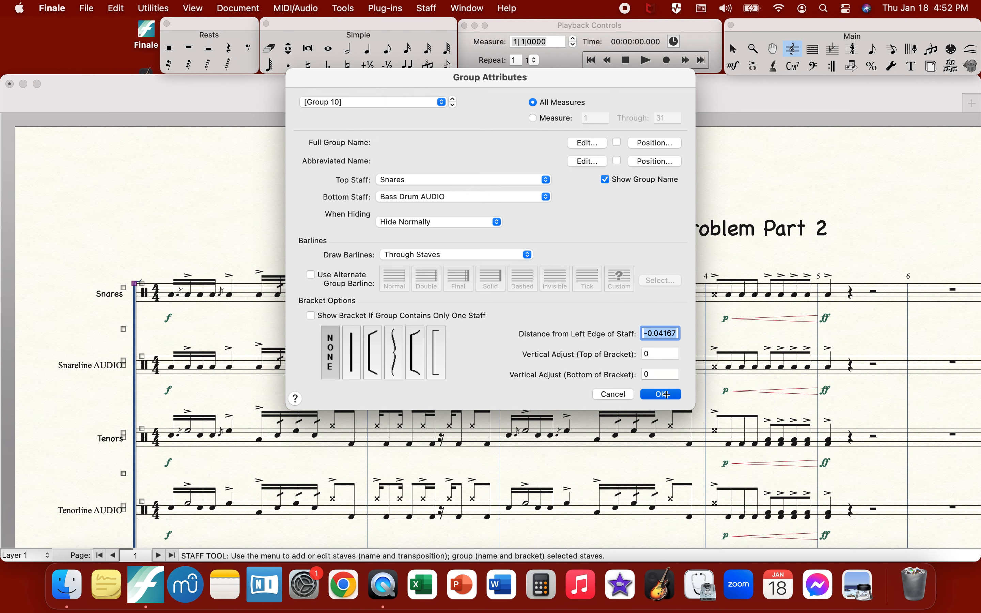
# - Replace the start of Snares measure 5 with 16th notes on Main Hits, filling beats 1 and 2 and starting beat 3
pyautogui.scroll(-10, 665, 395)
pyautogui.scroll(8, 667, 394)
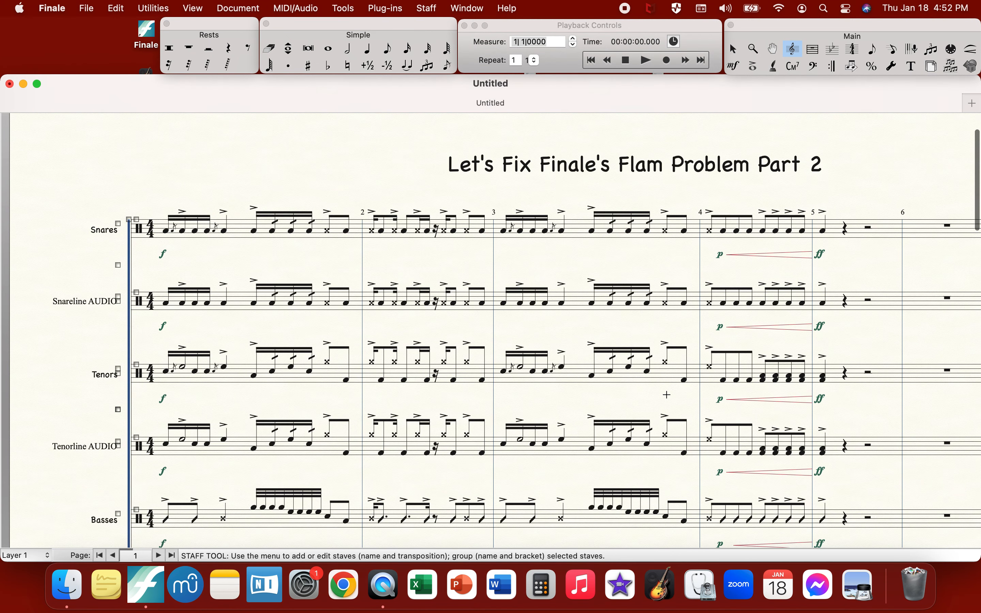
pyautogui.scroll(-3, 667, 394)
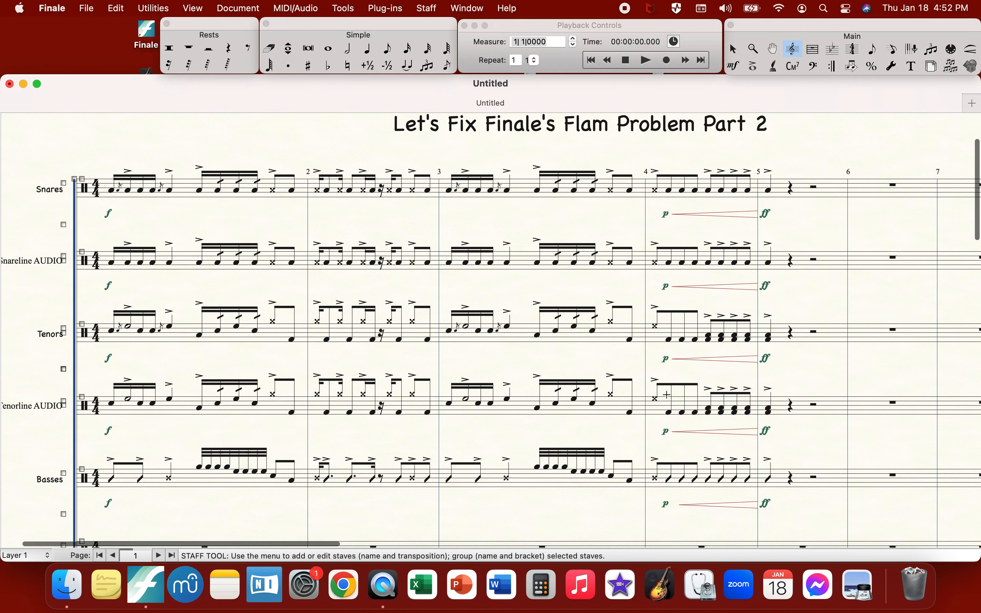
pyautogui.press('super+minus')
pyautogui.hscroll(-2, 667, 395)
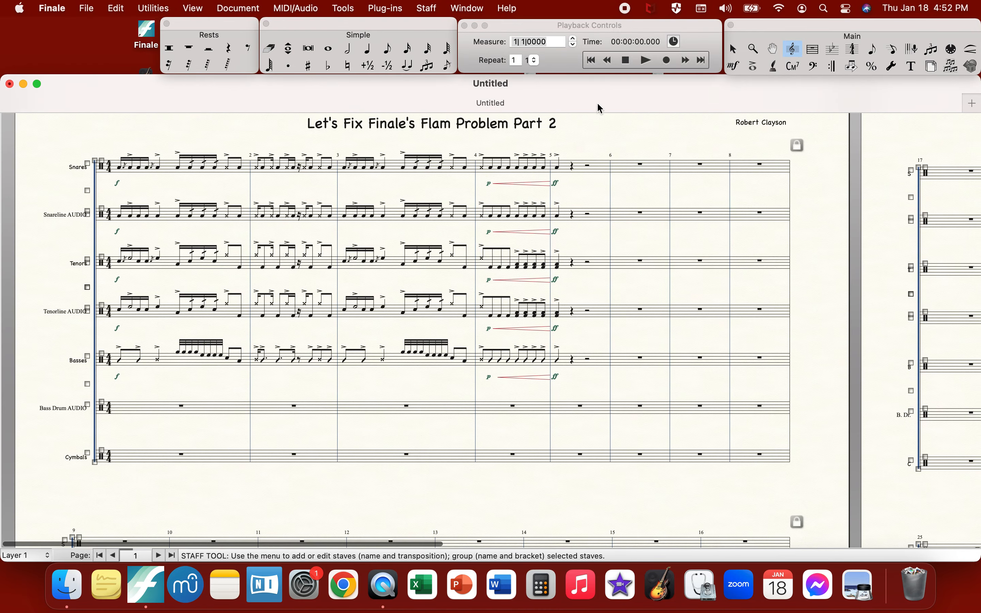
pyautogui.click(408, 49)
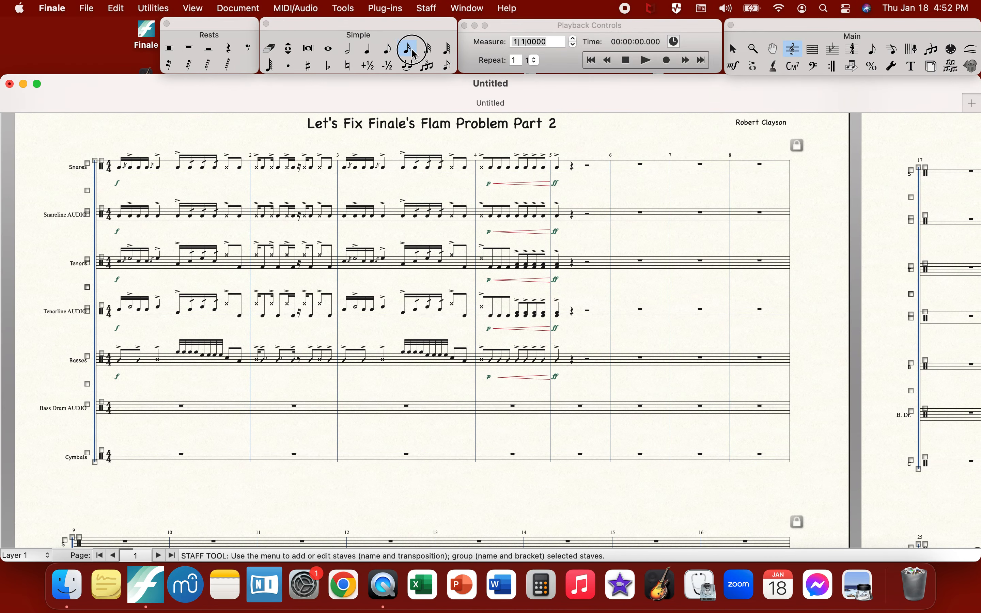
pyautogui.click(556, 163)
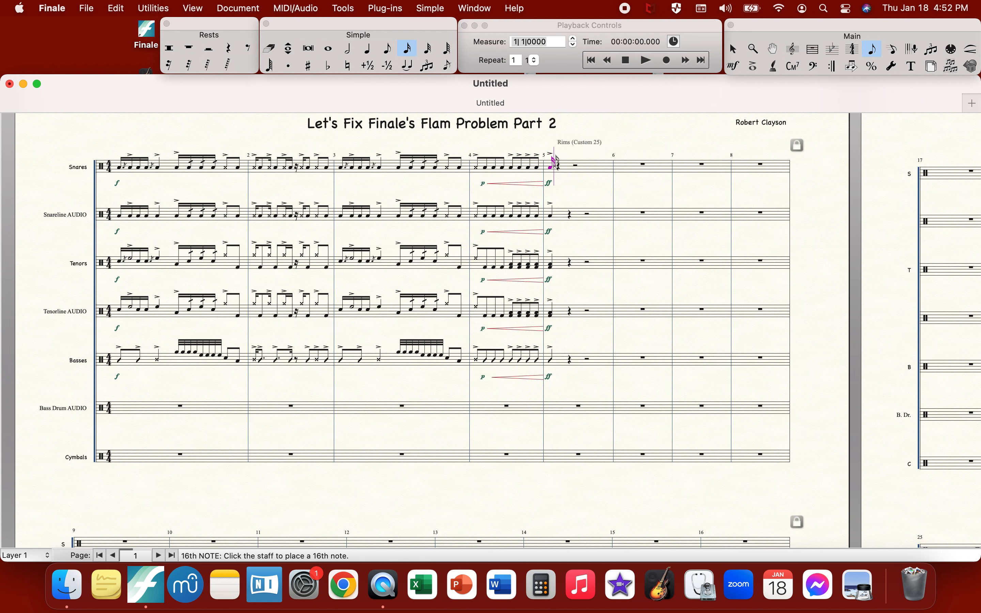
pyautogui.press('Up')
pyautogui.press('Up')
pyautogui.press('Up')
pyautogui.click(559, 164)
pyautogui.click(564, 163)
pyautogui.click(569, 162)
pyautogui.click(573, 163)
pyautogui.click(577, 163)
pyautogui.click(581, 163)
pyautogui.click(585, 163)
pyautogui.click(590, 162)
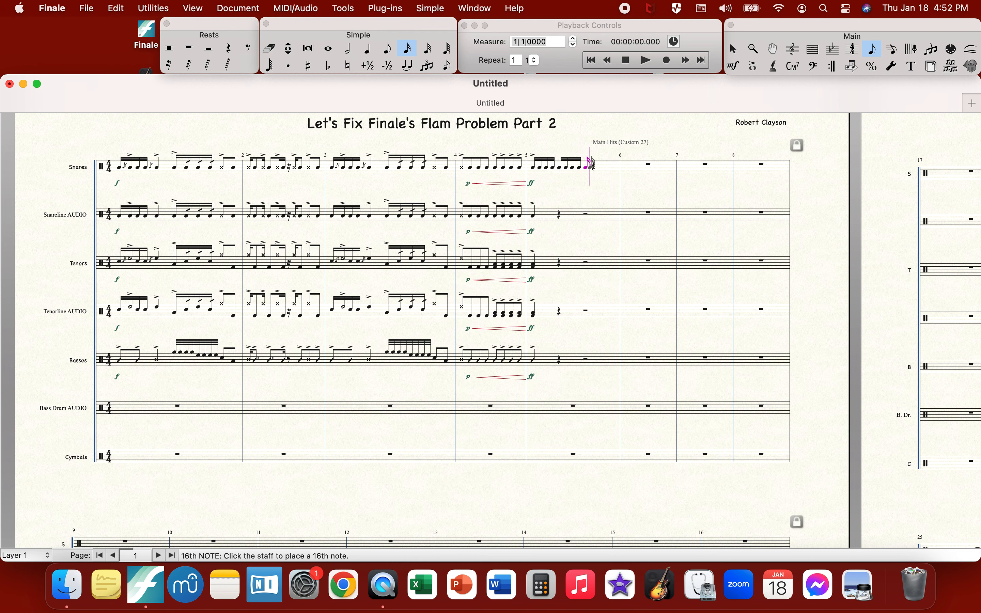
# - Complete beats 3 and 4 of Snares measure 5 with 32nd and 16th notes, including one x-head note in each beat
pyautogui.click(593, 163)
pyautogui.click(430, 49)
pyautogui.click(418, 52)
pyautogui.press('Down')
pyautogui.press('Return')
pyautogui.press('Left')
pyautogui.press('Down')
pyautogui.press('Right')
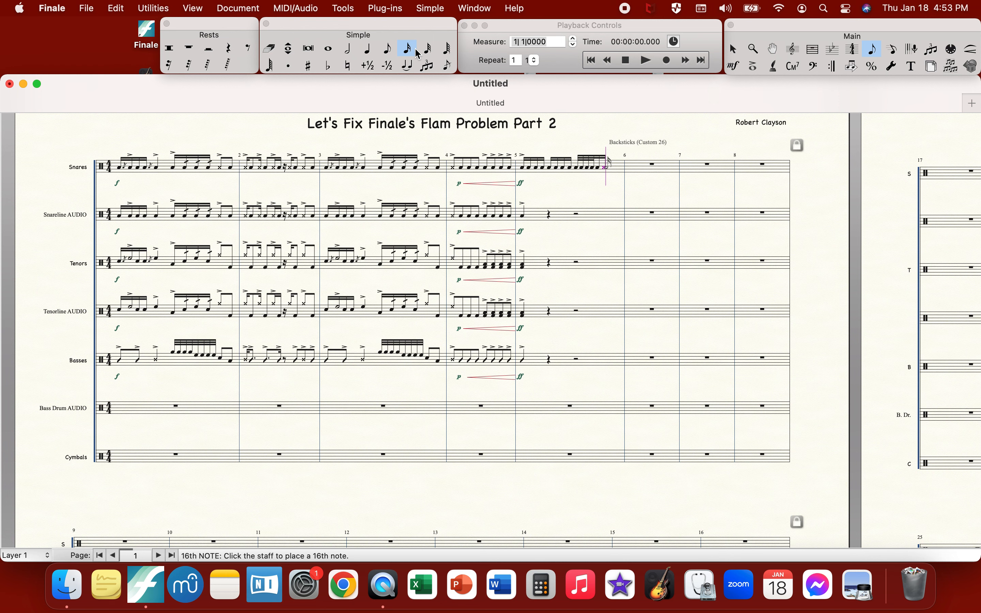
pyautogui.press('Up')
pyautogui.press('Up')
pyautogui.press('Up')
pyautogui.press('Return')
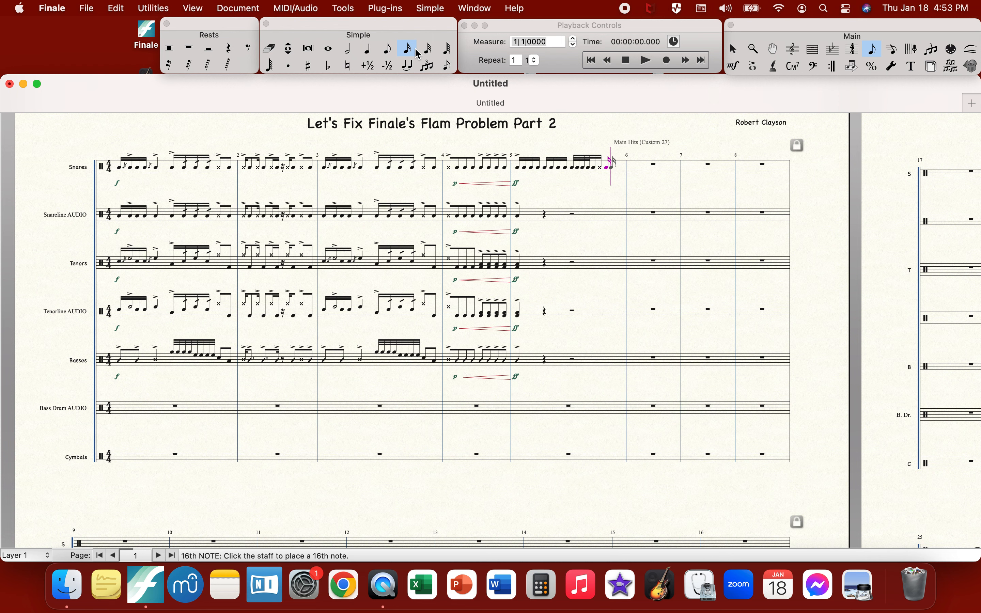
pyautogui.press('Down')
pyautogui.press('Return')
pyautogui.press('Up')
pyautogui.press('Return')
pyautogui.press('Return')
# - Add accents to the third notes of beats 1 and 2 and to the x-head notes in Snares measure 5
pyautogui.click(751, 50)
pyautogui.click(561, 214)
pyautogui.click(496, 328)
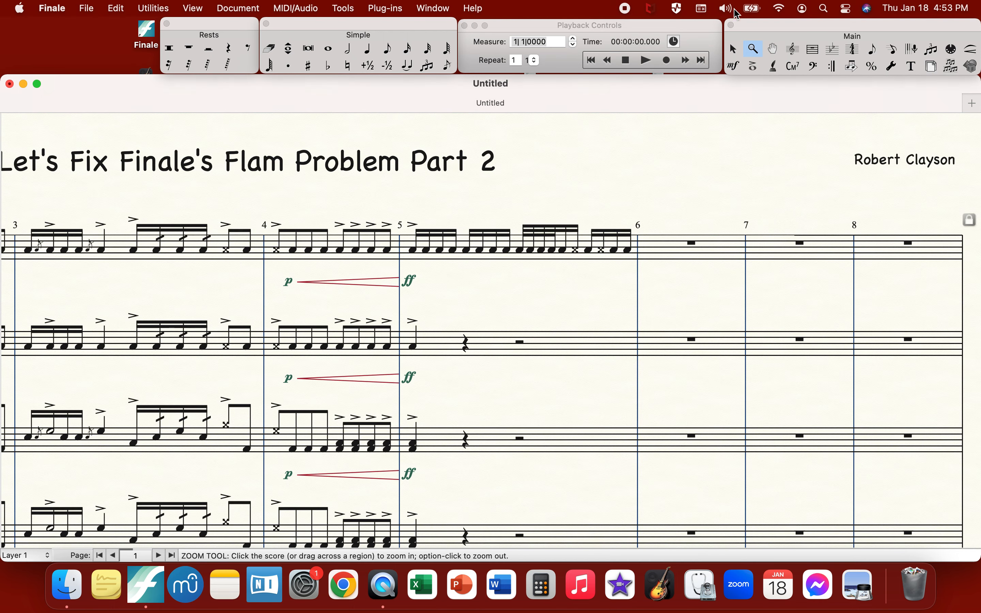
pyautogui.click(753, 66)
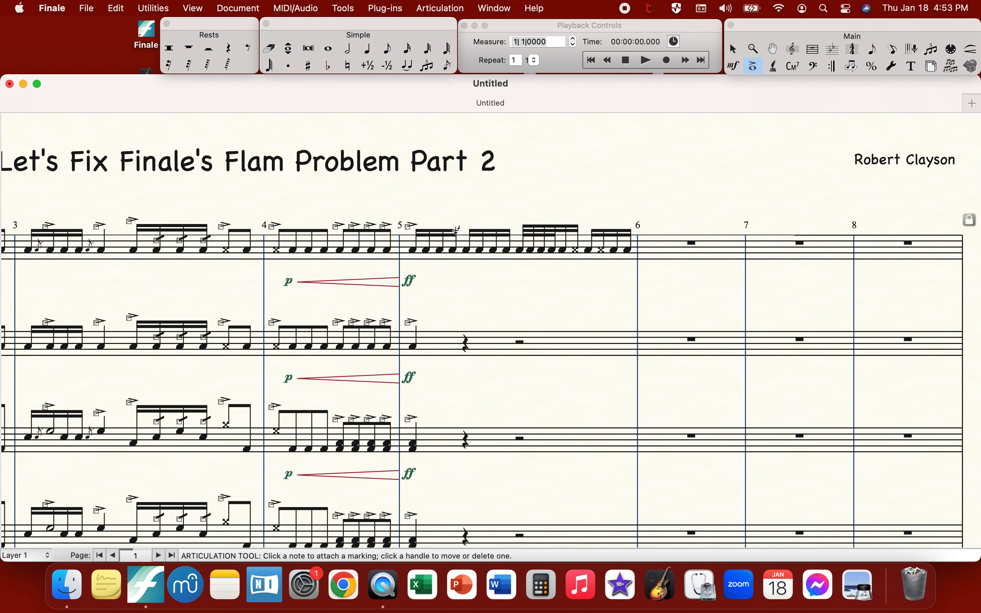
pyautogui.click(496, 229)
pyautogui.click(605, 228)
# - Insert a slashed grace note before the accented third note of beat 1 in Snares measure 5, assigned to Main Hits
pyautogui.click(368, 49)
pyautogui.click(387, 49)
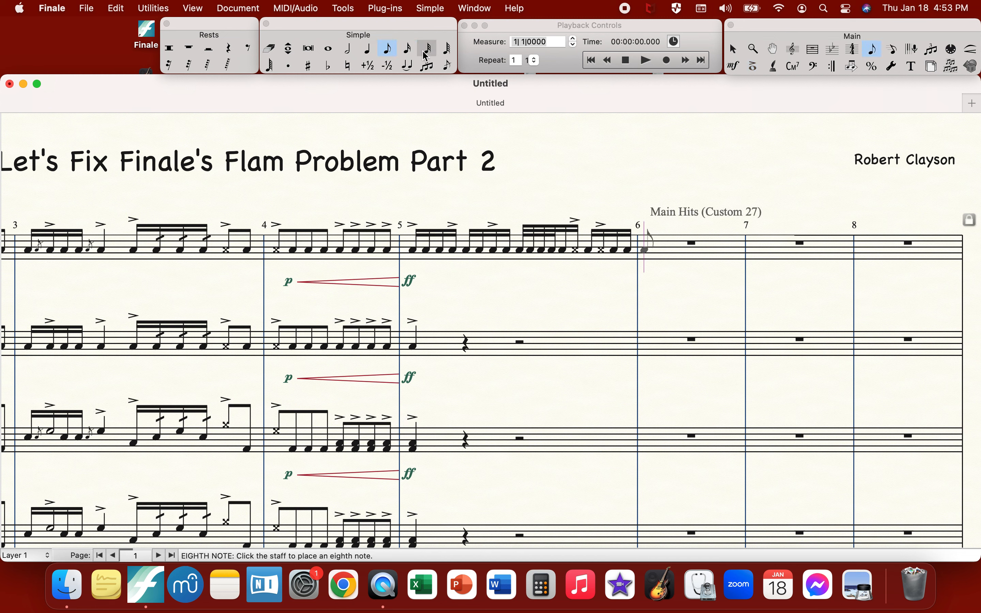
pyautogui.click(448, 65)
pyautogui.click(465, 245)
pyautogui.click(449, 250)
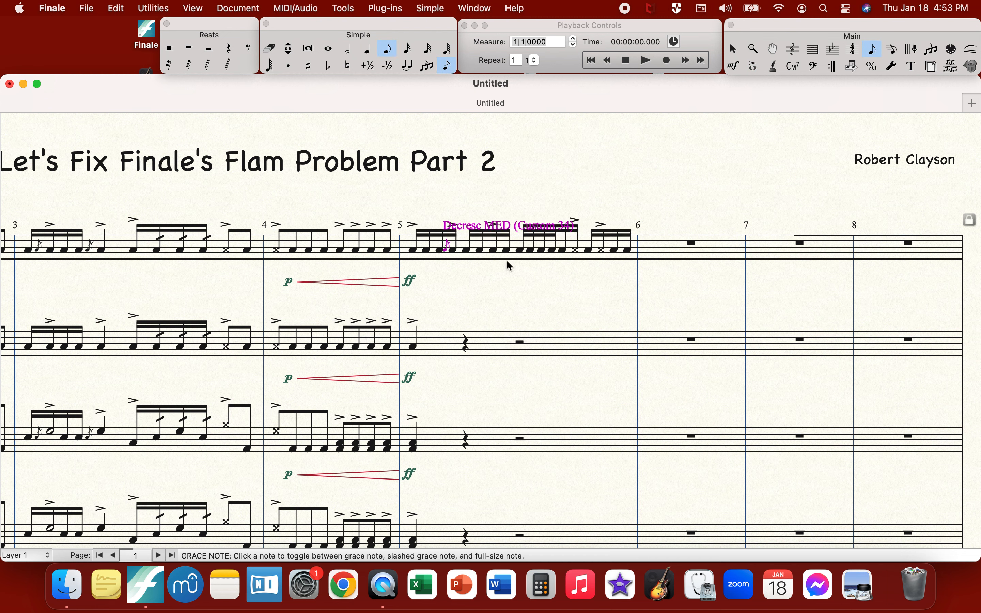
pyautogui.press('Up')
pyautogui.press('Up')
pyautogui.press('Up')
pyautogui.press('Up')
pyautogui.press('Up')
pyautogui.press('Up')
pyautogui.press('Up')
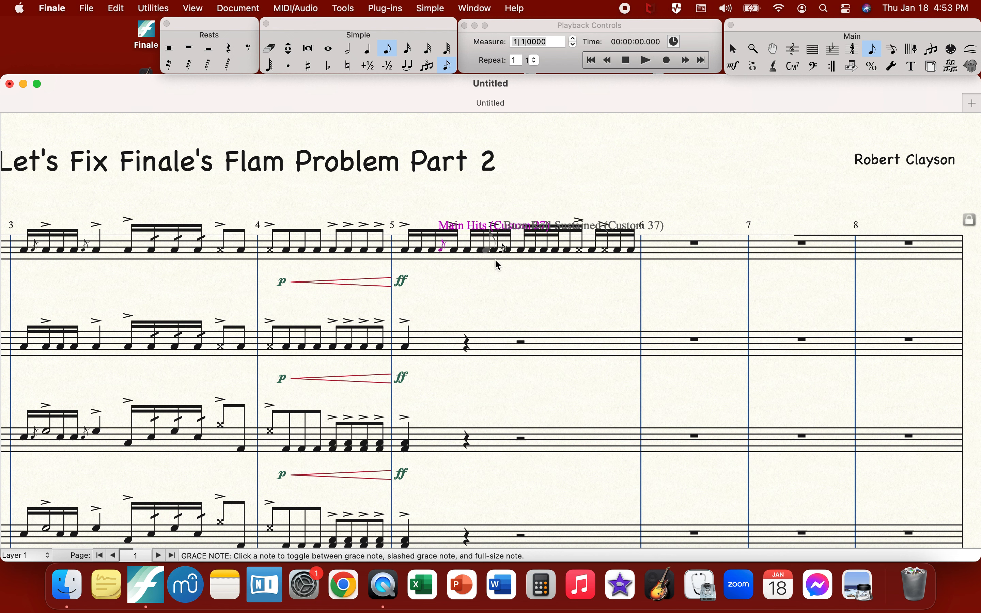
# - Insert a slashed Main Hits grace note before the accented third note of beat 2 in Snares measure 5
pyautogui.click(497, 247)
pyautogui.press('Up')
pyautogui.press('Up')
pyautogui.press('Down')
pyautogui.press('Down')
pyautogui.press('Down')
pyautogui.press('Down')
pyautogui.press('Down')
pyautogui.press('Down')
pyautogui.press('Down')
pyautogui.press('Down')
pyautogui.press('Down')
pyautogui.press('Down')
pyautogui.press('Down')
pyautogui.press('Down')
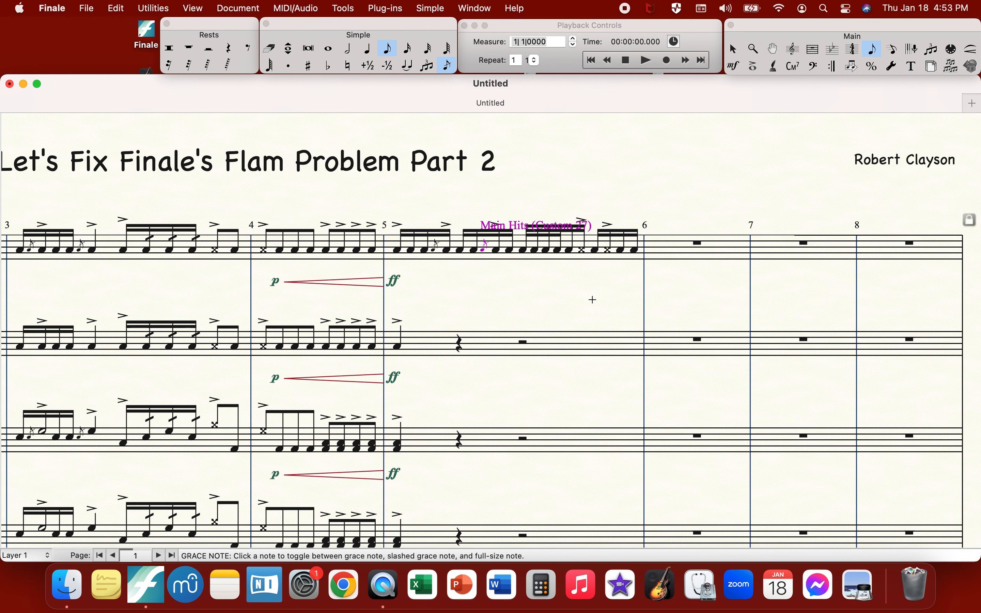
# - Enter a pattern of 32nd and 16th notes on Main Hits at the start of Snares measure 6
pyautogui.press('super+minus')
pyautogui.click(409, 51)
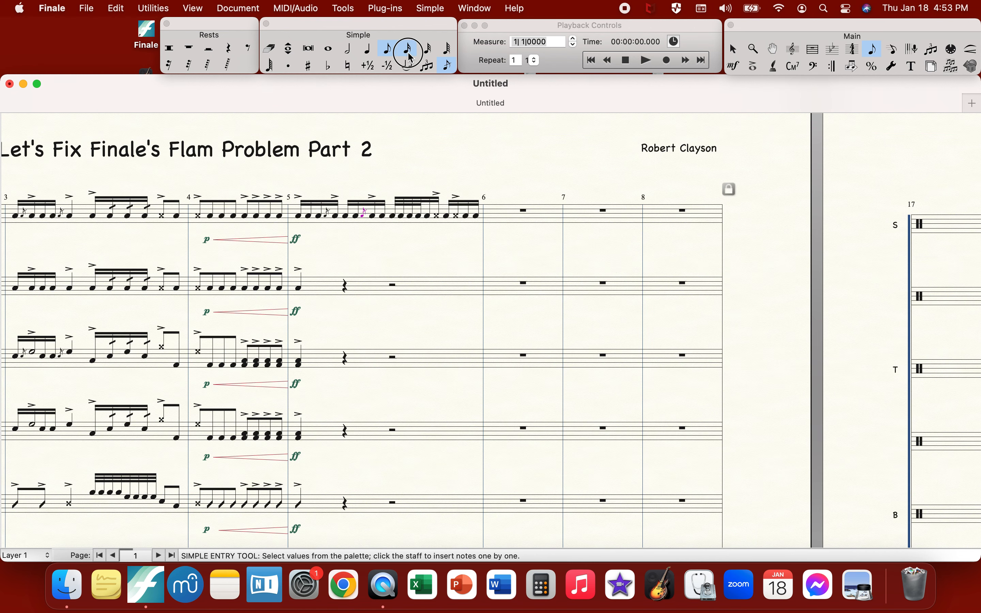
pyautogui.click(426, 55)
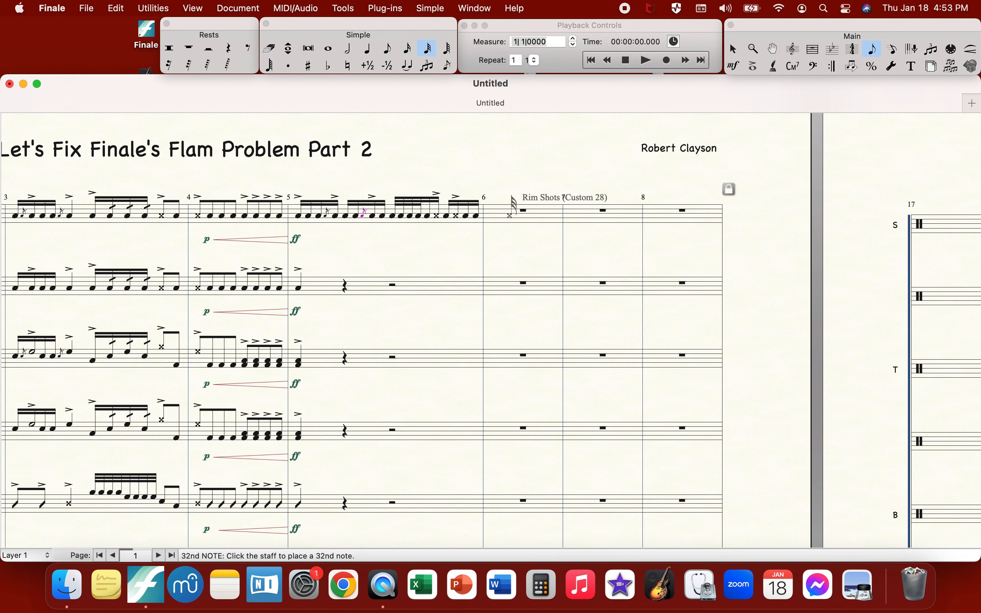
pyautogui.click(496, 214)
pyautogui.press('Return')
pyautogui.press('Return')
pyautogui.press('Return')
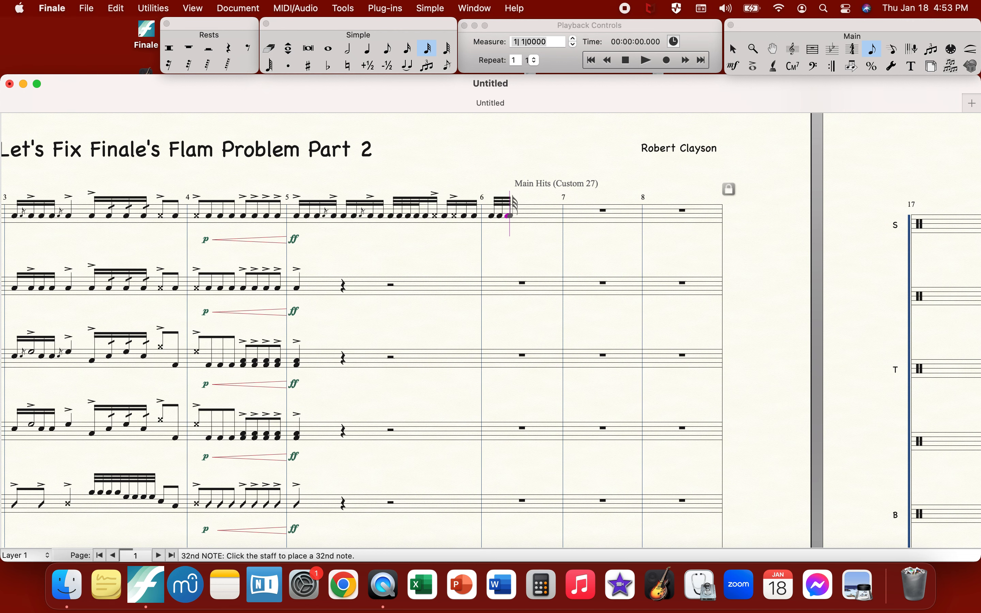
pyautogui.click(407, 50)
pyautogui.press('Return')
pyautogui.click(420, 53)
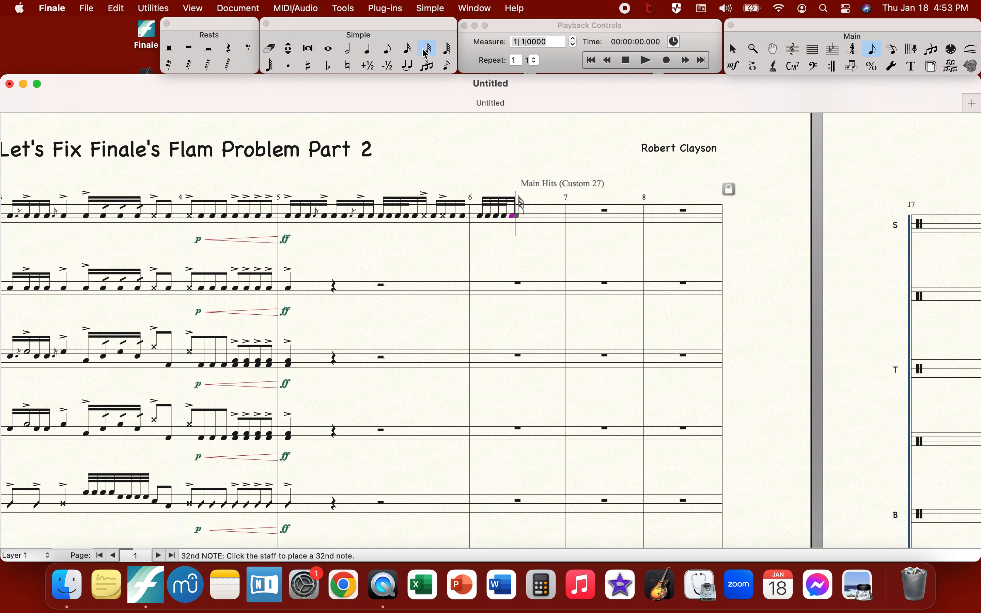
pyautogui.press('Return')
pyautogui.click(414, 54)
pyautogui.press('Return')
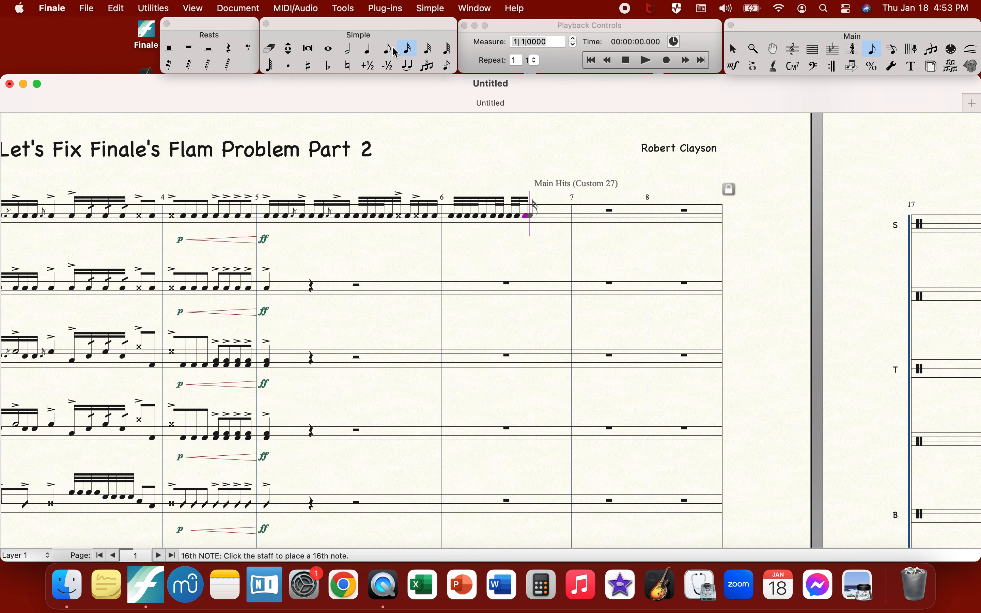
# - End the Snares measure 6 phrase with an eighth note on Rim Shots
pyautogui.press('Down')
pyautogui.click(388, 49)
pyautogui.press('Up')
pyautogui.press('Up')
pyautogui.press('Return')
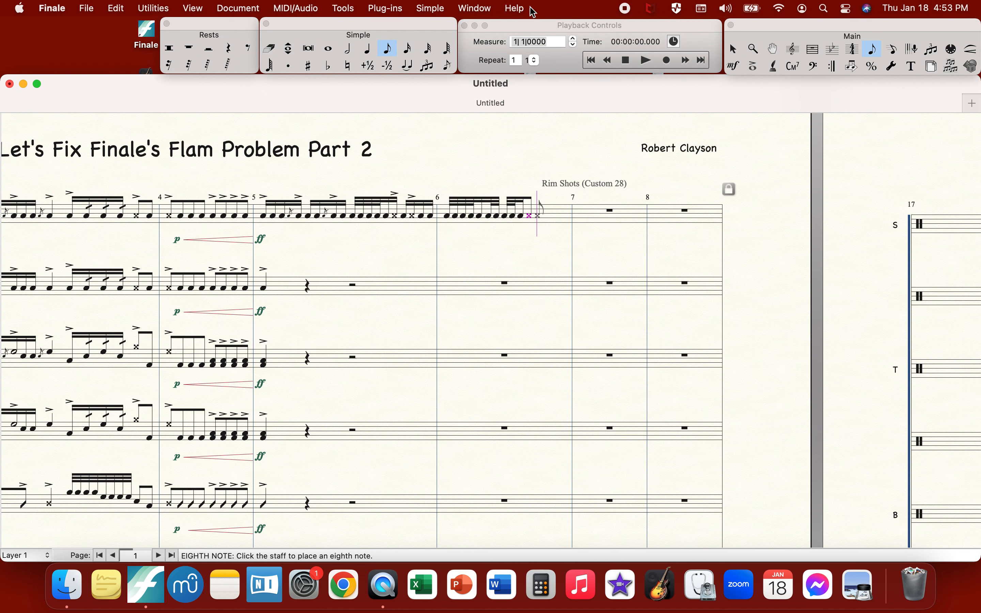
# - Add Snares dynamics: f in measure 5, then p, p and ff under the new measure 6 figure
pyautogui.click(734, 66)
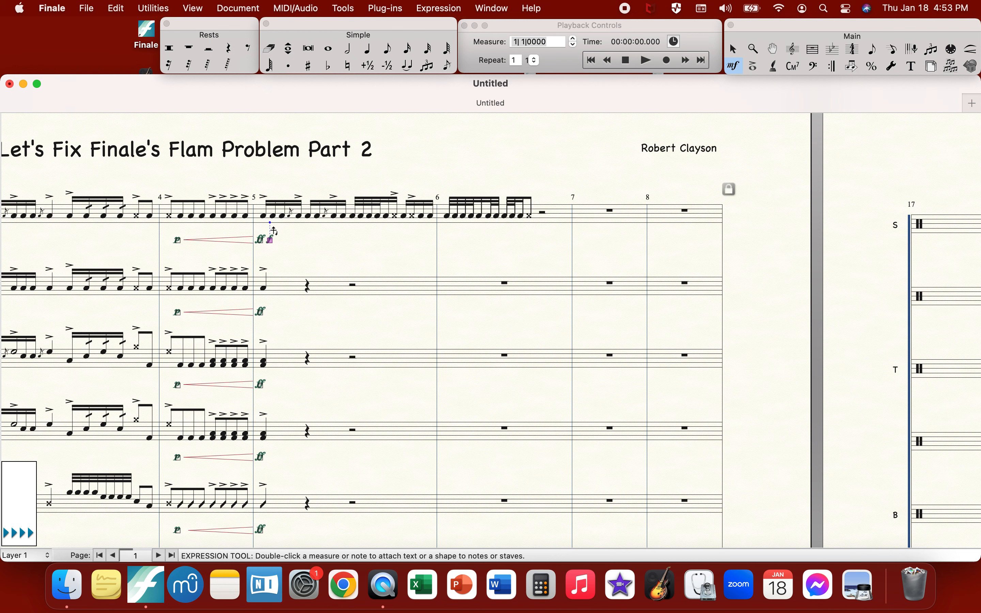
pyautogui.click(480, 229)
pyautogui.click(520, 230)
# - Draw a decrescendo hairpin leading into each p dynamic in Snares measure 6
pyautogui.click(972, 49)
pyautogui.click(15, 67)
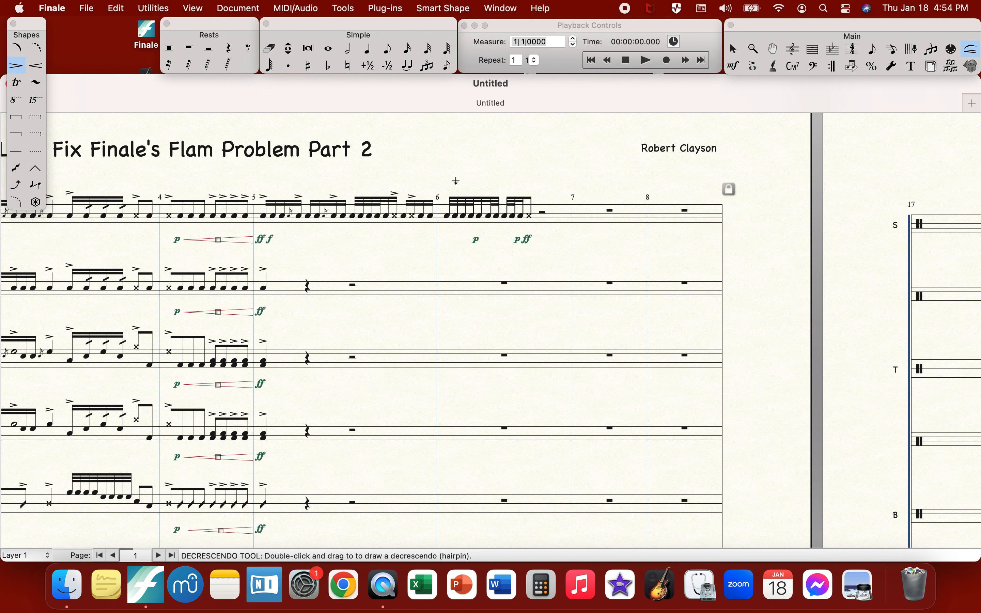
pyautogui.click(444, 238)
pyautogui.moveTo(444, 239); pyautogui.dragTo(470, 240)
pyautogui.press('Down')
pyautogui.press('Down')
pyautogui.click(486, 240)
pyautogui.moveTo(485, 240); pyautogui.dragTo(508, 240)
pyautogui.click(486, 242)
# - Accent the first and sixth notes of Snares measure 6 and enter the sticking R L R R L R L R R L R
pyautogui.click(753, 66)
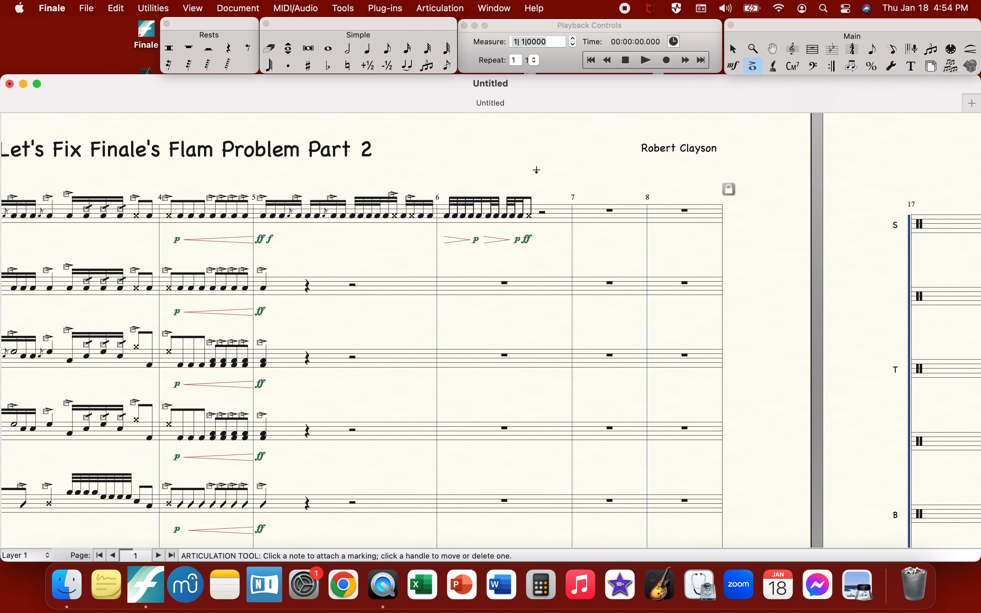
pyautogui.click(450, 197)
pyautogui.click(773, 66)
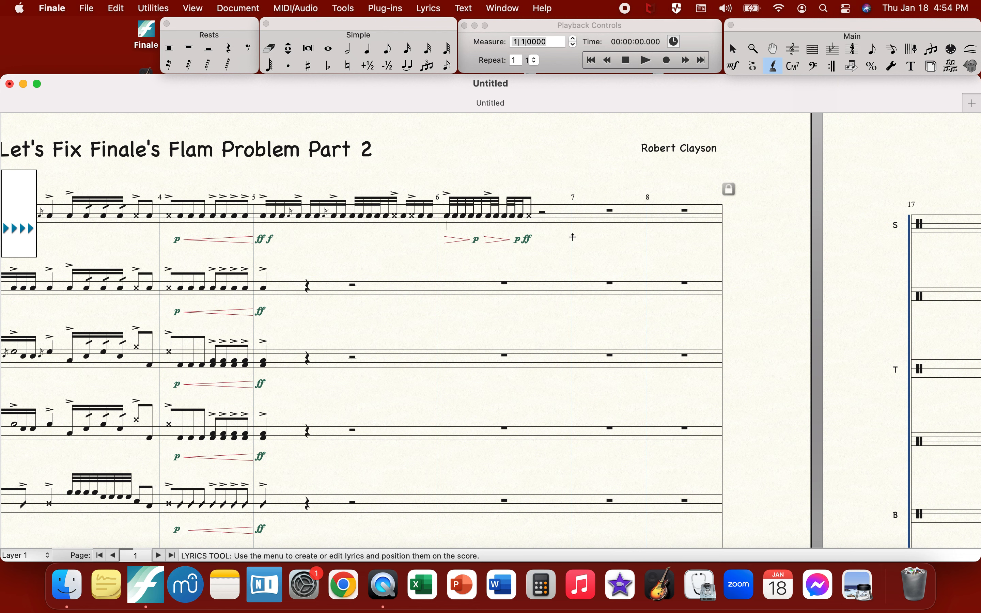
pyautogui.write('R R')
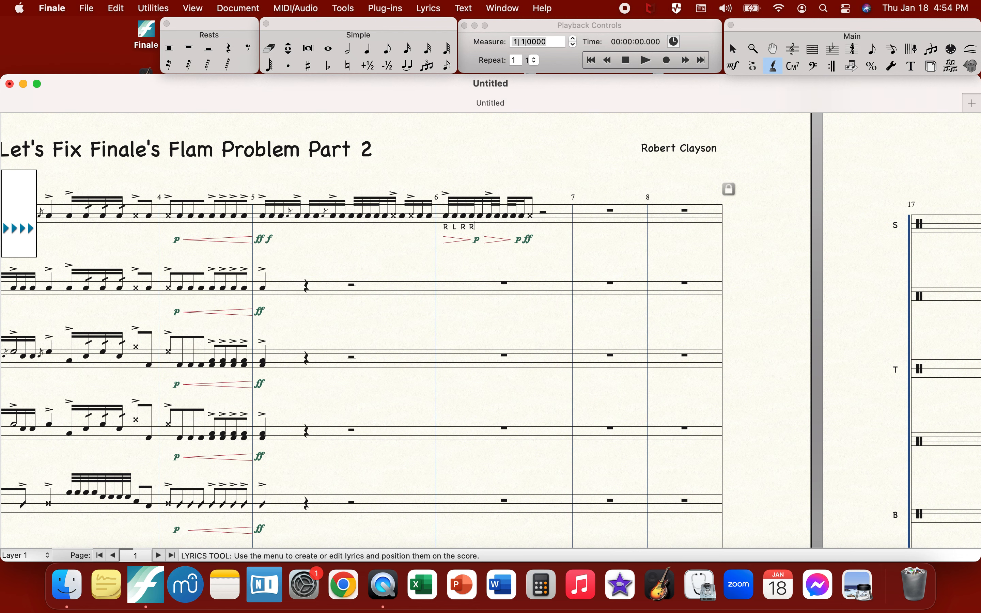
pyautogui.write(' L R L R R L R')
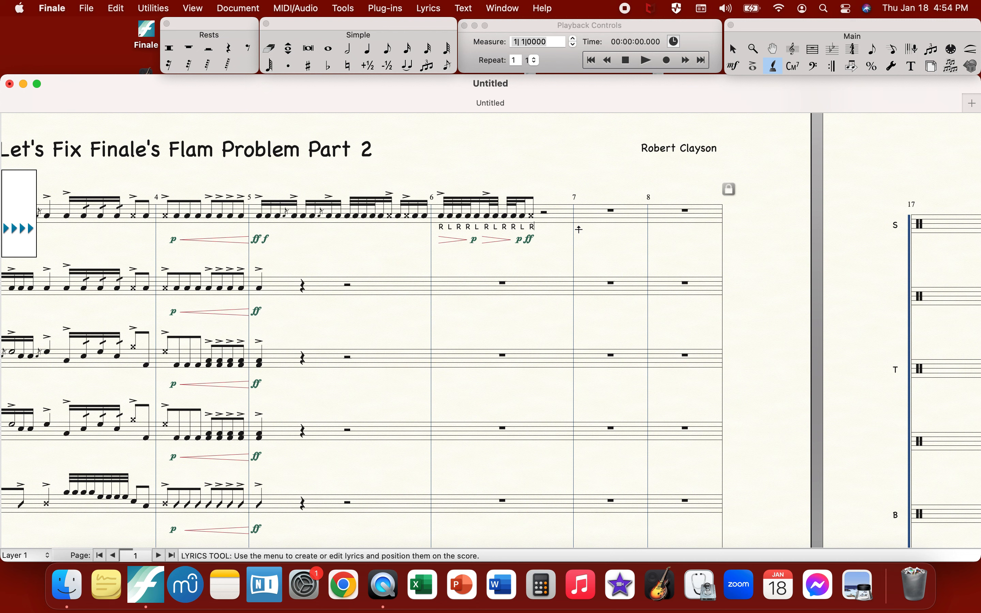
# - Accent the Rim Shots note that closes the sticking figure in Snares measure 6
pyautogui.click(753, 66)
pyautogui.moveTo(425, 184); pyautogui.dragTo(507, 200)
pyautogui.press('Delete')
pyautogui.click(442, 192)
pyautogui.click(486, 192)
pyautogui.click(530, 194)
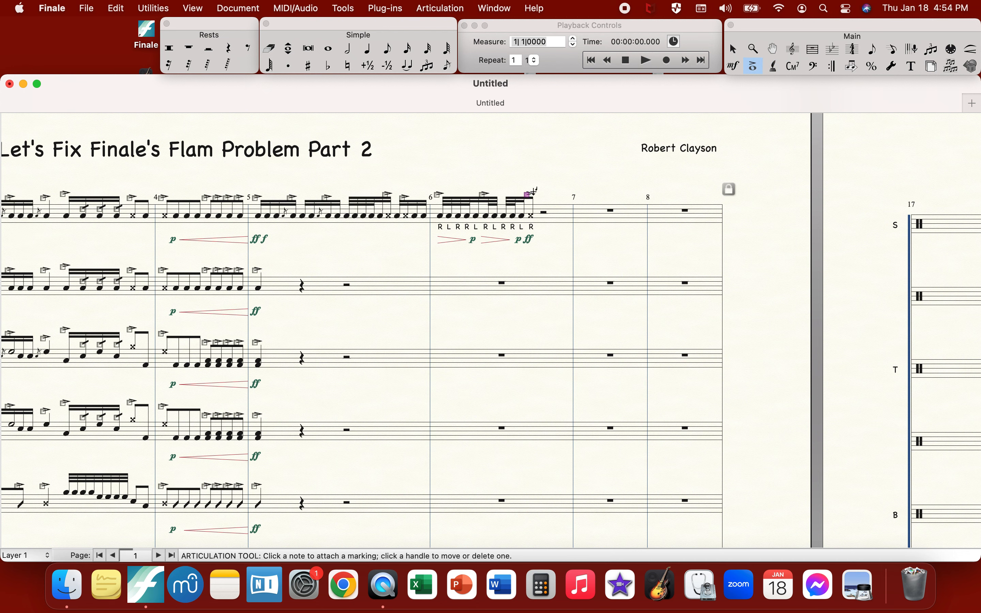
# - Fill the rest of Snares measure 6 with eight 16th notes on Main Hits
pyautogui.click(405, 56)
pyautogui.press('Down')
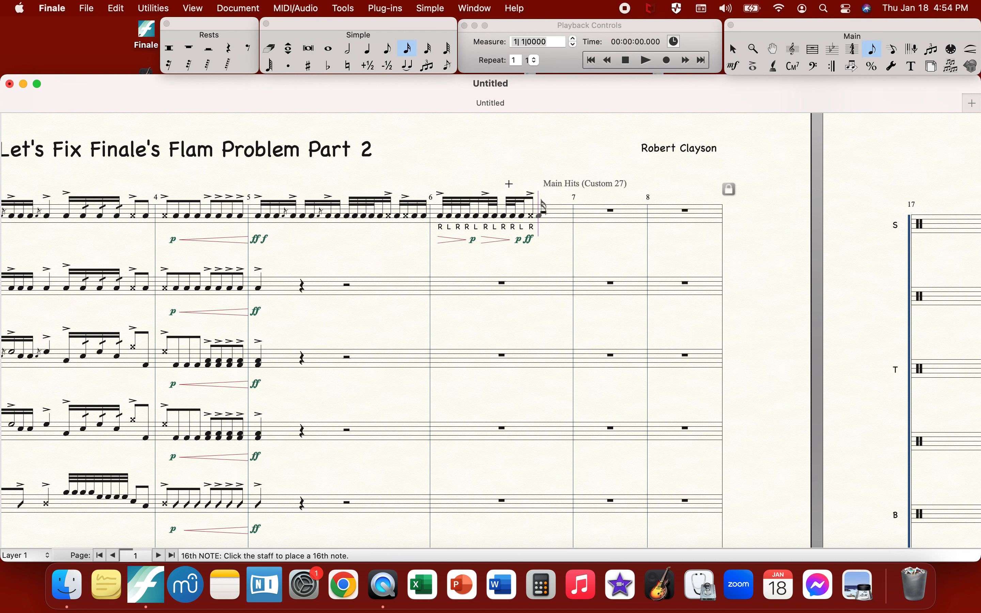
pyautogui.press('Return')
pyautogui.press('Return')
pyautogui.press('Return')
pyautogui.press('Return')
pyautogui.press('Return')
pyautogui.press('Return')
pyautogui.press('Return')
pyautogui.press('Return')
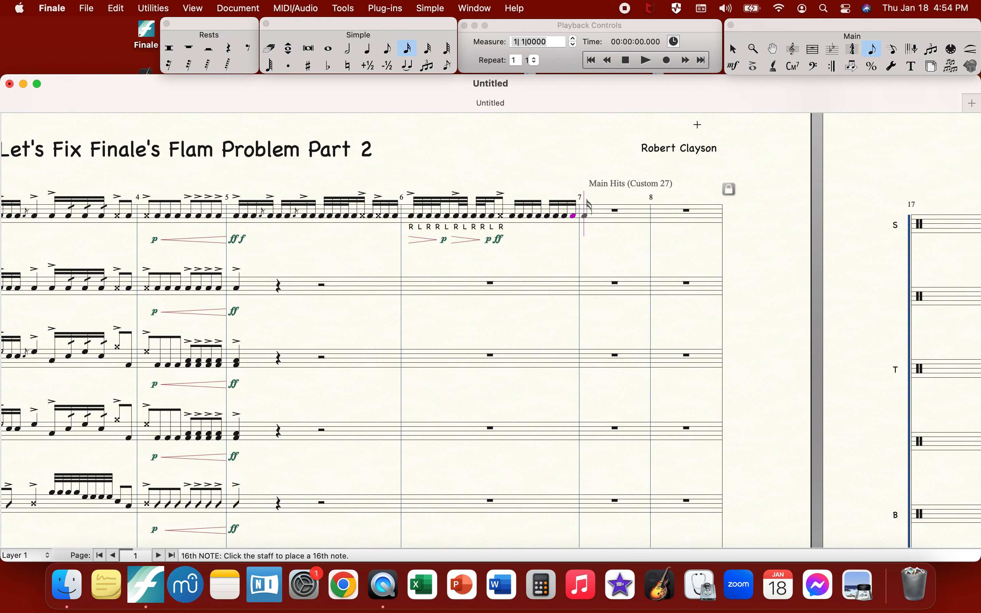
# - Add a p dynamic under the first of the eight closing 16ths in Snares measure 6, followed by a crescendo hairpin to the barline
pyautogui.click(734, 66)
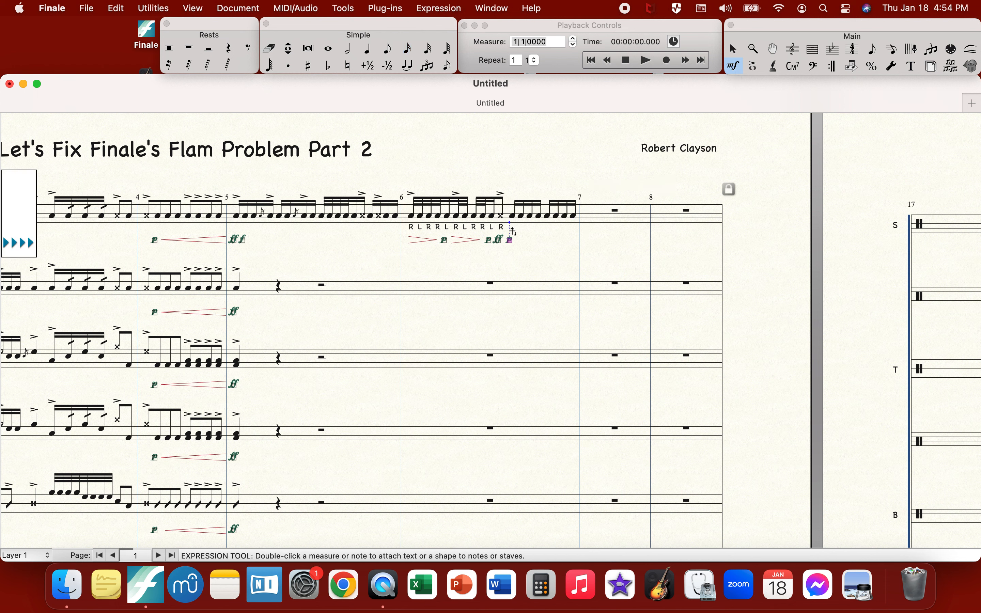
pyautogui.click(973, 49)
pyautogui.click(36, 66)
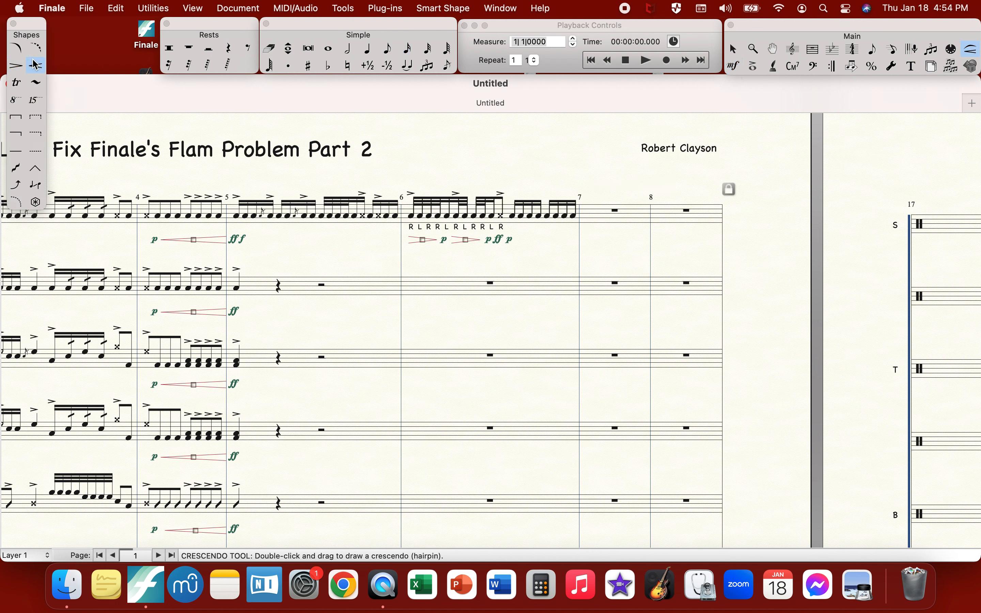
pyautogui.moveTo(520, 240); pyautogui.dragTo(580, 240)
# - Accent the last two 16th notes of Snares measure 6
pyautogui.click(754, 67)
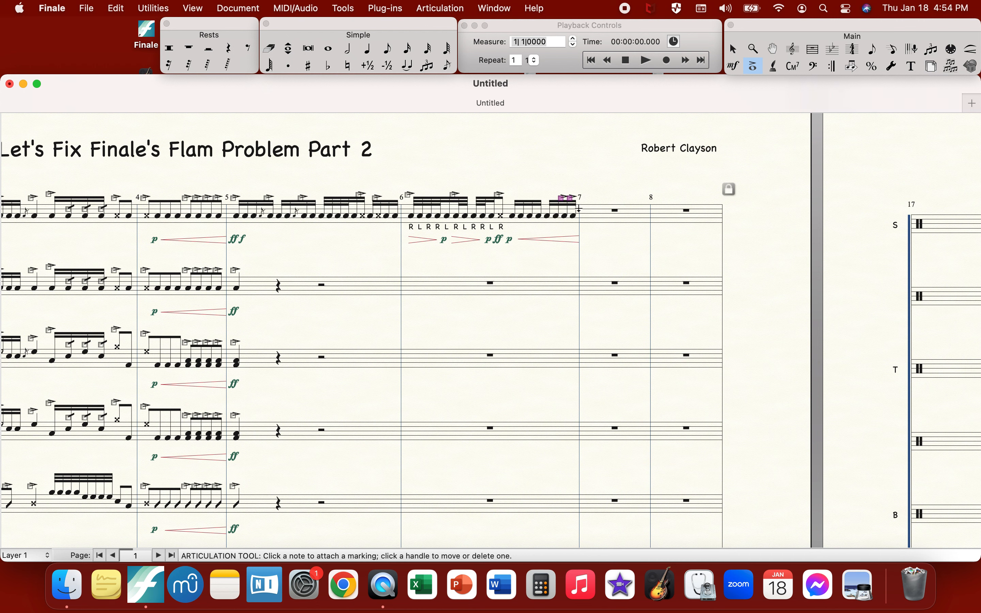
pyautogui.press('Delete')
pyautogui.moveTo(559, 215); pyautogui.dragTo(580, 216)
pyautogui.scroll(-2, 600, 187)
pyautogui.hscroll(-2, 599, 188)
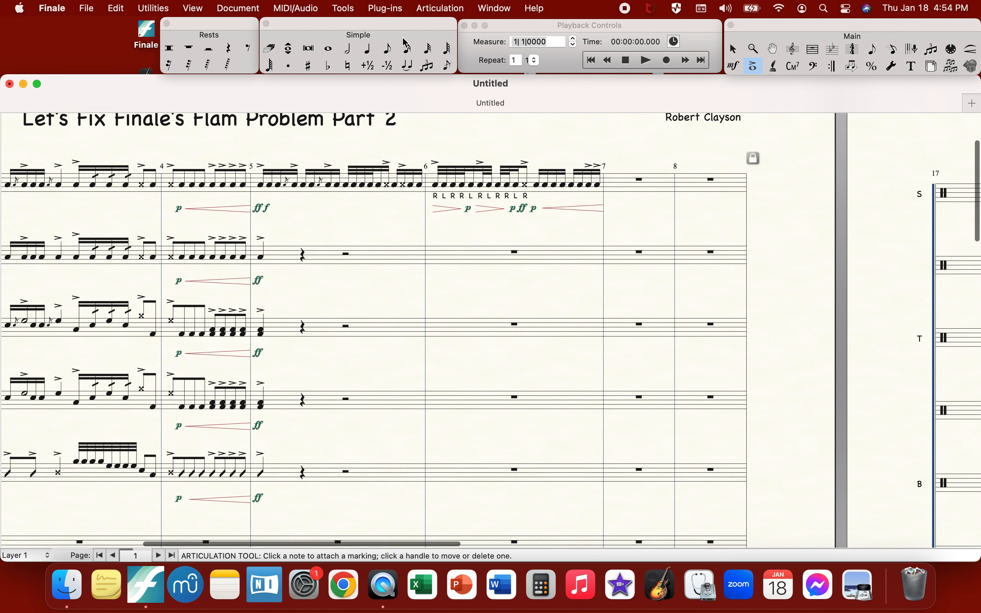
# - Begin Snares measure 7 with 16th notes, placing two Main Hits between Rim Shots and continuing on Main Hits
pyautogui.click(818, 55)
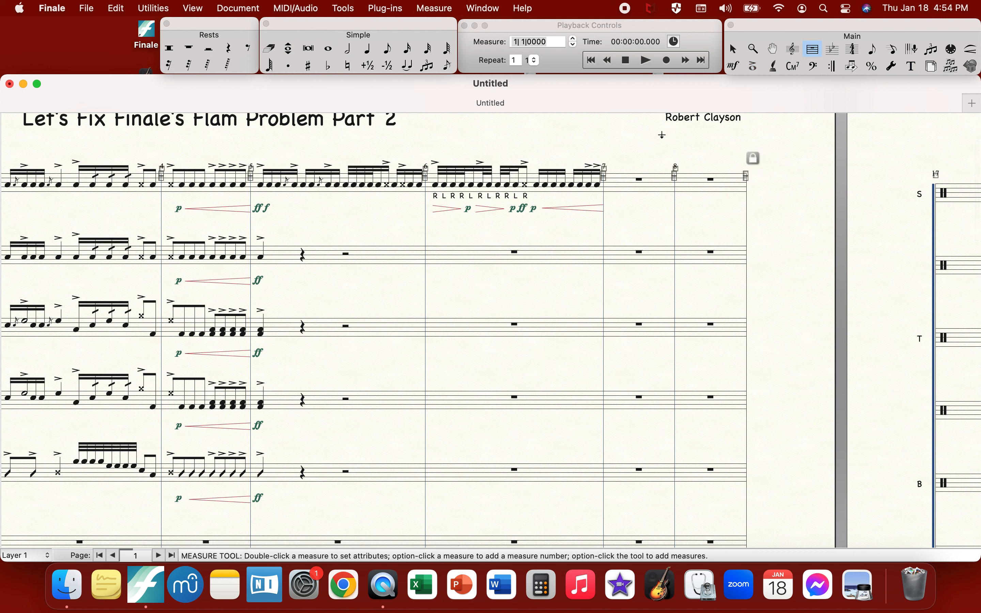
pyautogui.click(575, 191)
pyautogui.click(407, 48)
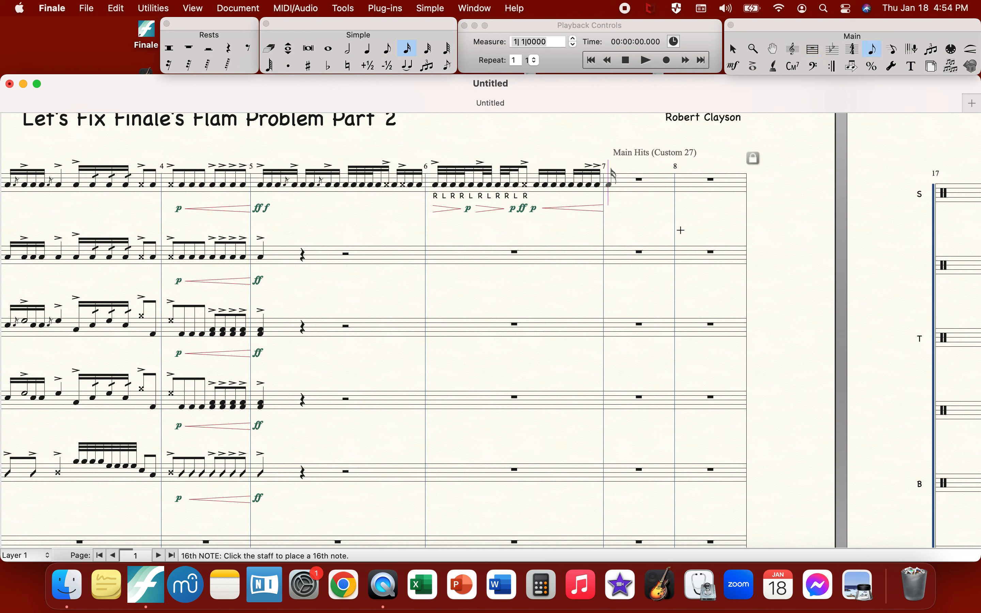
pyautogui.press('Down')
pyautogui.press('Up')
pyautogui.press('Up')
pyautogui.press('Return')
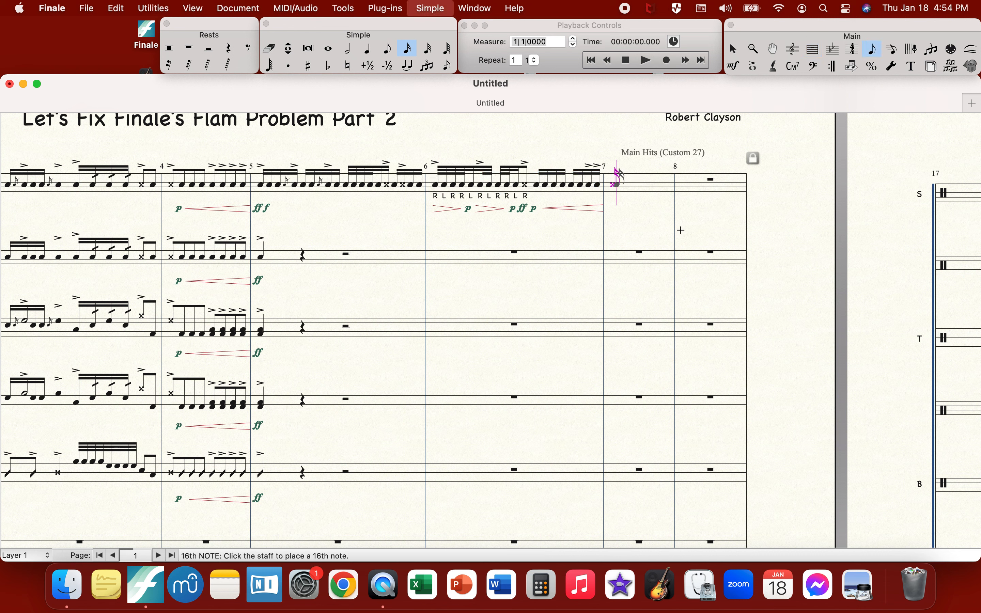
pyautogui.press('Return')
pyautogui.press('Return')
pyautogui.press('Return')
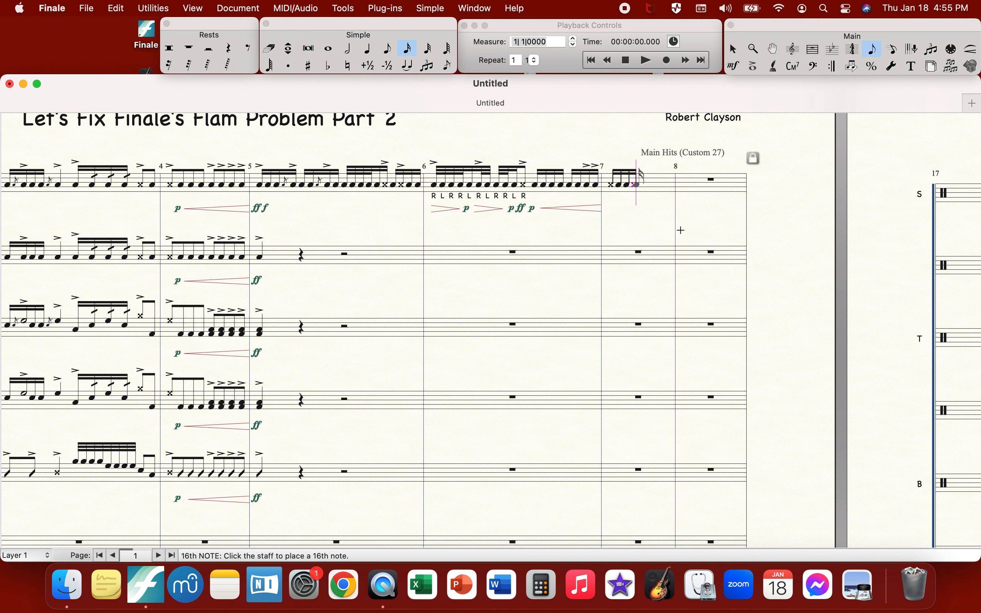
pyautogui.press('Return')
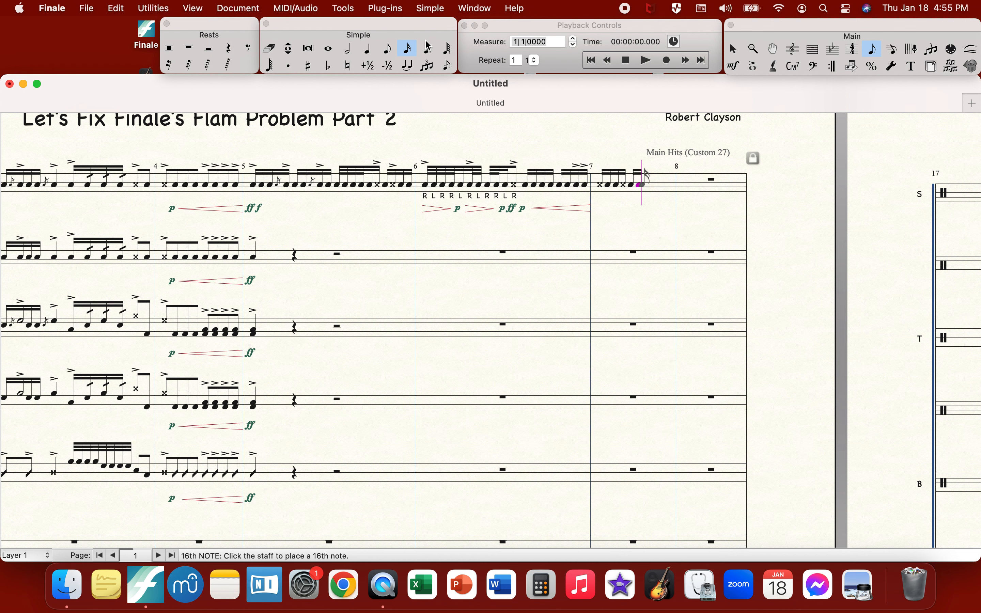
# - Continue Snares measure 7 through beat 3 with Main Hits 16ths that include two 16th-note triplets
pyautogui.click(429, 67)
pyautogui.press('Return')
pyautogui.click(429, 66)
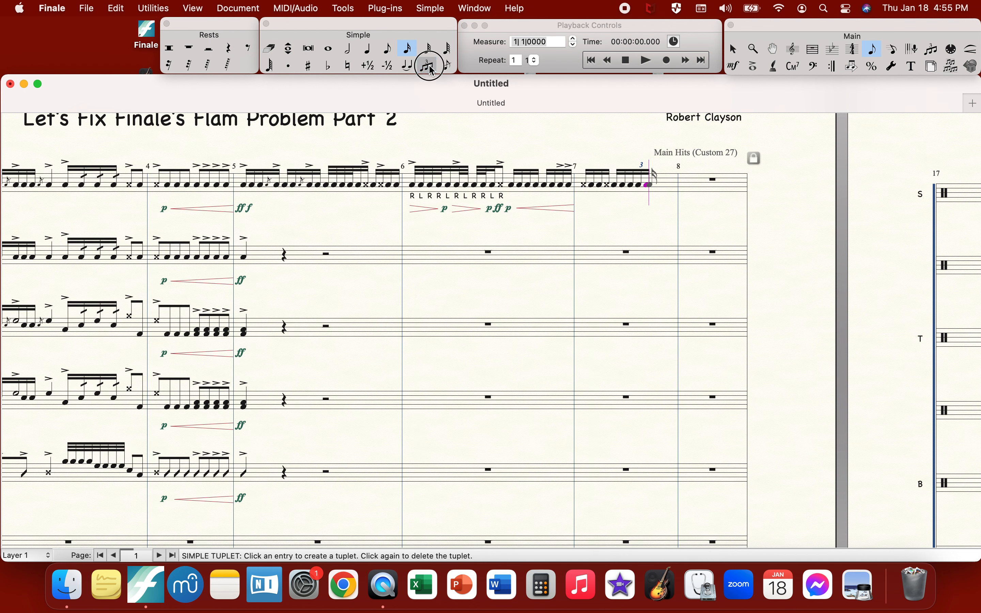
pyautogui.press('Return')
pyautogui.click(430, 66)
pyautogui.press('Return')
pyautogui.press('Return')
pyautogui.press('Return')
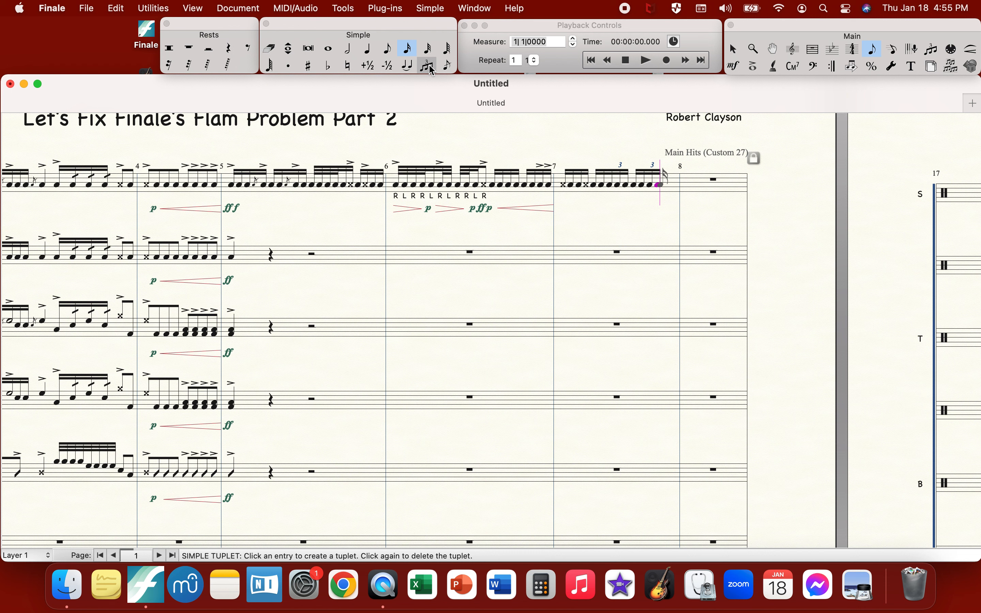
pyautogui.press('Return')
# - Complete Snares measure 7 with an eighth note on Rim Shots and an eighth note on Main Hits
pyautogui.click(396, 59)
pyautogui.press('Up')
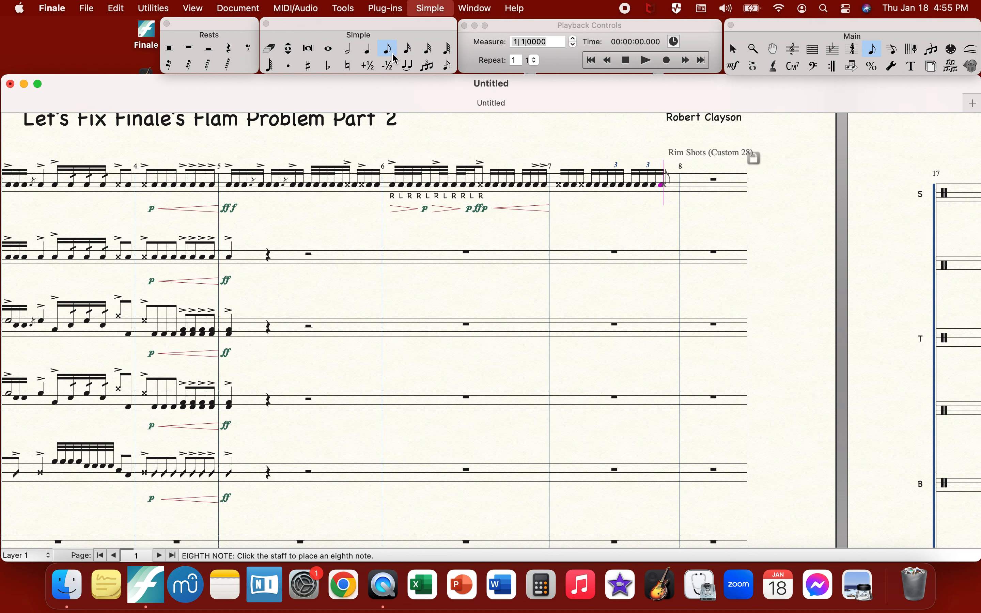
pyautogui.press('Return')
pyautogui.press('Down')
pyautogui.press('Down')
pyautogui.press('Return')
# - Try to break the beams at the single 16th notes before and after the second triplet in Snares measure 7
pyautogui.press('Left')
pyautogui.press('Left')
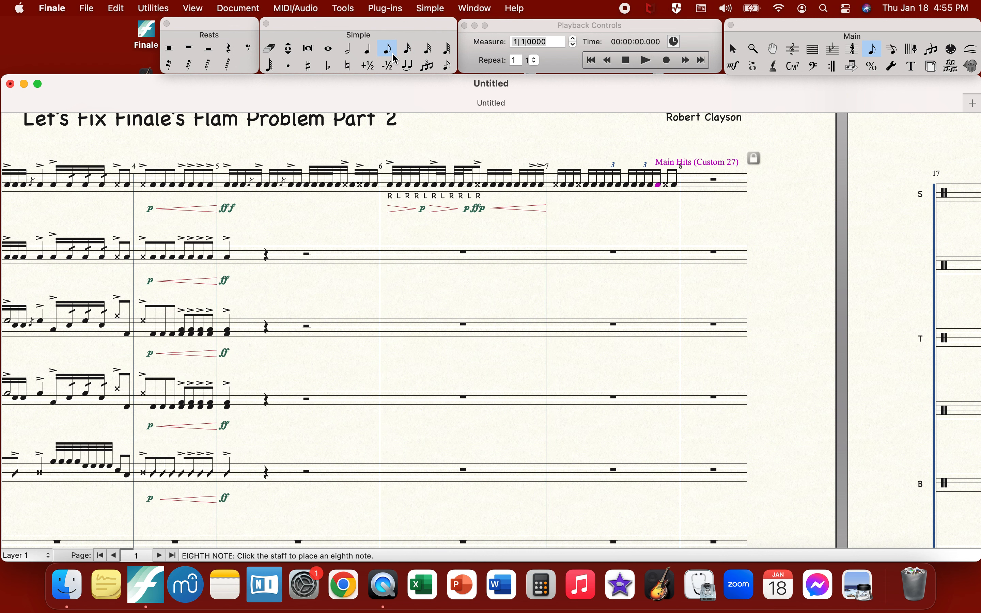
pyautogui.press('/')
pyautogui.press('Left')
pyautogui.press('Left')
pyautogui.press('Left')
pyautogui.press('/')
pyautogui.press('Right')
pyautogui.press('Left')
pyautogui.press('Left')
pyautogui.press('Left')
pyautogui.press('Left')
pyautogui.press('Right')
pyautogui.press('Right')
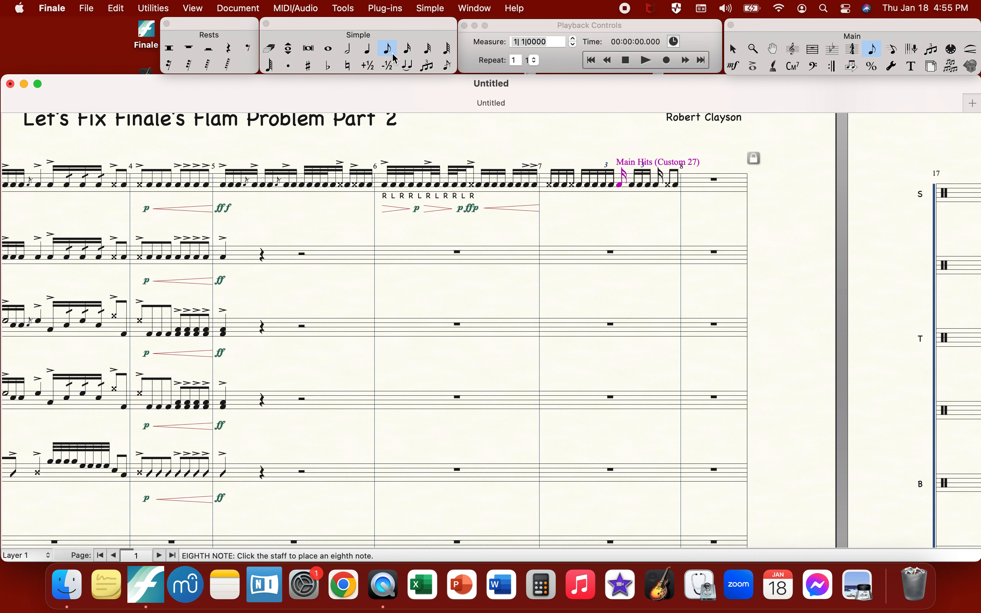
# - Rejoin the beams of the separated 16th notes on either side of the second triplet in Snares measure 7
pyautogui.press('/')
pyautogui.press('Right')
pyautogui.press('Right')
pyautogui.press('Right')
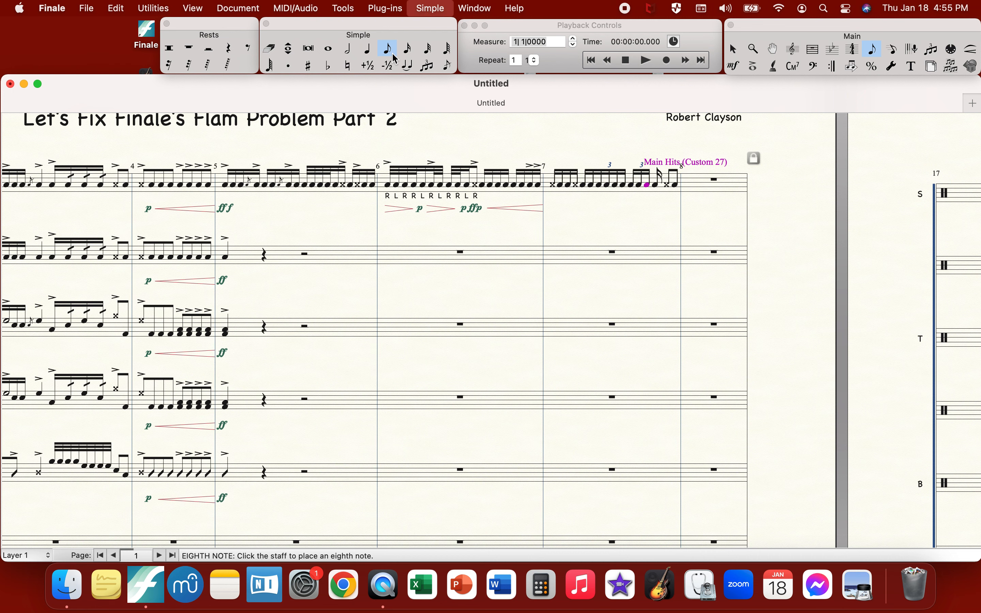
pyautogui.press('Right')
pyautogui.press('/')
# - In Snares measure 7, break the beam before the first triplet and separate the single 16ths on either side of the second triplet
pyautogui.press('Left')
pyautogui.press('Left')
pyautogui.press('Left')
pyautogui.press('Left')
pyautogui.press('Left')
pyautogui.press('Left')
pyautogui.press('/')
pyautogui.press('Right')
pyautogui.press('Right')
pyautogui.press('g')
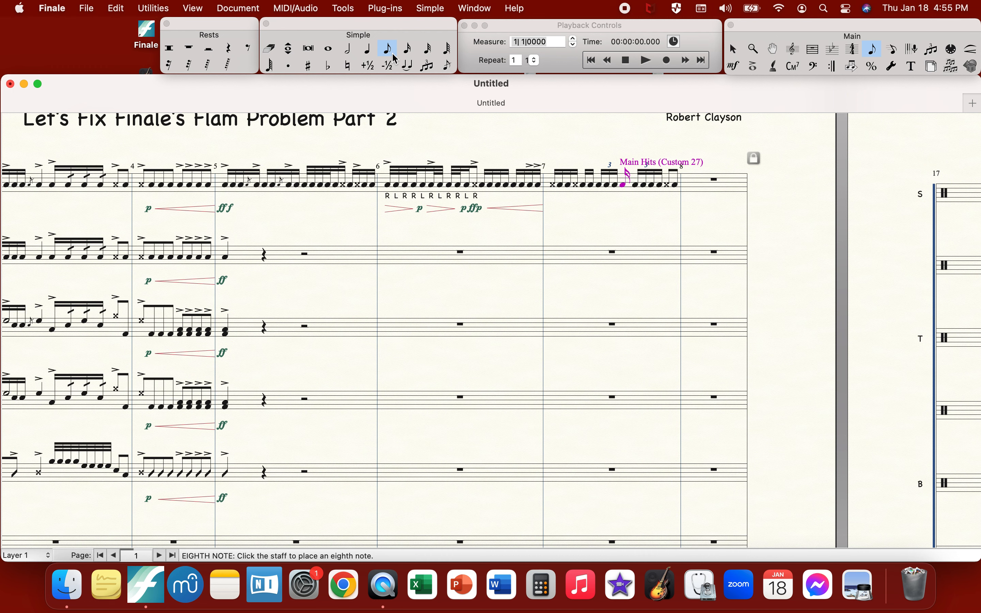
pyautogui.press('Right')
pyautogui.press('Right')
pyautogui.press('g')
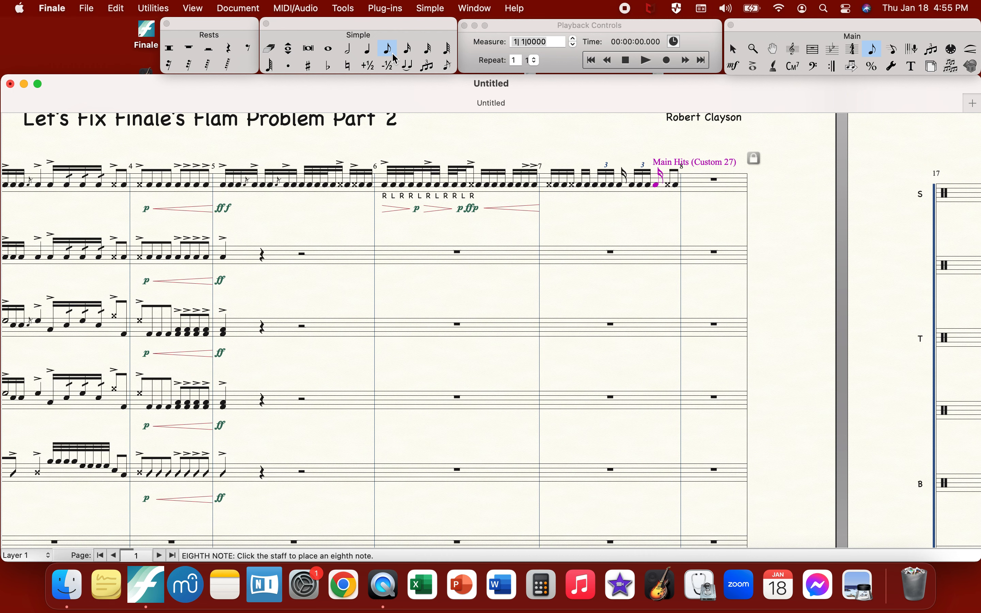
# - Accent the Rim Shots notes and the first note of each triplet in Snares measure 7
pyautogui.click(754, 66)
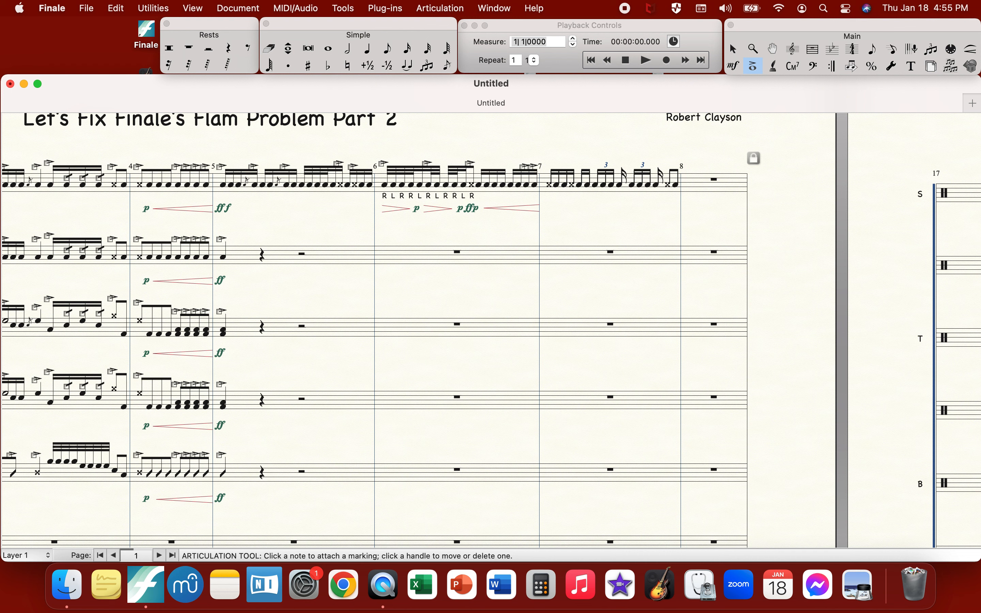
pyautogui.click(574, 164)
pyautogui.click(598, 166)
pyautogui.click(667, 168)
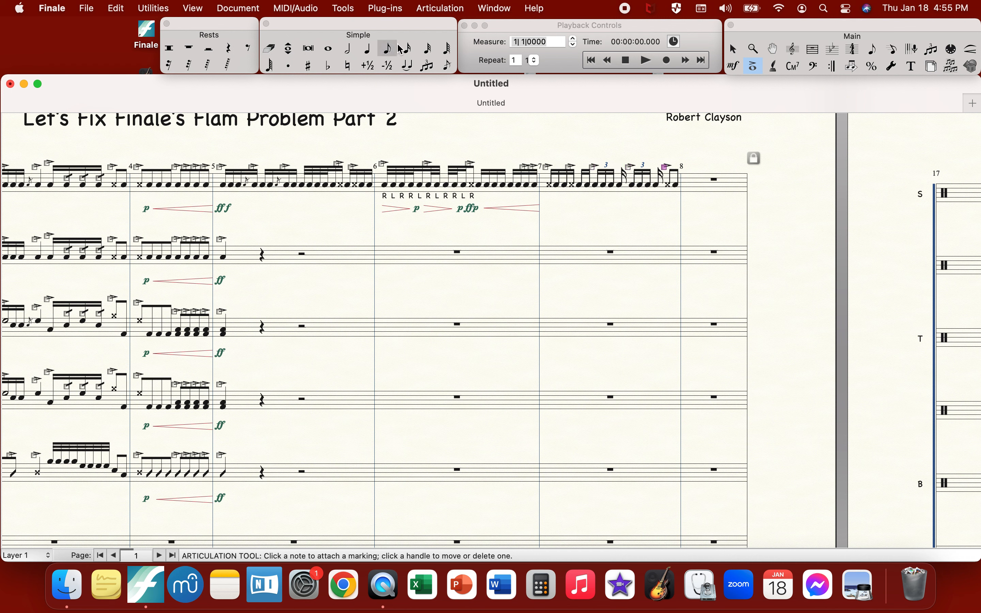
pyautogui.click(388, 49)
# - Copy measure 4 of the five staves from Snares down to the bass drum notation and paste it into measure 8
pyautogui.click(813, 49)
pyautogui.click(175, 189)
pyautogui.scroll(-1, 178, 174)
pyautogui.scroll(1, 204, 471)
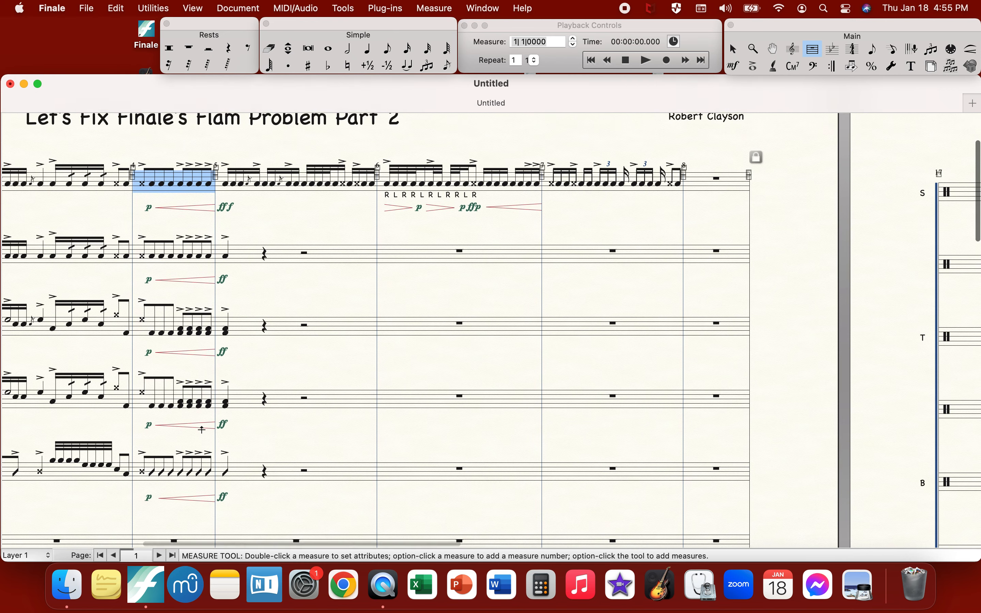
pyautogui.keyDown('shift'); pyautogui.click(200, 470); pyautogui.keyUp('shift')
pyautogui.press('super+c')
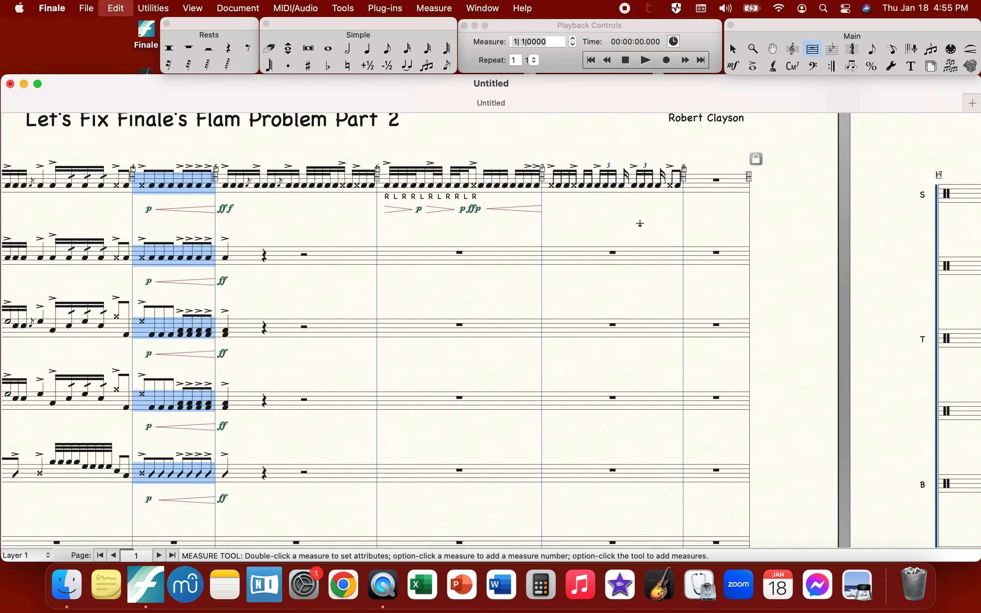
pyautogui.click(697, 176)
pyautogui.press('super+v')
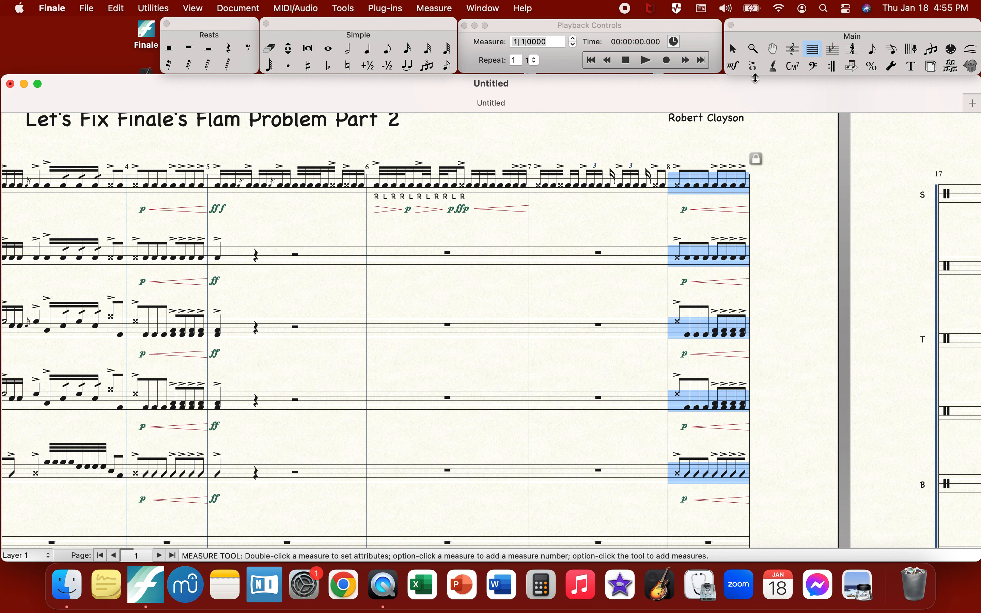
# - Add an f dynamic at the start of Snares measure 7
pyautogui.click(734, 66)
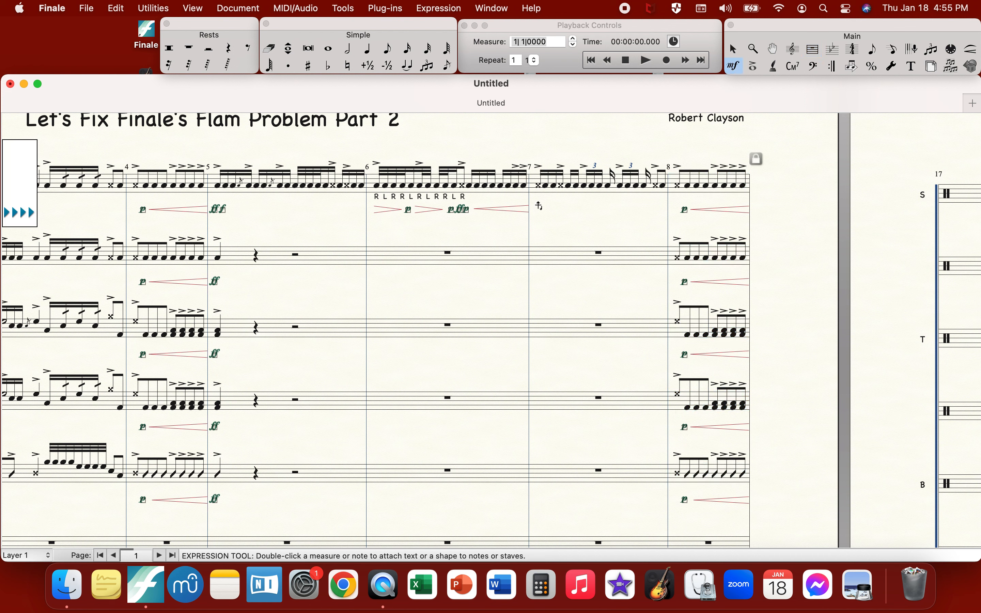
pyautogui.click(539, 206)
# - Copy Snares measures 5 through 7 into the same measures of the paired staff directly below
pyautogui.click(813, 50)
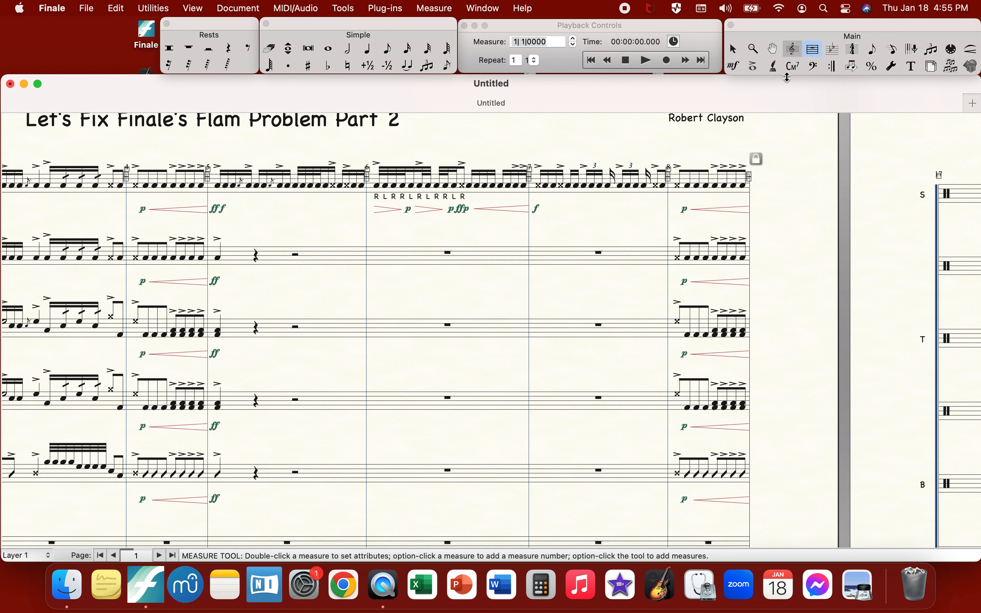
pyautogui.click(638, 182)
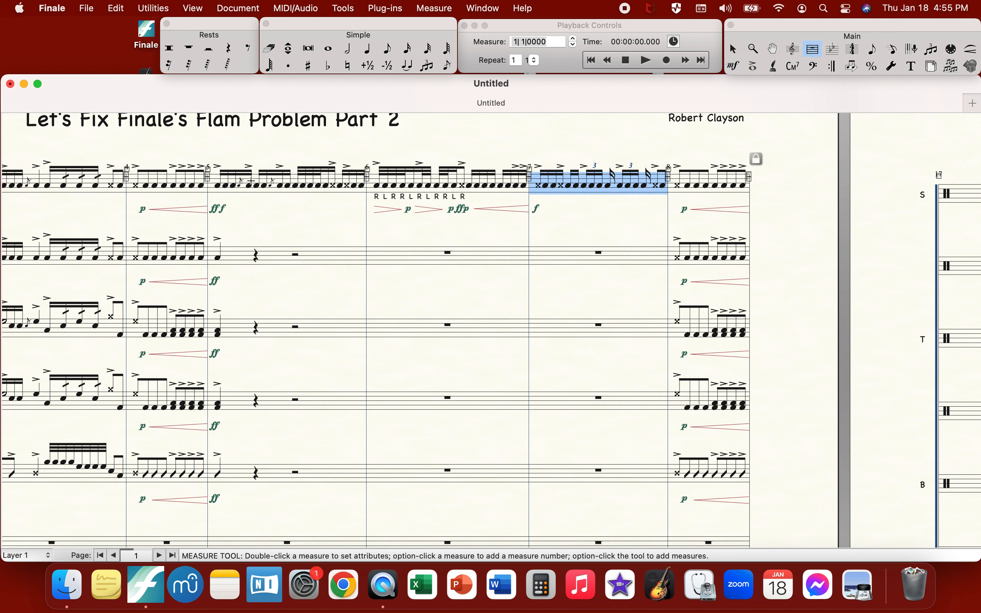
pyautogui.keyDown('shift'); pyautogui.click(251, 180); pyautogui.keyUp('shift')
pyautogui.click(259, 287)
pyautogui.press('super+v')
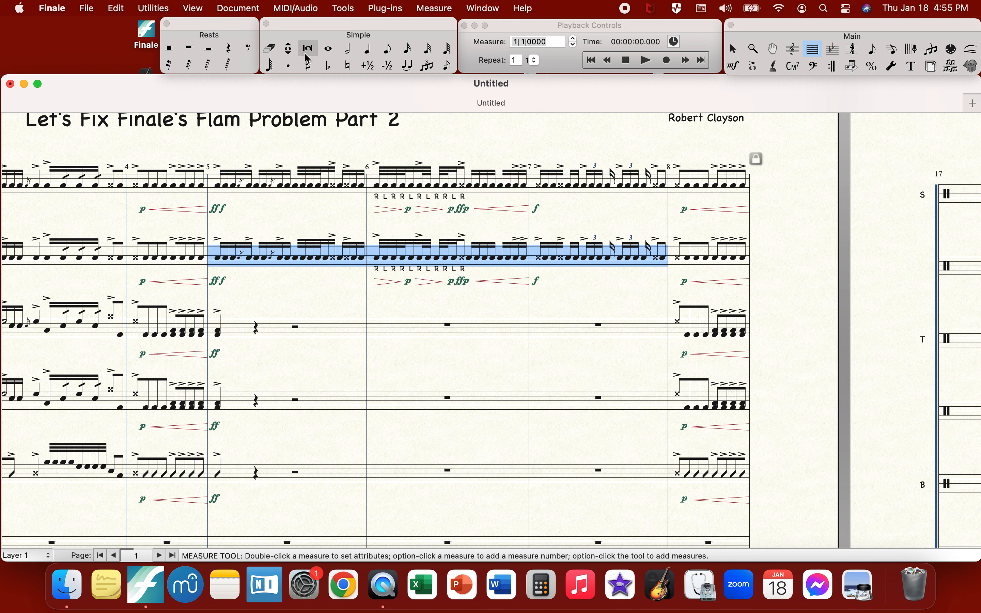
# - Erase the two flam grace notes in measure 5 of the paired Snares staff directly below the top staff
pyautogui.click(269, 48)
pyautogui.click(241, 259)
pyautogui.click(271, 257)
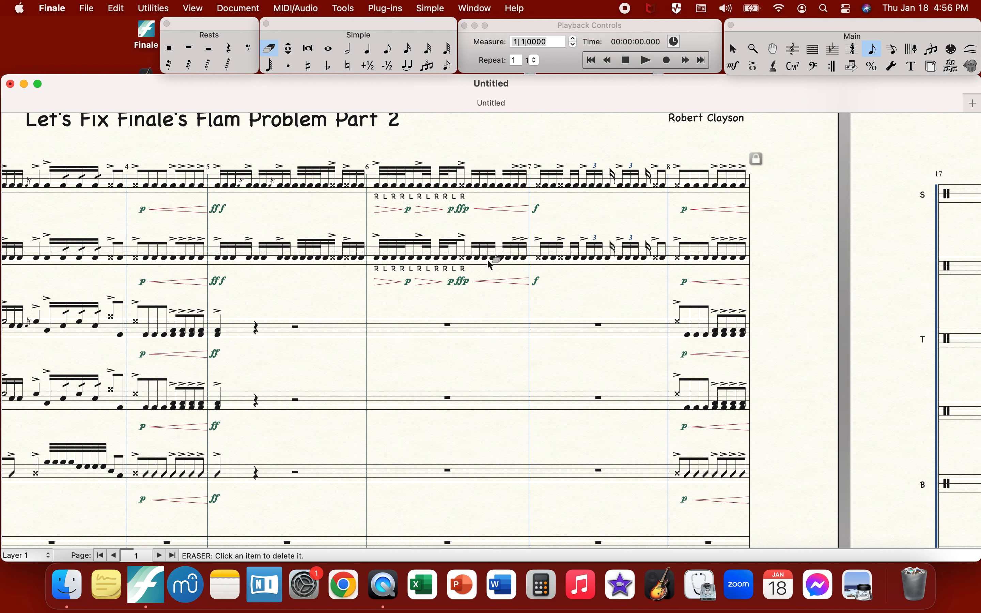
# - Delete all accents from measures 5 through 8 of the paired Snares staff
pyautogui.click(753, 68)
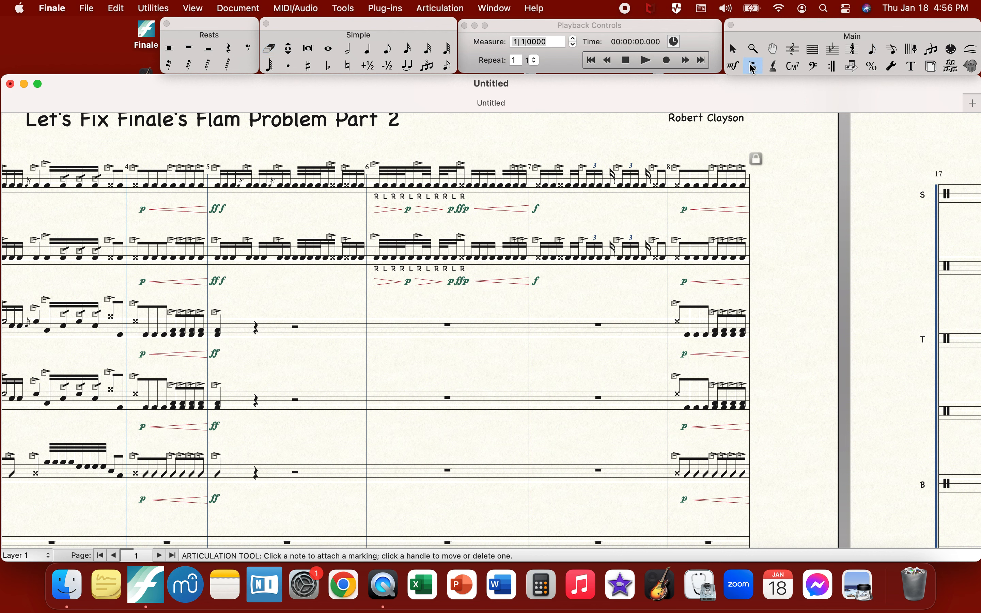
pyautogui.moveTo(213, 235); pyautogui.dragTo(751, 248)
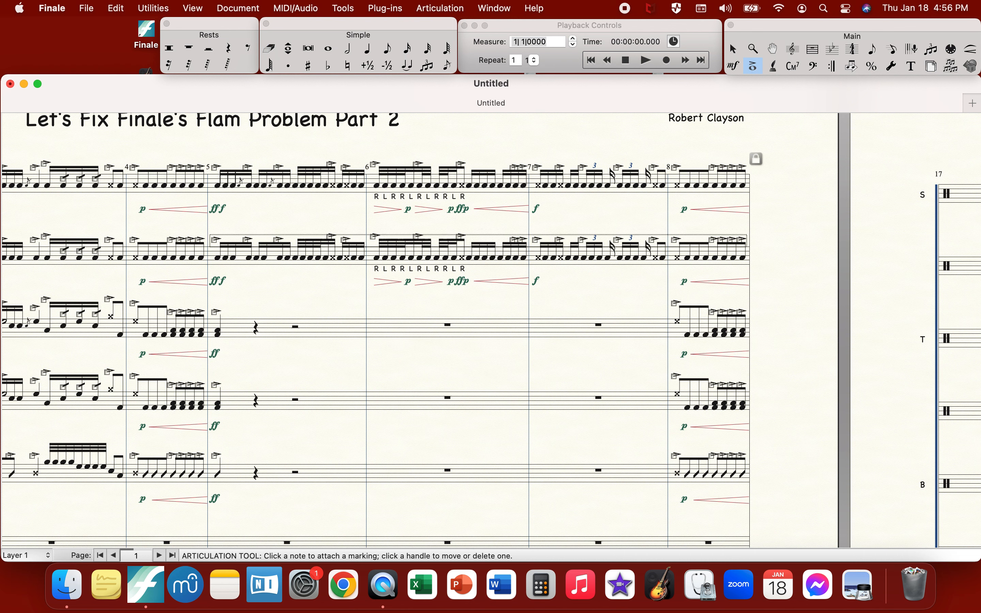
pyautogui.press('Delete')
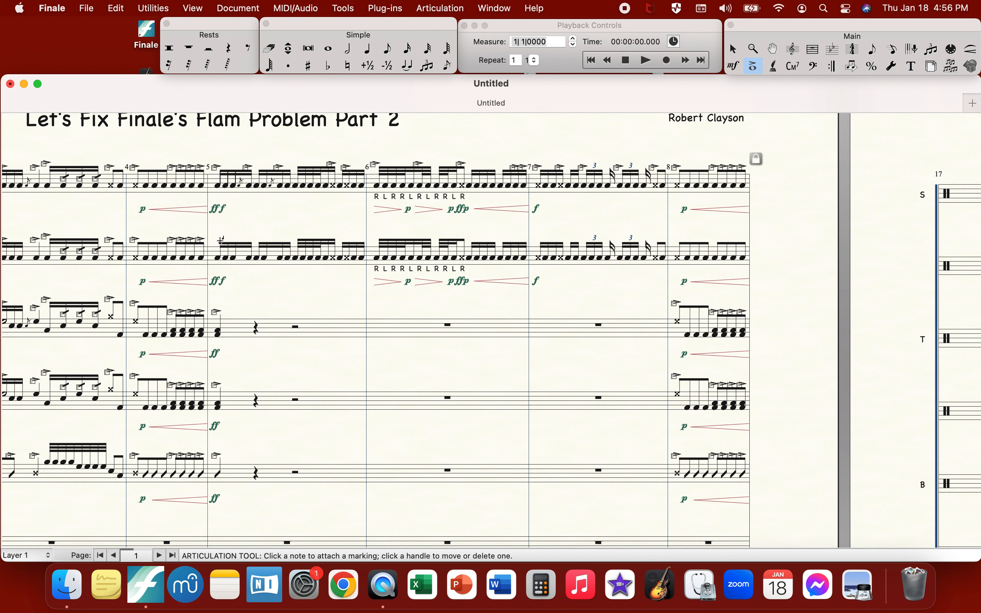
# - Add accents in measures 5 through 8 of the paired Snares staff, matching the accent pattern of the top staff
pyautogui.click(221, 241)
pyautogui.click(248, 242)
pyautogui.click(277, 242)
pyautogui.click(293, 241)
pyautogui.click(378, 236)
pyautogui.click(463, 235)
pyautogui.moveTo(512, 243); pyautogui.dragTo(545, 248)
pyautogui.press('Delete')
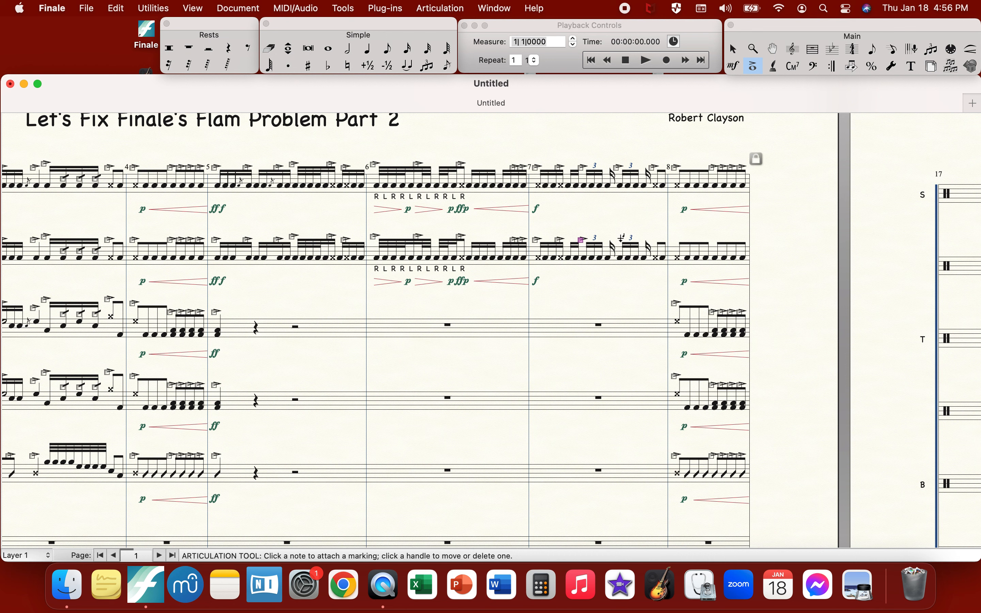
pyautogui.click(680, 241)
pyautogui.moveTo(708, 243); pyautogui.dragTo(757, 259)
# - Play back the score from measure 5 into measure 8 and stop playback
pyautogui.hscroll(5, 572, 236)
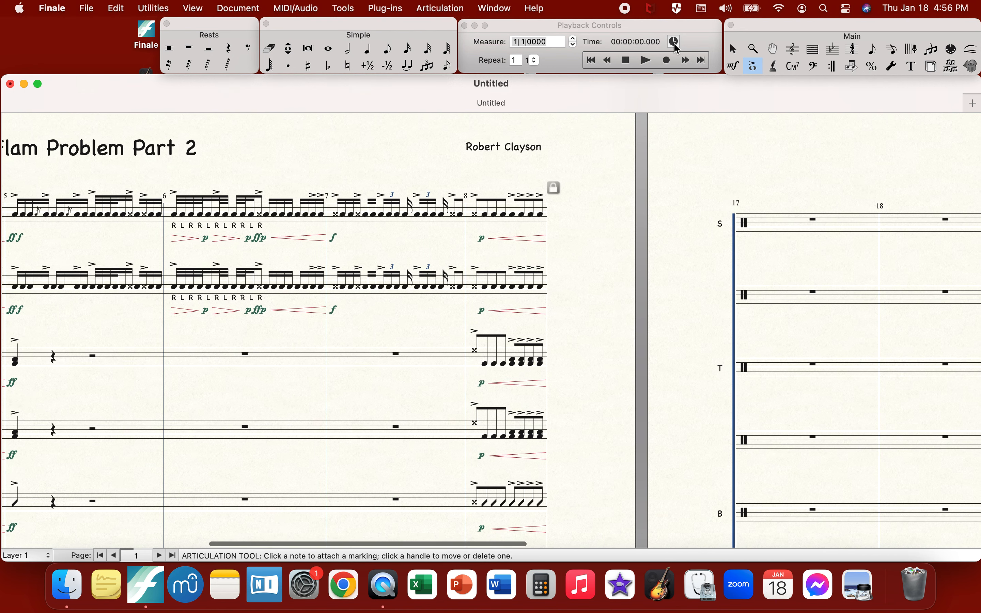
pyautogui.click(629, 70)
pyautogui.click(645, 64)
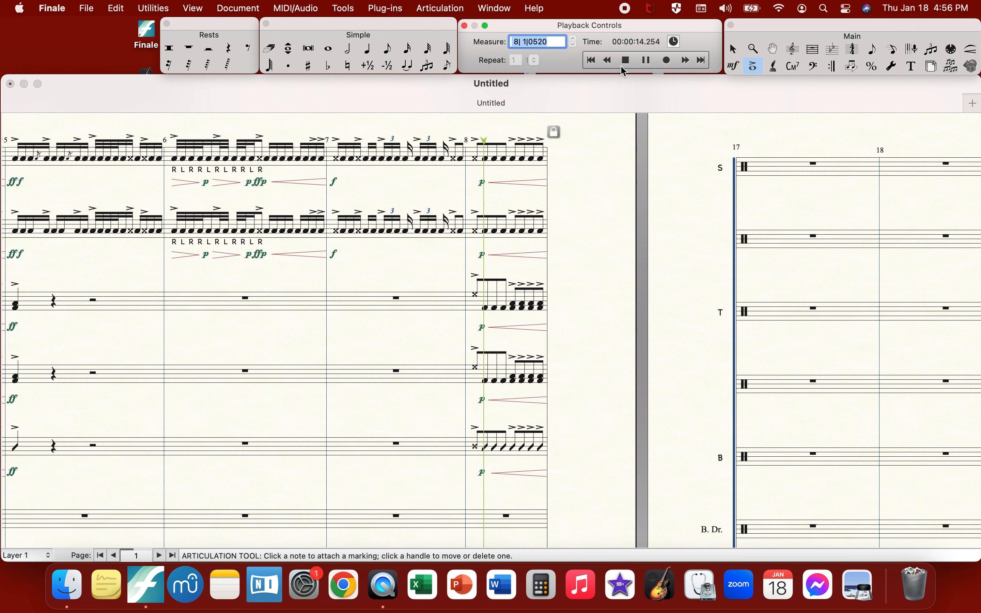
pyautogui.click(626, 61)
# - Add an f dynamic right after the first p in measure 6 of both Snares staves
pyautogui.click(754, 49)
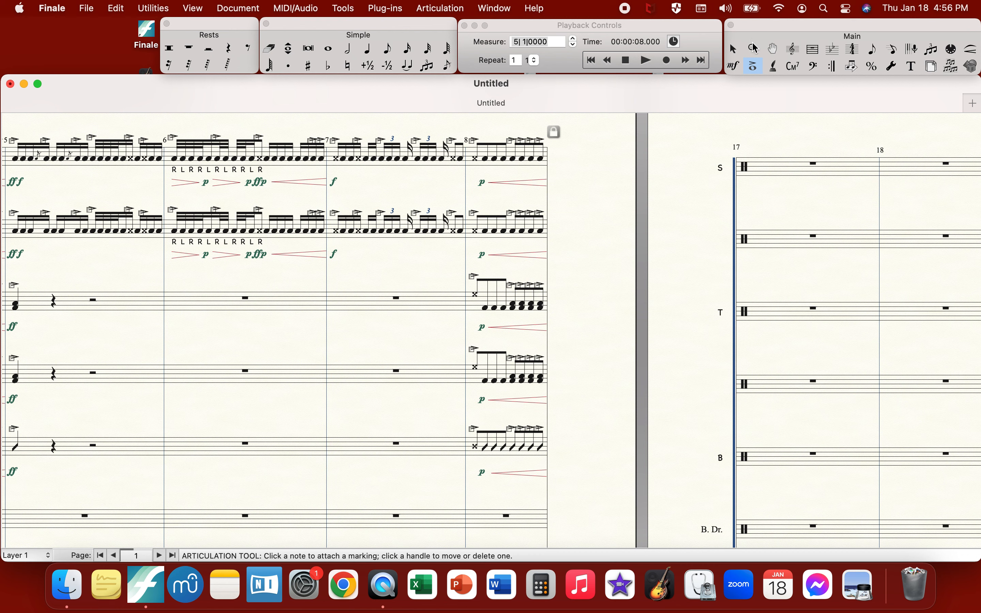
pyautogui.click(298, 179)
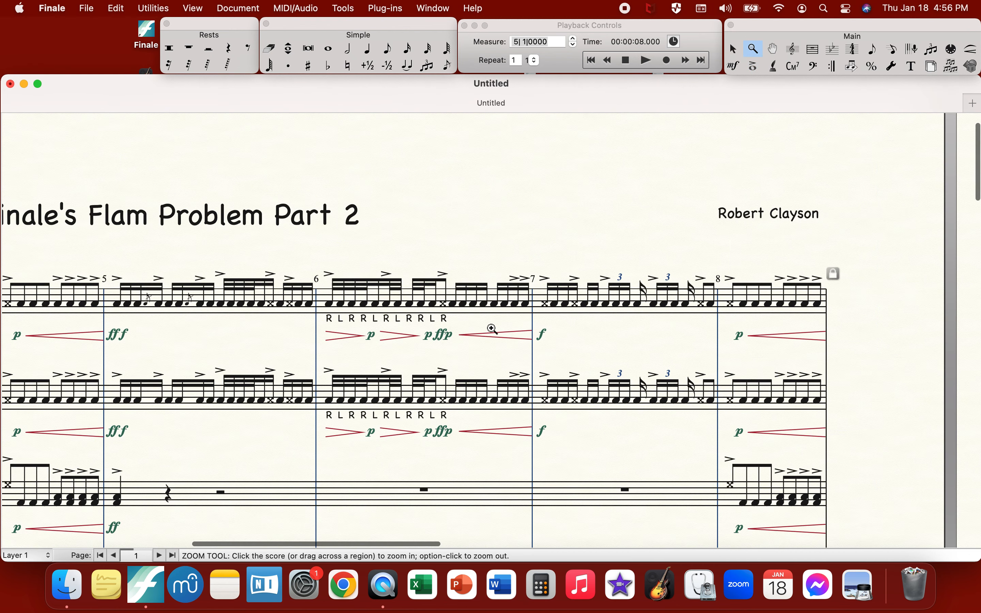
pyautogui.hscroll(-2, 492, 328)
pyautogui.scroll(-1, 492, 329)
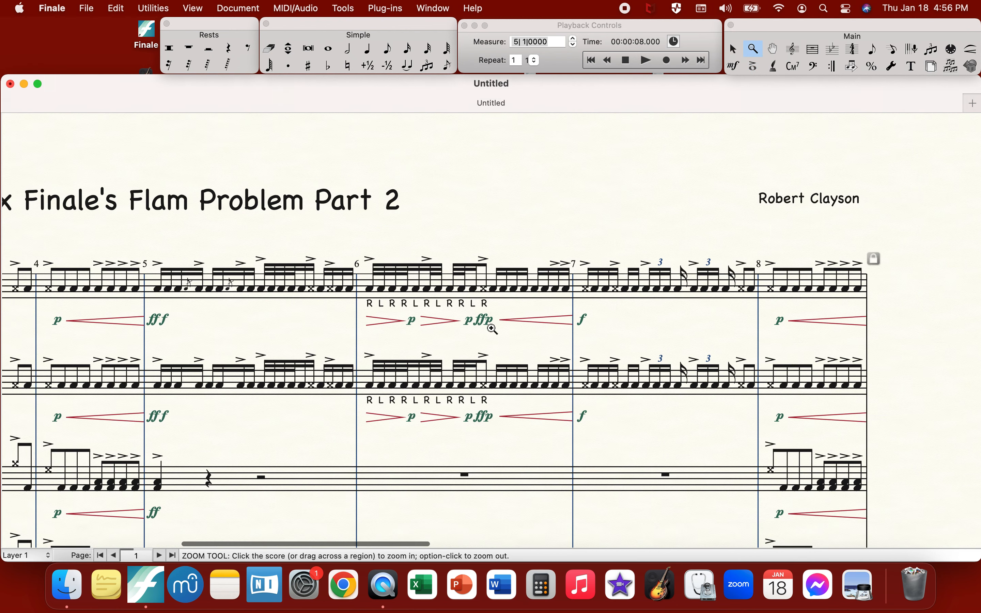
pyautogui.click(735, 67)
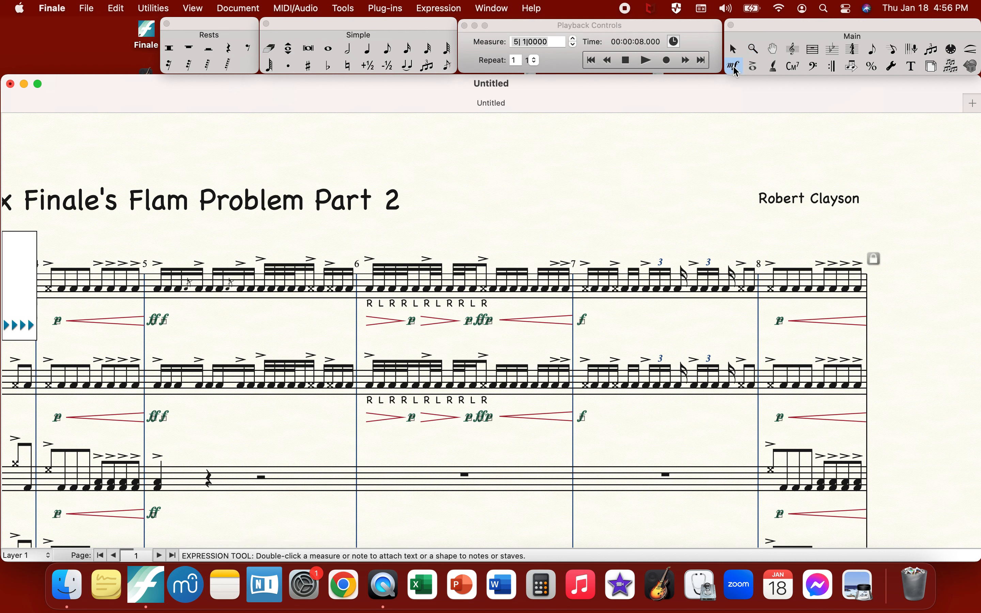
pyautogui.click(430, 319)
pyautogui.click(429, 417)
# - Shorten the second decrescendo hairpin in measure 6 on both Snares staves so it starts after the f
pyautogui.click(972, 50)
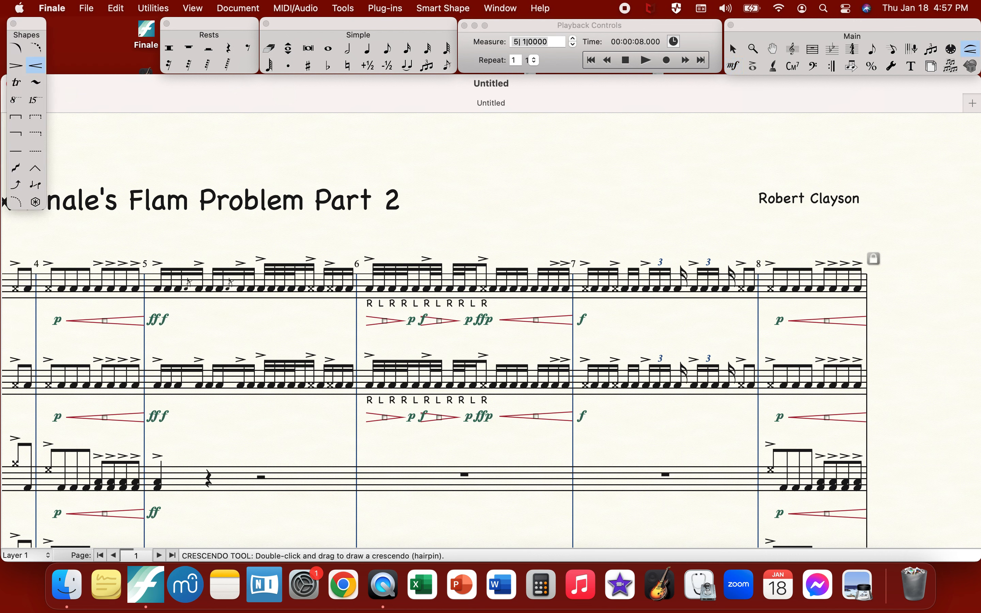
pyautogui.moveTo(422, 320); pyautogui.dragTo(429, 321)
pyautogui.click(436, 416)
pyautogui.moveTo(422, 417); pyautogui.dragTo(428, 418)
pyautogui.press('super+minus')
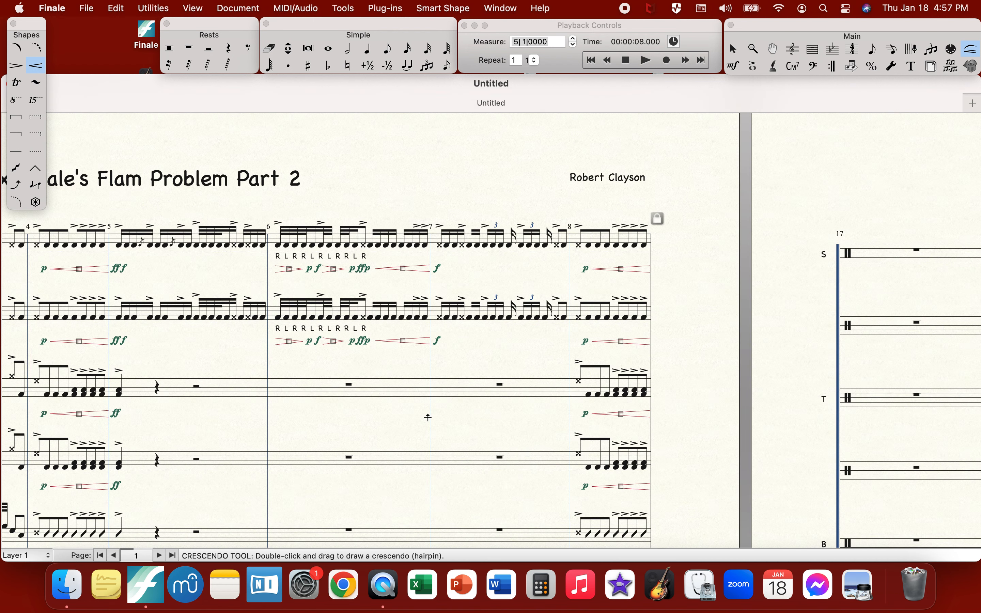
# - Play measures 5 through 7 again to check the added dynamics, and stop playback
pyautogui.hscroll(5, 428, 406)
pyautogui.click(635, 60)
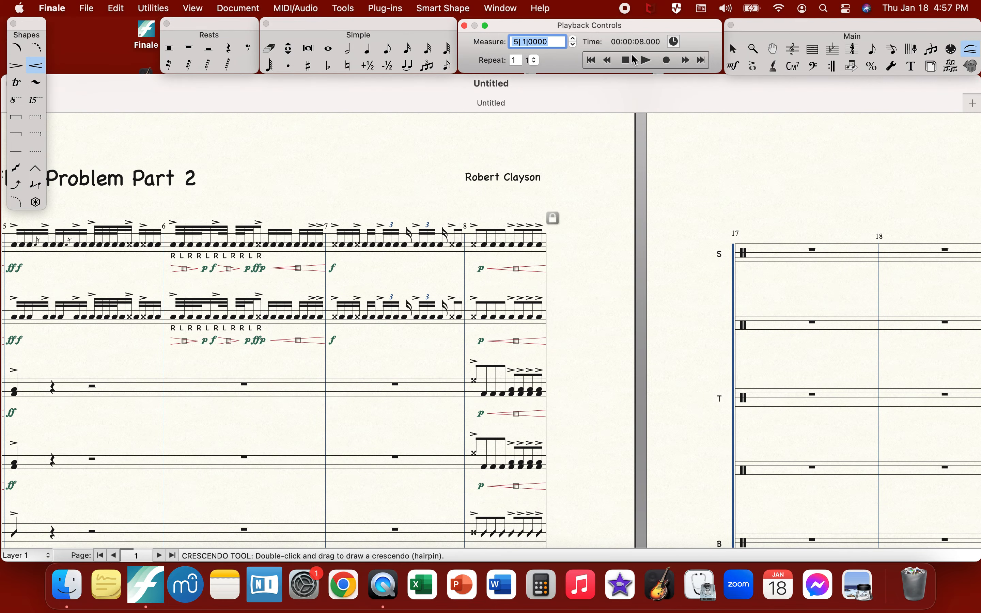
pyautogui.click(647, 60)
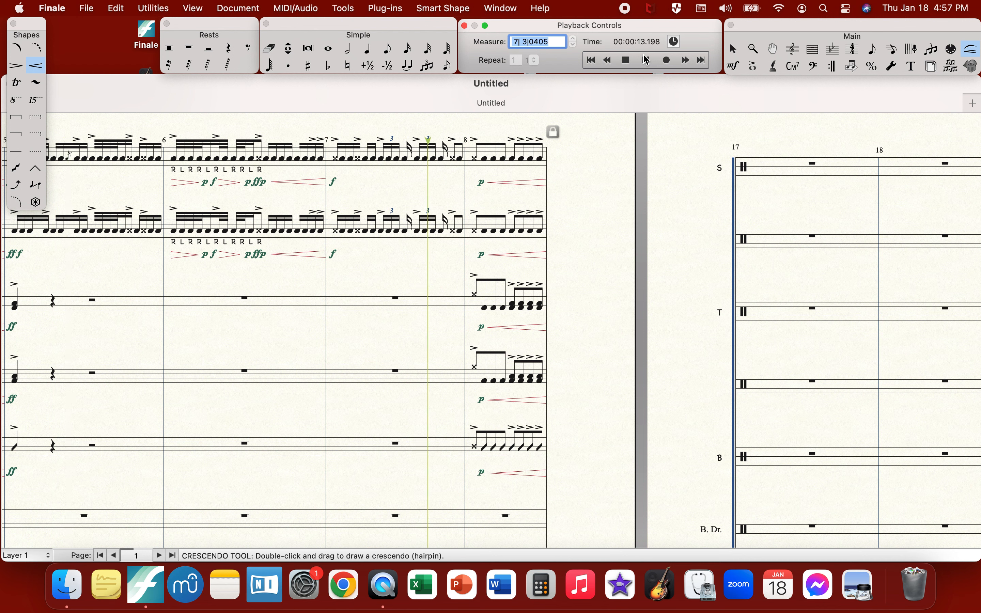
pyautogui.click(626, 61)
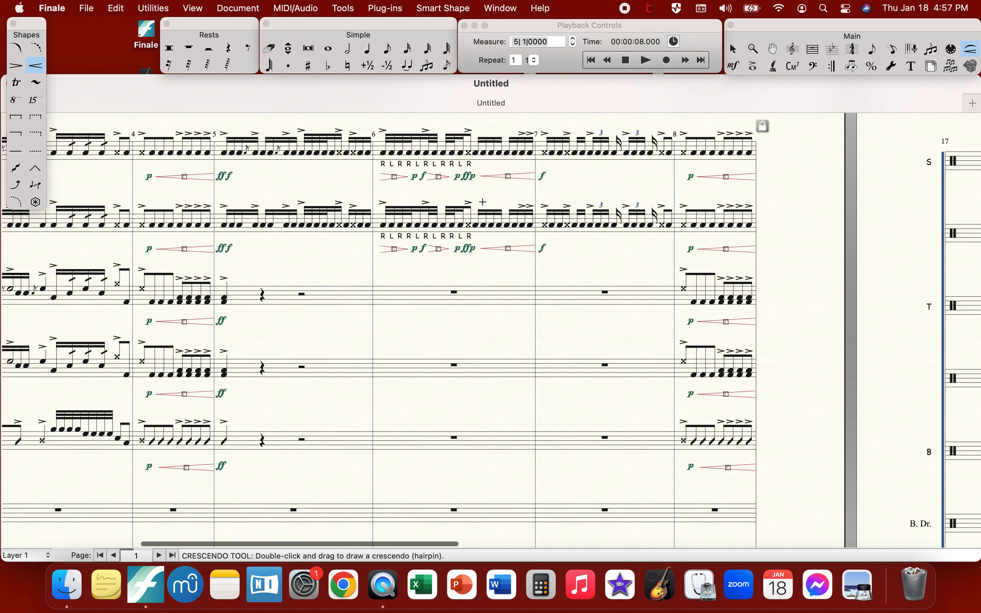
# - Add a Drum 1 RH shot/dread/rod/rim 16th note after the opening eighth in measure 5 of the upper T staff
pyautogui.click(388, 49)
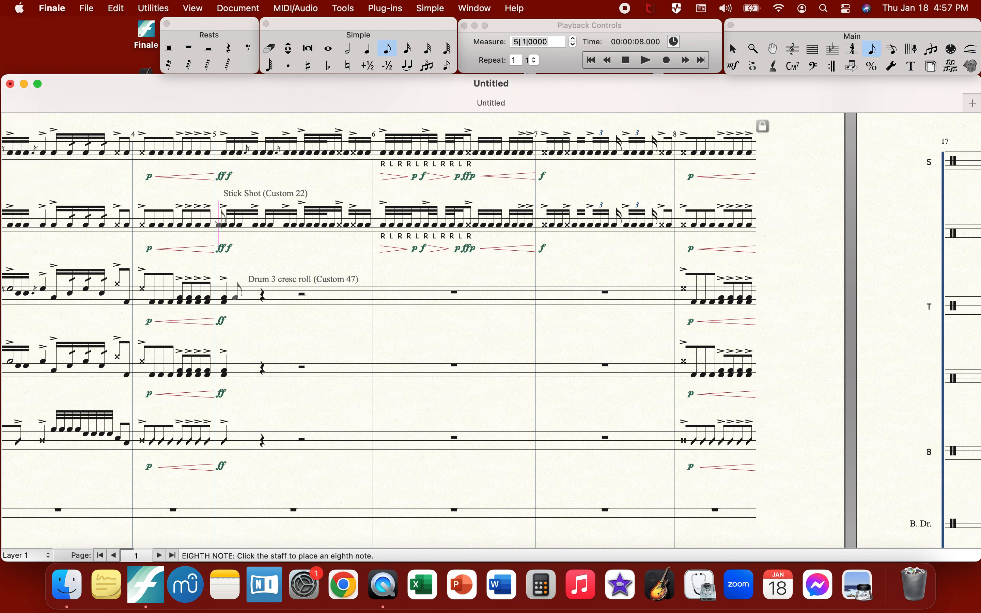
pyautogui.click(224, 299)
pyautogui.click(239, 297)
pyautogui.press('Up')
pyautogui.press('Up')
pyautogui.press('Up')
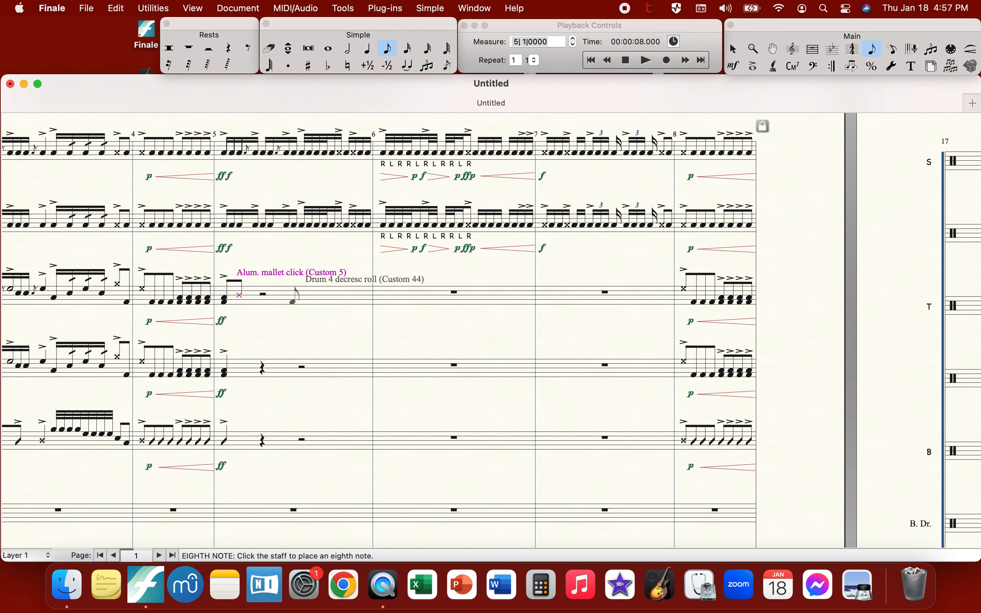
pyautogui.press('Up')
pyautogui.press('Up')
pyautogui.click(409, 49)
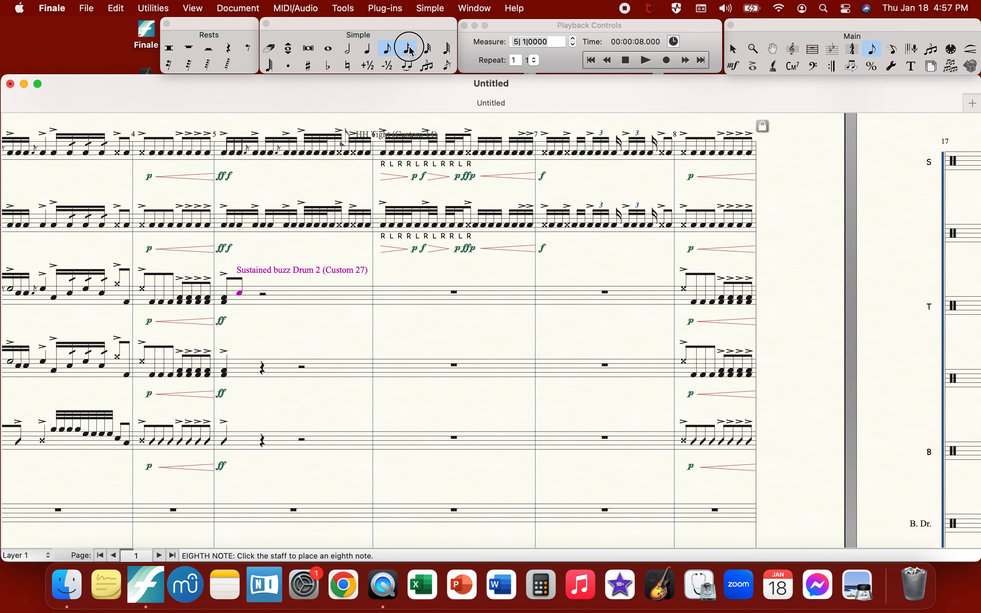
pyautogui.press('Up')
pyautogui.press('Up')
pyautogui.press('Up')
pyautogui.press('Up')
pyautogui.press('Up')
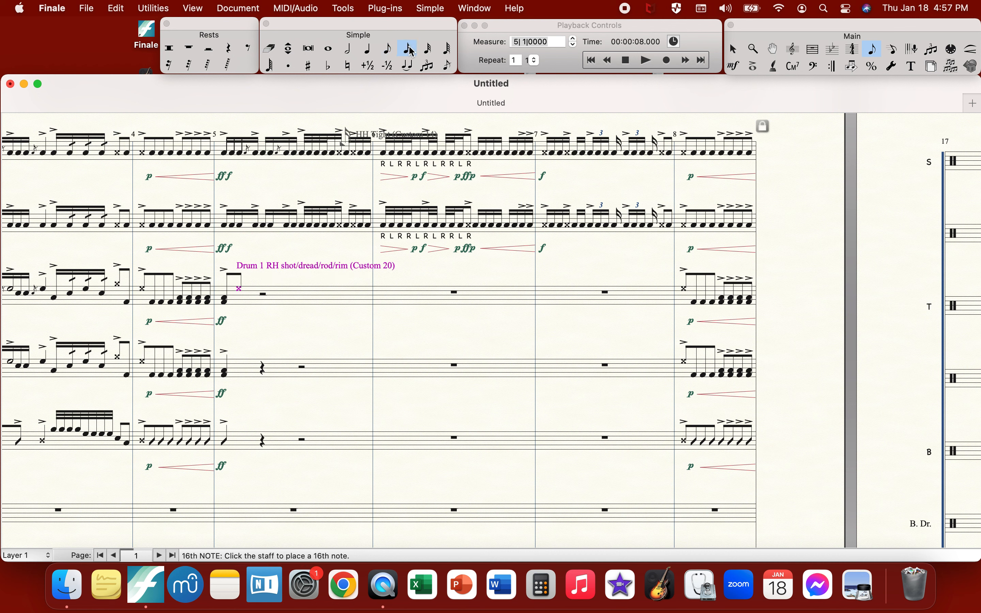
pyautogui.hotkey('alt', '3')
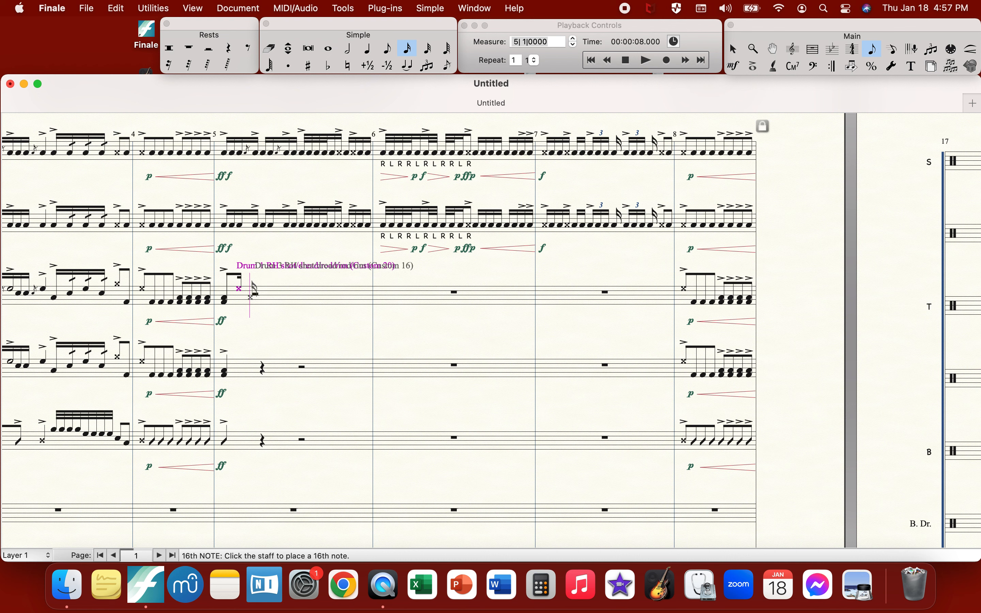
# - Complete beat 1 with a Drum 2 RH shot/dread/rod/rim 16th note and begin beat 2 with a 16th rest
pyautogui.press('Down')
pyautogui.press('Down')
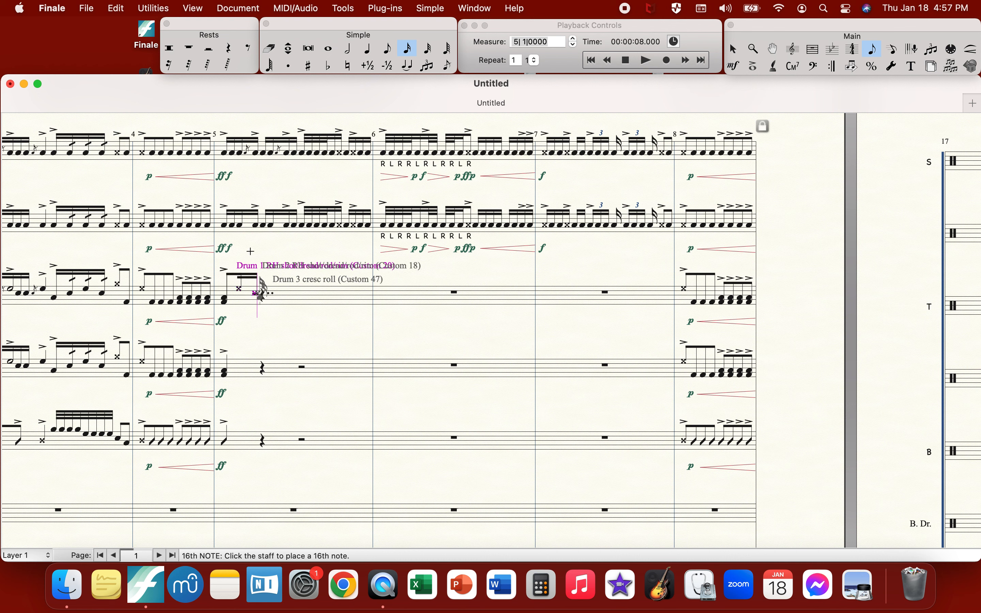
pyautogui.click(169, 64)
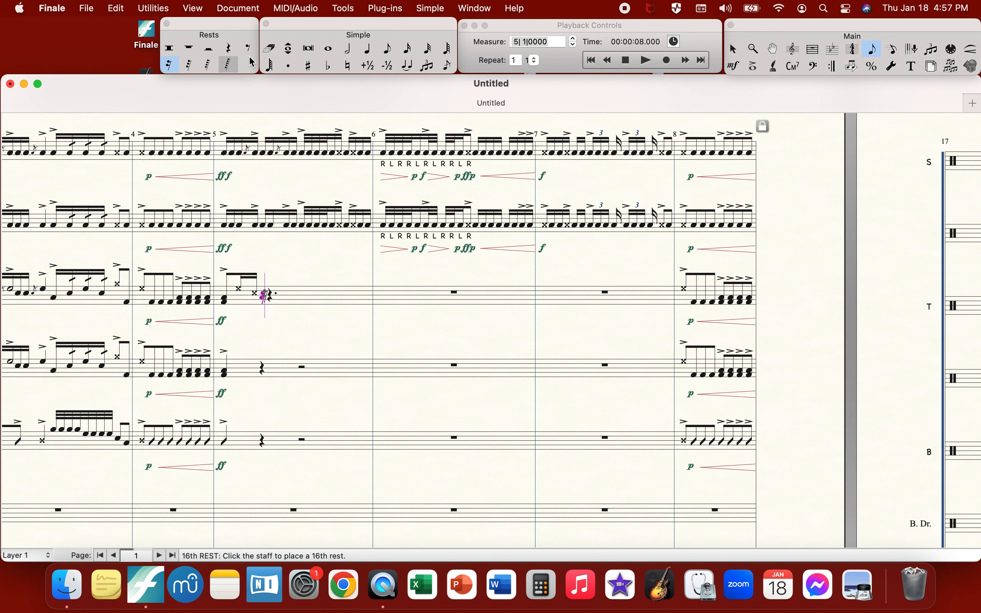
# - Enter three drum 2 hits as 16th notes after the rest in measure 5 of the upper T staff
pyautogui.click(403, 49)
pyautogui.press('Down')
pyautogui.press('Down')
pyautogui.press('Up')
pyautogui.press('Return')
pyautogui.press('Return')
pyautogui.press('Return')
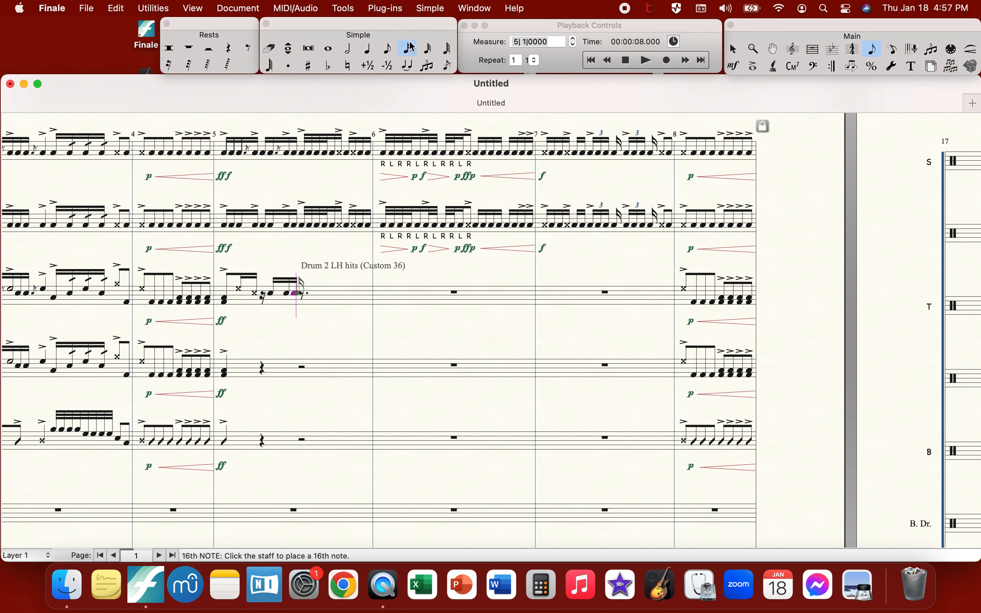
# - Enter a drum 1 shot as a 16th note at the start of beat 3 in measure 5
pyautogui.press('Down')
pyautogui.press('Down')
pyautogui.press('Down')
pyautogui.press('Down')
pyautogui.press('Down')
pyautogui.press('Down')
pyautogui.press('Return')
# - Enter a dotted eighth note on Drum 4 RH shot/dread/rod/rim to finish beat 3 of measure 5
pyautogui.press('5')
pyautogui.press('Down')
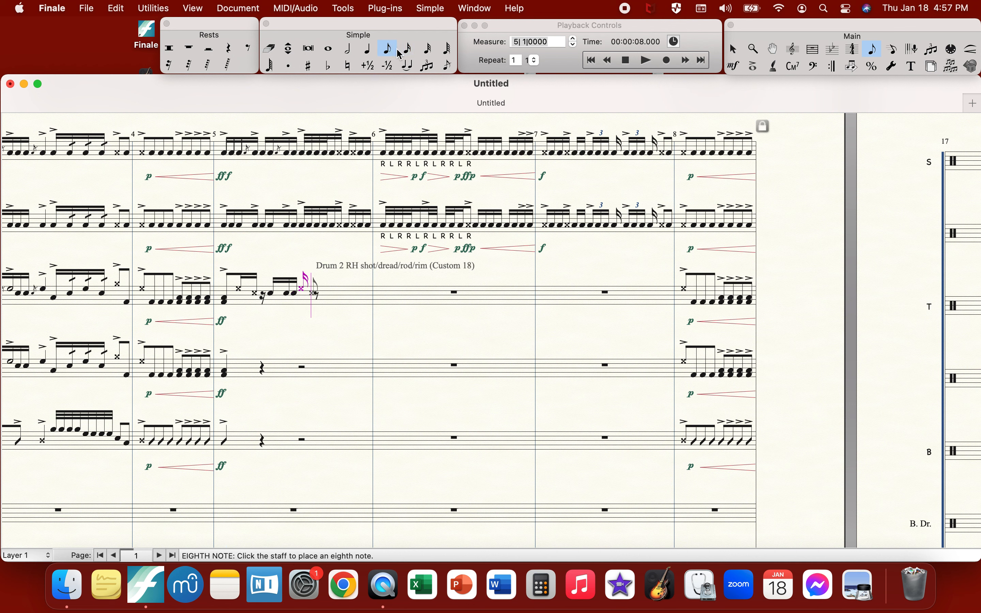
pyautogui.press('Down')
pyautogui.press('Down')
pyautogui.press('Down')
pyautogui.press('Down')
pyautogui.press('Down')
pyautogui.press('Down')
pyautogui.press('Down')
pyautogui.press('Down')
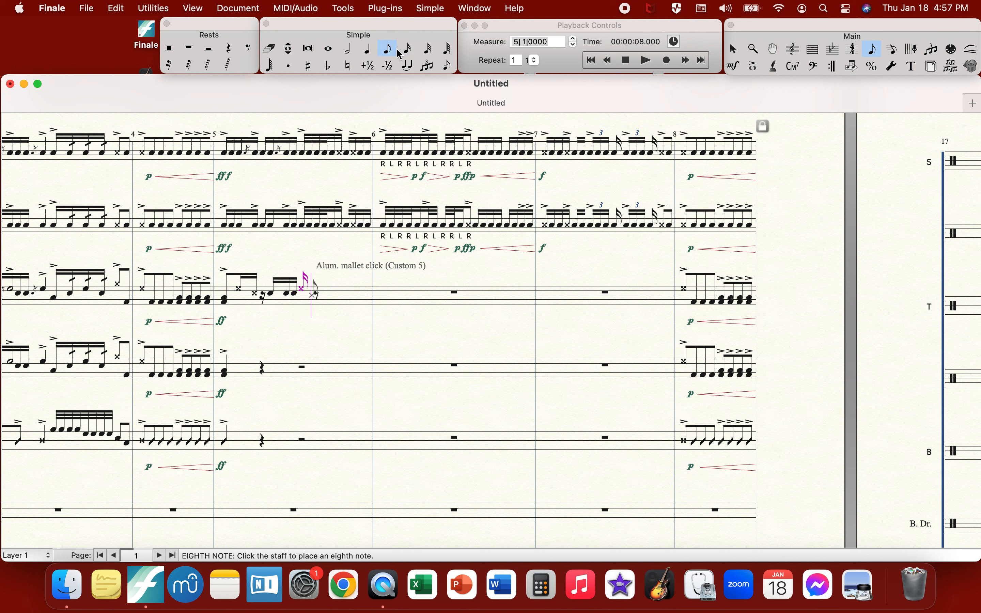
pyautogui.press('Down')
pyautogui.press('Down')
pyautogui.press('Down')
pyautogui.press('Down')
pyautogui.press('Down')
pyautogui.press('Return')
pyautogui.press('.')
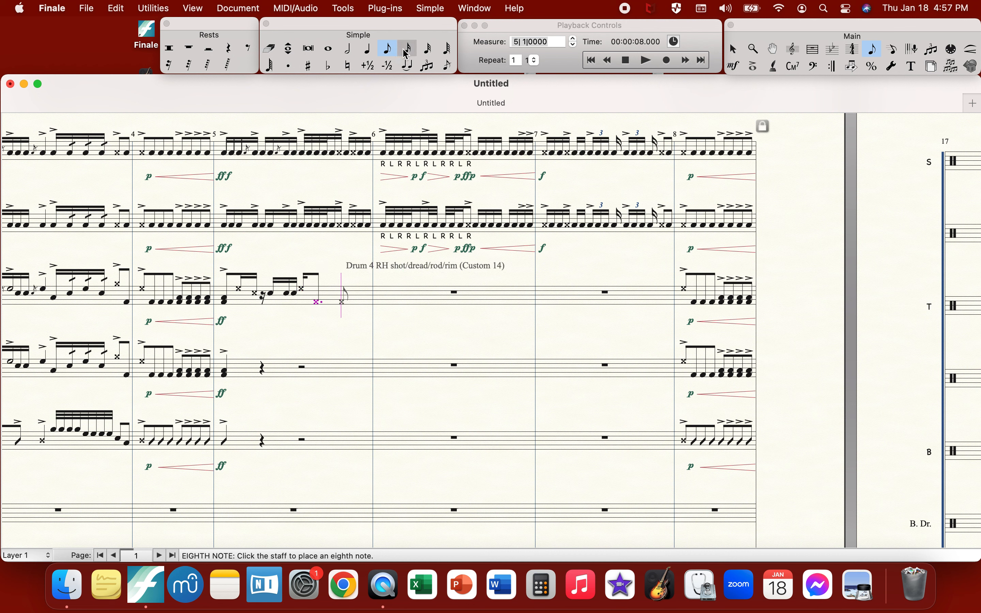
# - Change the dotted eighth to Drum 4 "skank" and fill beat 4 with two Drum 4 "skank" eighth notes
pyautogui.press('Left')
pyautogui.press('Down')
pyautogui.press('Down')
pyautogui.press('Down')
pyautogui.press('Down')
pyautogui.press('Right')
pyautogui.press('Down')
pyautogui.press('Down')
pyautogui.press('Down')
pyautogui.press('Down')
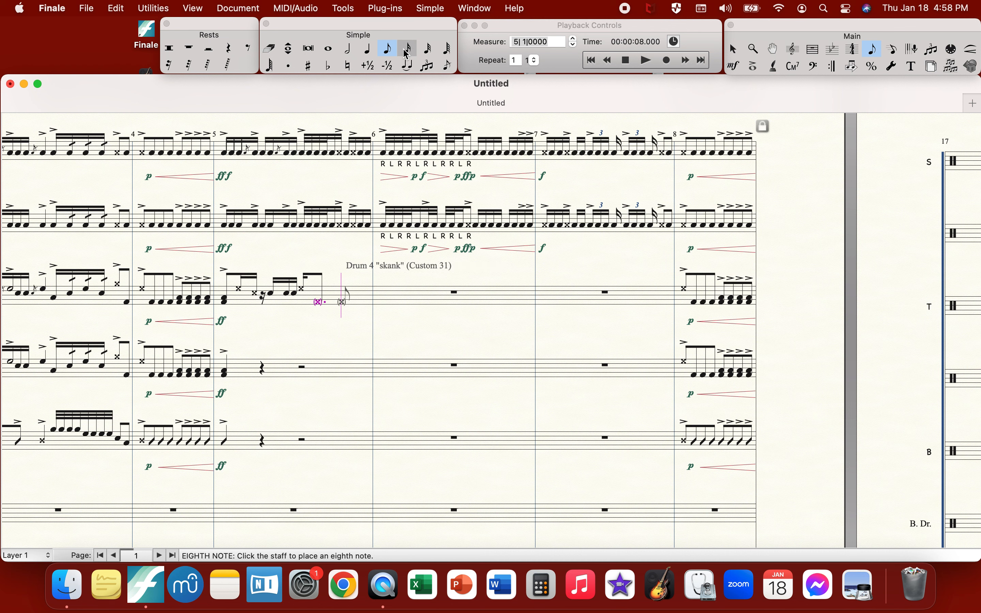
pyautogui.press('Return')
pyautogui.press('Return')
# - Accent the shots and "skank" notes in upper T measure 5, and add tremolo slashes to the last two 16ths of beat 2
pyautogui.click(753, 65)
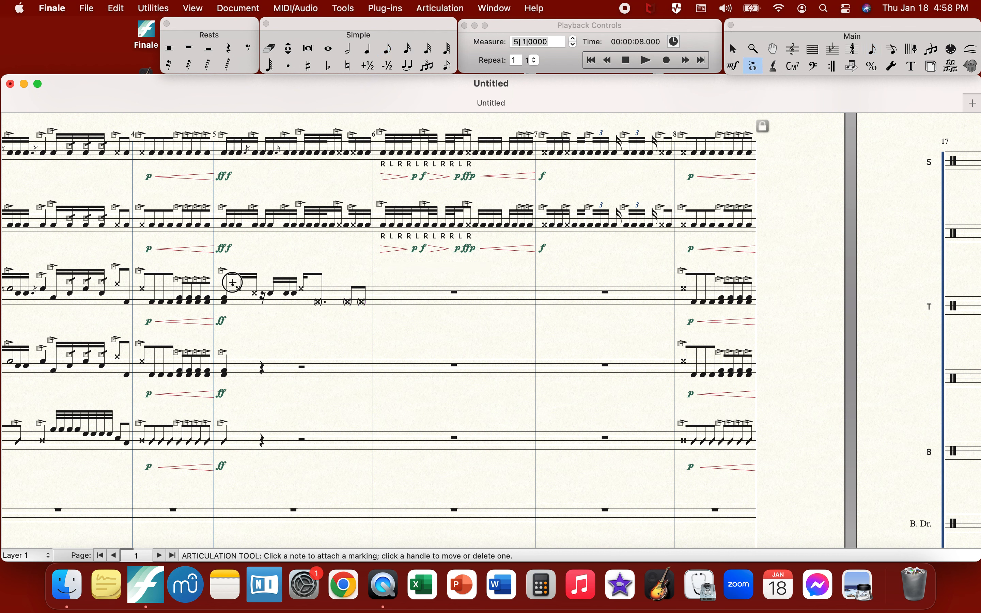
pyautogui.moveTo(233, 282); pyautogui.dragTo(267, 308)
pyautogui.moveTo(300, 272); pyautogui.dragTo(370, 308)
pyautogui.moveTo(282, 288); pyautogui.dragTo(297, 300)
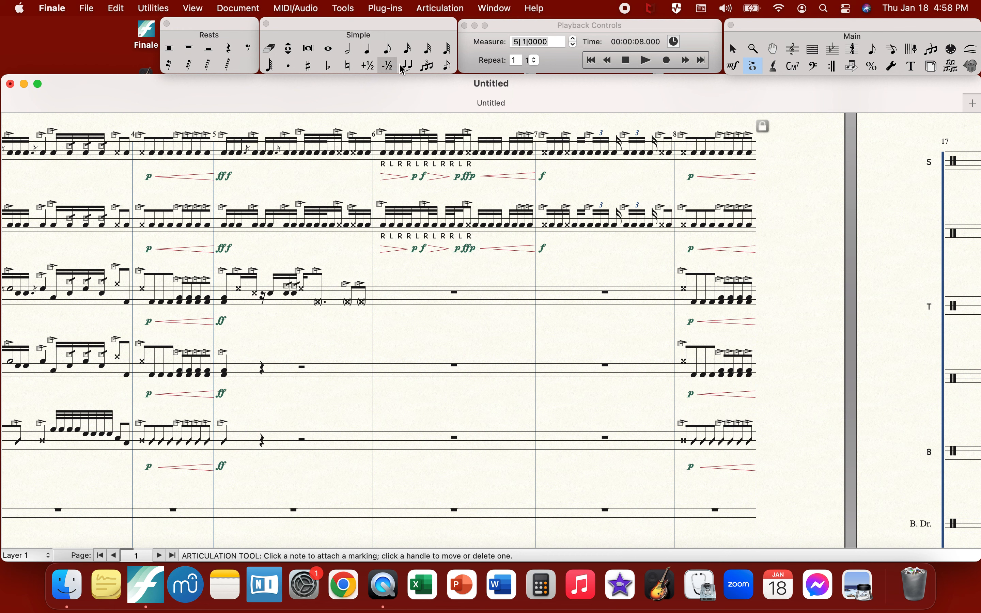
# - Copy Snares measure 6 from the top staff into measure 6 of the upper T staff
pyautogui.click(428, 48)
pyautogui.click(378, 292)
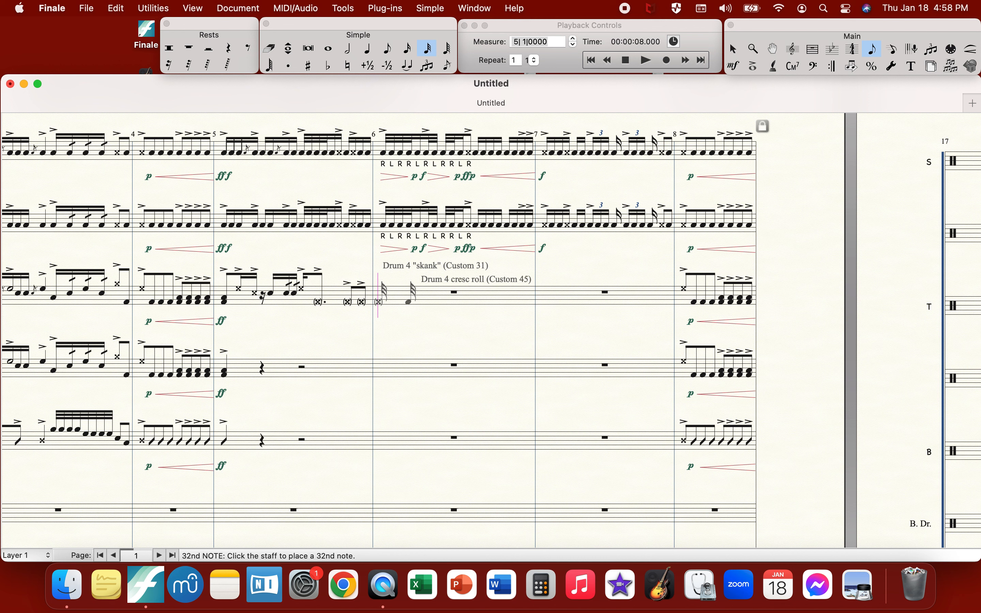
pyautogui.click(813, 49)
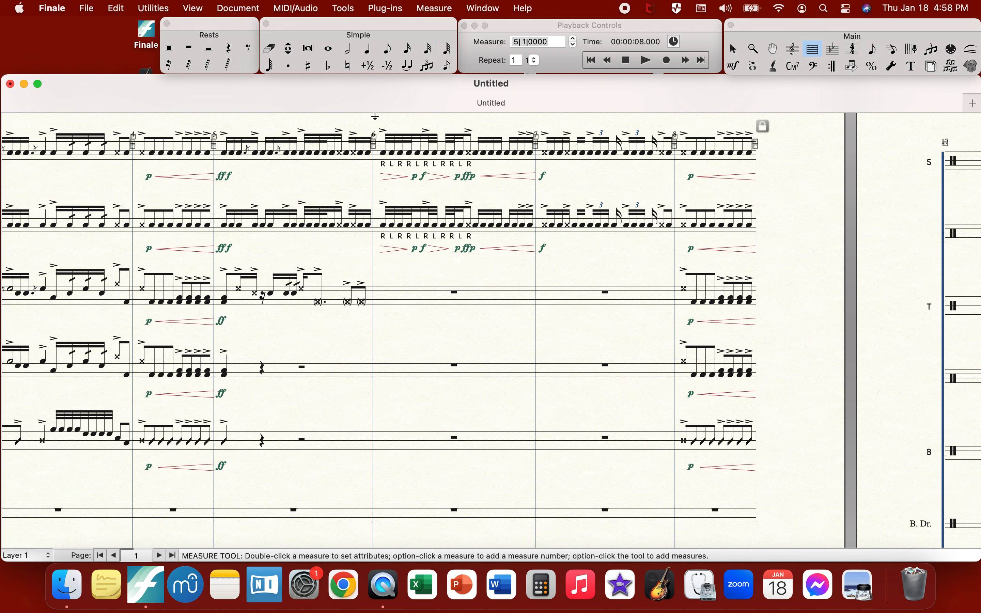
pyautogui.moveTo(393, 131); pyautogui.dragTo(543, 185)
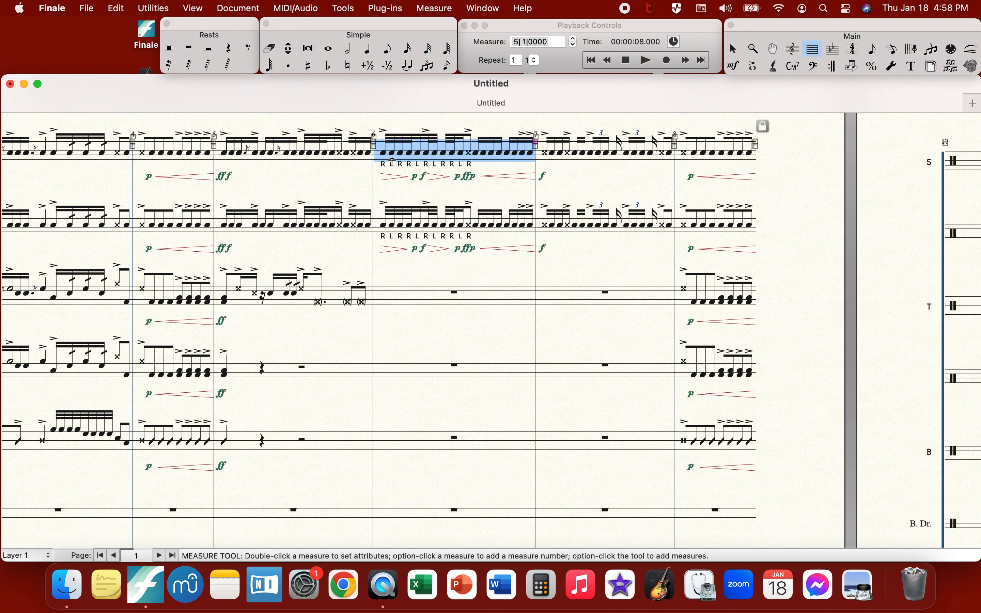
pyautogui.moveTo(393, 138); pyautogui.dragTo(369, 302)
pyautogui.click(409, 299)
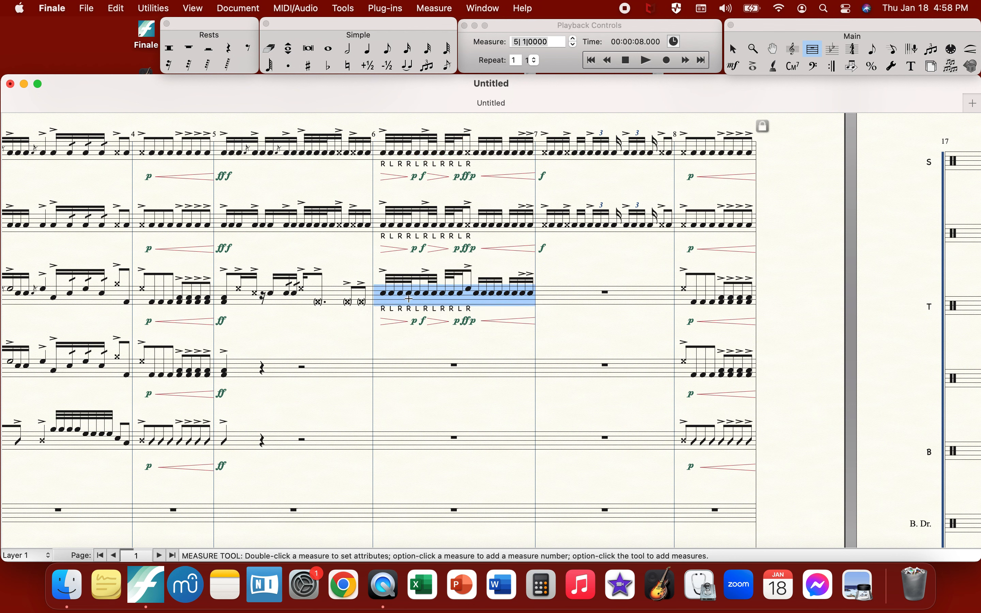
# - Change the first 32nd note of upper T measure 6 to a Drum 1 hit
pyautogui.click(428, 49)
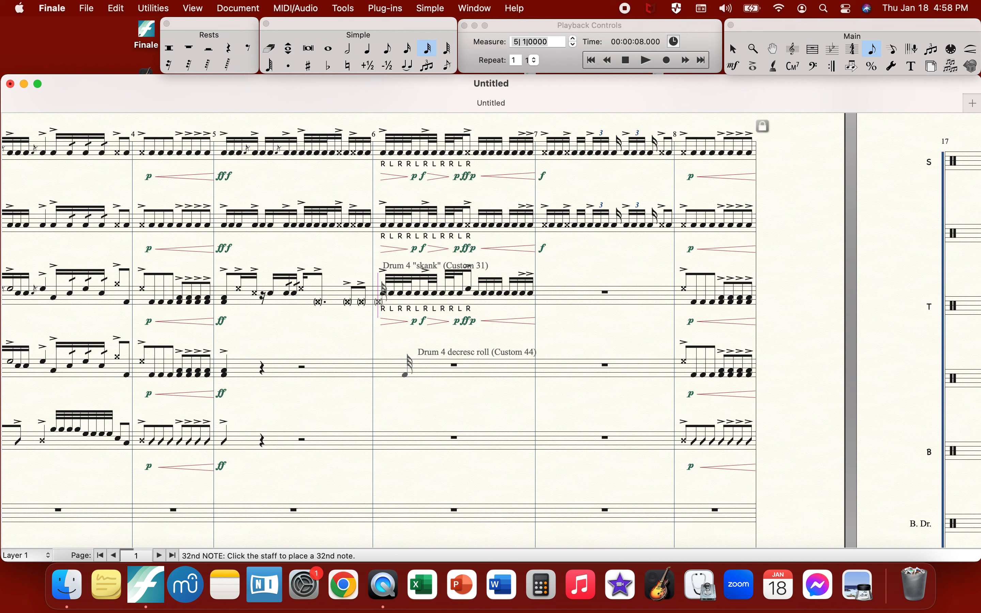
pyautogui.press('Up')
pyautogui.press('Up')
pyautogui.press('Up')
pyautogui.press('Up')
pyautogui.press('Up')
pyautogui.press('Up')
pyautogui.press('Up')
pyautogui.press('Up')
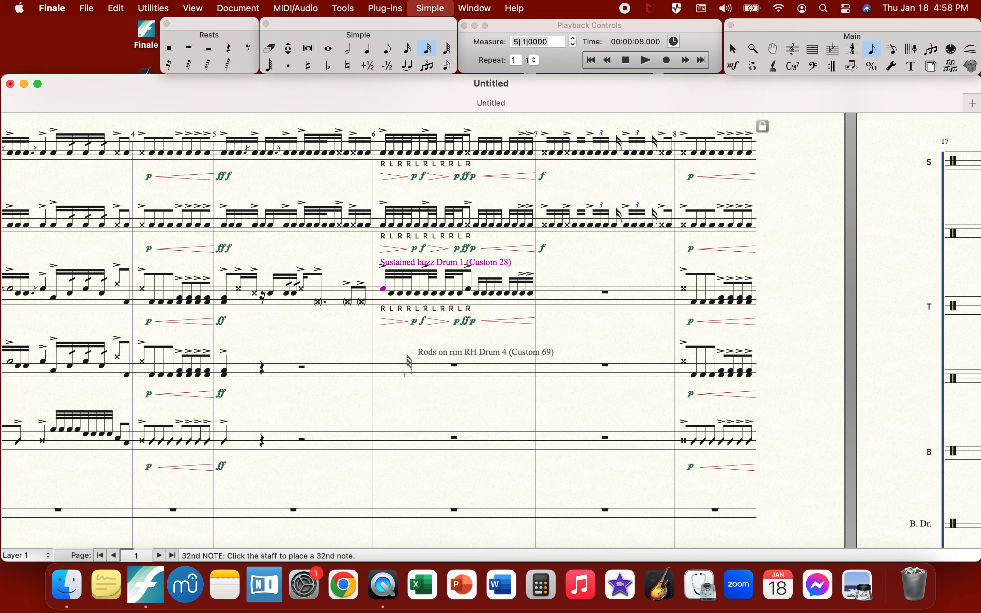
pyautogui.press('Down')
pyautogui.press('Down')
pyautogui.press('Down')
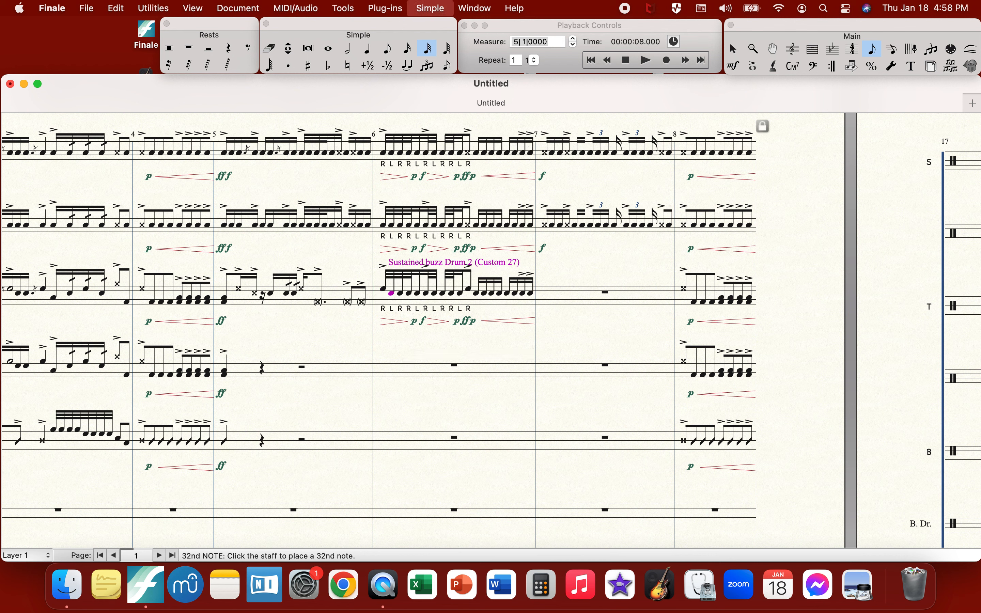
# - Voice notes two through five of upper T measure 6 on Drums 2, 3, 3 and 4
pyautogui.press('Right')
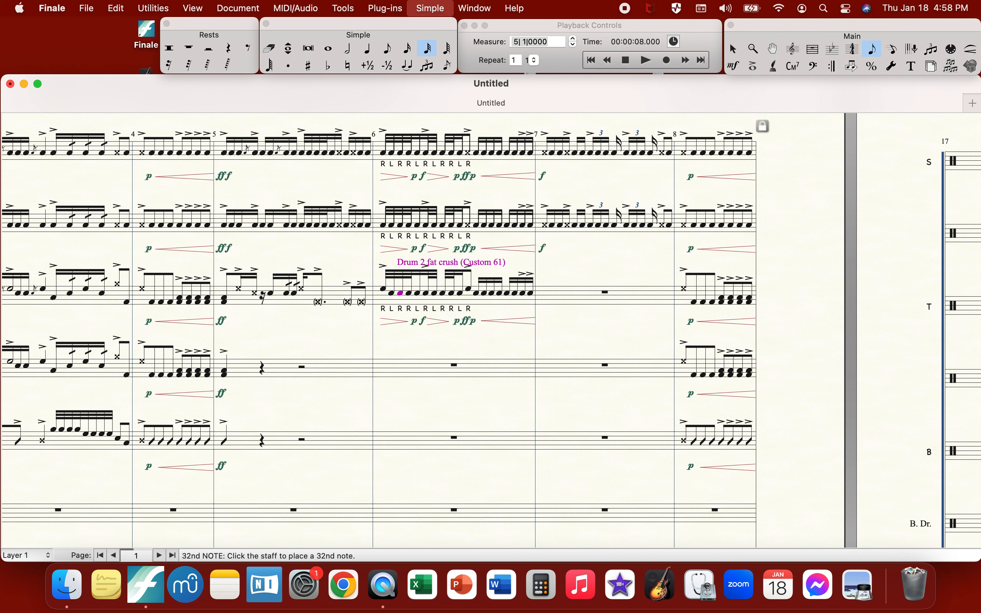
pyautogui.press('Down')
pyautogui.press('Down')
pyautogui.press('Down')
pyautogui.press('Down')
pyautogui.press('Down')
pyautogui.press('Down')
pyautogui.press('Down')
pyautogui.press('Down')
pyautogui.press('Down')
pyautogui.press('Up')
pyautogui.press('Up')
pyautogui.press('Up')
pyautogui.press('Up')
pyautogui.press('Up')
pyautogui.press('Up')
pyautogui.press('Down')
pyautogui.press('Down')
pyautogui.press('Down')
pyautogui.press('Down')
pyautogui.press('Down')
pyautogui.press('Down')
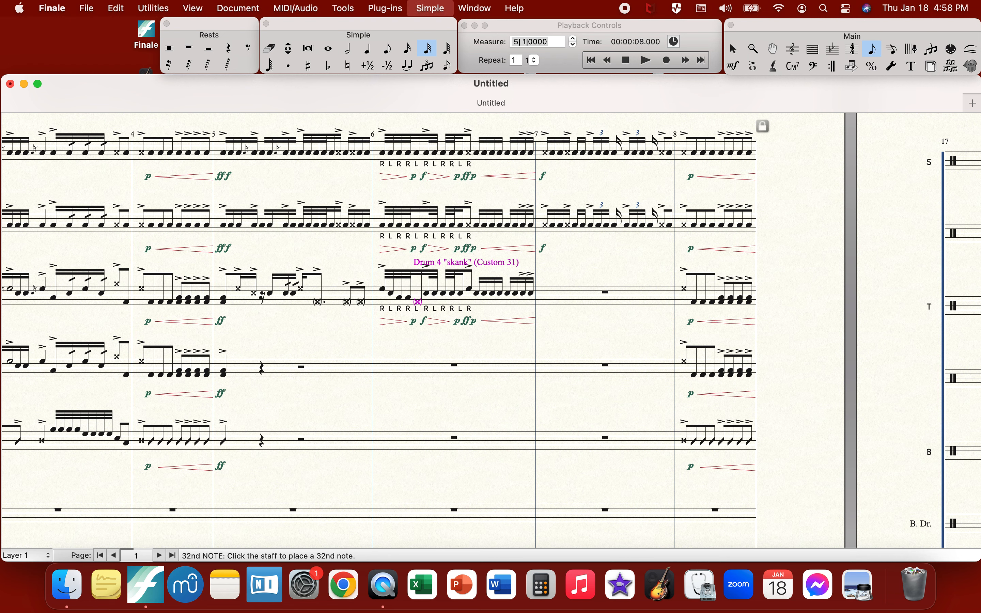
# - Raise the eighth and ninth notes of upper T measure 6 to the spock drum and make the eleventh a Drum 1 shot
pyautogui.press('Right')
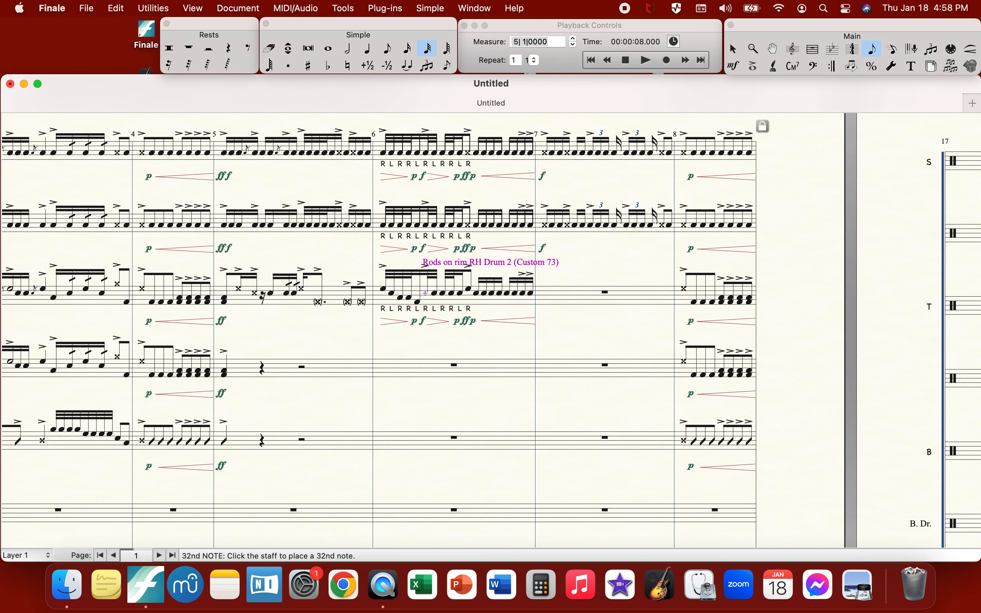
pyautogui.press('Down')
pyautogui.press('Right')
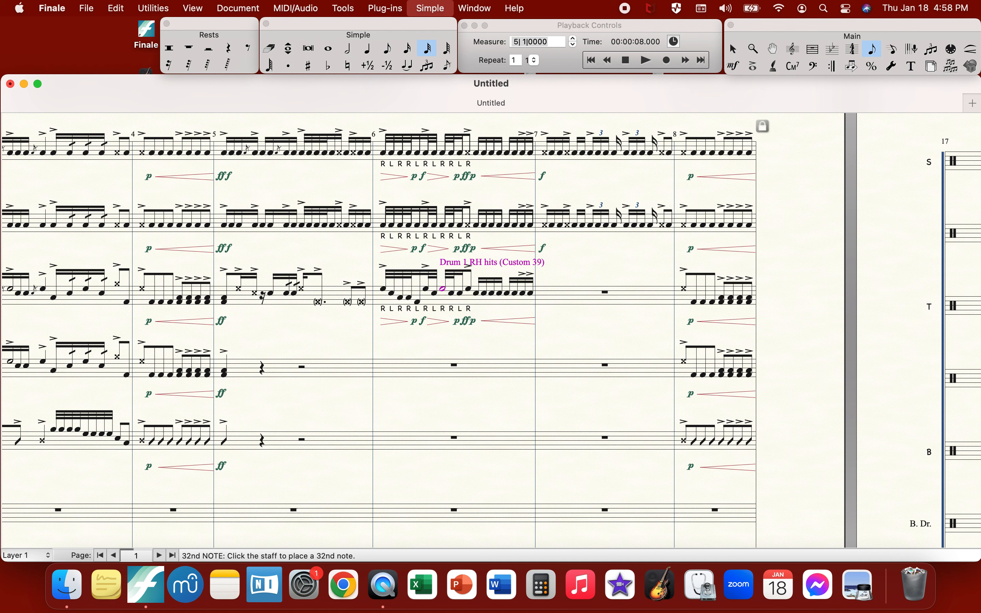
pyautogui.press('Up')
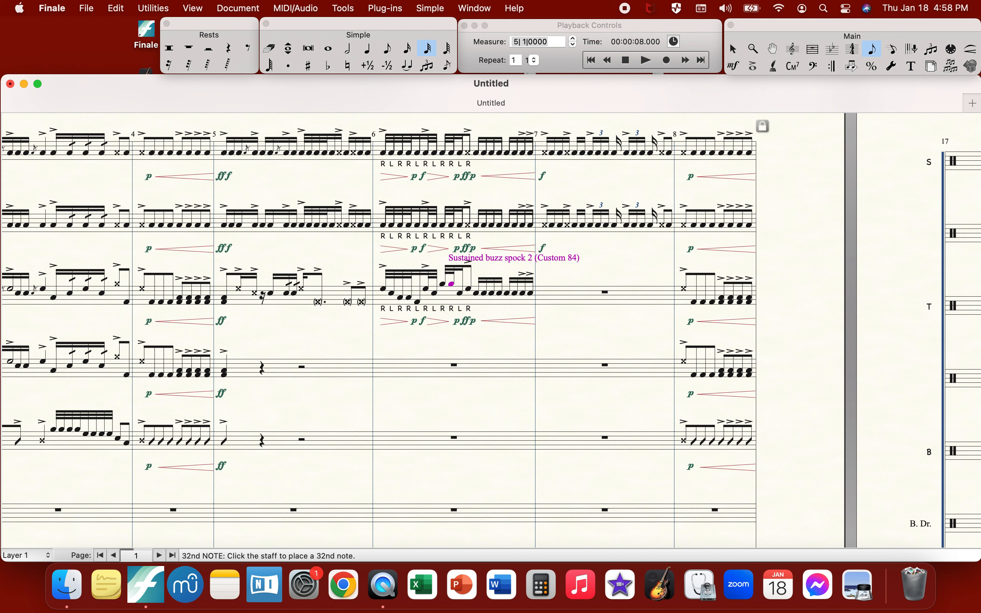
pyautogui.press('Down')
pyautogui.press('Down')
pyautogui.press('Down')
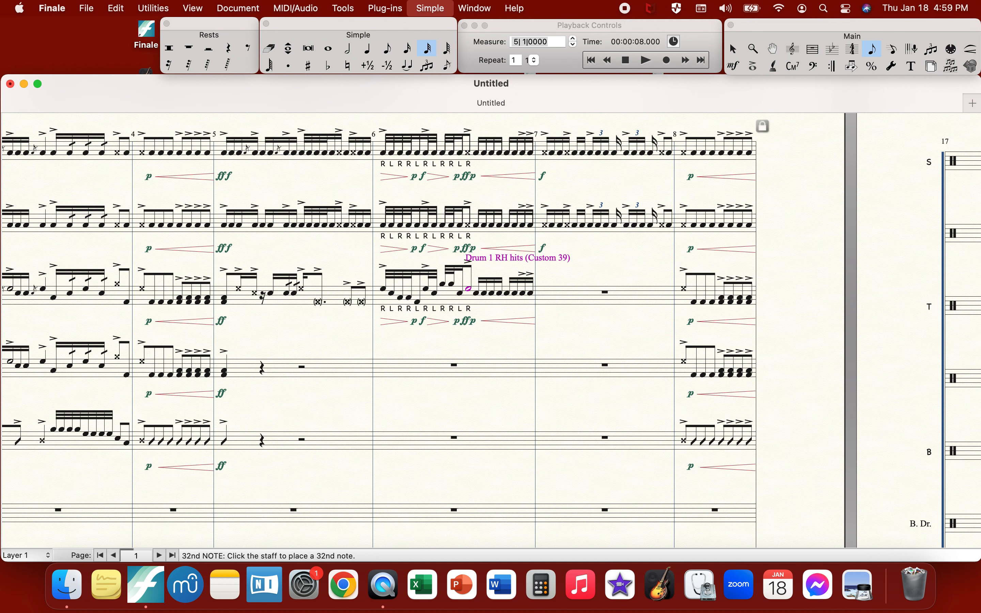
pyautogui.press('Down')
pyautogui.press('Down')
pyautogui.press('Down')
pyautogui.press('Down')
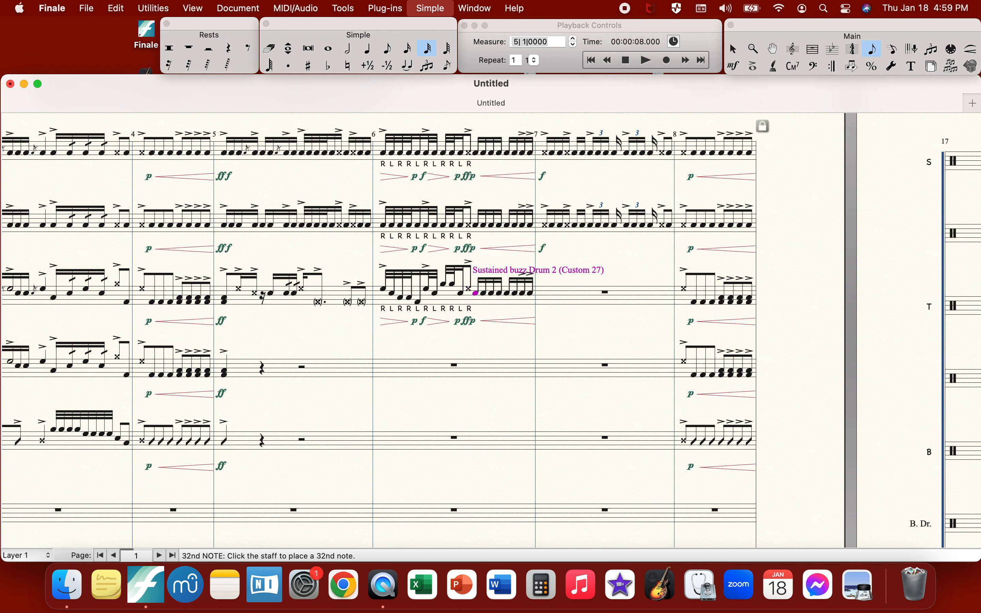
# - Change the first two 16ths of beat 3 in upper T measure 6 to Drum 1 and Drum 2 hits
pyautogui.press('Up')
pyautogui.press('Up')
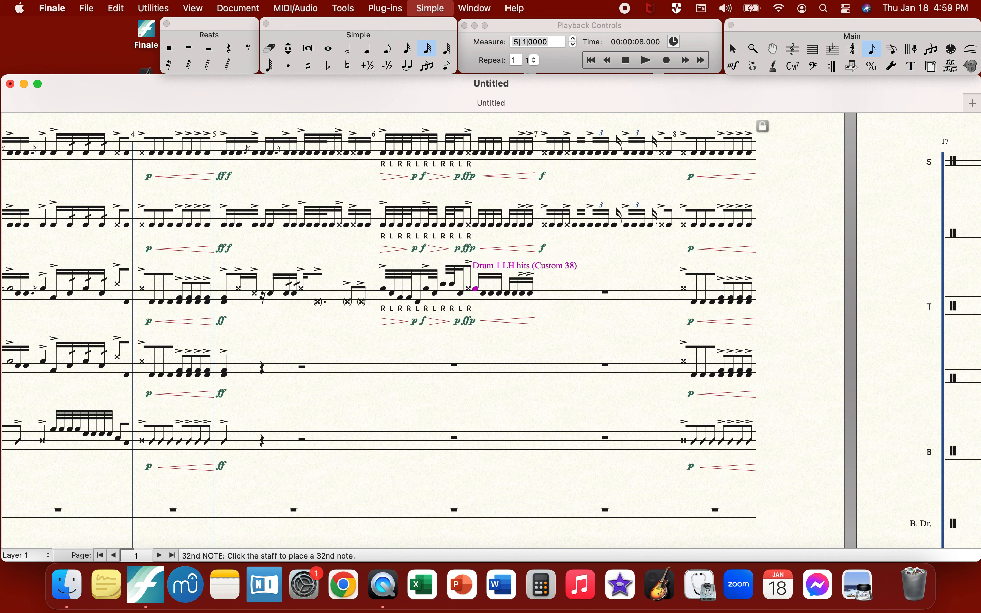
pyautogui.press('Down')
pyautogui.press('Down')
pyautogui.press('Down')
pyautogui.press('Down')
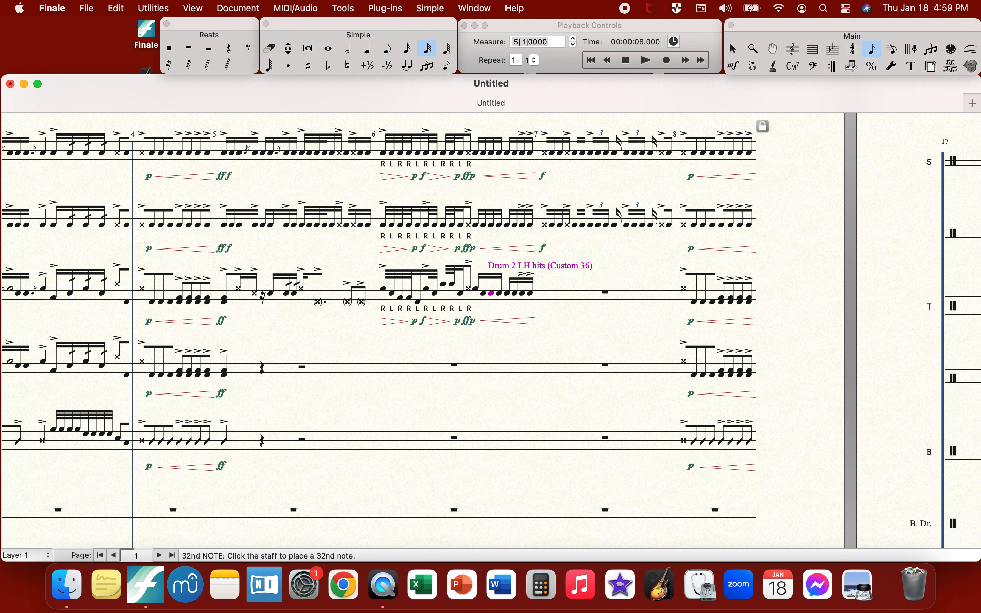
# - Change the last two 16ths of beat 3 in upper T measure 6 to Drum 3 and Drum 4 hits
pyautogui.press('Down')
pyautogui.press('Down')
pyautogui.press('Down')
pyautogui.press('Down')
pyautogui.press('Down')
pyautogui.press('Down')
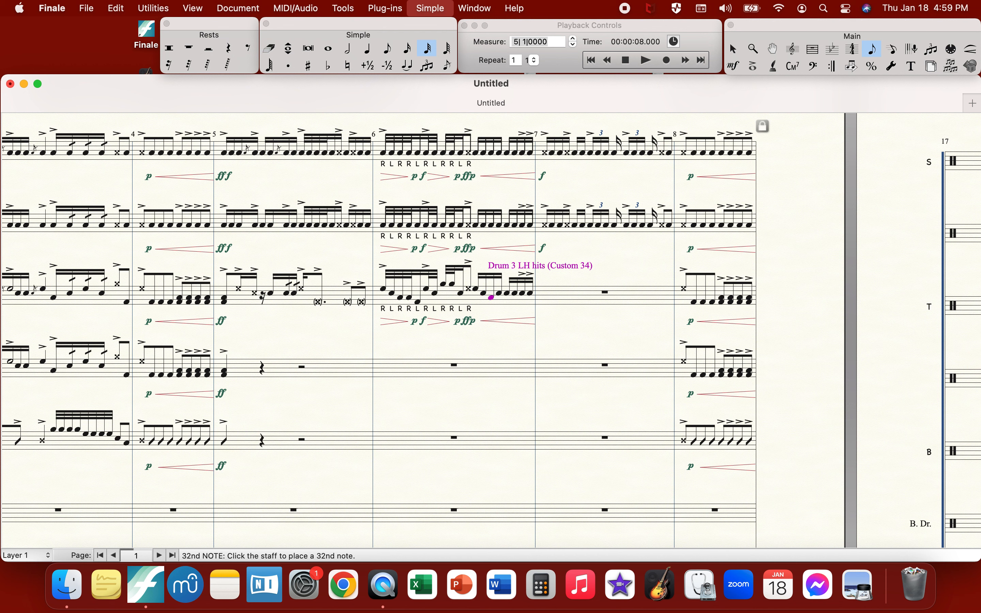
pyautogui.press('Down')
pyautogui.press('Down')
pyautogui.press('Down')
pyautogui.press('Down')
pyautogui.press('Down')
pyautogui.press('Down')
pyautogui.press('Down')
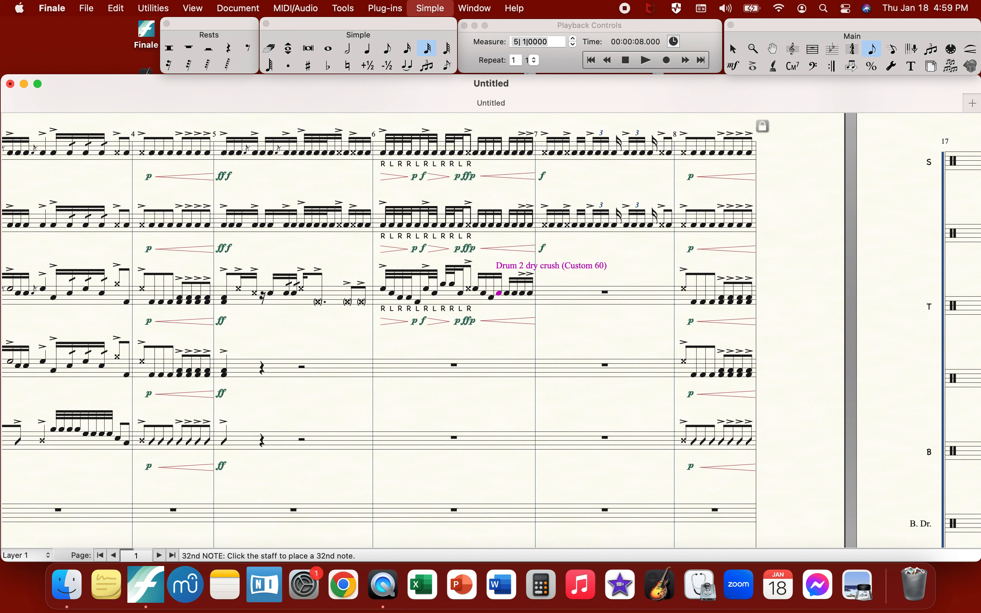
pyautogui.press('Down')
pyautogui.press('Down')
pyautogui.press('Down')
pyautogui.press('Down')
pyautogui.press('Down')
pyautogui.press('Down')
pyautogui.press('Down')
pyautogui.press('Down')
pyautogui.press('Down')
pyautogui.press('Down')
pyautogui.press('Down')
pyautogui.press('Down')
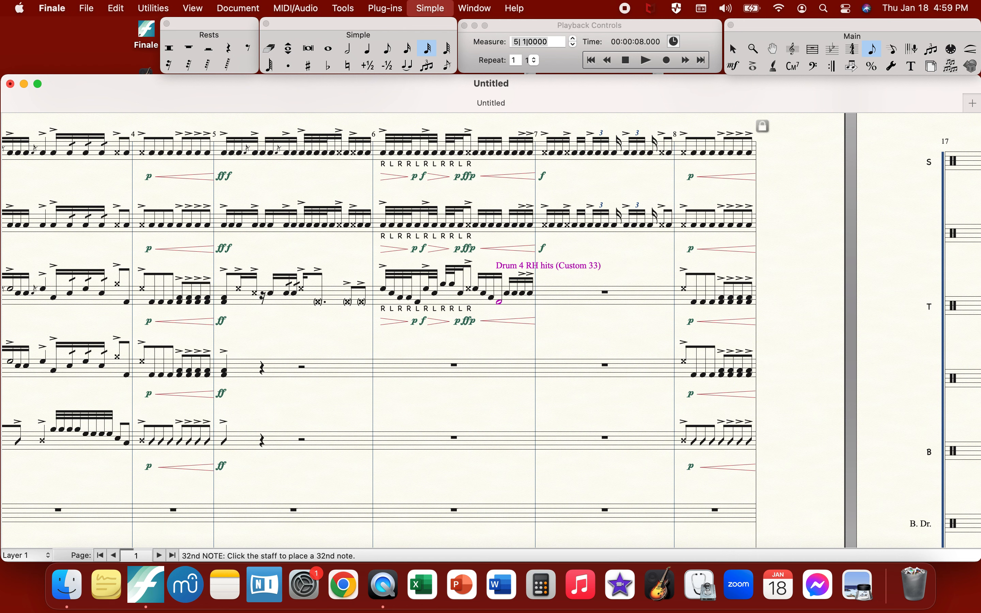
# - Transpose the percussion notes on beat 4 of upper T measure 6 to Drum 4 LH hits (Custom 32)
pyautogui.click(814, 49)
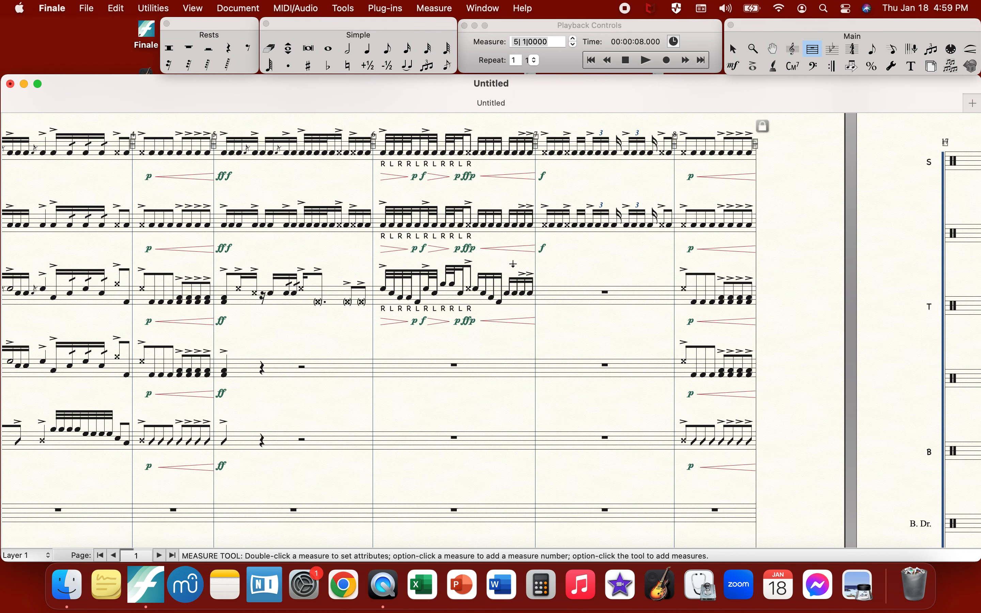
pyautogui.moveTo(504, 269); pyautogui.dragTo(534, 304)
pyautogui.click(153, 7)
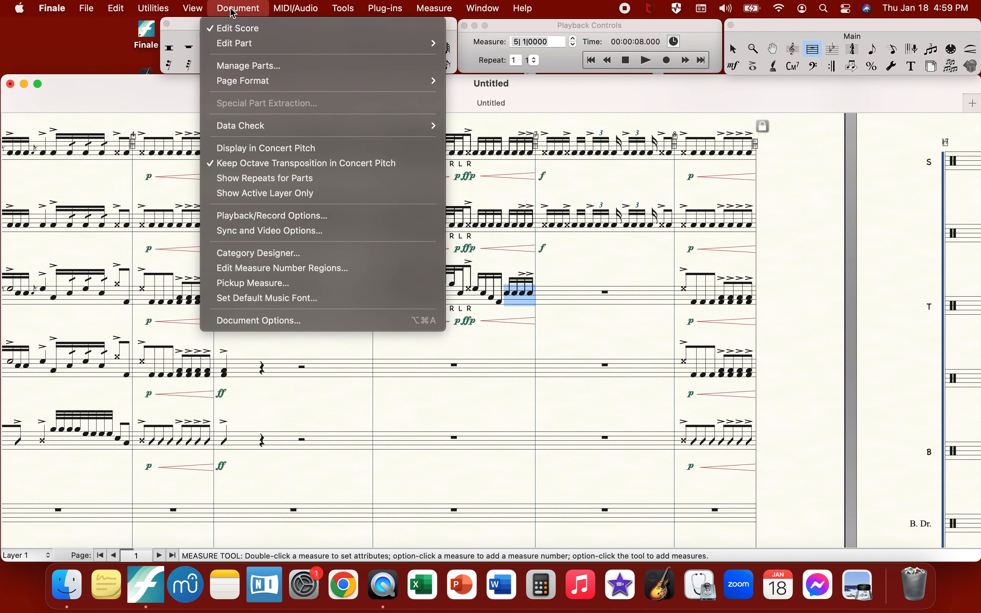
pyautogui.click(163, 43)
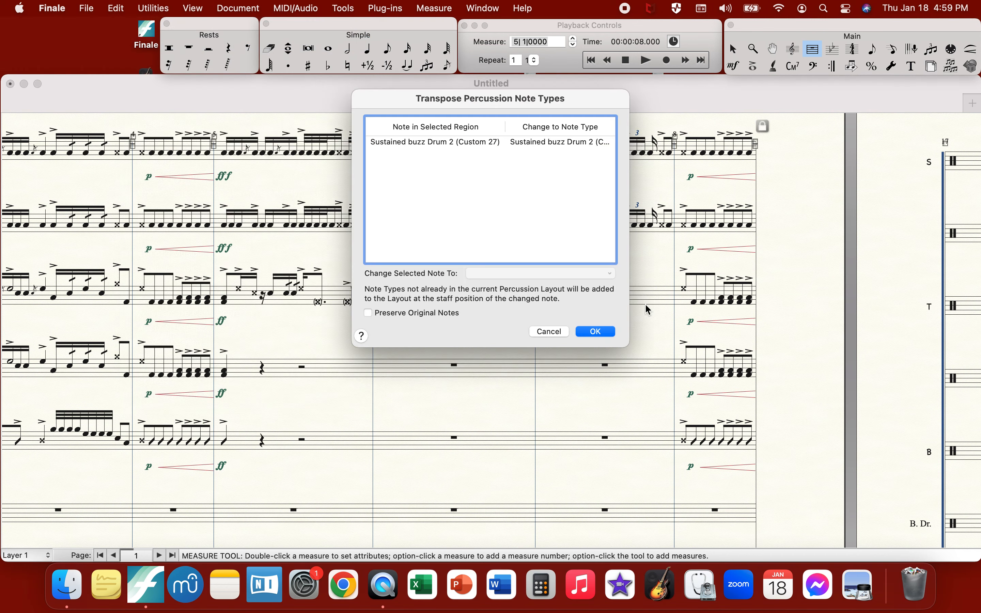
pyautogui.click(515, 145)
pyautogui.click(533, 274)
pyautogui.moveTo(536, 426)
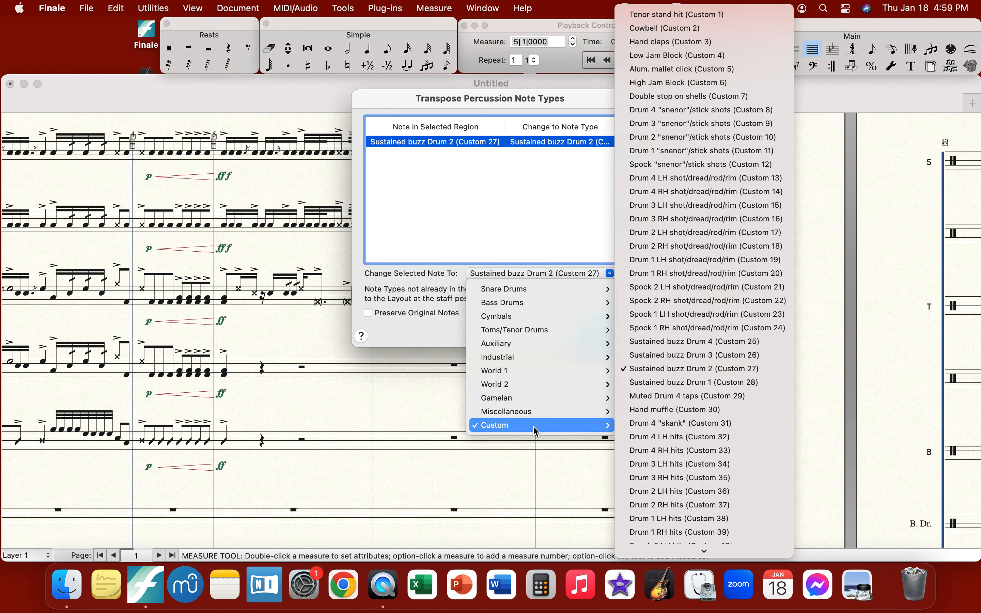
pyautogui.click(712, 440)
pyautogui.click(593, 332)
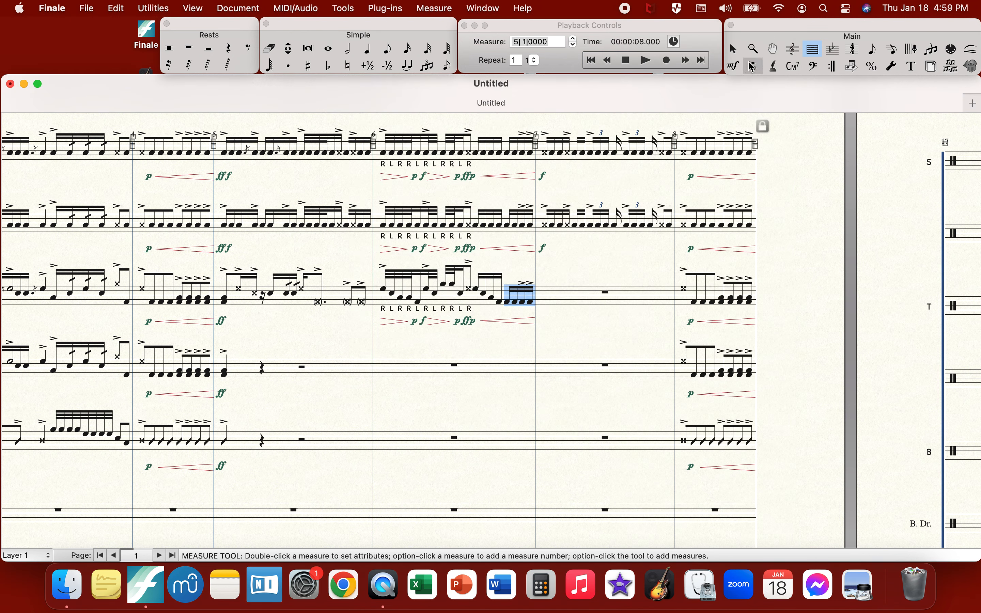
# - Accent all four 16ths on beat 4 of measure 6 in both Snares staves and the upper T staff
pyautogui.click(752, 67)
pyautogui.moveTo(504, 138); pyautogui.dragTo(519, 160)
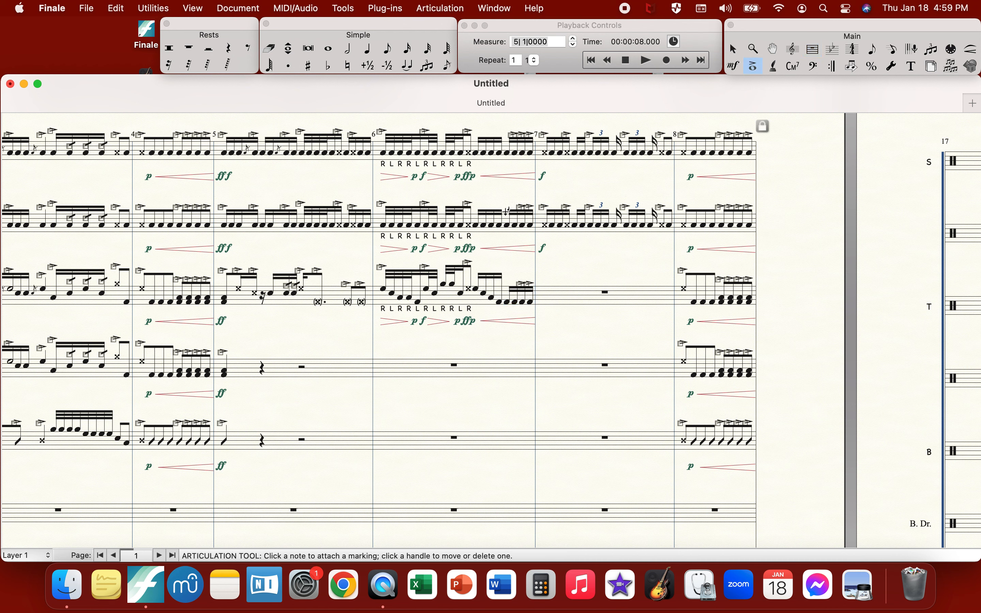
pyautogui.moveTo(518, 228); pyautogui.dragTo(510, 229)
pyautogui.moveTo(504, 291); pyautogui.dragTo(521, 308)
pyautogui.moveTo(519, 234); pyautogui.dragTo(519, 226)
pyautogui.press('super+z')
pyautogui.moveTo(503, 217); pyautogui.dragTo(523, 236)
pyautogui.moveTo(492, 282); pyautogui.dragTo(540, 301)
pyautogui.press('Delete')
# - Copy upper T measure 5 into measure 7 of the same staff
pyautogui.click(414, 55)
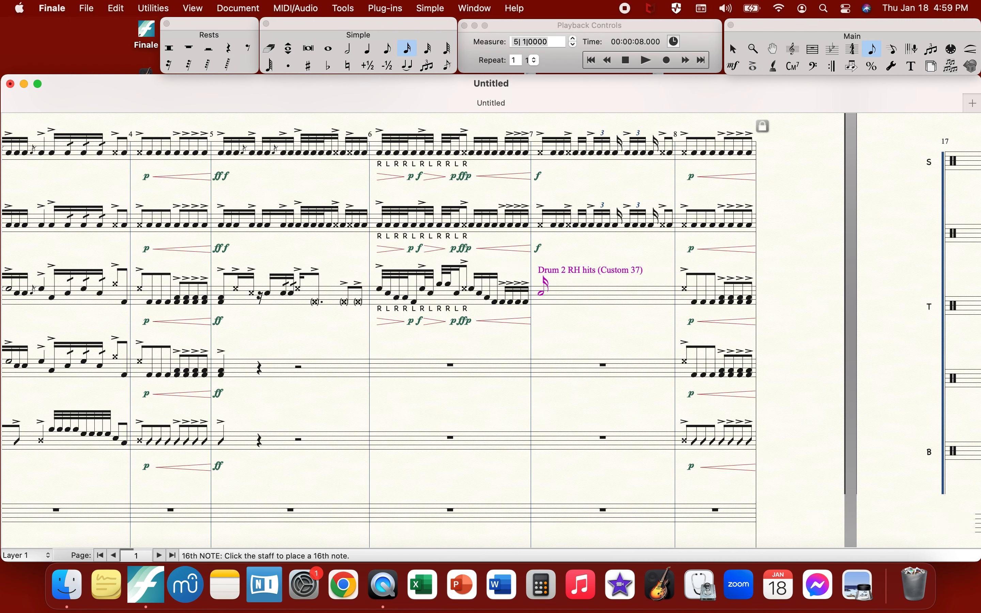
pyautogui.click(814, 49)
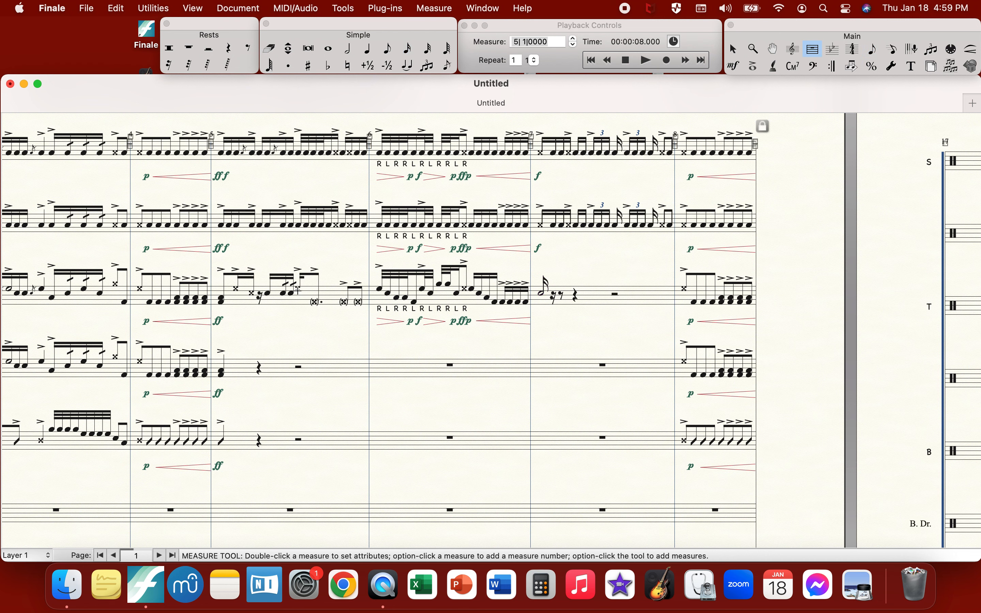
pyautogui.click(311, 287)
pyautogui.moveTo(312, 288); pyautogui.dragTo(541, 315)
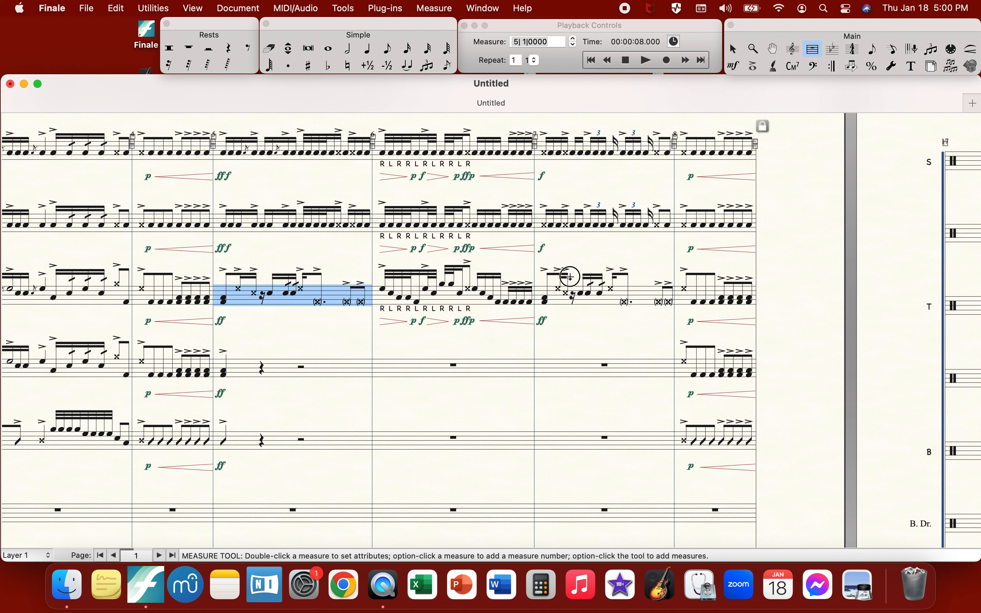
# - Clear beat 2 of upper T measure 7 and start the beat with an eighth rest
pyautogui.moveTo(600, 308); pyautogui.dragTo(605, 310)
pyautogui.press('Delete')
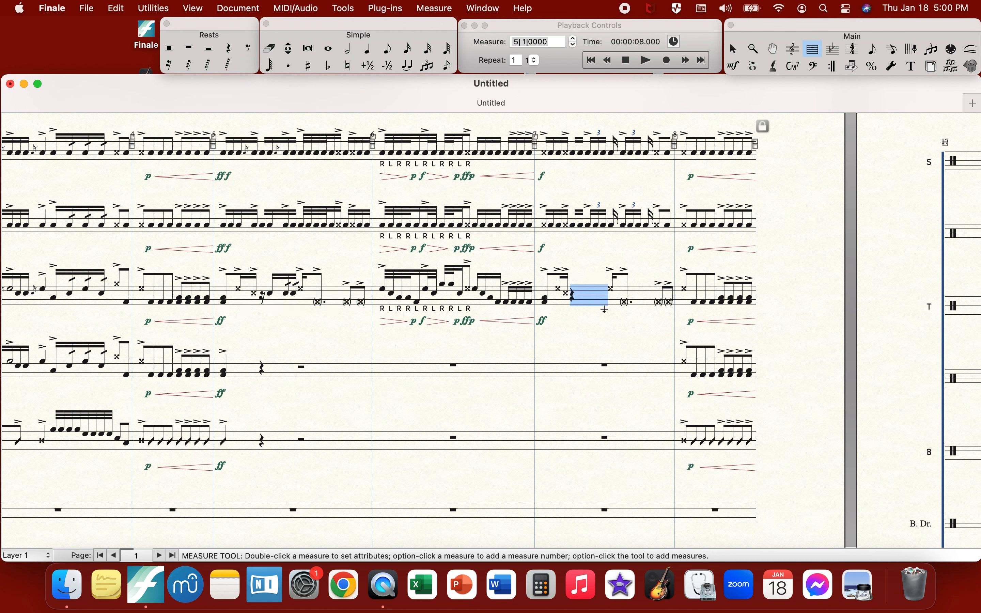
pyautogui.click(248, 48)
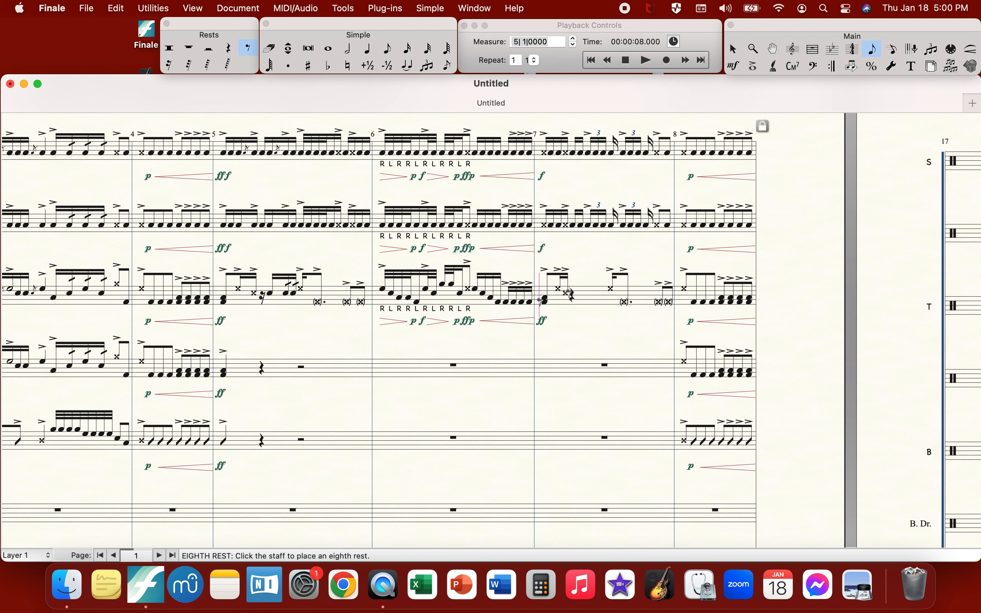
pyautogui.click(573, 294)
# - Complete beat 2 of upper T measure 7 with an eighth note on Drum 4 LH hits (Custom 32)
pyautogui.click(368, 49)
pyautogui.click(388, 49)
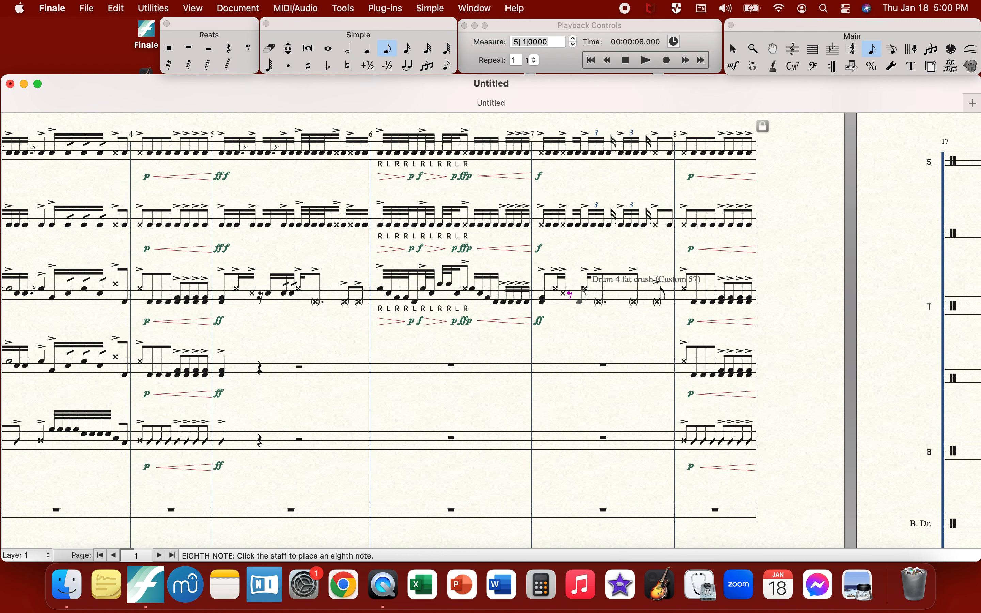
pyautogui.click(590, 300)
pyautogui.press('Down')
pyautogui.press('Down')
pyautogui.press('Down')
pyautogui.press('Down')
pyautogui.press('Down')
pyautogui.press('Down')
pyautogui.press('Down')
pyautogui.press('Down')
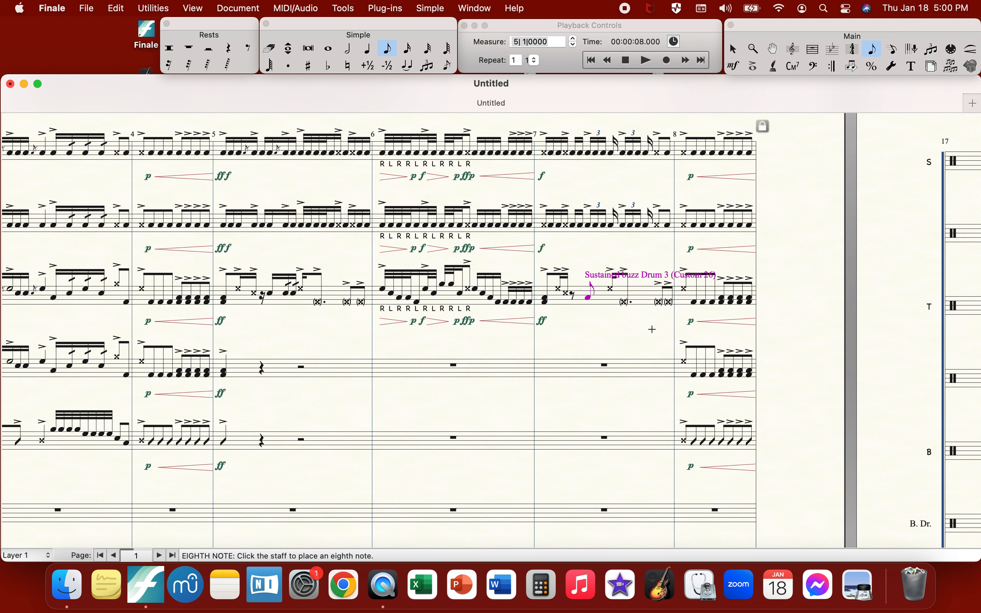
pyautogui.press('Down')
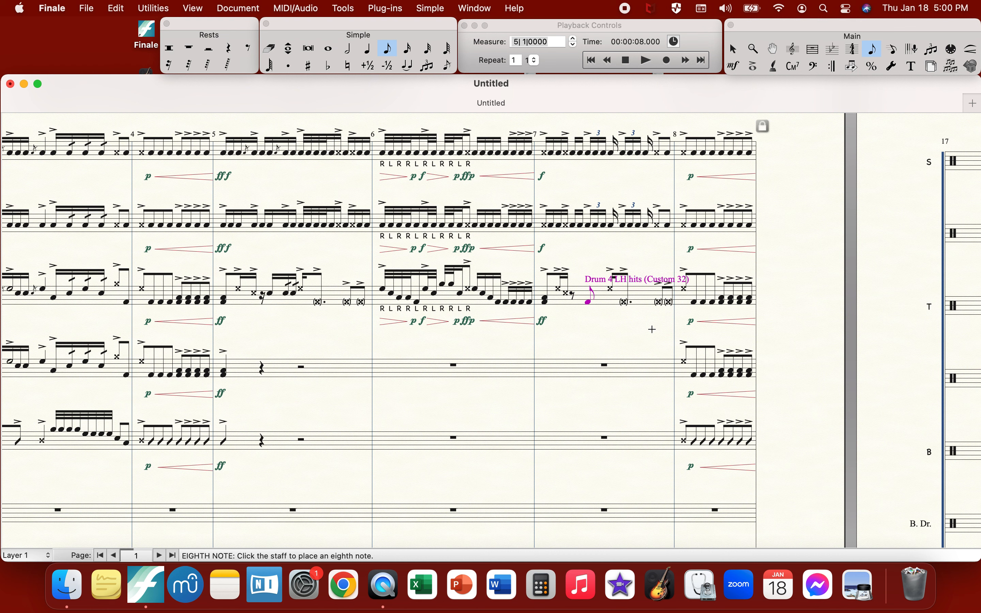
# - Replace the ff dynamic at the start of upper T measure 7 with f
pyautogui.click(734, 66)
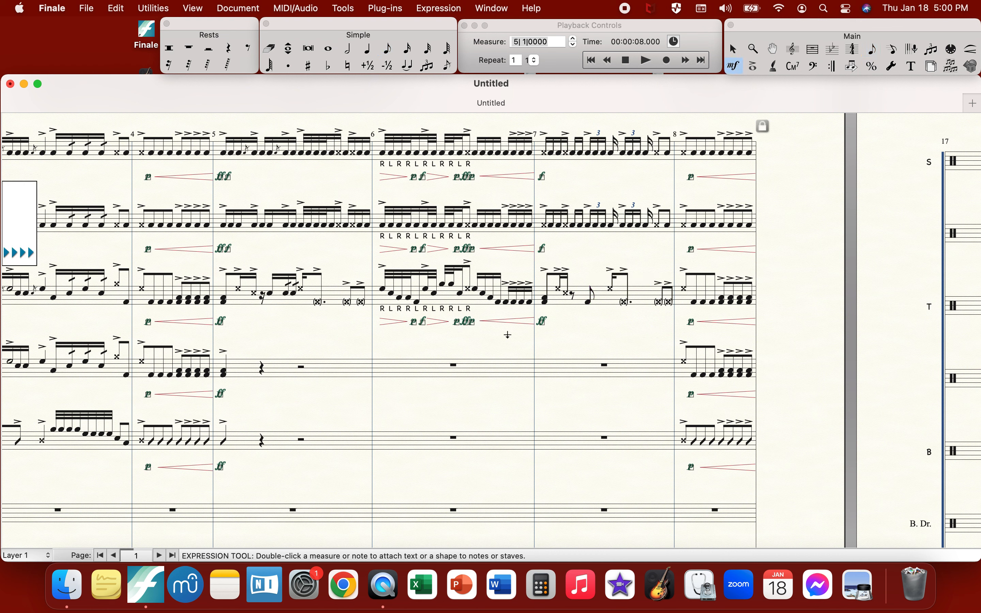
pyautogui.click(545, 325)
pyautogui.press('Delete')
# - Remove the upper note from the opening double stop of upper T measure 7, keeping only the Drum 4 note
pyautogui.click(388, 47)
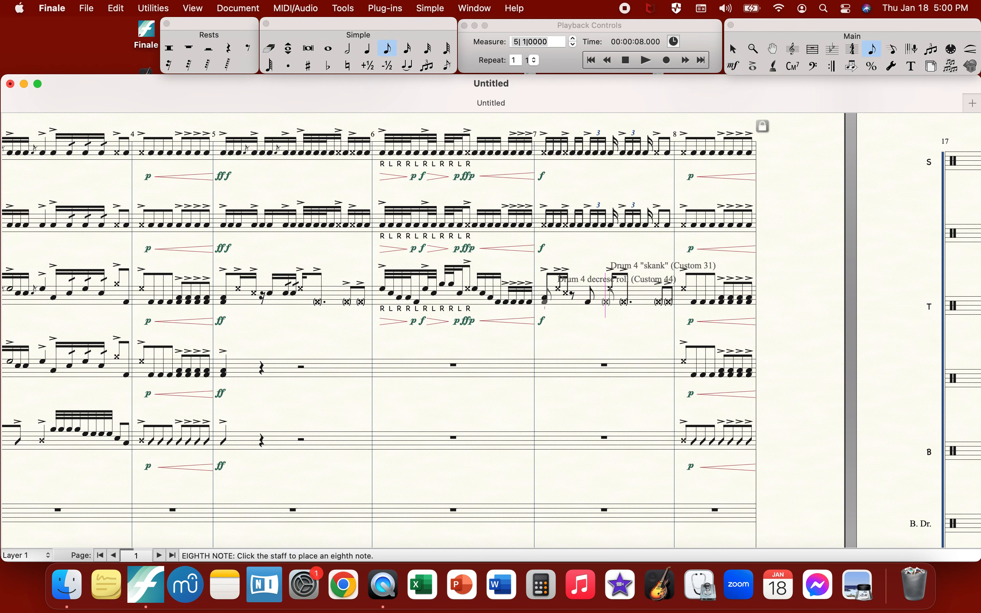
pyautogui.press('Up')
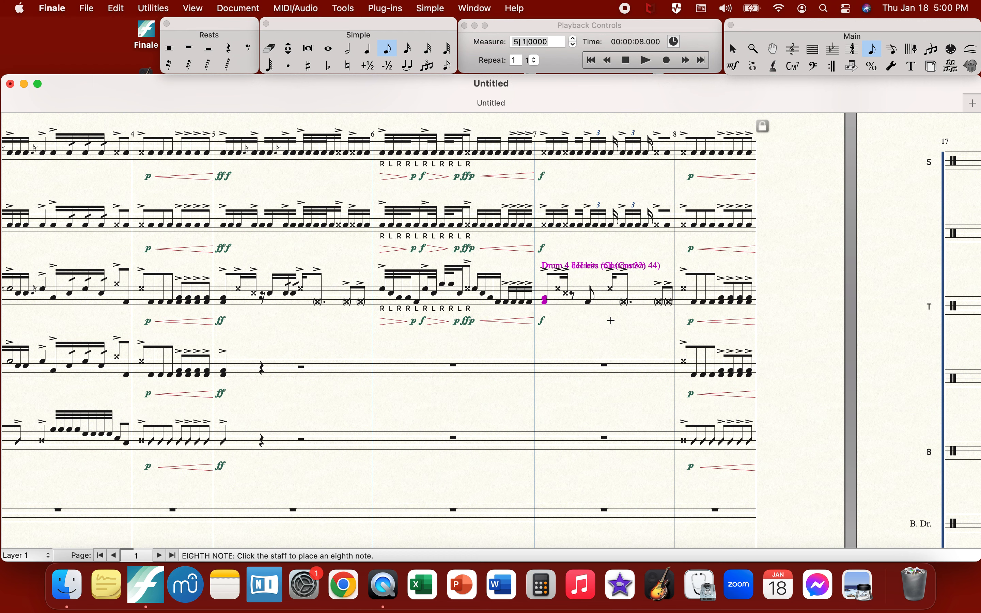
pyautogui.press('Delete')
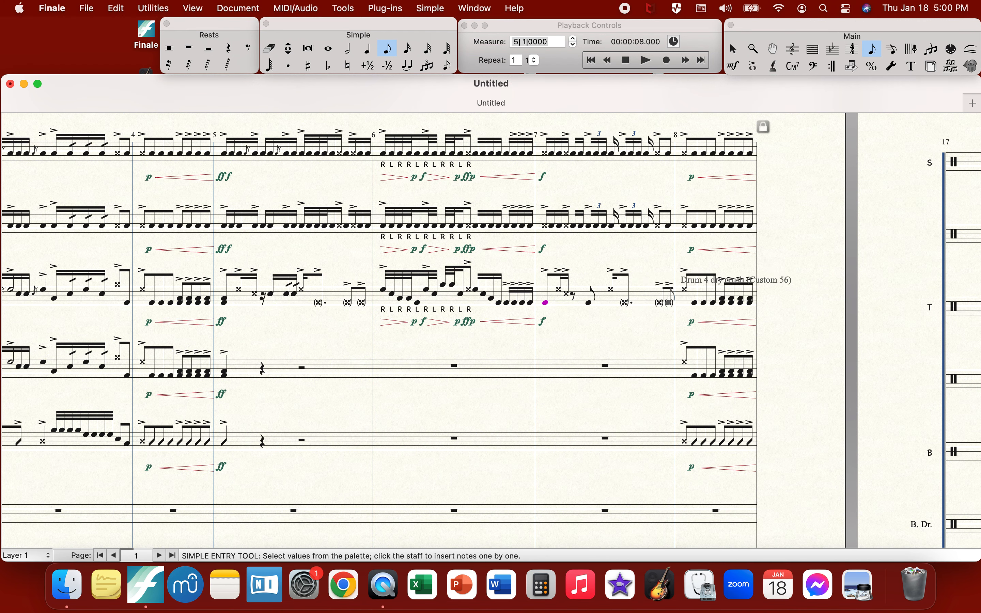
# - Change the last eighth note of upper T measure 7 to Drum 4 RH shot/dread/rod/rim (Custom 14)
pyautogui.press('Right')
pyautogui.press('Right')
pyautogui.press('Right')
pyautogui.press('Right')
pyautogui.press('Right')
pyautogui.press('Right')
pyautogui.press('Right')
pyautogui.press('Right')
pyautogui.press('Up')
pyautogui.press('Up')
pyautogui.press('Up')
pyautogui.press('Up')
pyautogui.press('Down')
pyautogui.press('Down')
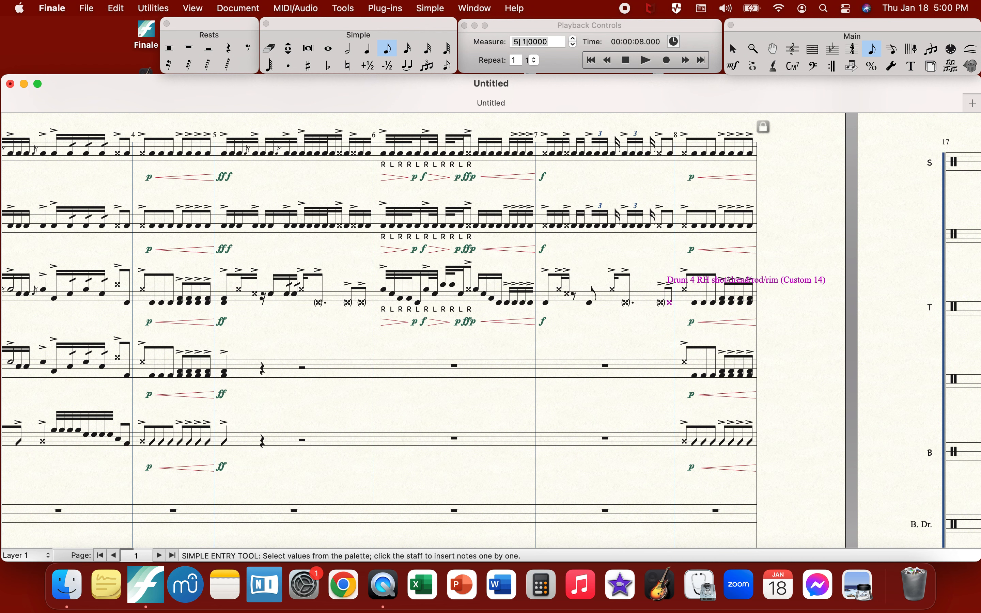
# - Raise the next-to-last eighth note of upper T measure 7 to an x-notehead at the Drum 1 height
pyautogui.press('Up')
pyautogui.press('Up')
pyautogui.press('Up')
pyautogui.press('Up')
pyautogui.press('Up')
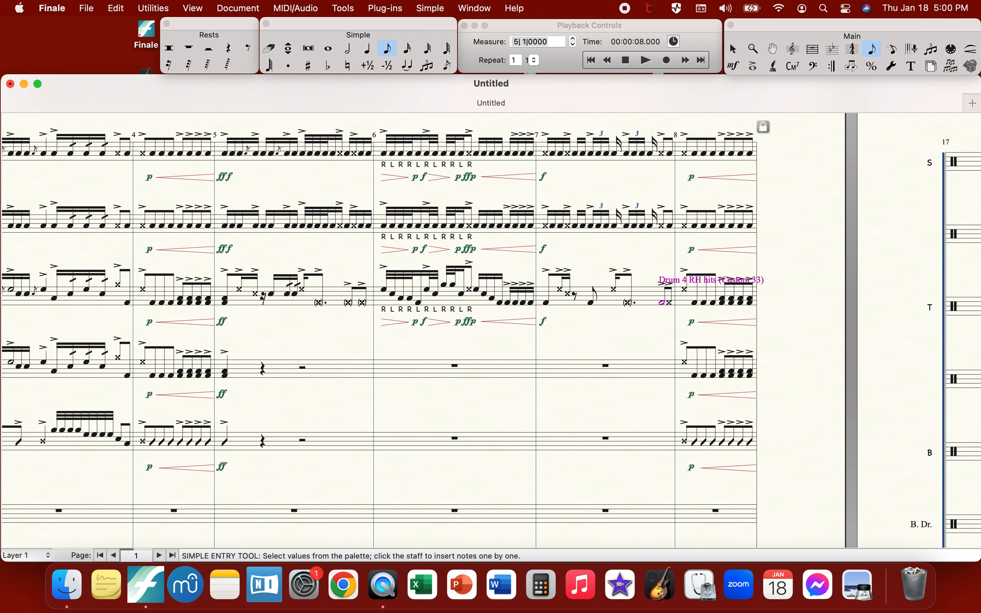
pyautogui.press('Up')
pyautogui.press('Up')
pyautogui.press('Up')
pyautogui.press('Up')
pyautogui.press('Up')
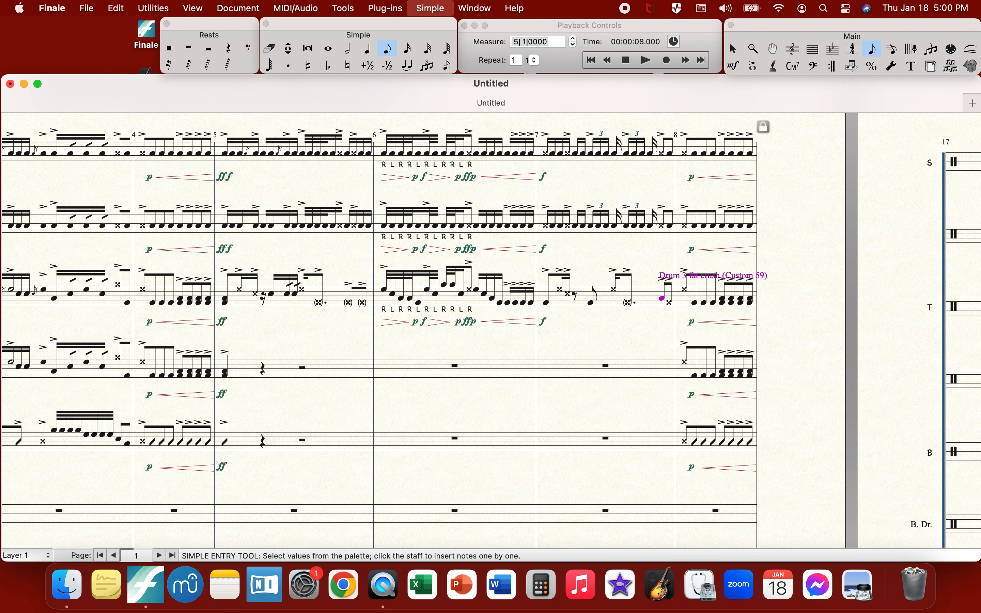
pyautogui.press('Up')
pyautogui.press('Up')
pyautogui.press('Up')
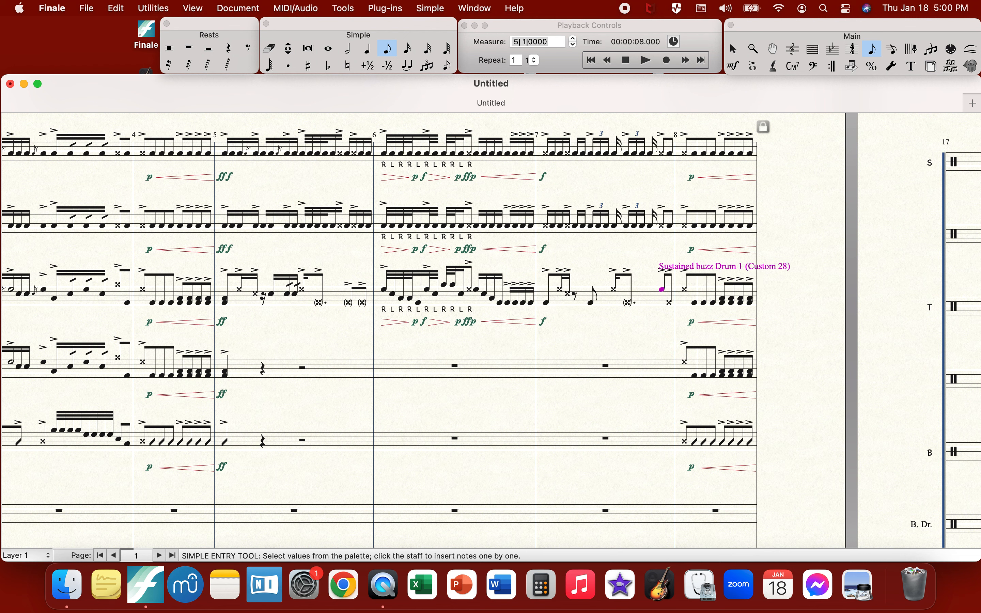
# - Change the last eighth note of upper T measure 7 to Drum 4 LH hits (Custom 32)
pyautogui.press('Down')
pyautogui.press('Down')
pyautogui.press('Down')
pyautogui.press('Down')
pyautogui.press('Down')
pyautogui.press('Down')
pyautogui.press('Down')
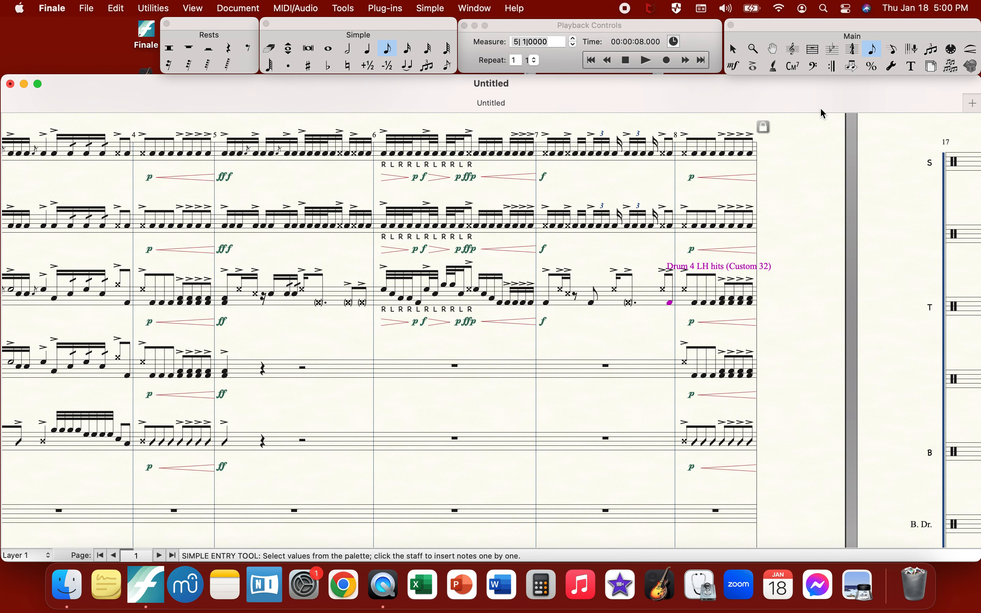
# - Remove the accent from the last eighth note of upper T measure 7
pyautogui.click(755, 66)
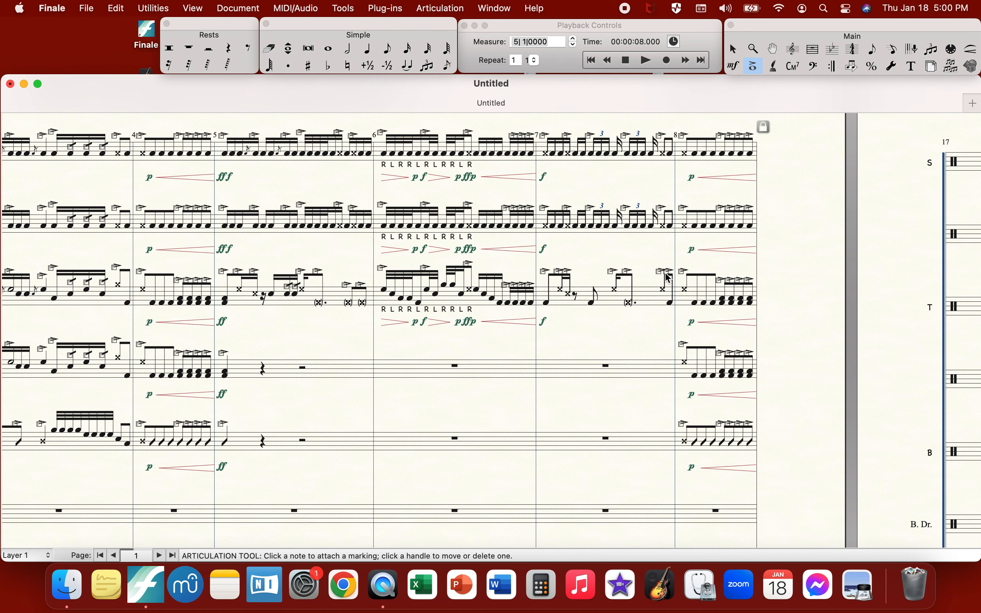
pyautogui.scroll(-1, 662, 316)
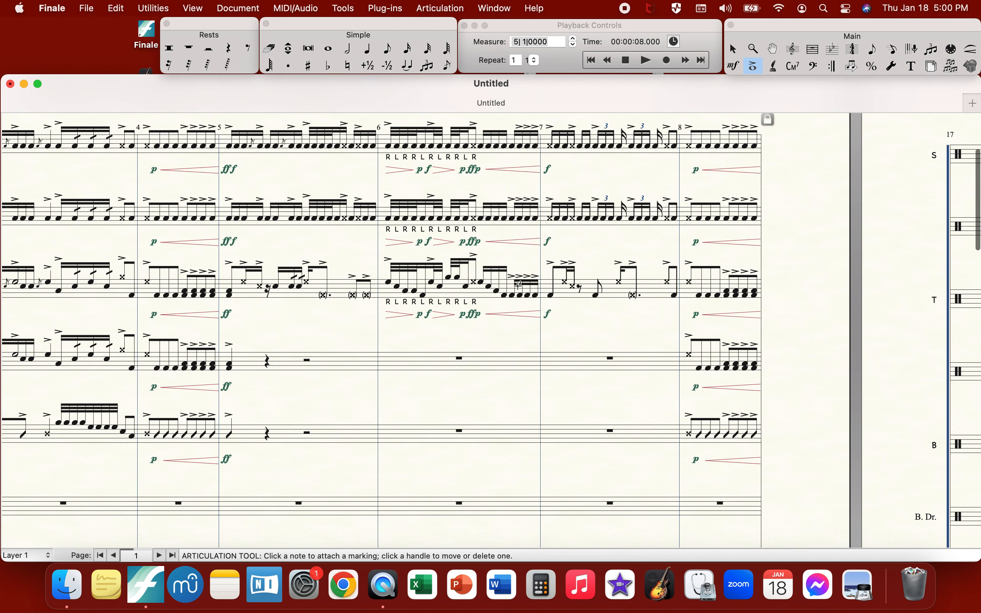
pyautogui.scroll(-1, 519, 286)
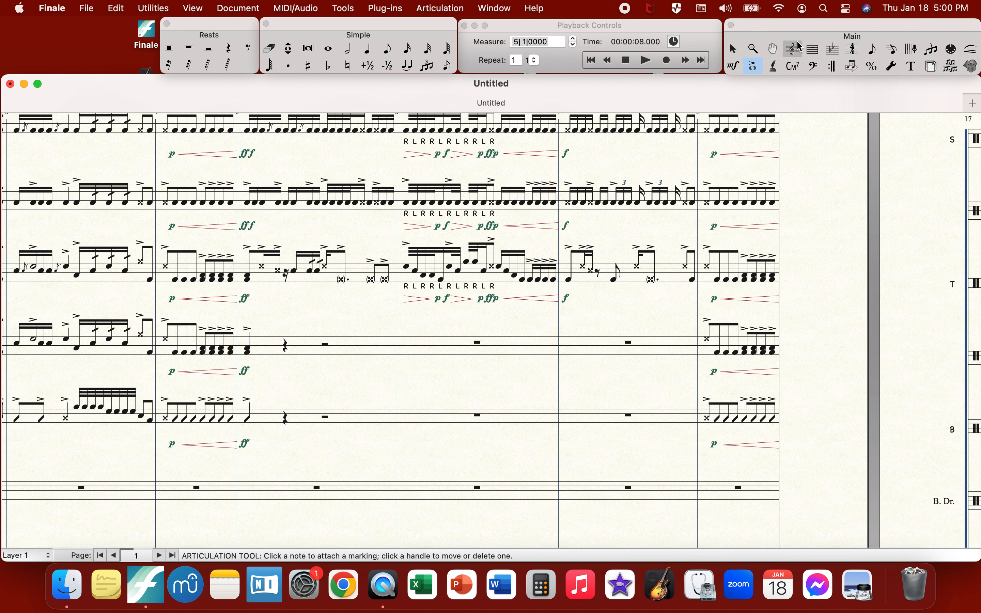
# - Copy upper T measures 5–7 onto the same measures of the lower T staff
pyautogui.click(813, 49)
pyautogui.click(647, 260)
pyautogui.keyDown('shift'); pyautogui.click(321, 267); pyautogui.keyUp('shift')
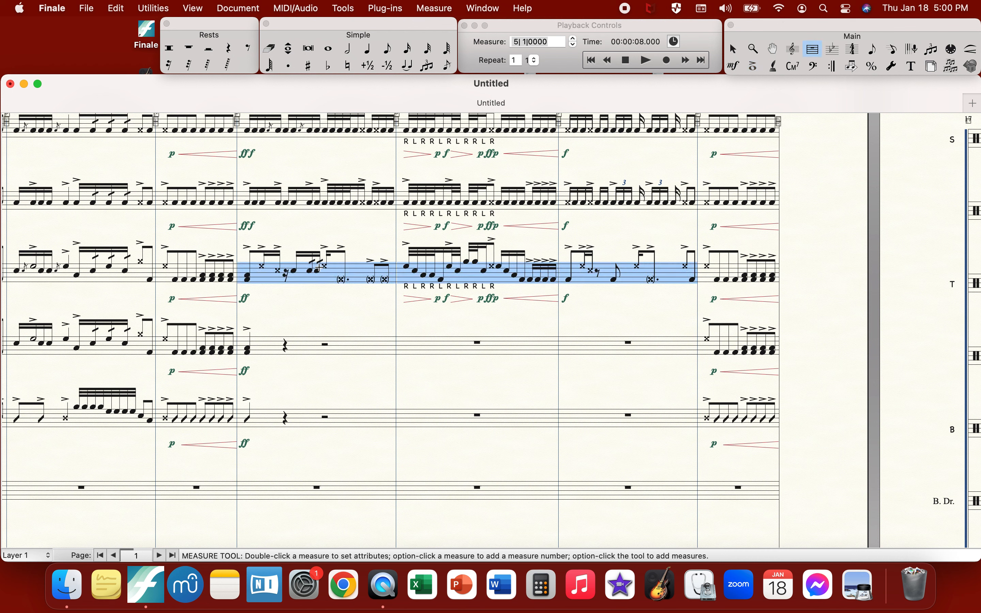
pyautogui.keyDown('alt'); pyautogui.click(301, 345); pyautogui.keyUp('alt')
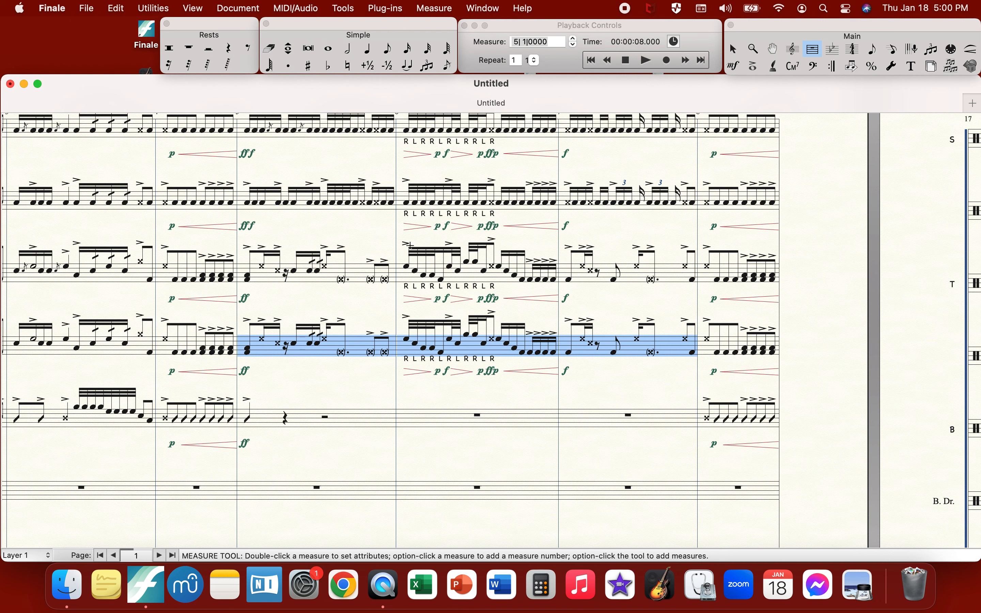
# - Delete the copied accents over the notes in lower T measures 5–7
pyautogui.click(753, 66)
pyautogui.moveTo(239, 314); pyautogui.dragTo(695, 332)
pyautogui.press('Delete')
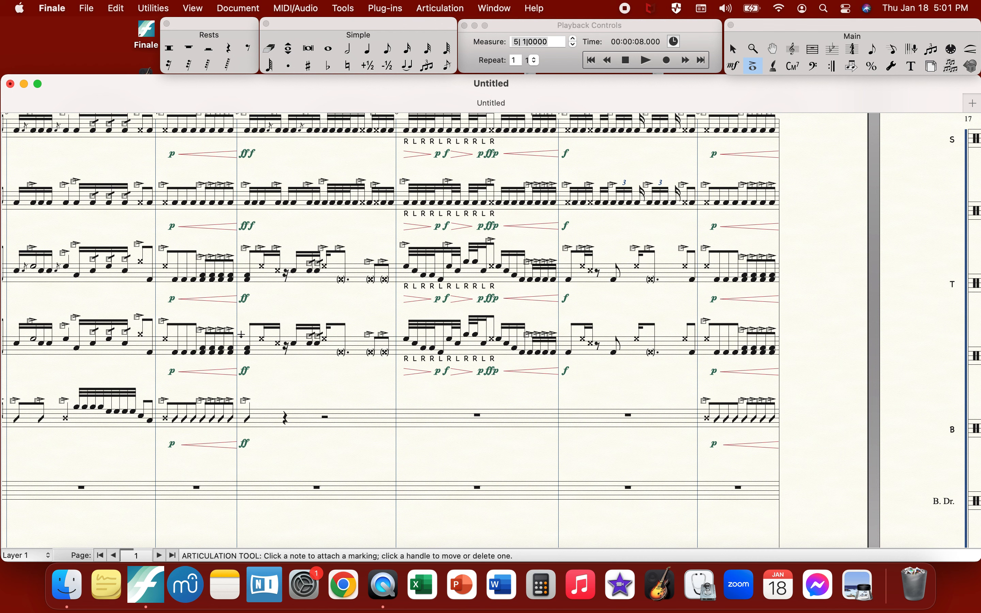
# - Reapply accents to the accented notes in lower T measures 5–7, matching the upper T staff
pyautogui.moveTo(236, 332); pyautogui.dragTo(290, 359)
pyautogui.moveTo(363, 333); pyautogui.dragTo(406, 372)
pyautogui.moveTo(577, 330); pyautogui.dragTo(598, 358)
pyautogui.moveTo(647, 330); pyautogui.dragTo(689, 359)
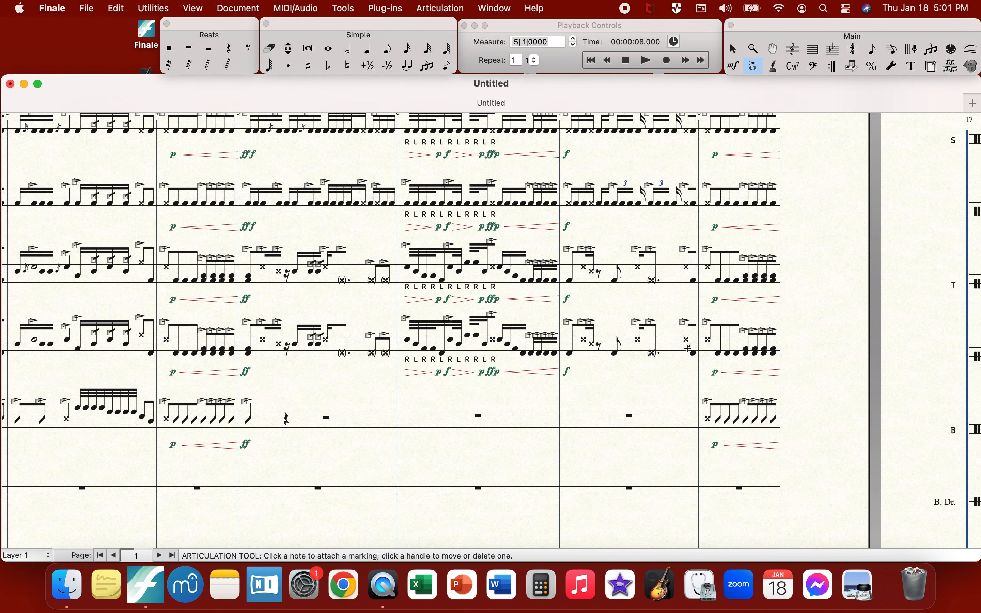
# - Play back the score from measure 5 through measure 7 to check the new tenor parts, and stop playback
pyautogui.press('super+minus')
pyautogui.scroll(-2, 687, 348)
pyautogui.click(646, 61)
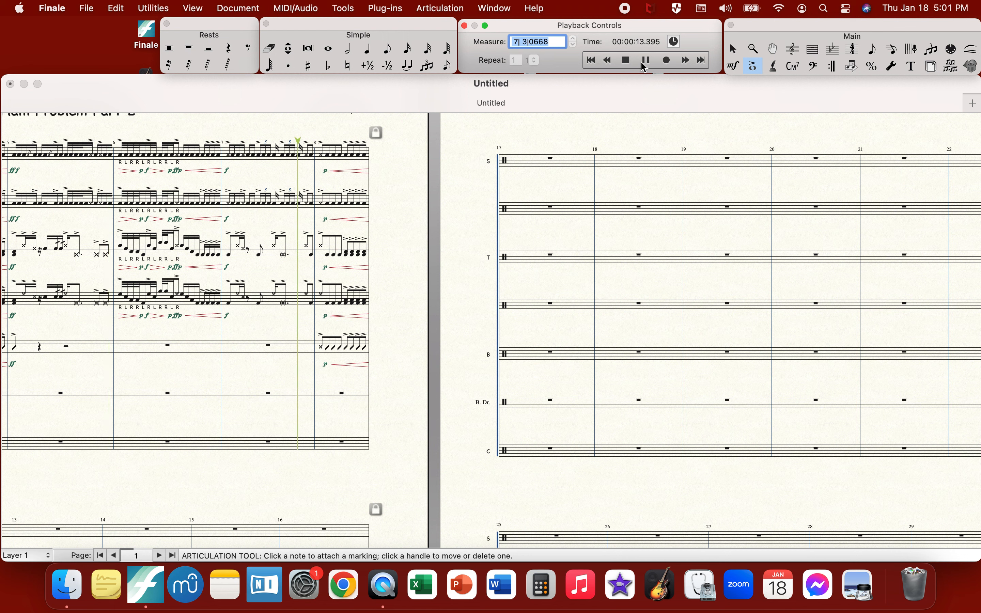
pyautogui.click(626, 60)
# - Start B measure 5 with a dotted eighth and a sixteenth on Unison hits (Custom 10), followed by an eighth rest
pyautogui.click(759, 54)
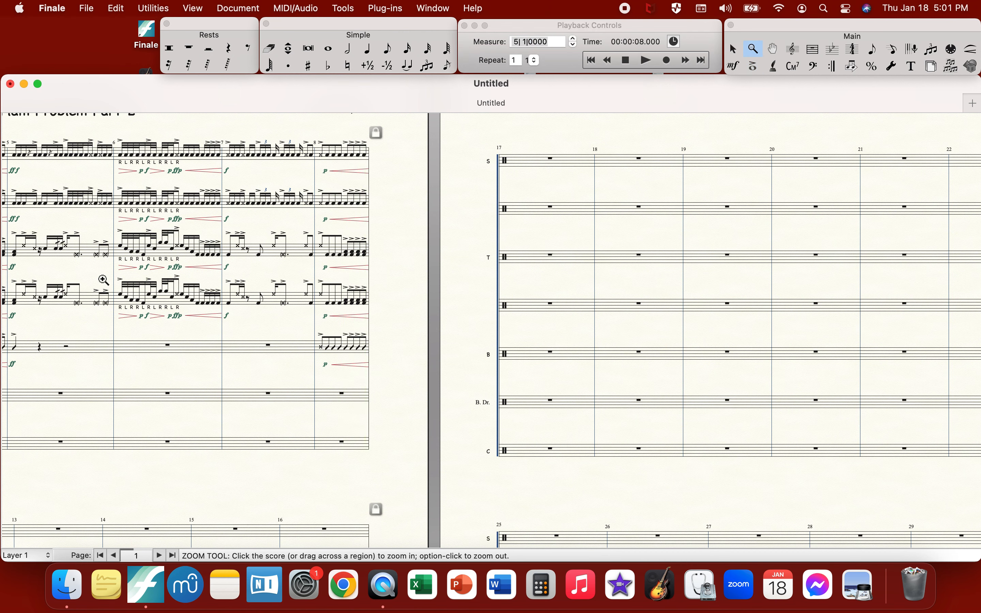
pyautogui.click(103, 279)
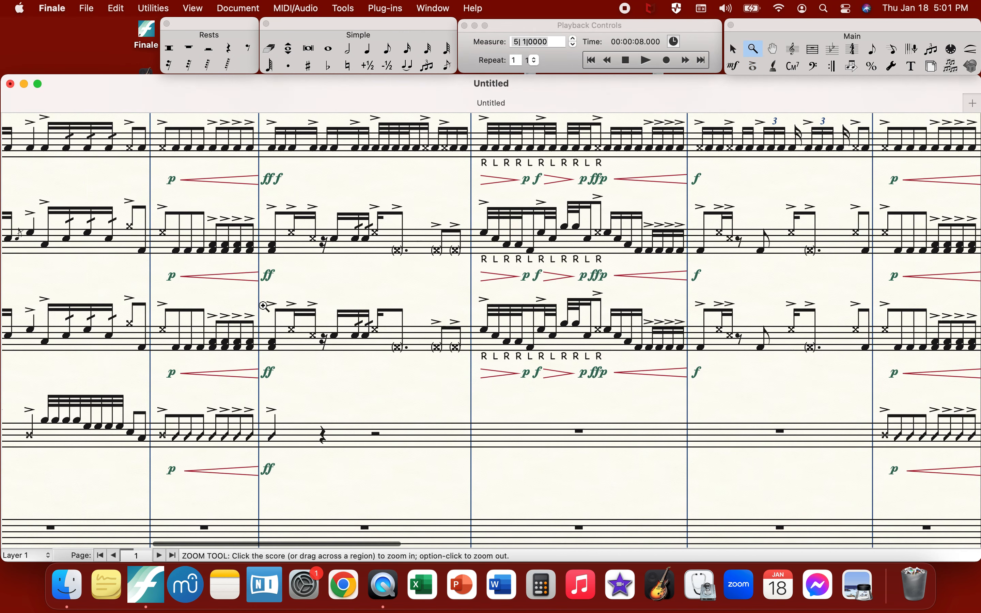
pyautogui.keyDown('alt'); pyautogui.click(264, 307); pyautogui.keyUp('alt')
pyautogui.click(387, 47)
pyautogui.click(208, 353)
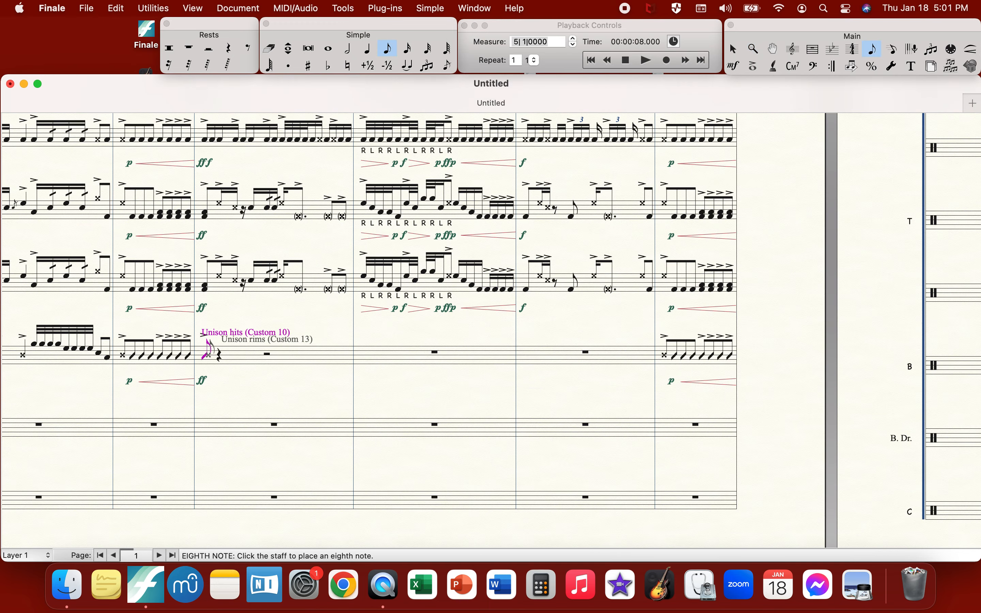
pyautogui.click(408, 48)
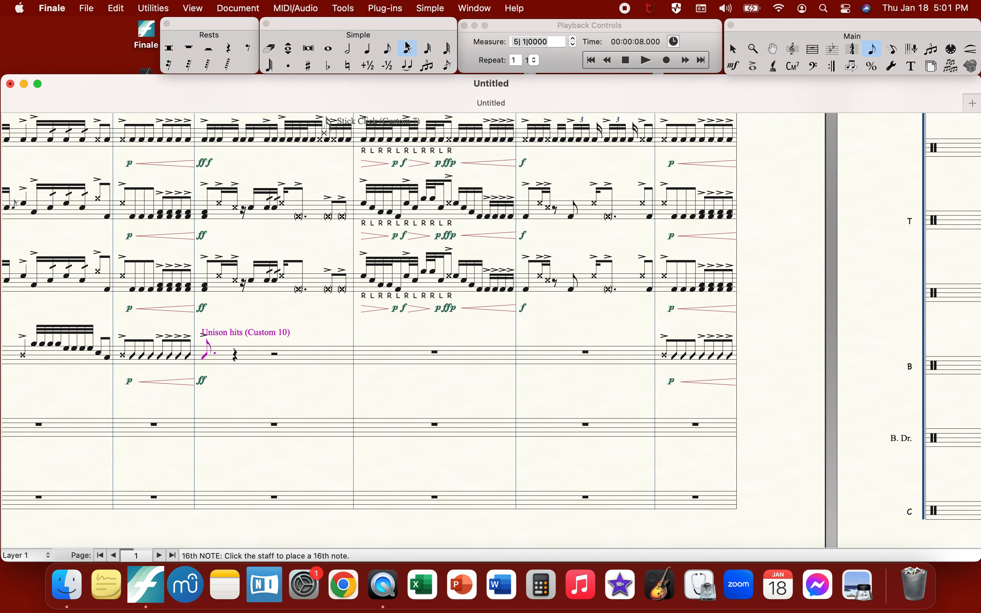
pyautogui.click(239, 355)
pyautogui.click(249, 47)
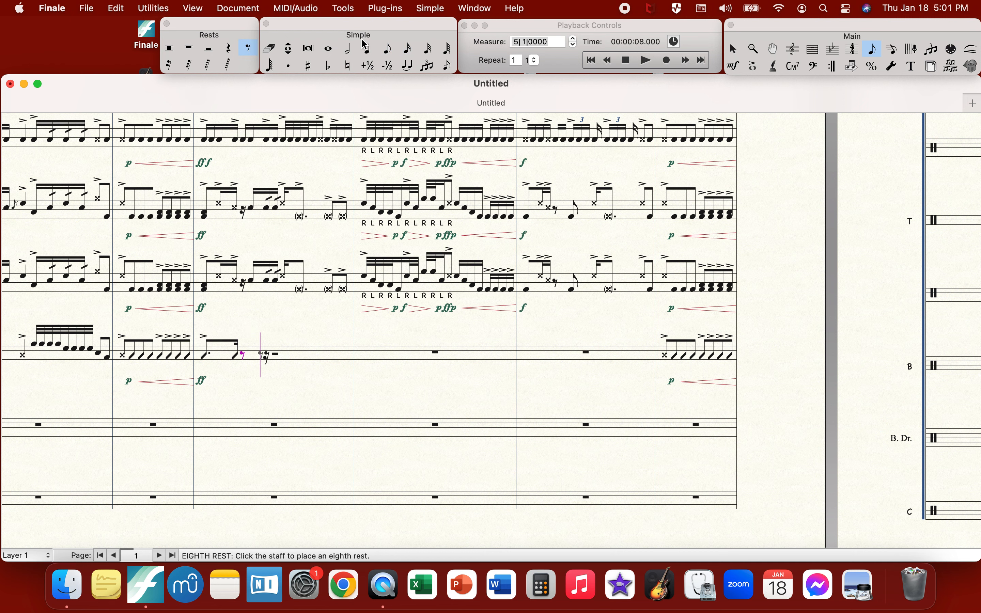
# - Enter six sixteenth notes after the rest in B measure 5, alternating between Drum 2 hits (Custom 14) and the drum above
pyautogui.click(408, 48)
pyautogui.press('Up')
pyautogui.press('Up')
pyautogui.press('Up')
pyautogui.press('Up')
pyautogui.press('Up')
pyautogui.press('Up')
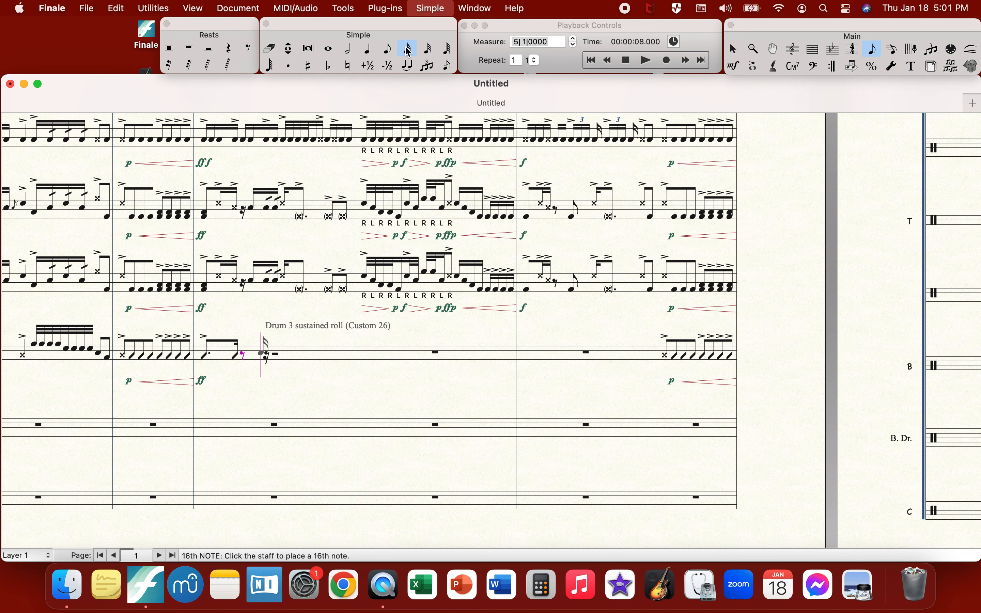
pyautogui.press('Return')
pyautogui.press('Return')
pyautogui.press('Up')
pyautogui.press('Up')
pyautogui.press('Up')
pyautogui.press('Return')
pyautogui.press('Return')
pyautogui.press('Return')
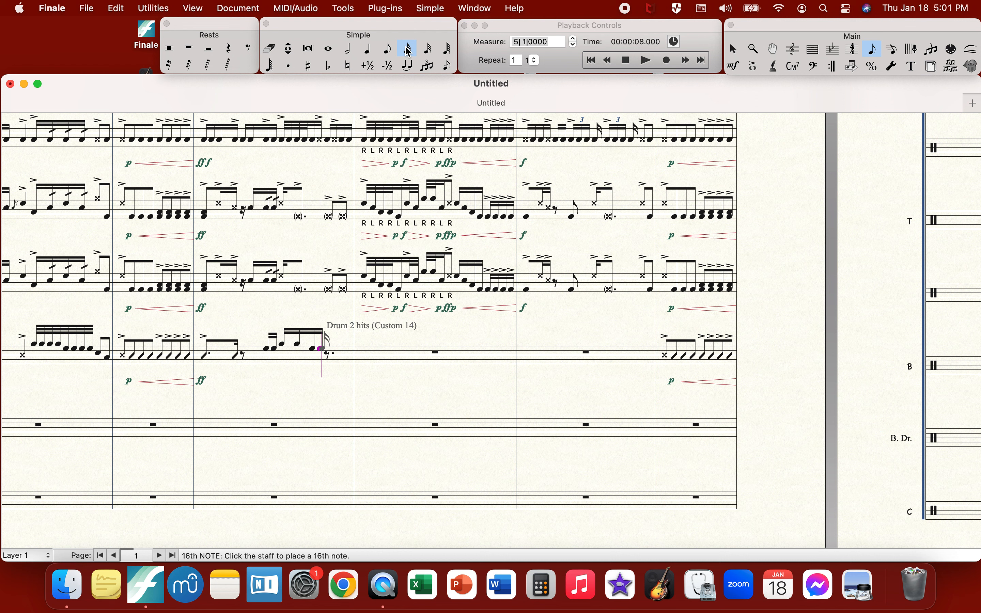
# - Complete beat 4 of B measure 5 with a dotted eighth and a sixteenth on Unison hits (Custom 10)
pyautogui.click(395, 54)
pyautogui.press('Down')
pyautogui.press('Down')
pyautogui.press('Down')
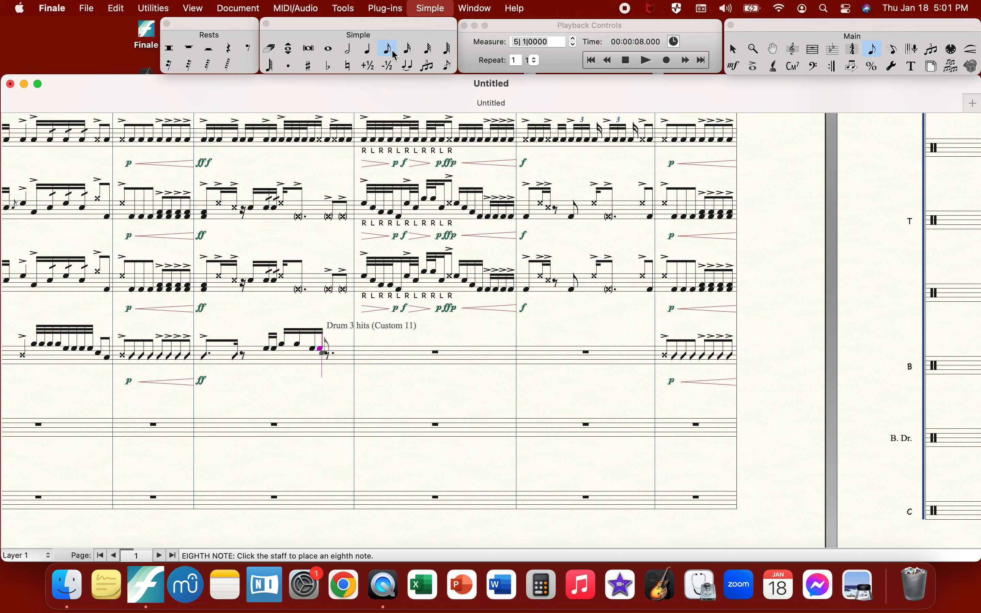
pyautogui.press('Down')
pyautogui.press('Return')
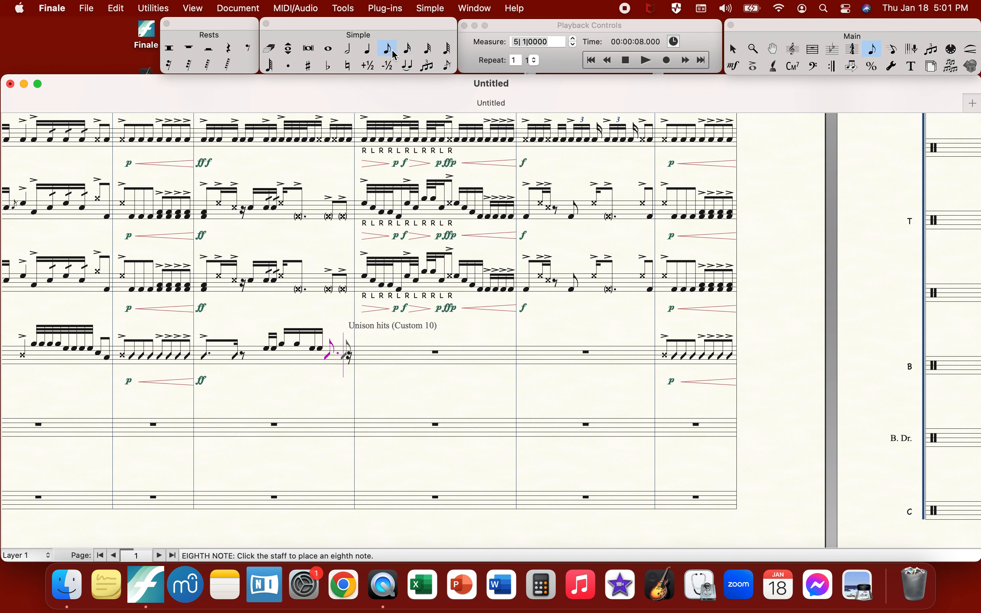
pyautogui.press('Return')
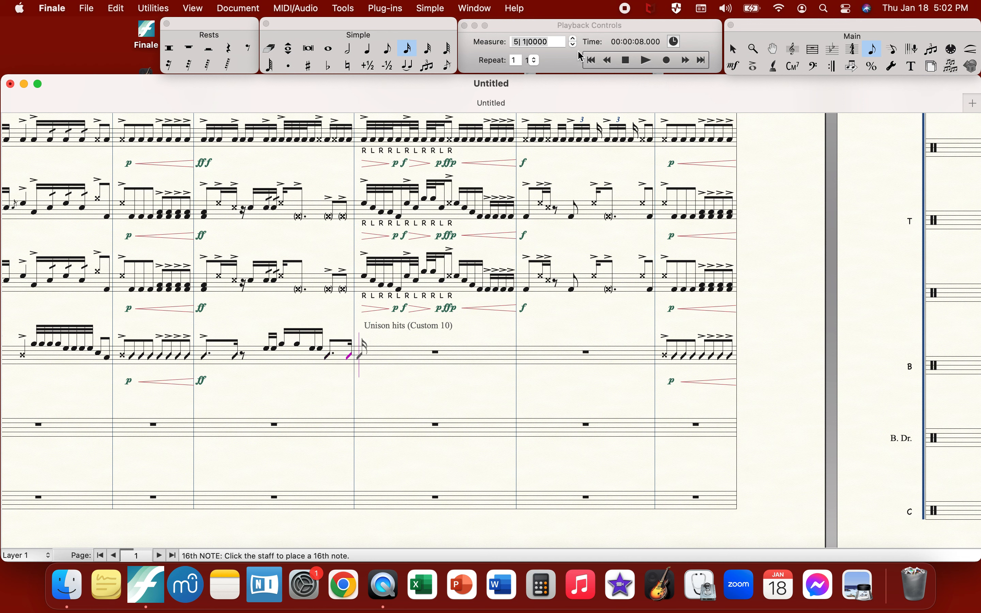
# - Add accents and tremolo slashes to the new notes of B measure 5
pyautogui.click(755, 67)
pyautogui.click(756, 67)
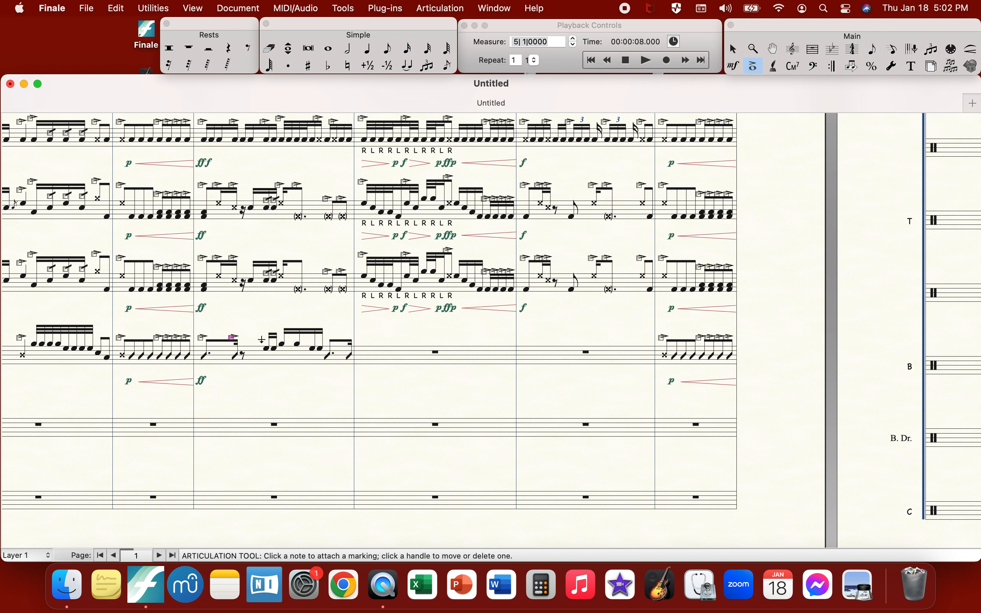
pyautogui.moveTo(261, 339); pyautogui.dragTo(284, 368)
pyautogui.click(283, 340)
pyautogui.moveTo(279, 335); pyautogui.dragTo(354, 365)
pyautogui.click(332, 345)
pyautogui.press('Delete')
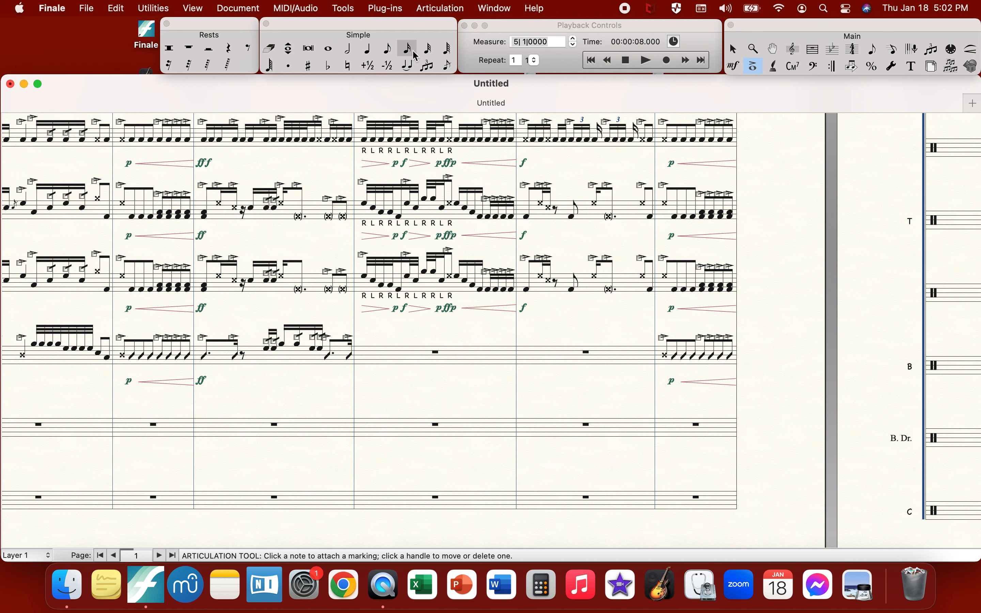
# - Begin B measure 6 with a Unison hits eighth note, four 32nd notes on Drum 5 hits (Custom 5) and four one drum higher
pyautogui.click(387, 49)
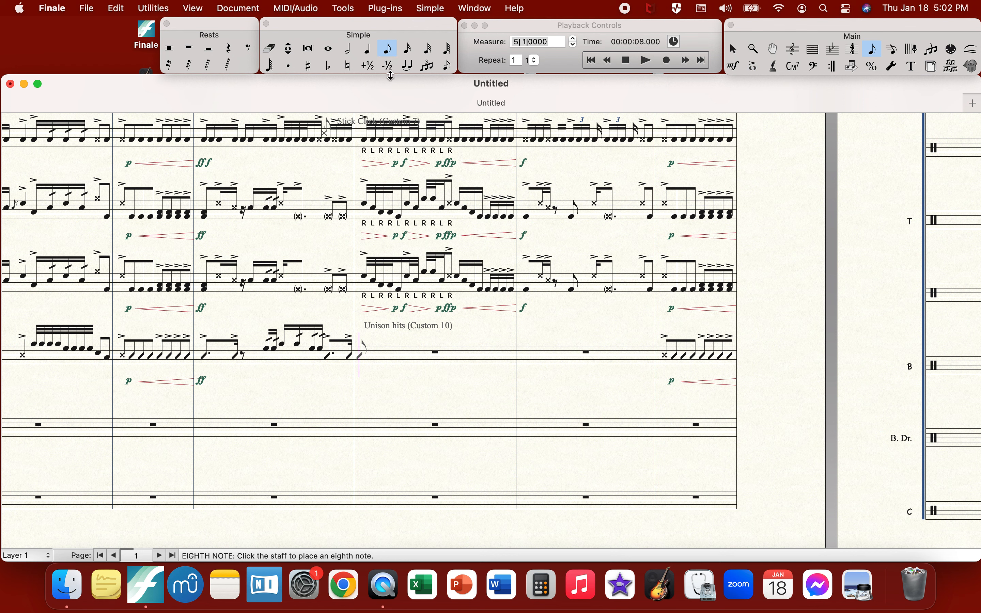
pyautogui.press('Return')
pyautogui.click(428, 47)
pyautogui.press('Down')
pyautogui.press('Down')
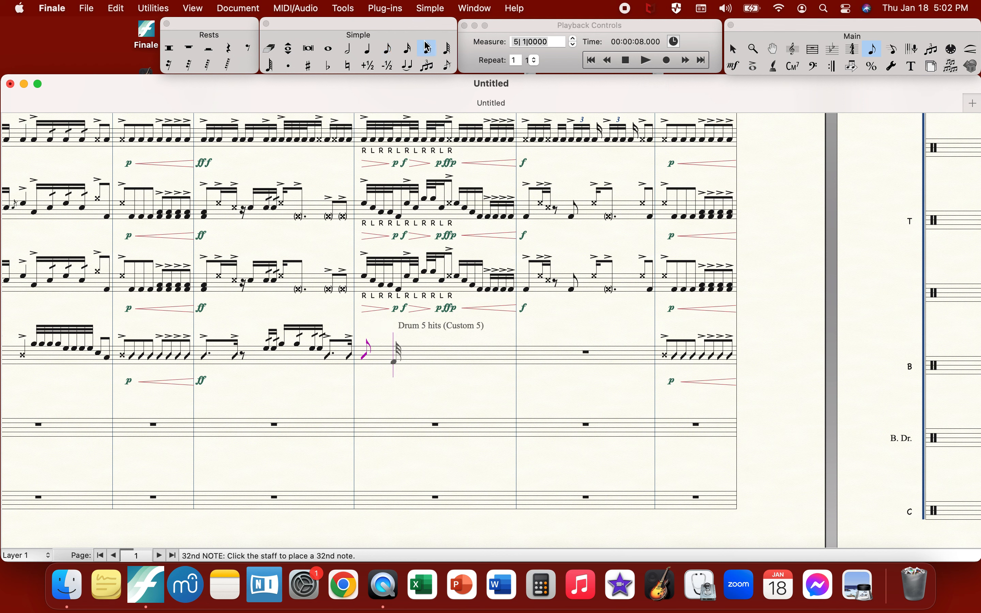
pyautogui.press('Return')
pyautogui.press('Return')
pyautogui.press('Return')
pyautogui.press('Return')
pyautogui.press('Return')
pyautogui.press('Return')
pyautogui.press('Return')
pyautogui.press('Return')
# - Complete beat 2 of B measure 6 with an eighth note on Unison hits (Custom 10), and add an eighth rest
pyautogui.click(391, 49)
pyautogui.press('Up')
pyautogui.press('Up')
pyautogui.press('Up')
pyautogui.press('Up')
pyautogui.press('Return')
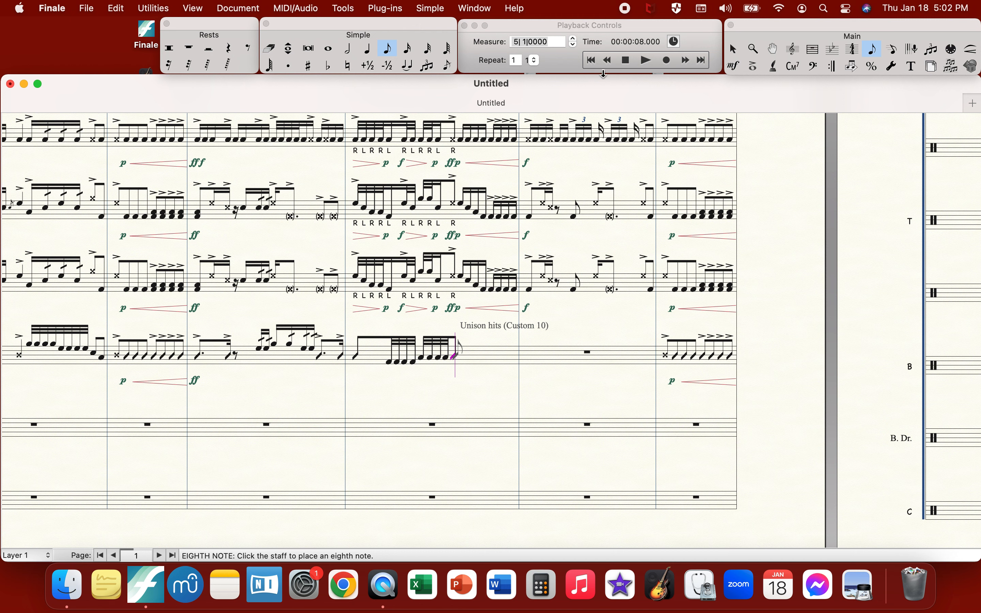
pyautogui.click(248, 48)
pyautogui.press('Return')
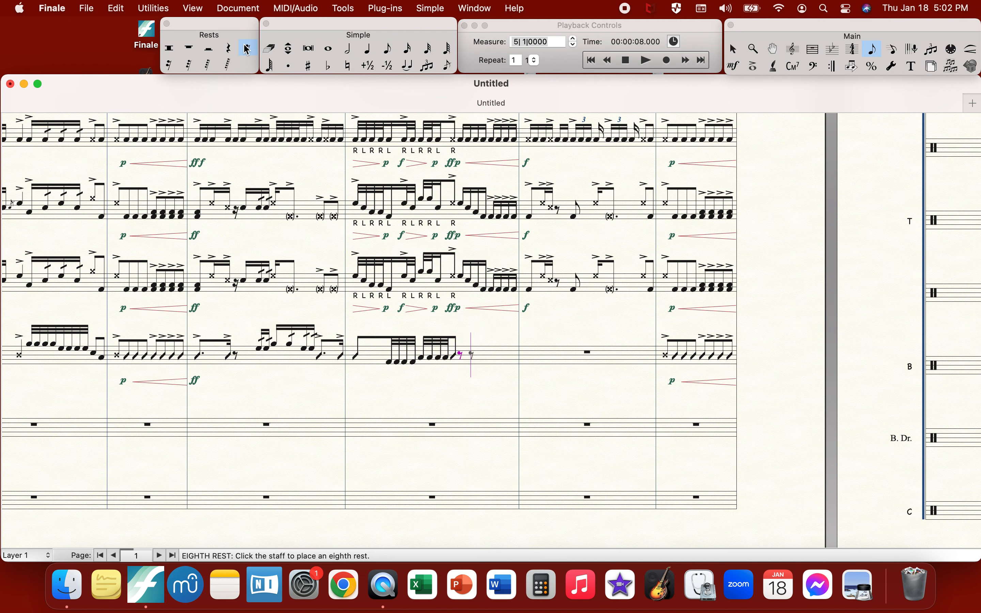
# - Finish B measure 6 on Unison hits (Custom 10) with an eighth note, two sixteenths and a final eighth
pyautogui.click(385, 54)
pyautogui.press('Return')
pyautogui.click(412, 54)
pyautogui.press('Return')
pyautogui.press('Return')
pyautogui.click(393, 55)
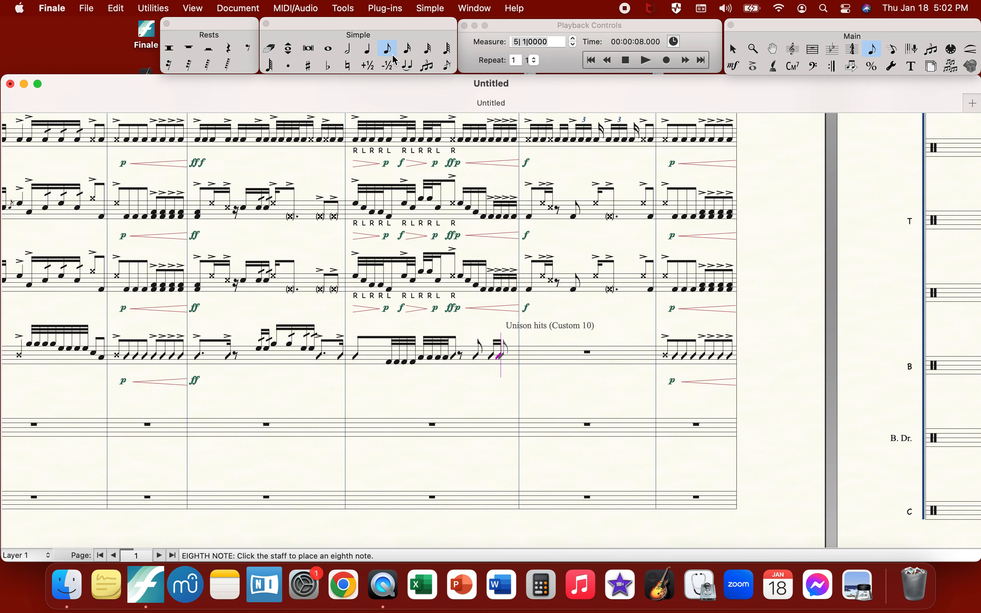
# - Copy B measure 5 into B measure 7, and add an f dynamic under the first sixteenth note of measure 5
pyautogui.click(813, 49)
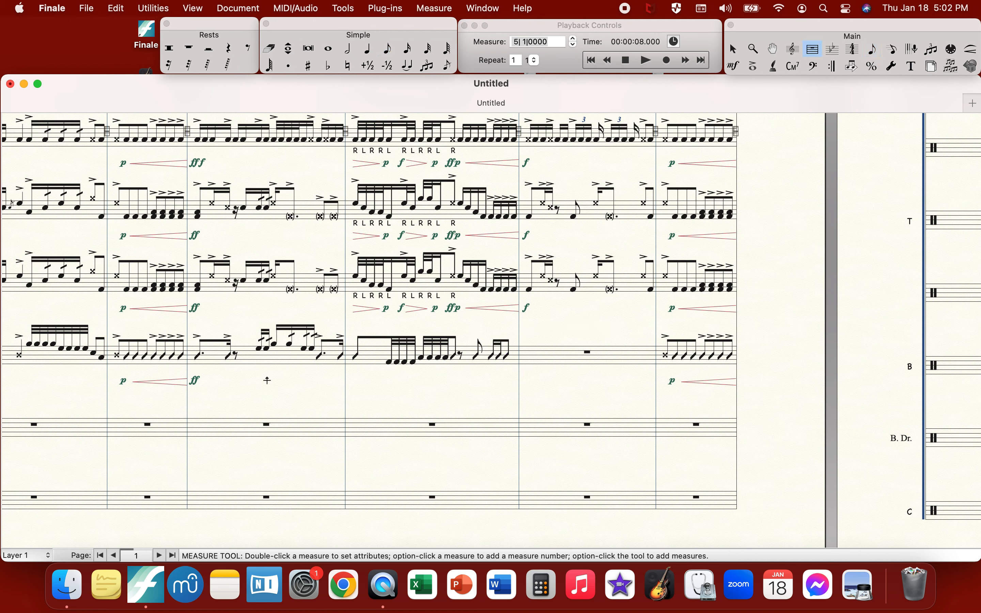
pyautogui.click(269, 361)
pyautogui.moveTo(269, 362); pyautogui.dragTo(530, 372)
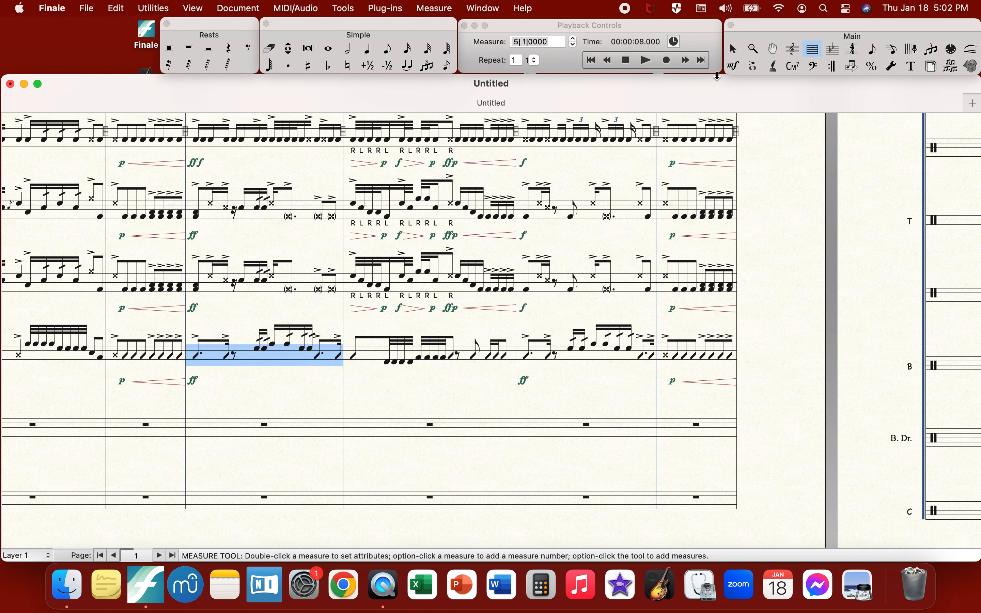
pyautogui.click(734, 67)
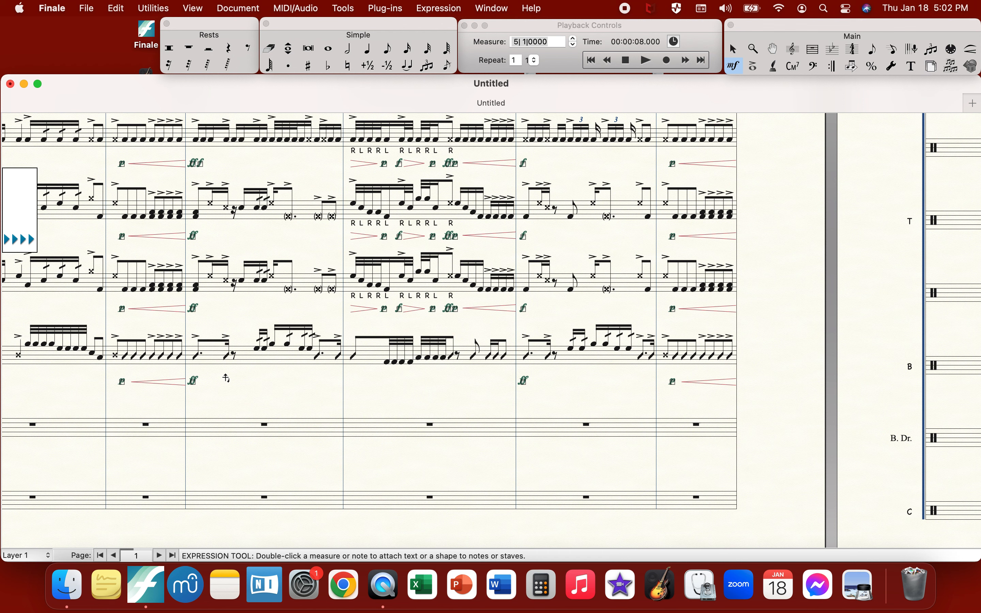
# - Accent the notes in B measure 6 and delete the ff dynamic at the start of B measure 7
pyautogui.click(753, 67)
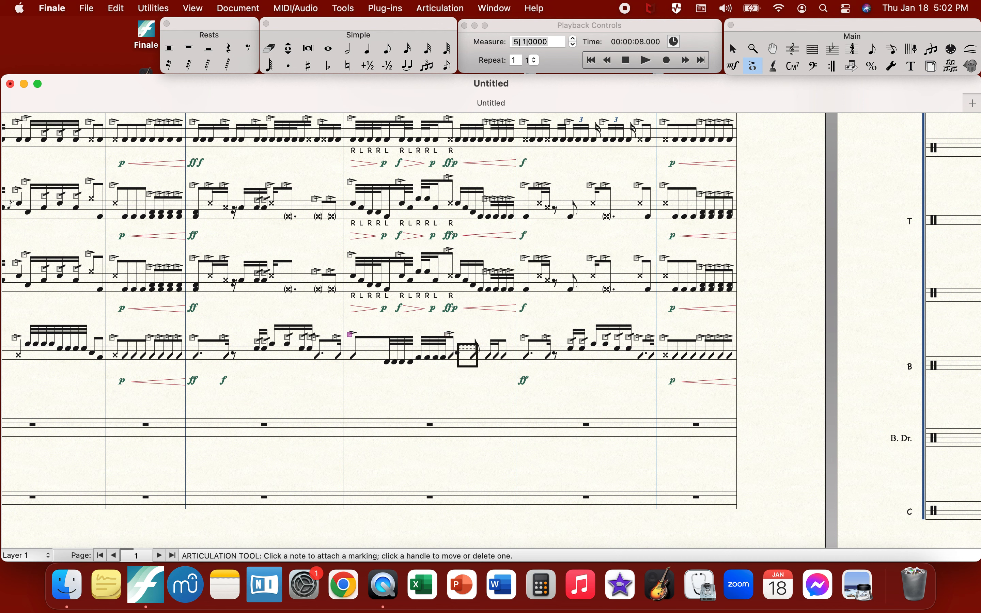
pyautogui.click(734, 67)
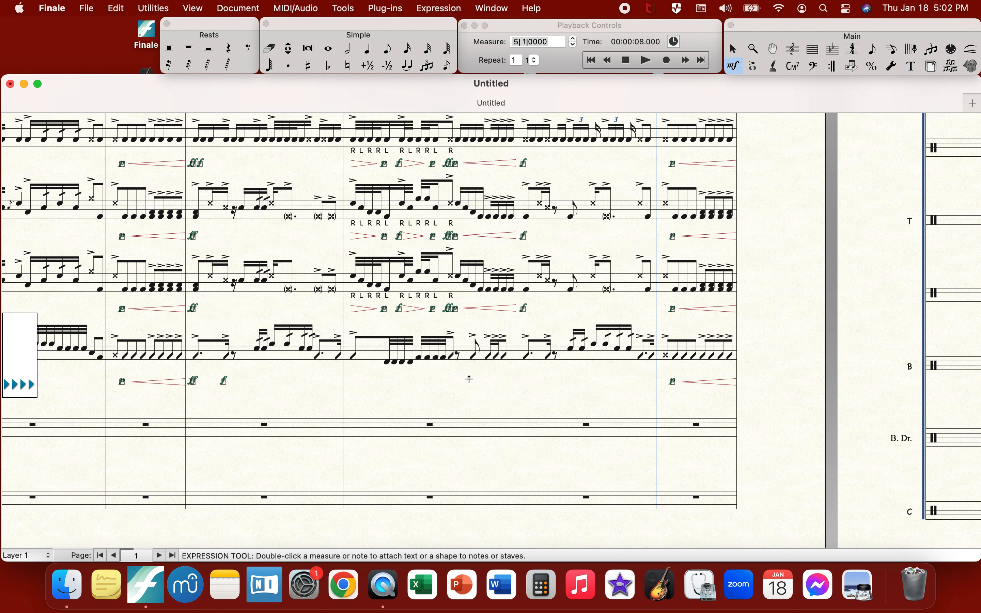
pyautogui.scroll(2, 473, 377)
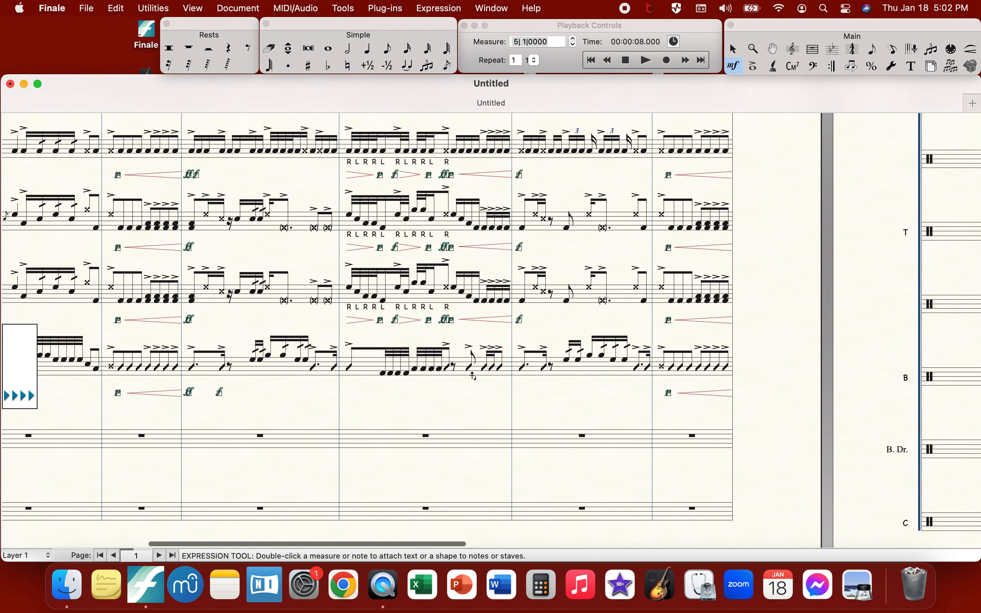
# - Play back the score from measure 5 through the end of the written music, and stop playback
pyautogui.scroll(-5, 473, 377)
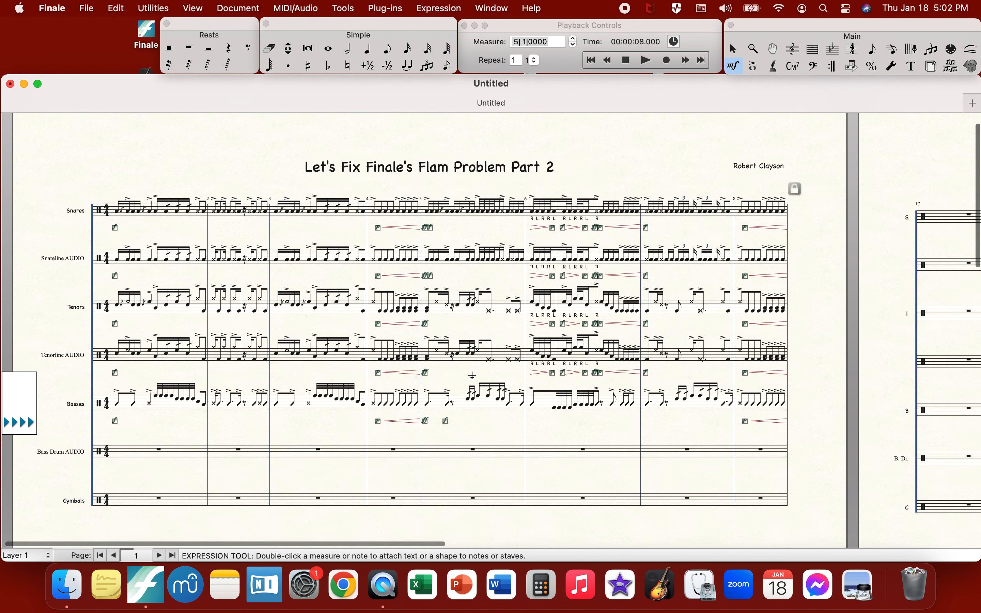
pyautogui.click(647, 60)
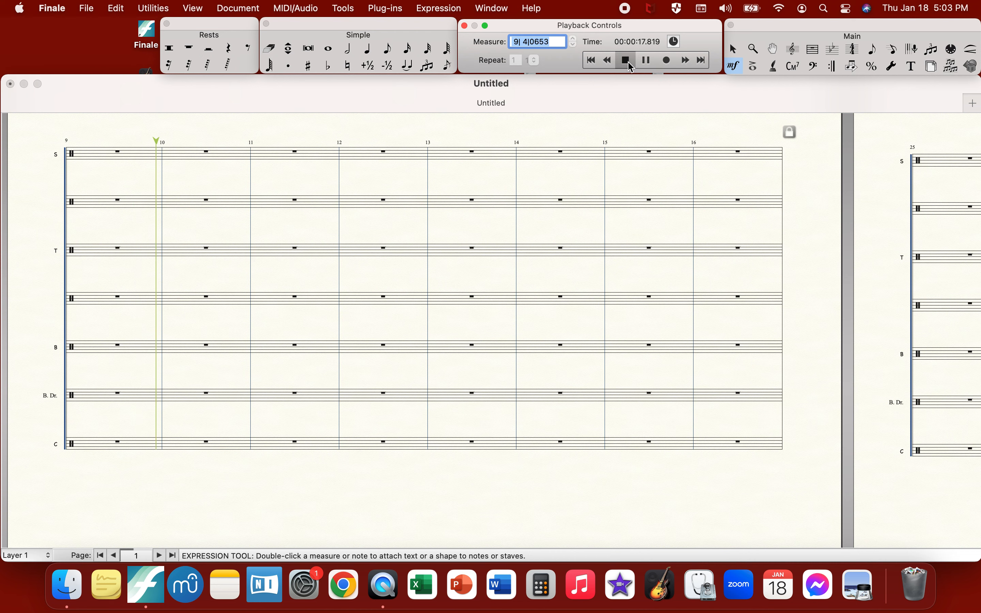
pyautogui.click(631, 64)
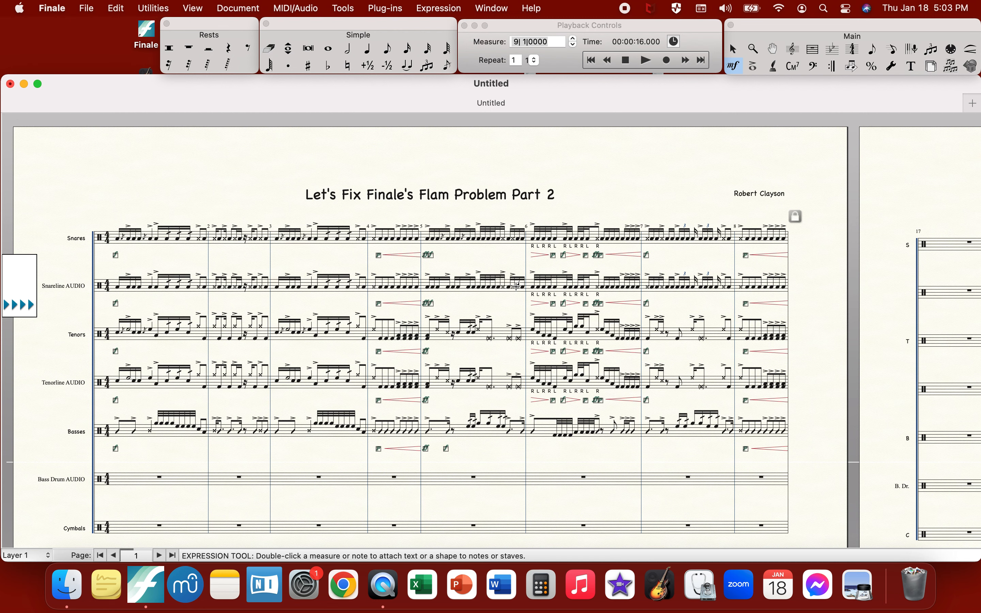
pyautogui.scroll(-1, 516, 286)
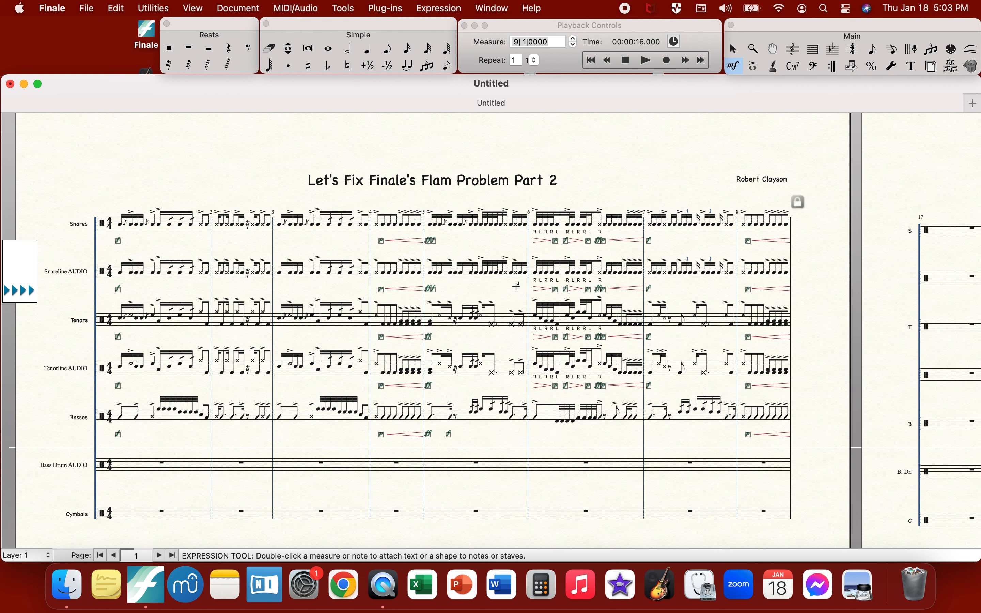
# - Force-hide the Snareline AUDIO staff in the score only through the staff attributes
pyautogui.click(793, 48)
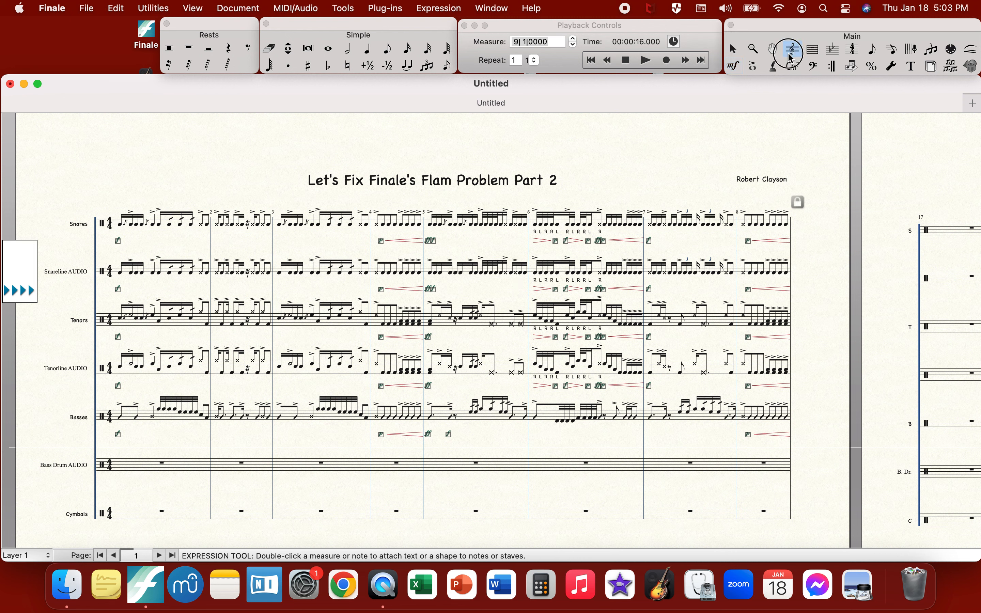
pyautogui.click(417, 6)
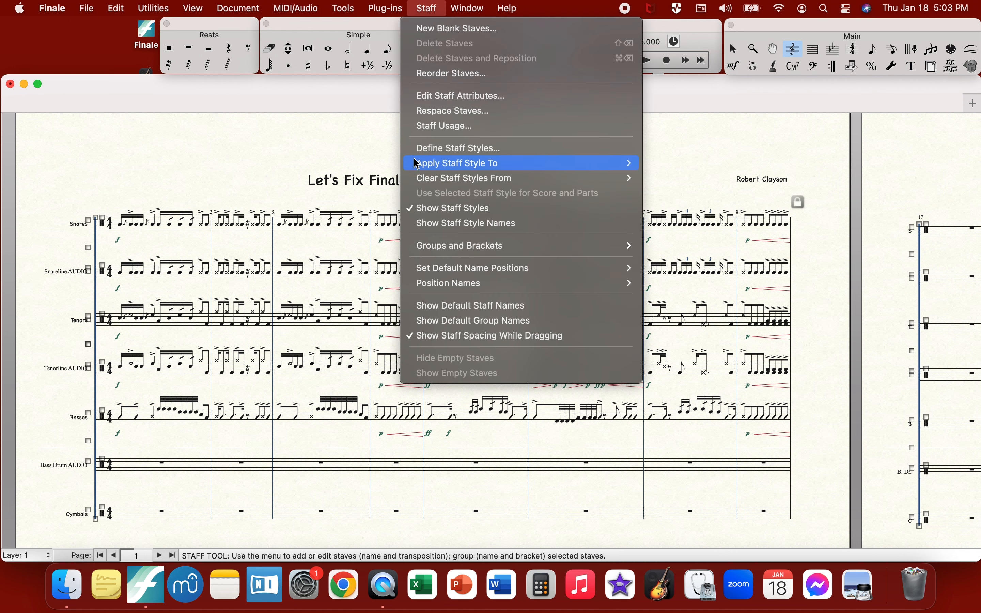
pyautogui.click(481, 99)
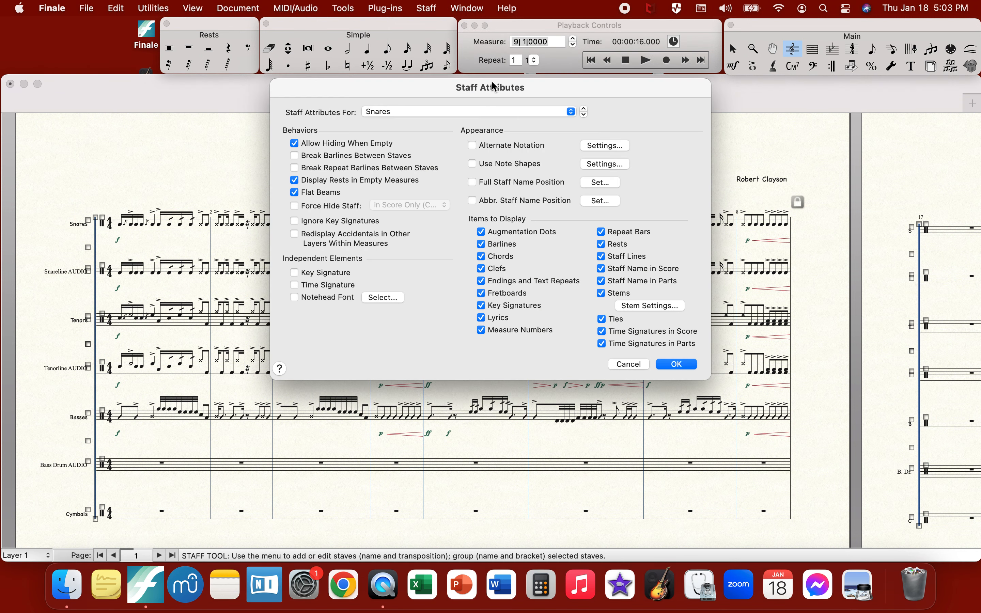
pyautogui.click(585, 114)
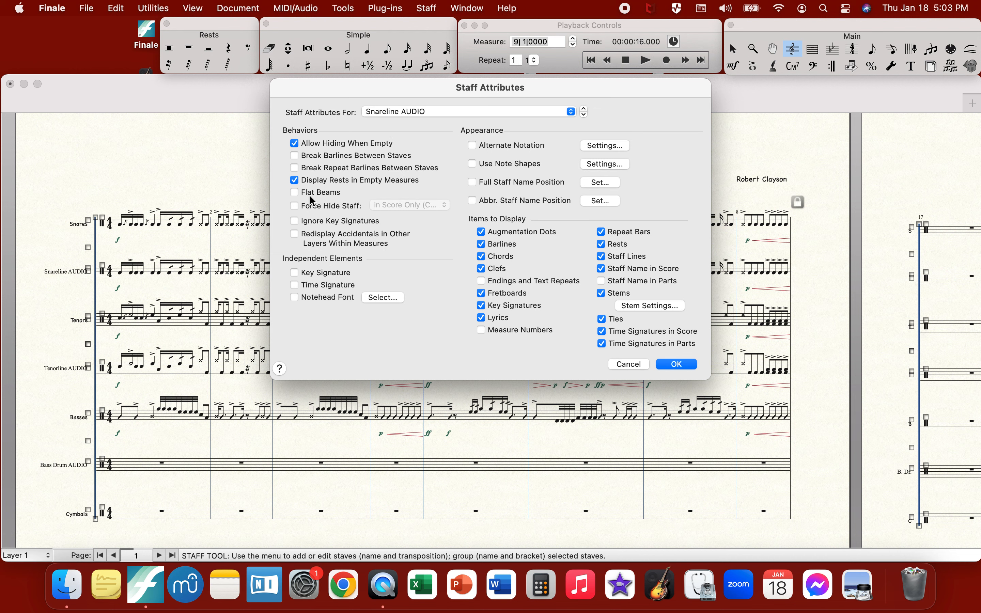
pyautogui.click(310, 207)
pyautogui.click(584, 115)
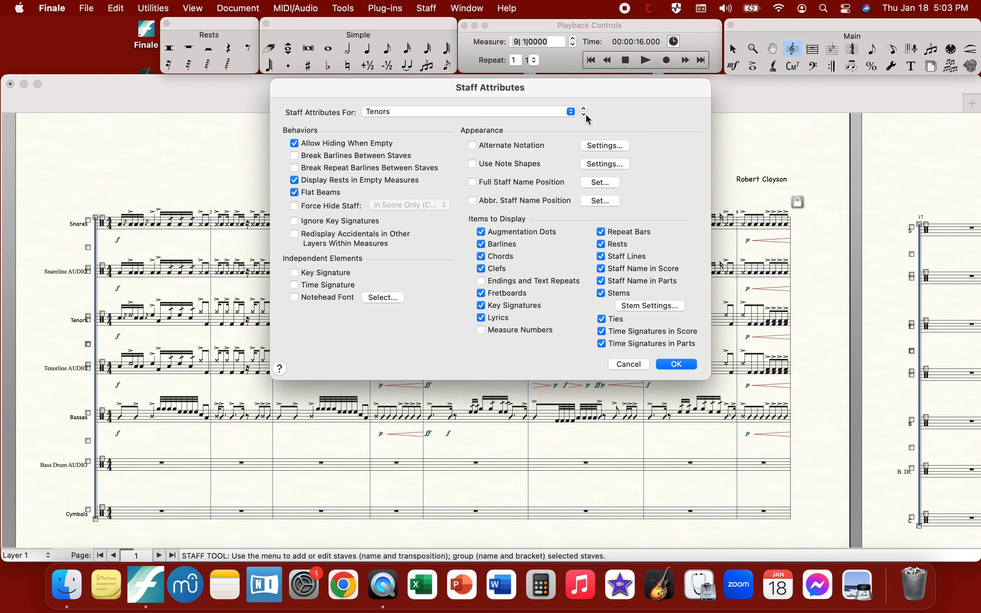
pyautogui.click(313, 207)
pyautogui.click(584, 108)
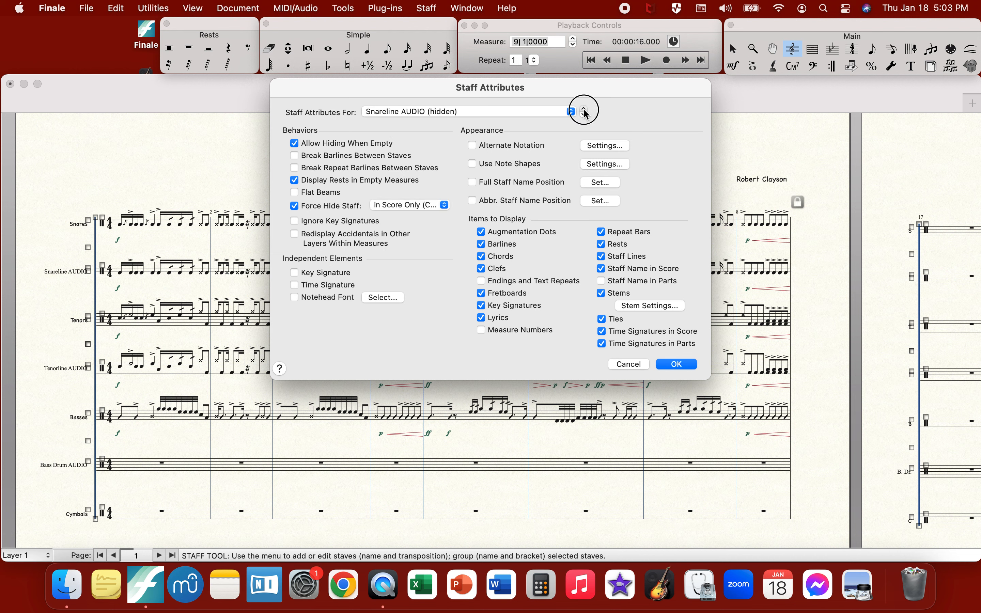
pyautogui.click(585, 109)
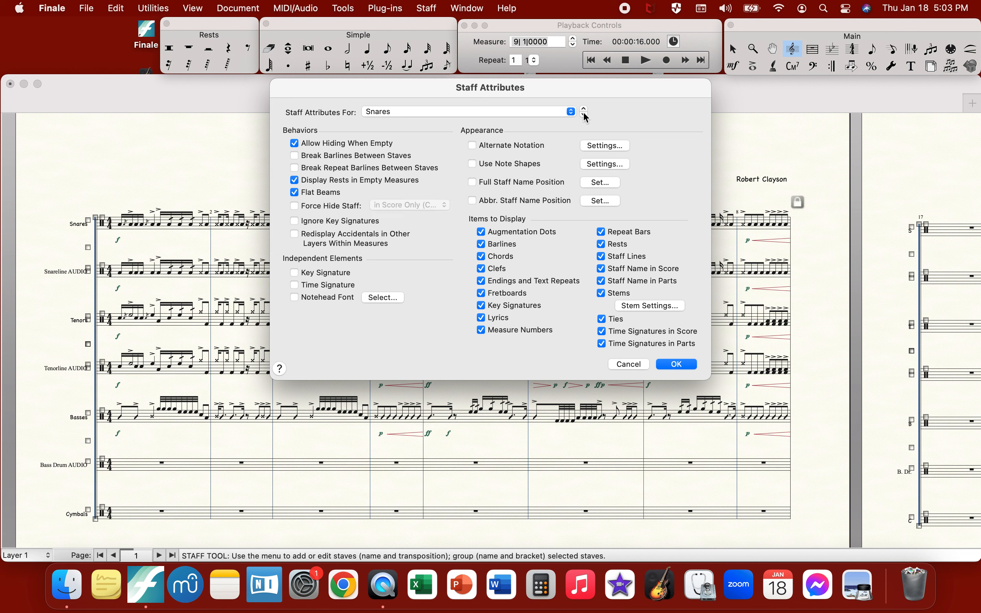
pyautogui.click(585, 115)
pyautogui.click(585, 115)
pyautogui.click(298, 202)
# - Force-hide the Tenorline AUDIO and Bass Drum AUDIO staves in the score only, and apply the staff attributes
pyautogui.click(584, 115)
pyautogui.click(330, 206)
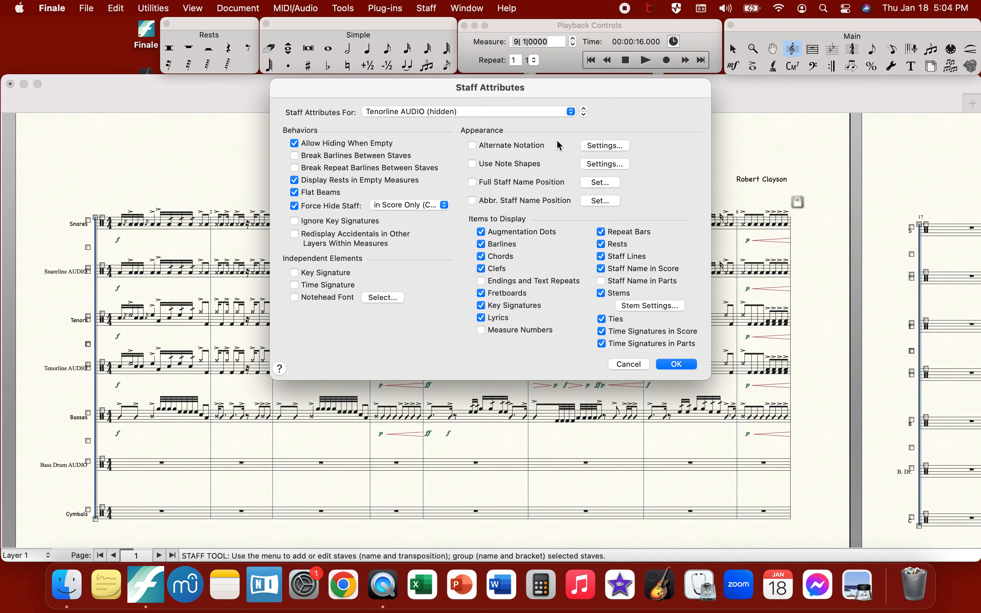
pyautogui.click(585, 115)
pyautogui.click(584, 115)
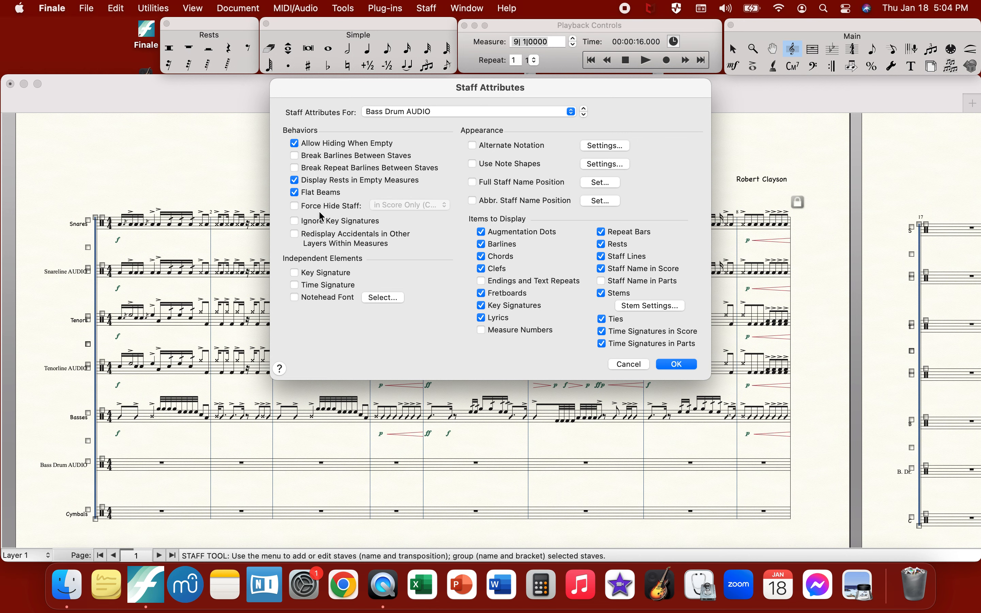
pyautogui.click(344, 207)
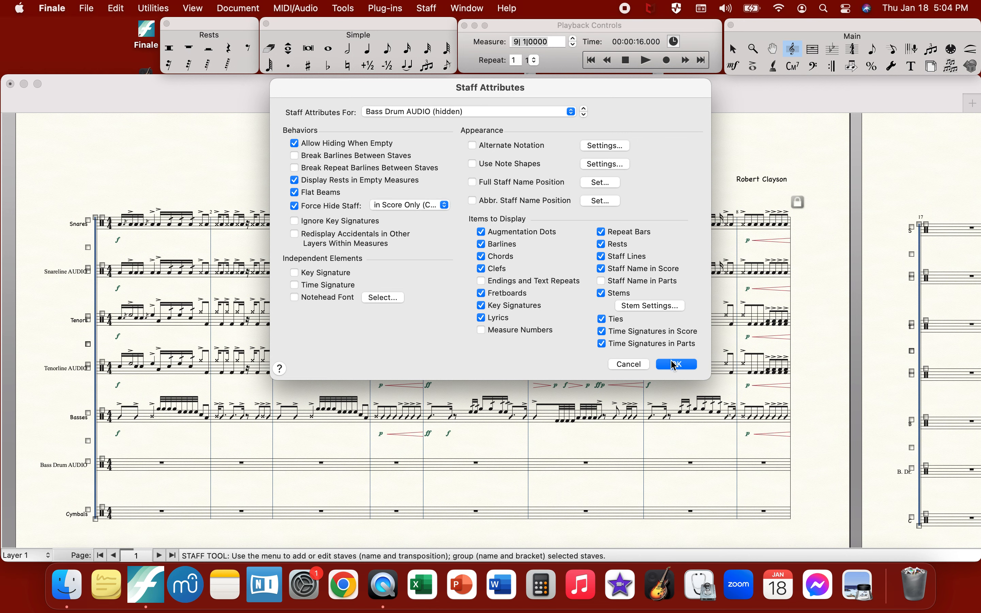
pyautogui.click(672, 363)
# - Examine the spacing between the remaining staves in the first two systems, and look over the notation in measures 1 to 8
pyautogui.click(753, 49)
pyautogui.click(230, 309)
pyautogui.click(793, 49)
pyautogui.moveTo(183, 271); pyautogui.dragTo(183, 271)
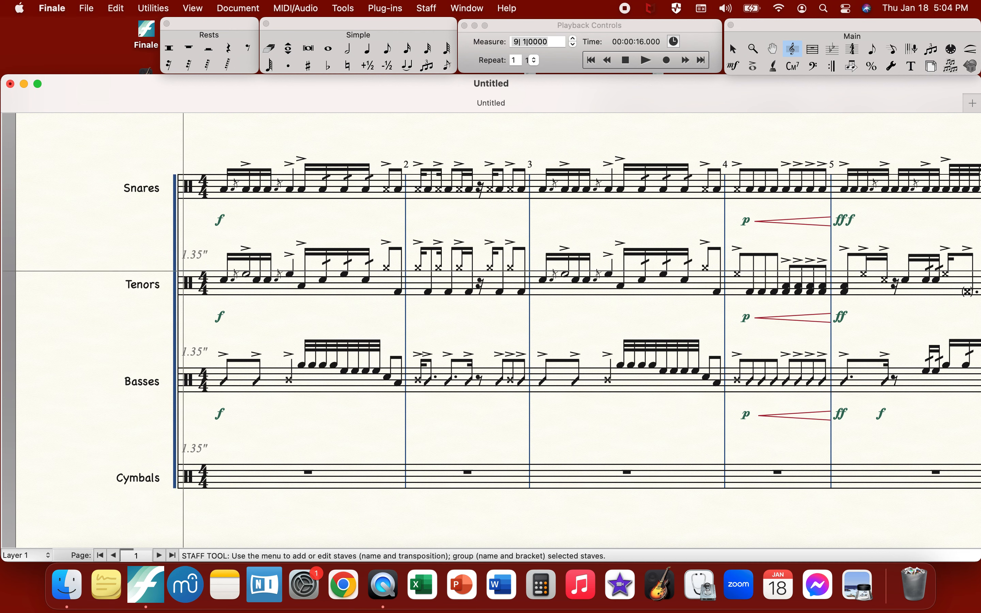
pyautogui.scroll(-10, 491, 331)
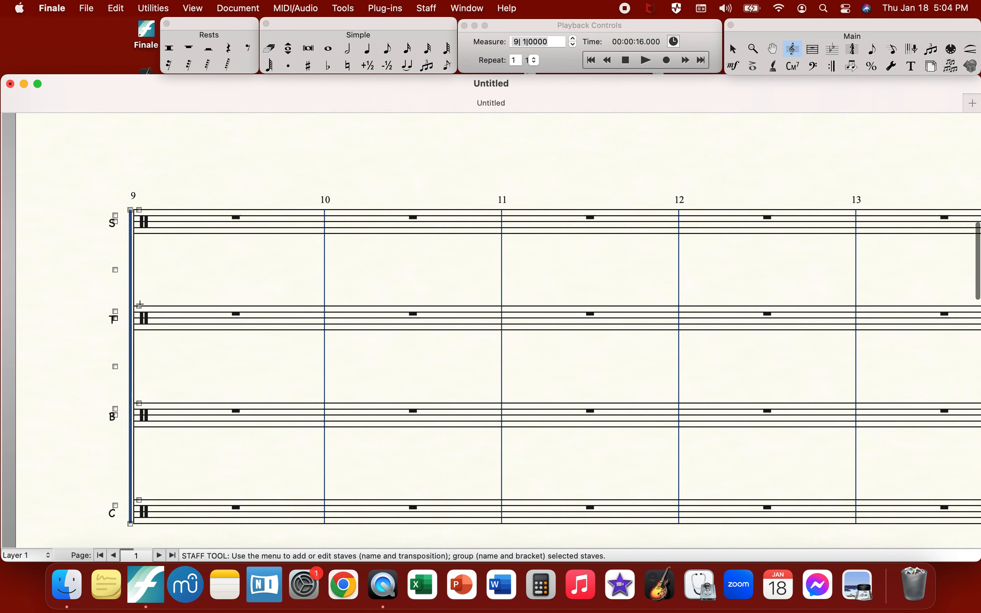
pyautogui.click(138, 306)
pyautogui.scroll(10, 140, 304)
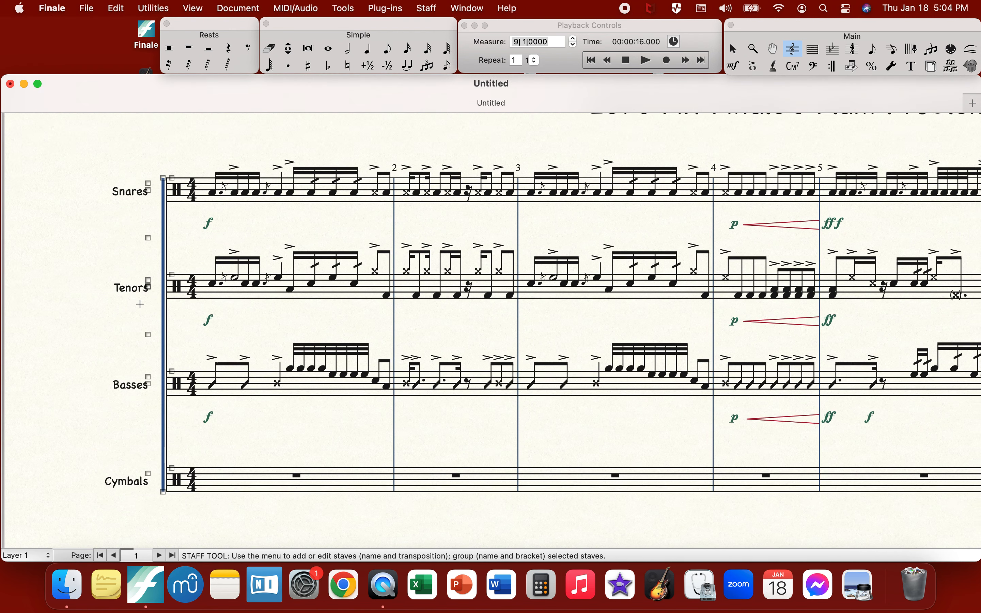
pyautogui.press('super+minus')
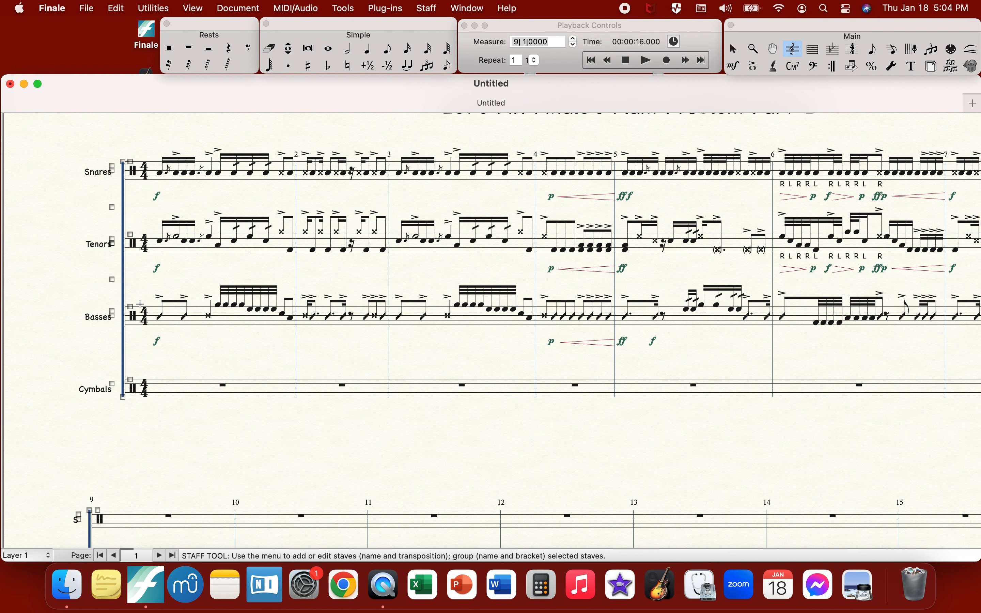
pyautogui.hscroll(5, 244, 445)
pyautogui.hscroll(1, 246, 444)
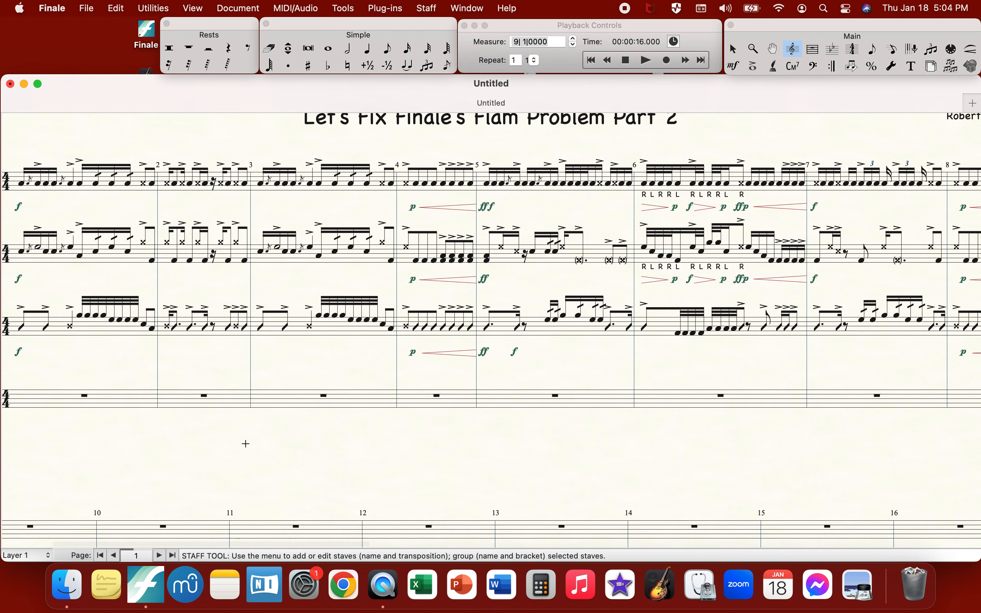